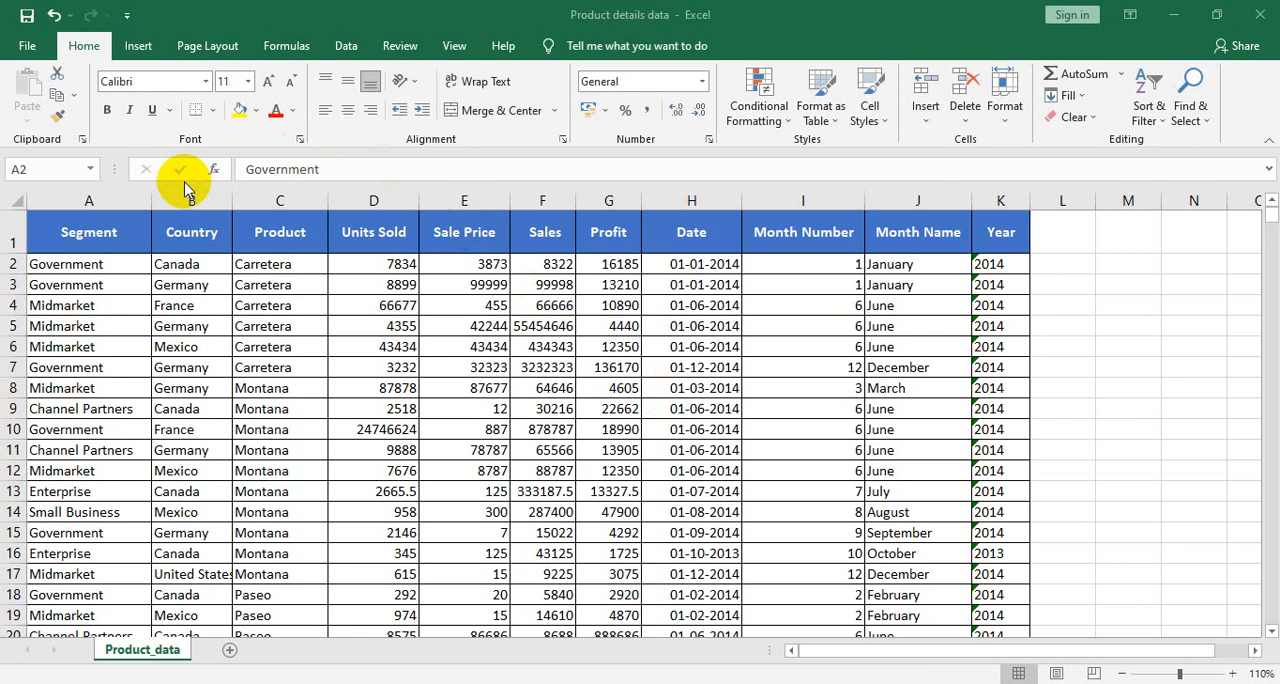
- Review the column headers of the product data, from Country and Product through Sales, Date and Year
click(192, 208)
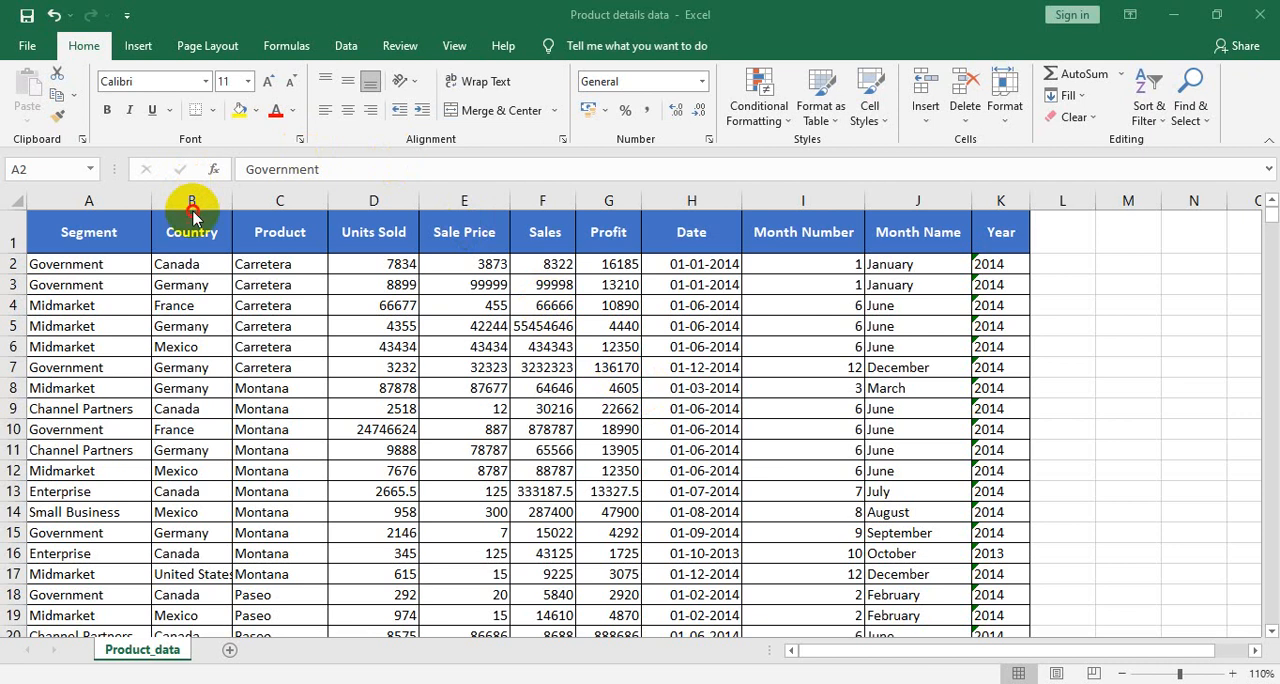
click(274, 225)
click(368, 233)
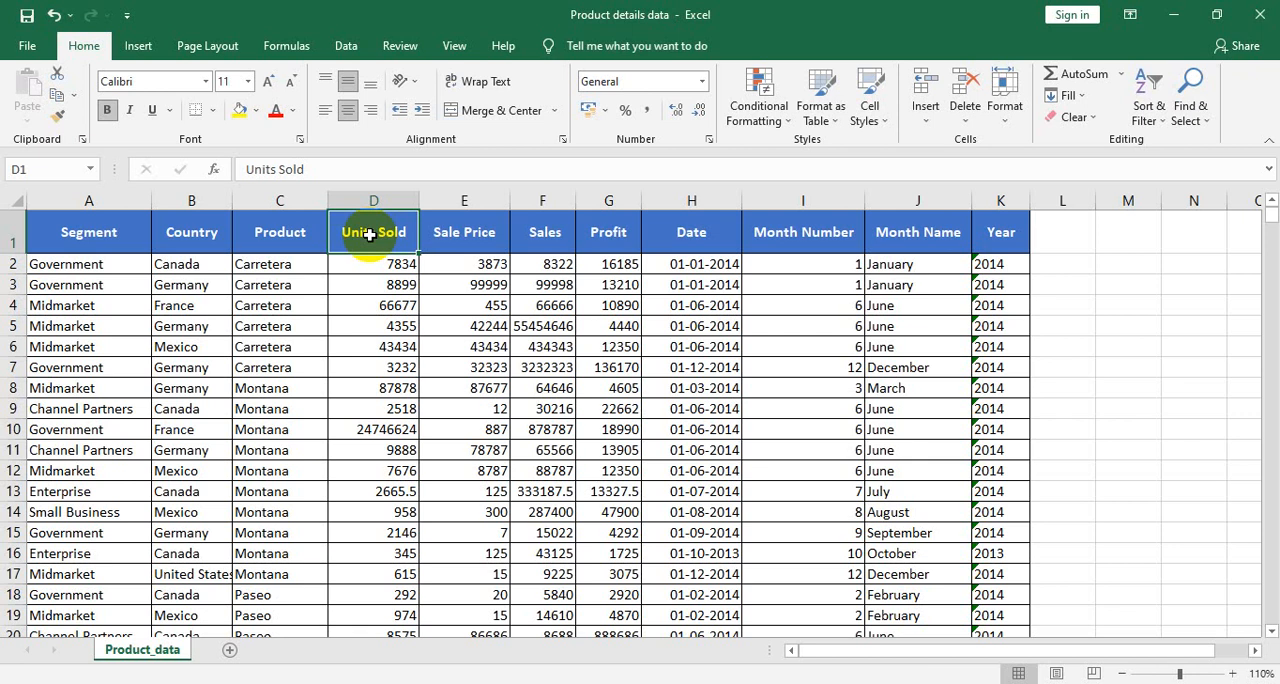
click(432, 232)
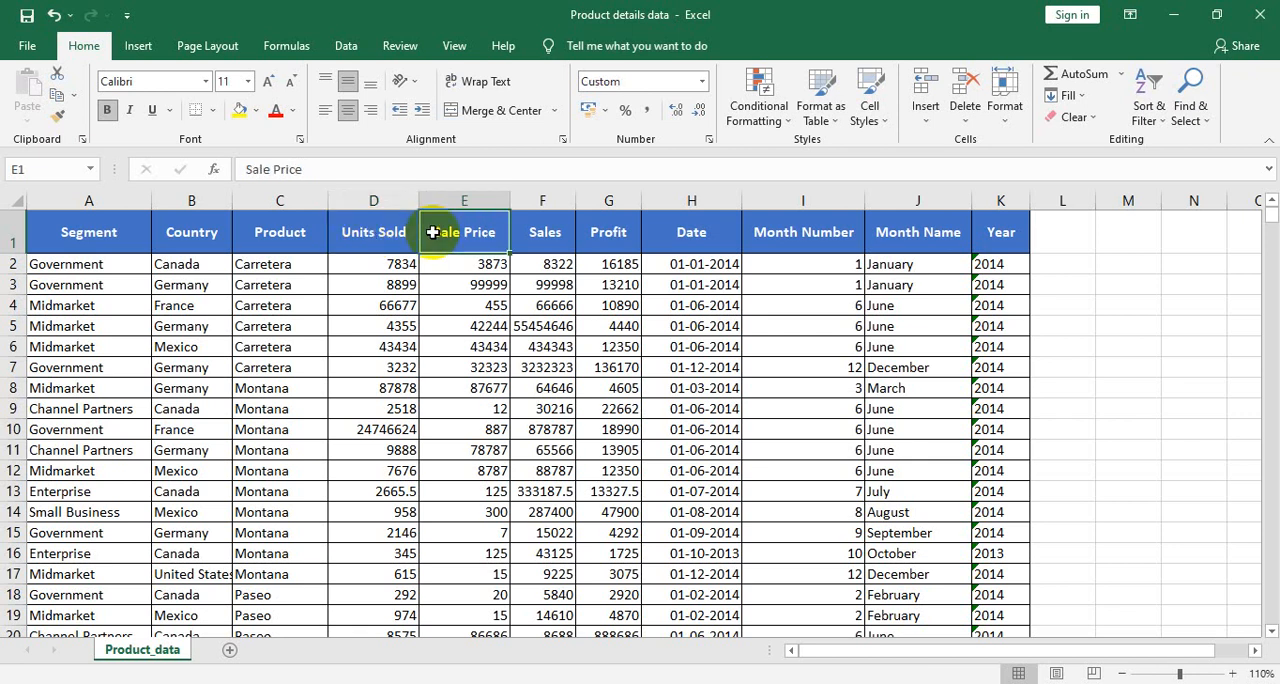
click(519, 232)
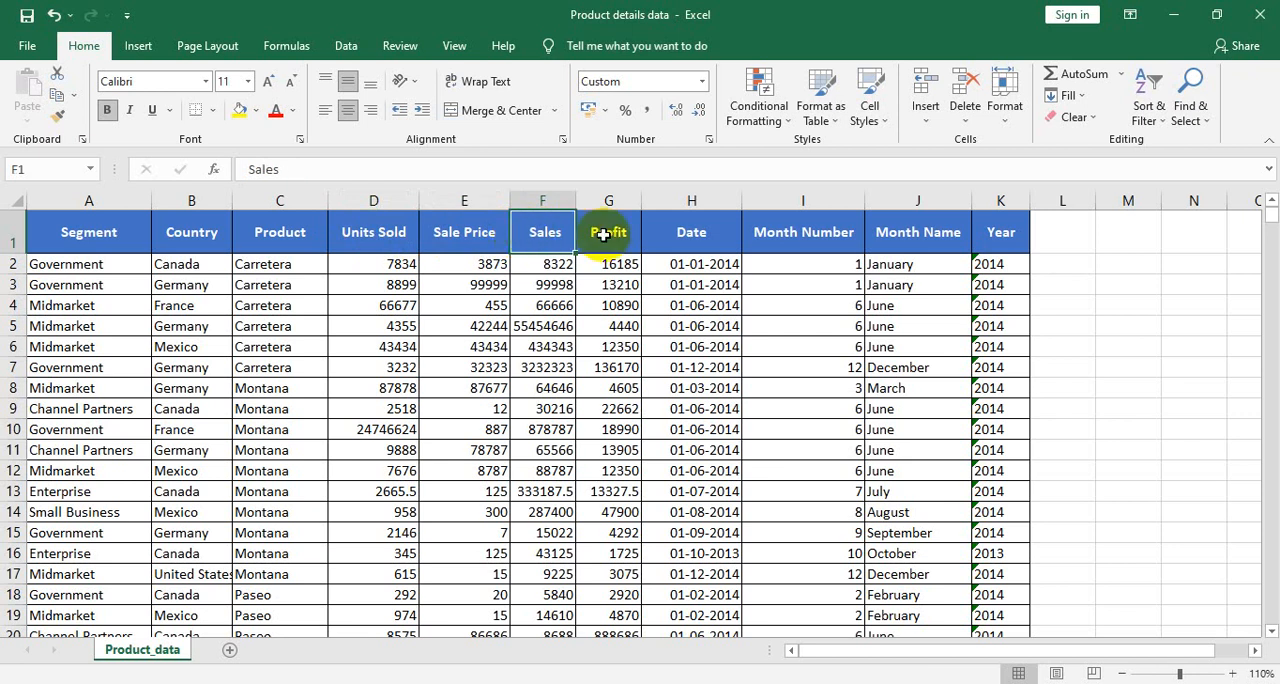
click(1002, 233)
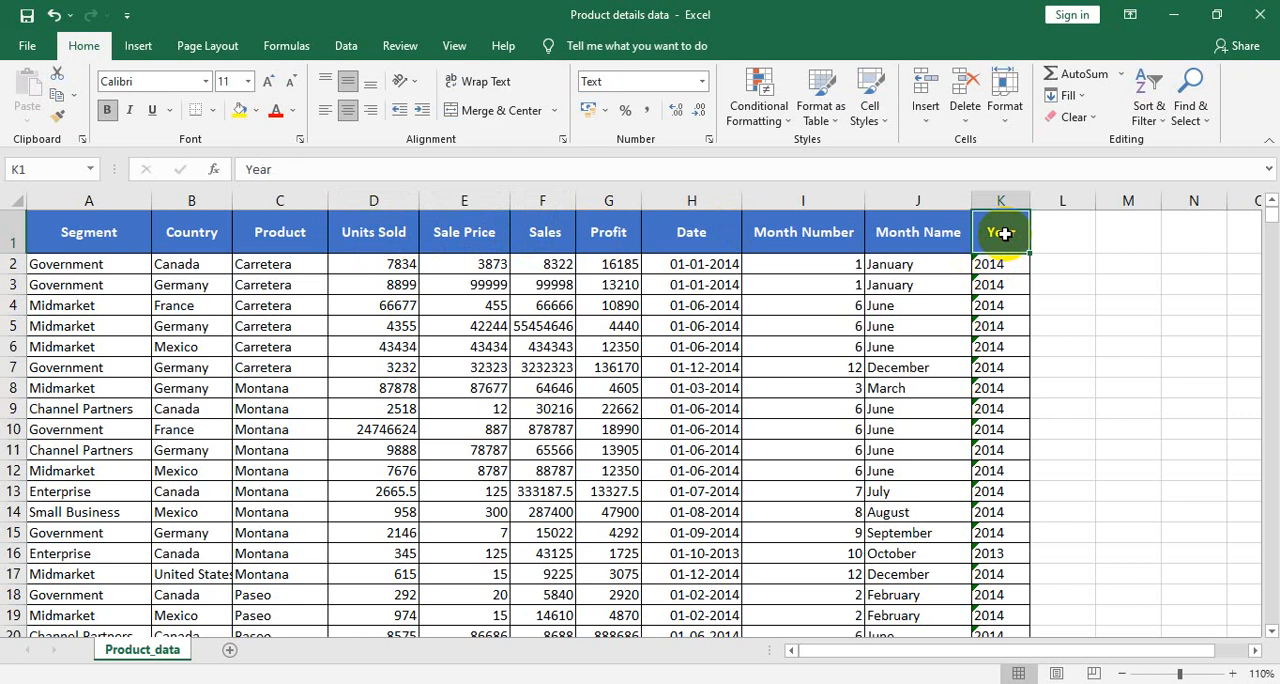
click(932, 229)
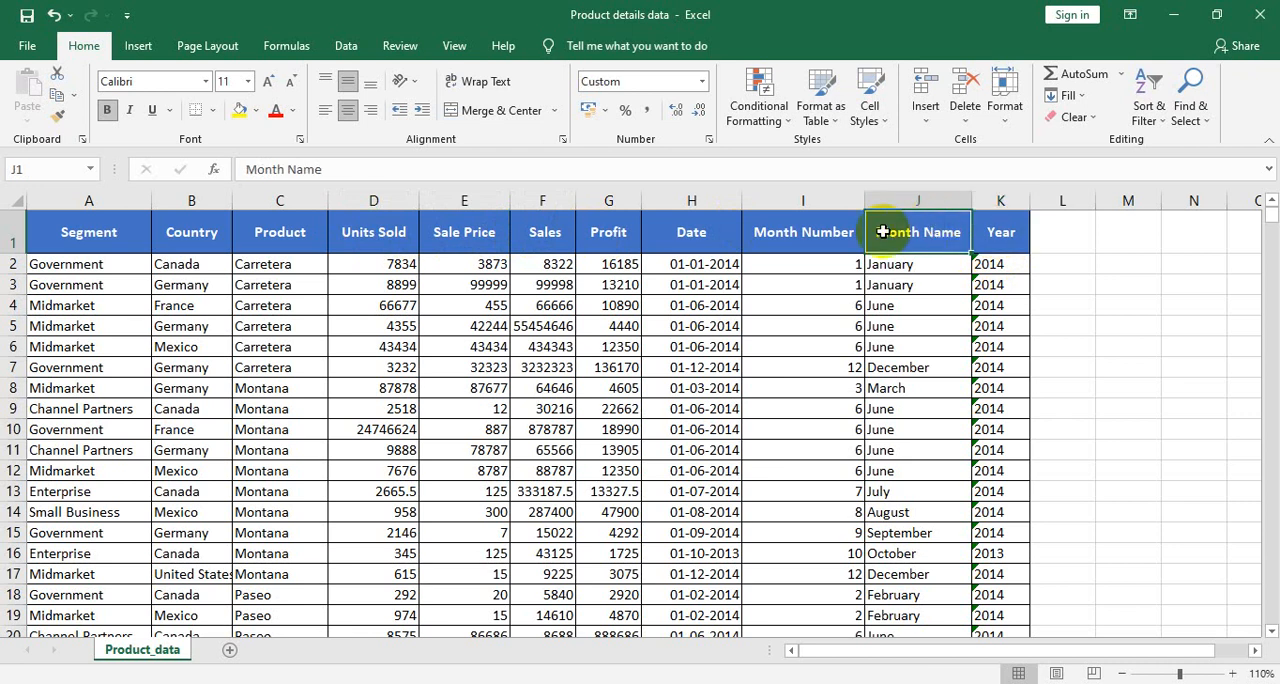
click(826, 240)
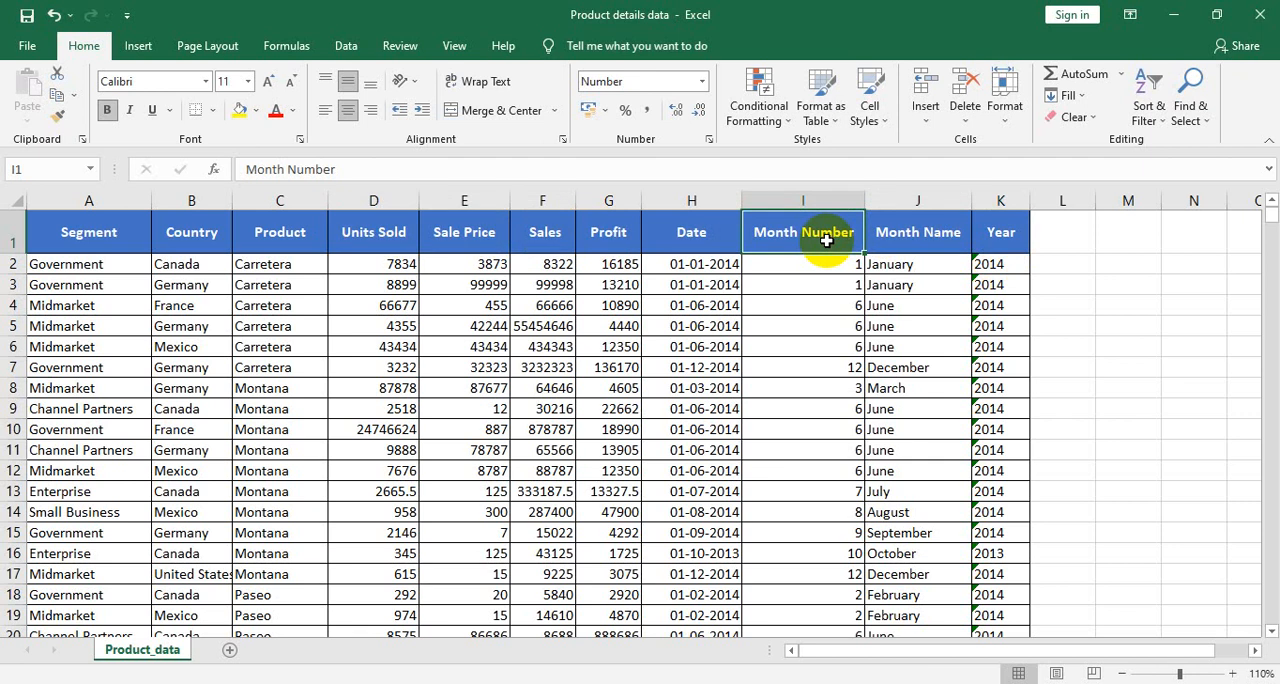
click(695, 252)
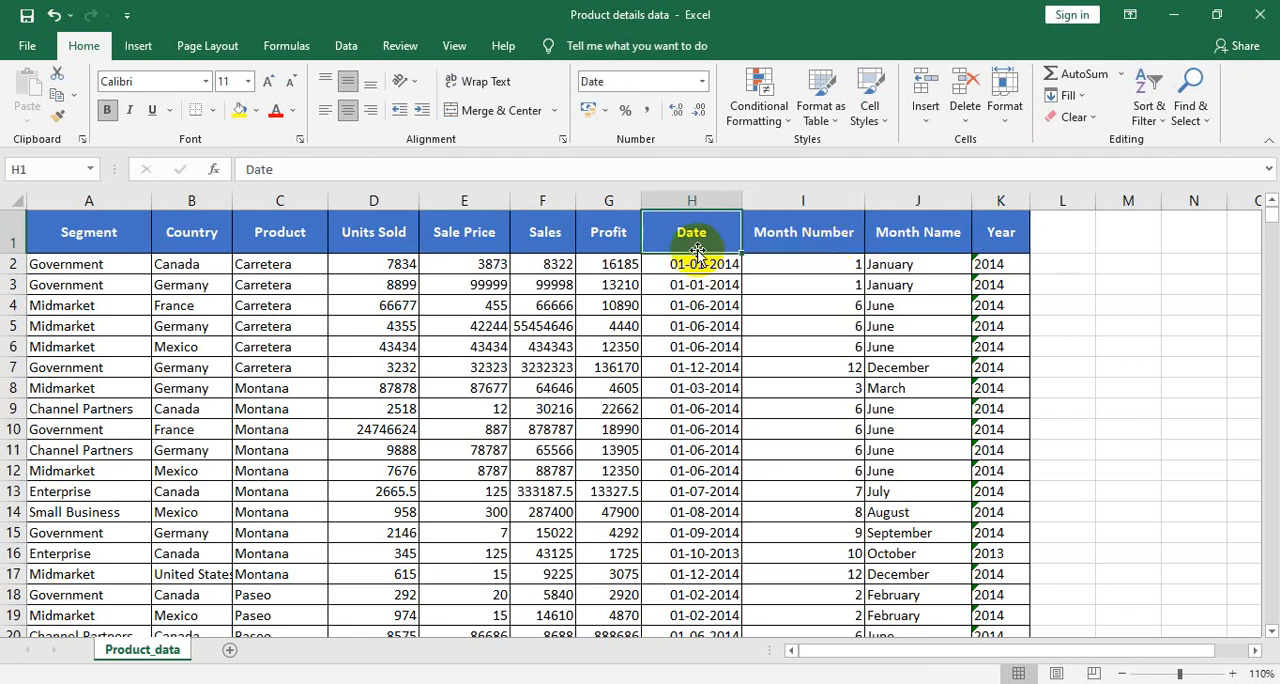
click(632, 240)
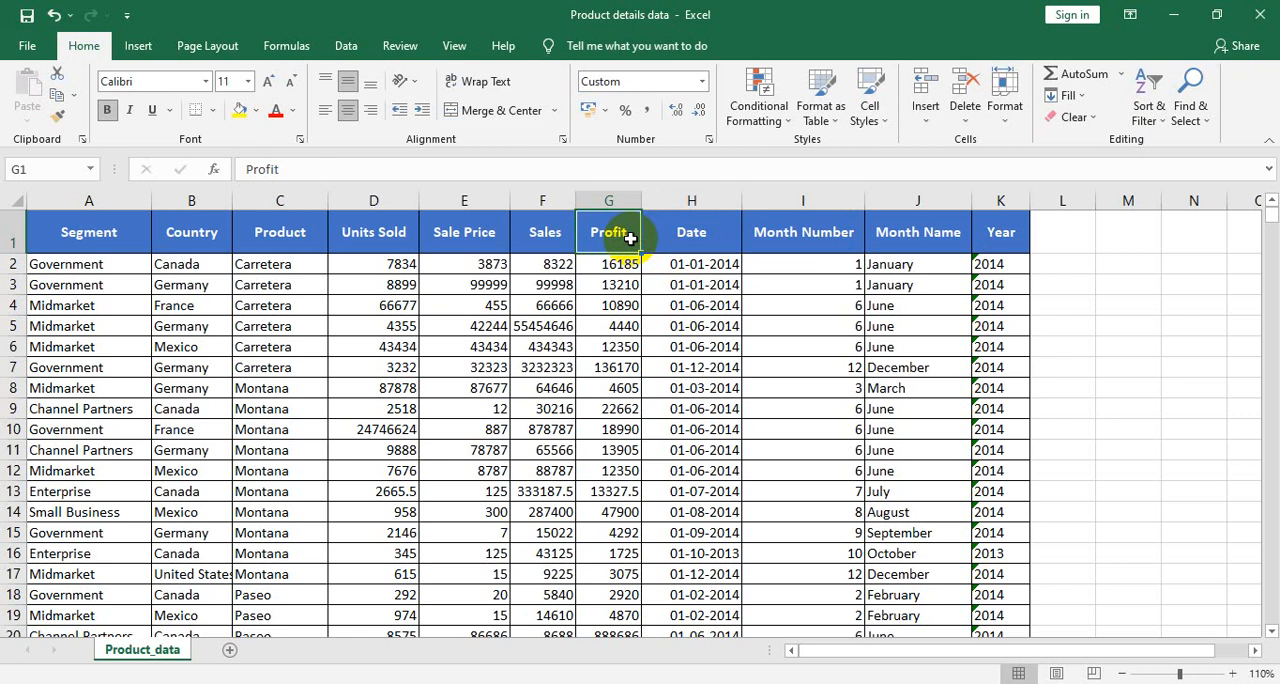
- Examine how far the records extend by selecting the Segment column from A2 to its last row, then return to the first rows
key(Down)
key(Left)
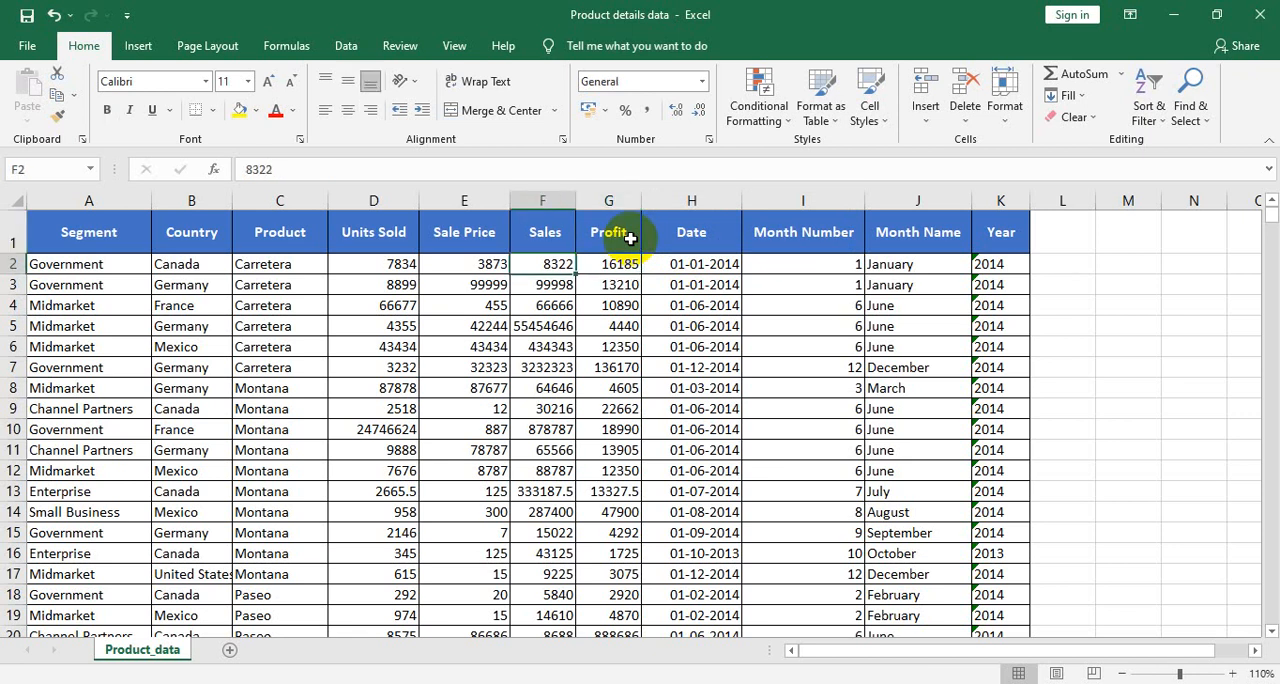
key(Left)
key(Home)
key(ctrl+shift+Down)
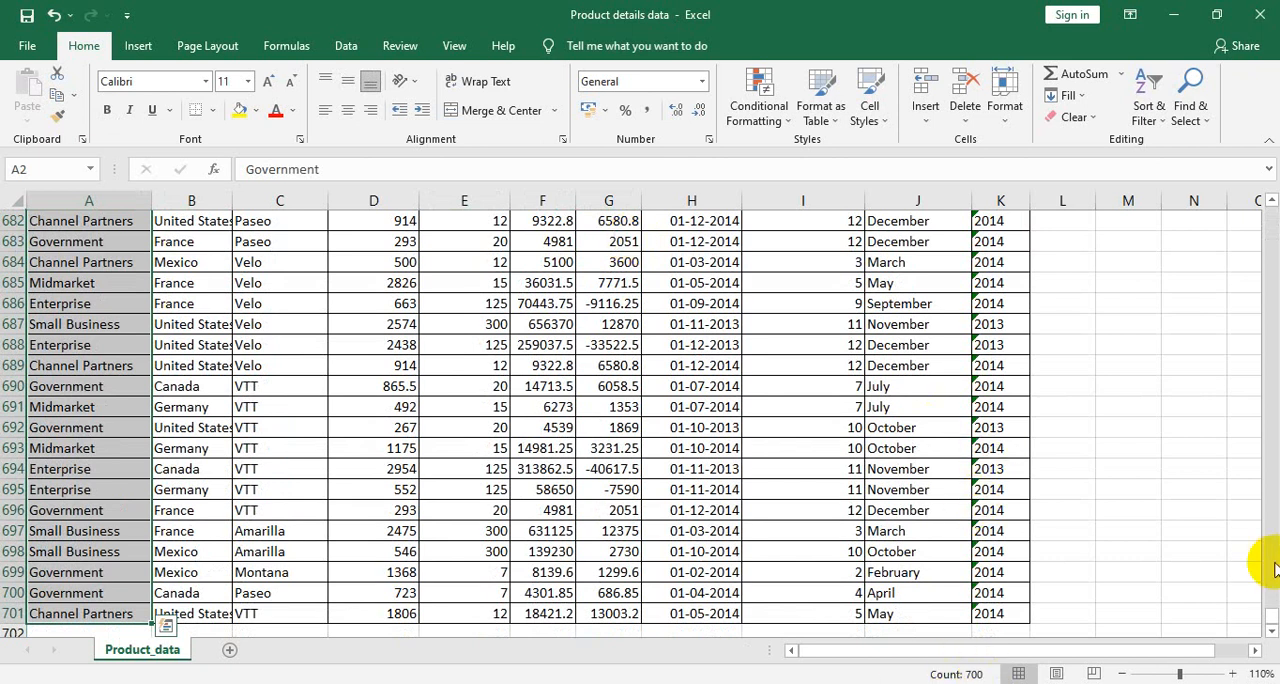
drag(1270, 622, 1271, 368)
drag(1271, 290, 1267, 197)
click(703, 264)
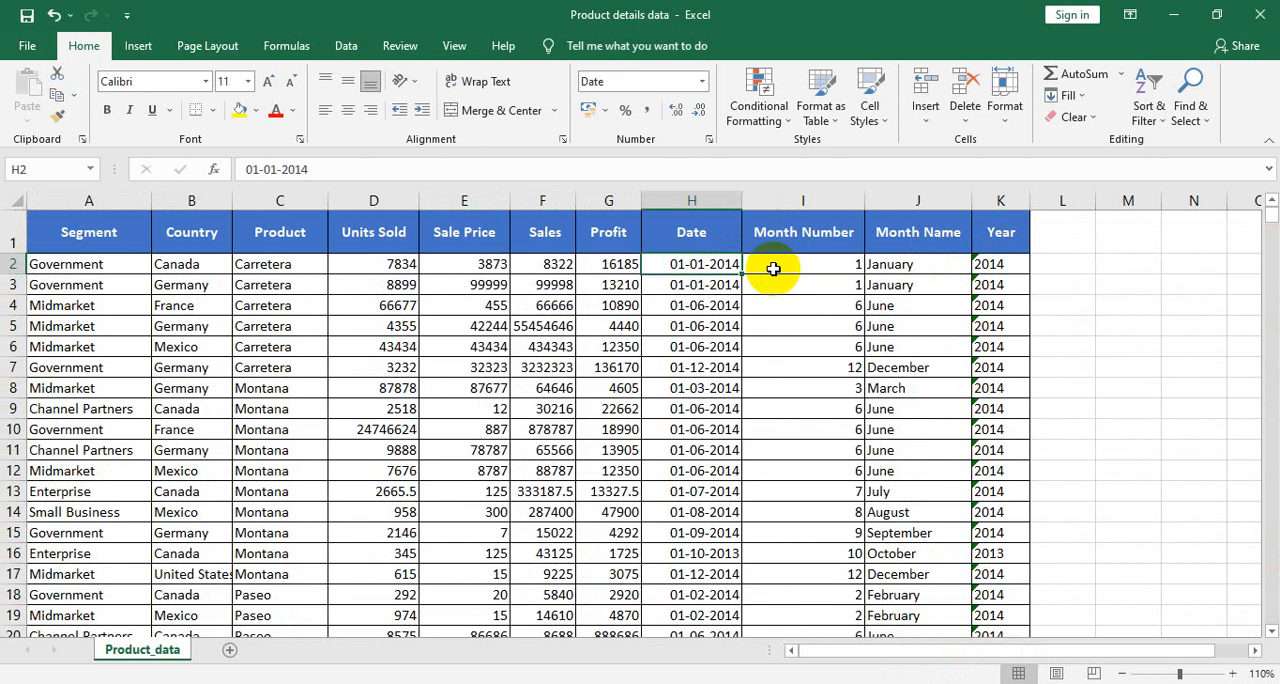
key(ctrl+a)
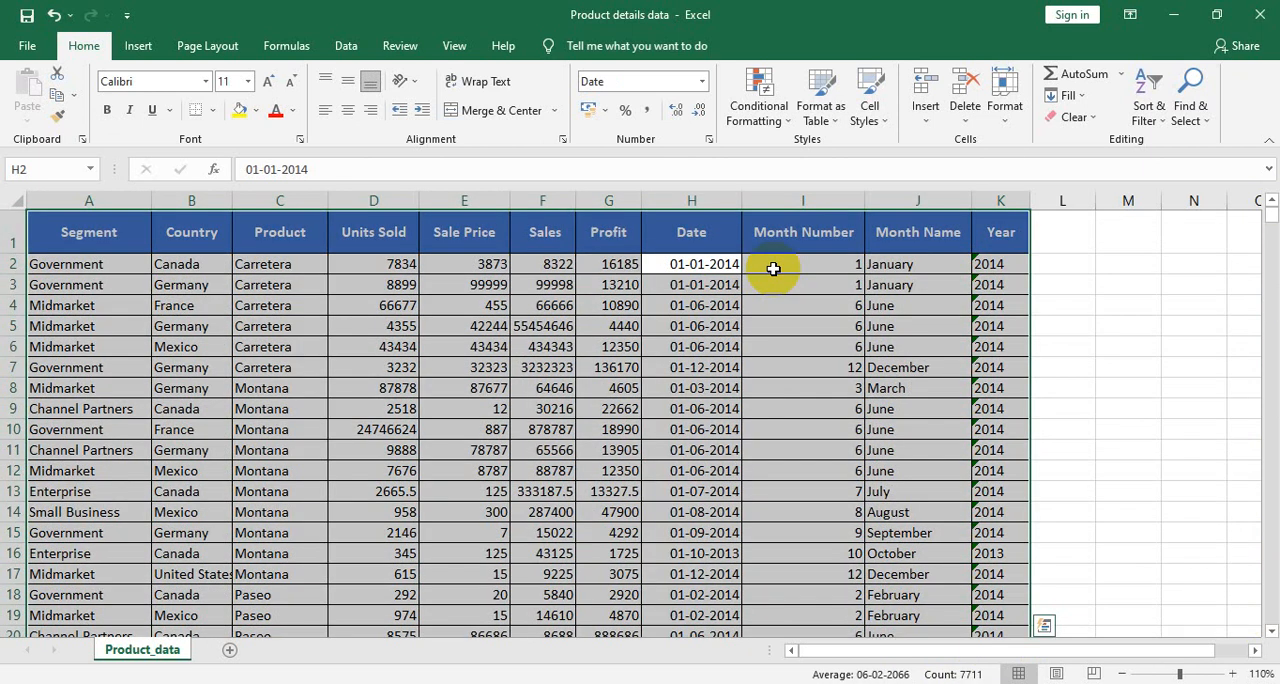
click(1059, 295)
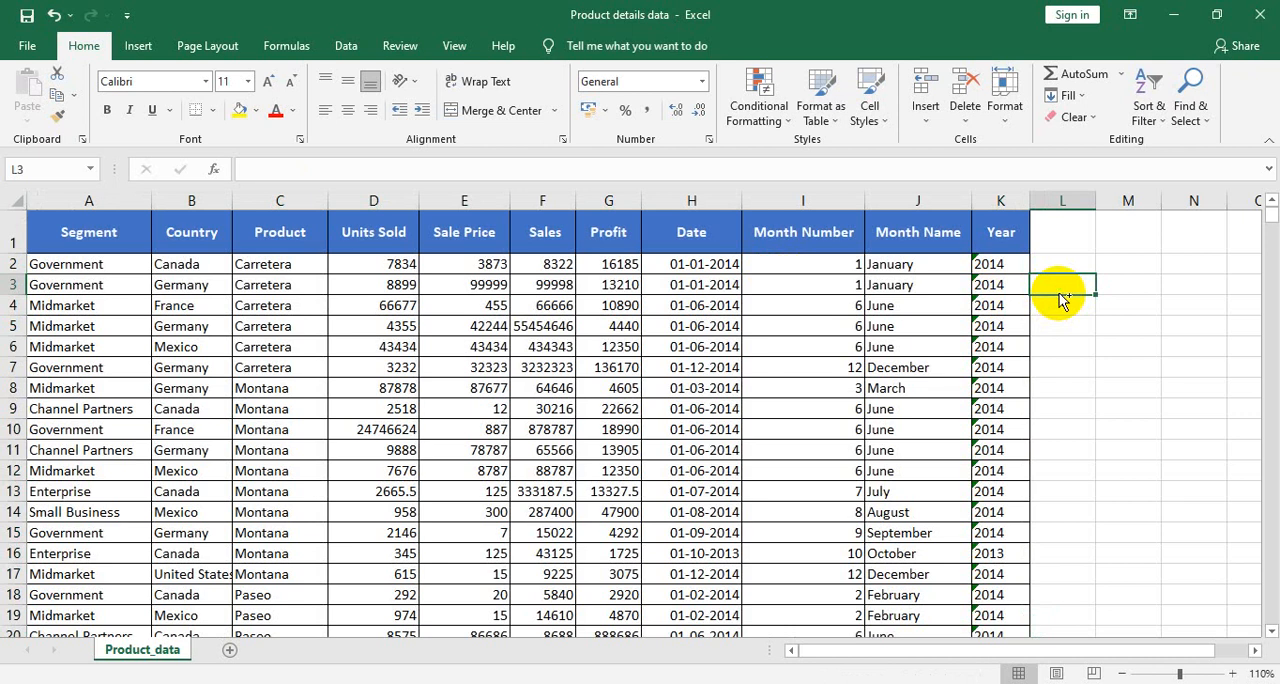
key(ctrl+a)
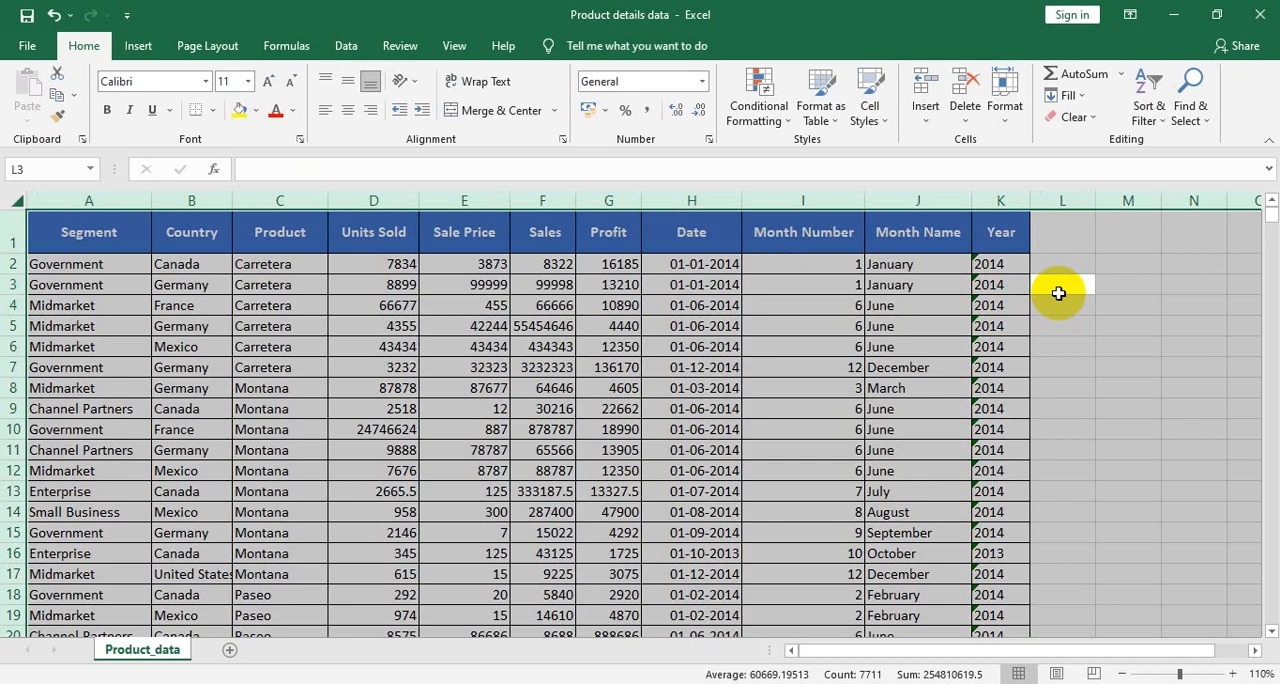
click(836, 307)
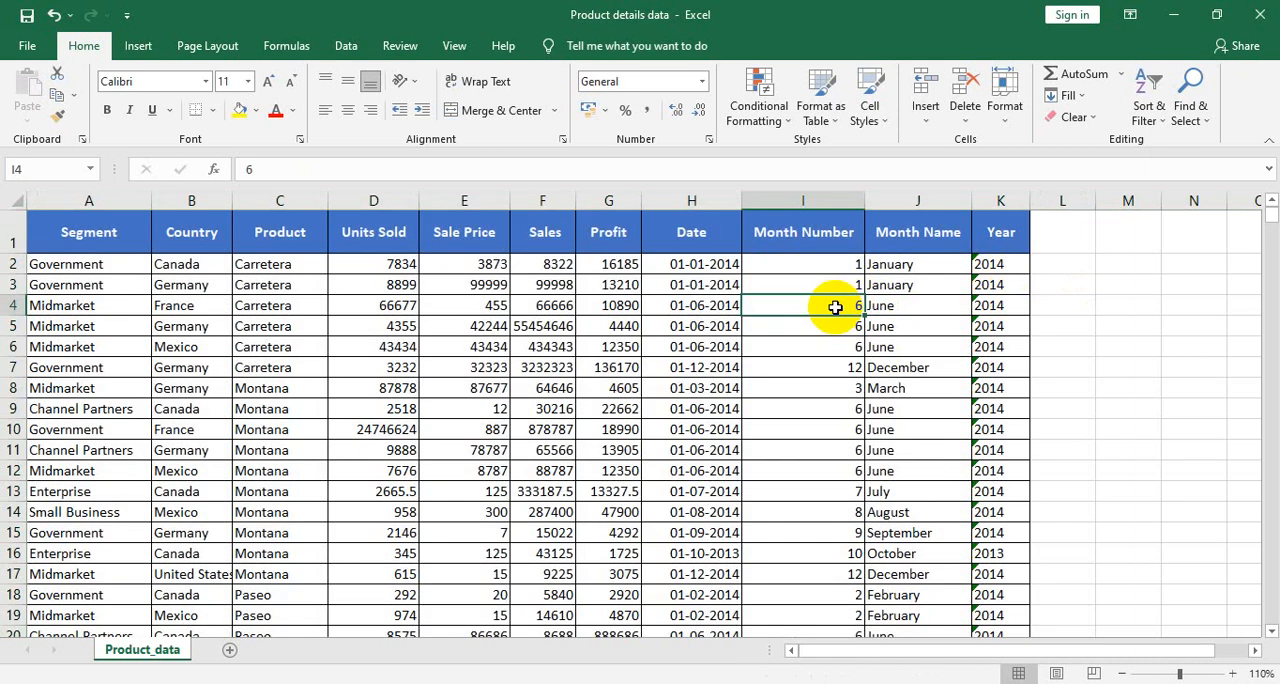
- Create a PivotTable on a new worksheet from the whole product data table, range A1:K701
key(ctrl+a)
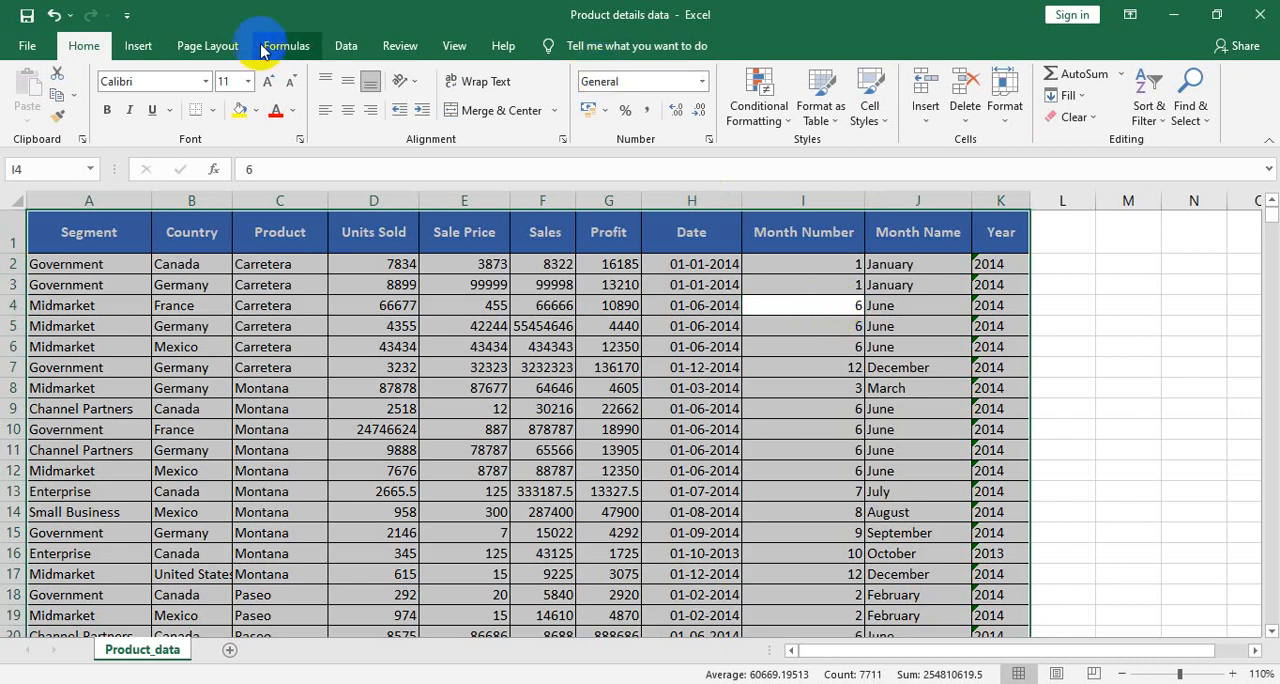
click(139, 47)
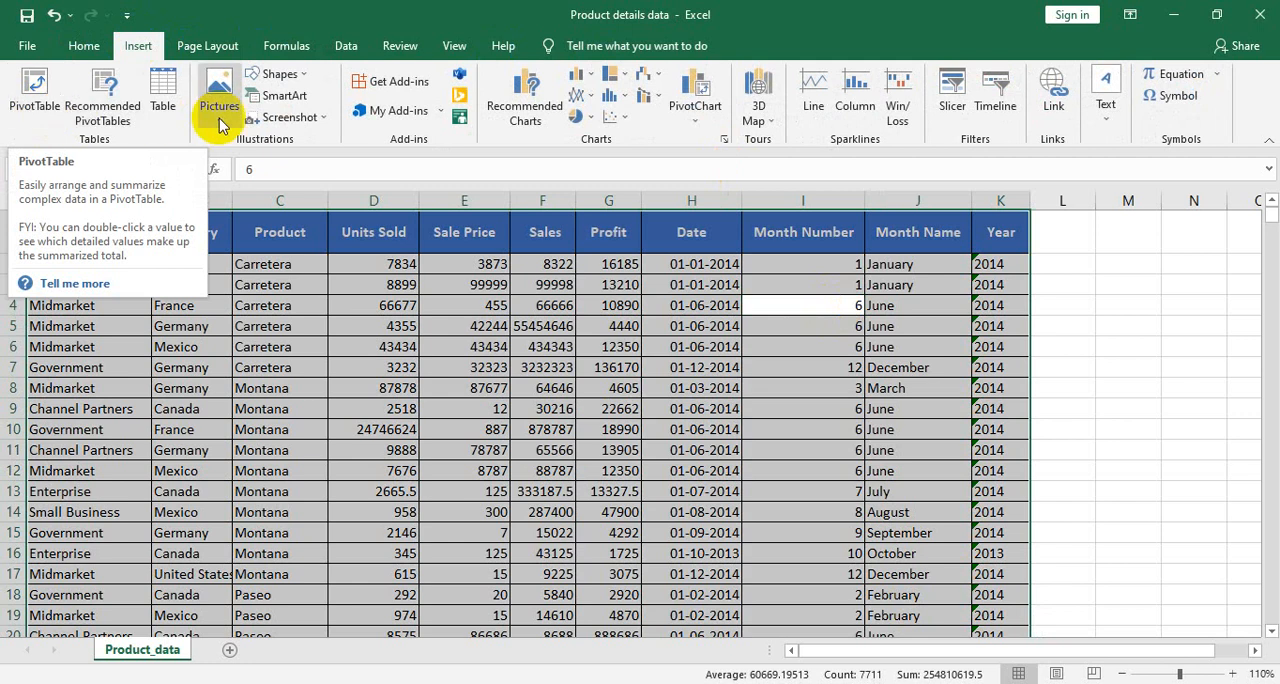
click(693, 130)
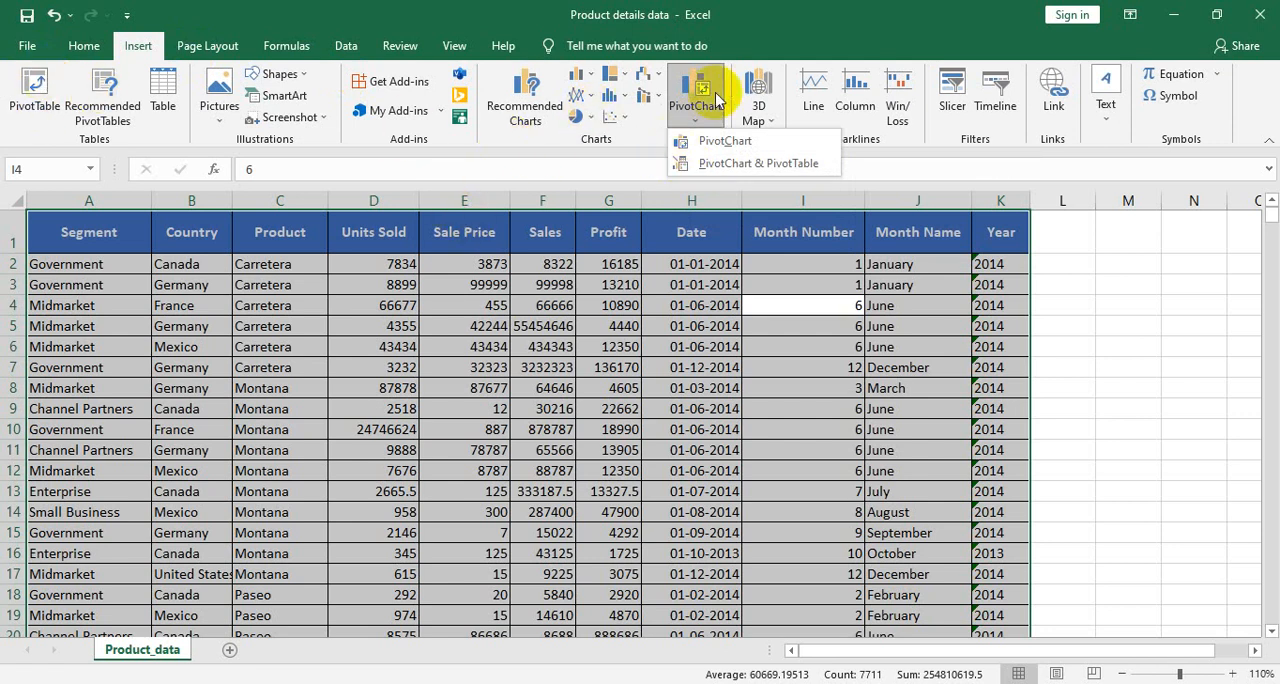
click(48, 88)
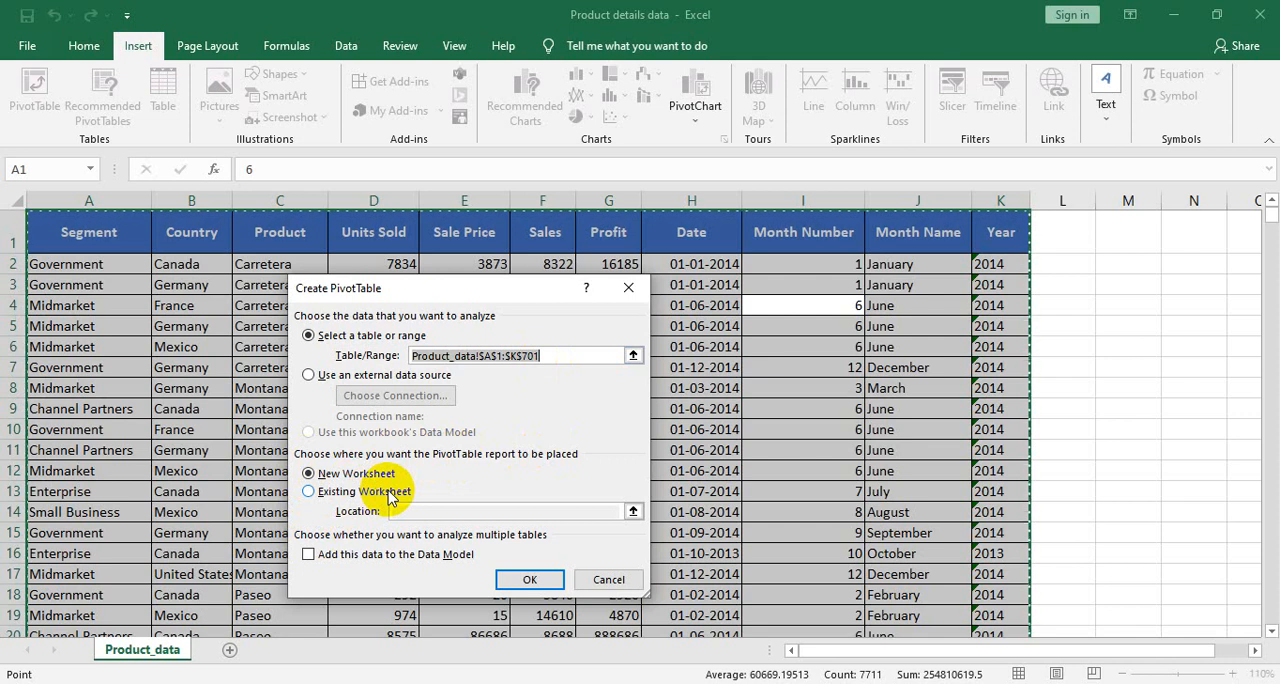
click(518, 578)
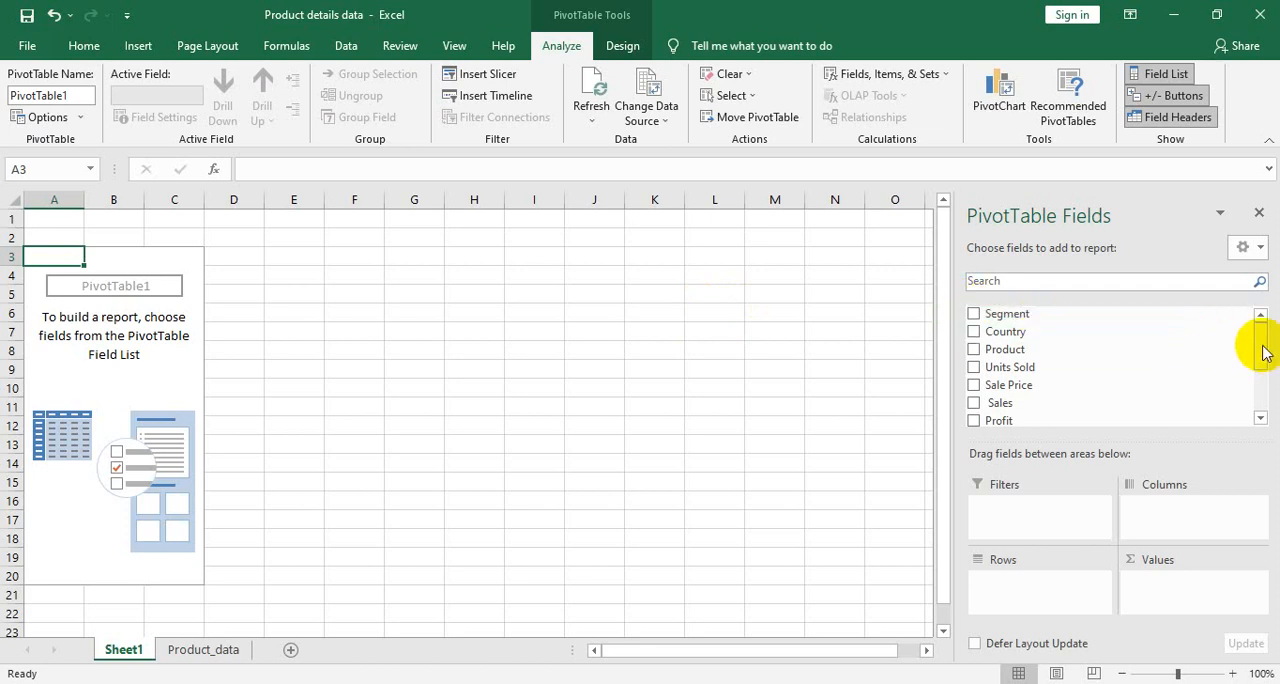
- Compare the PivotTable field list with the column headers on the Product_data sheet
mouse_move(1258, 343)
mouse_down()
mouse_move(1262, 400)
mouse_move(1260, 336)
mouse_up()
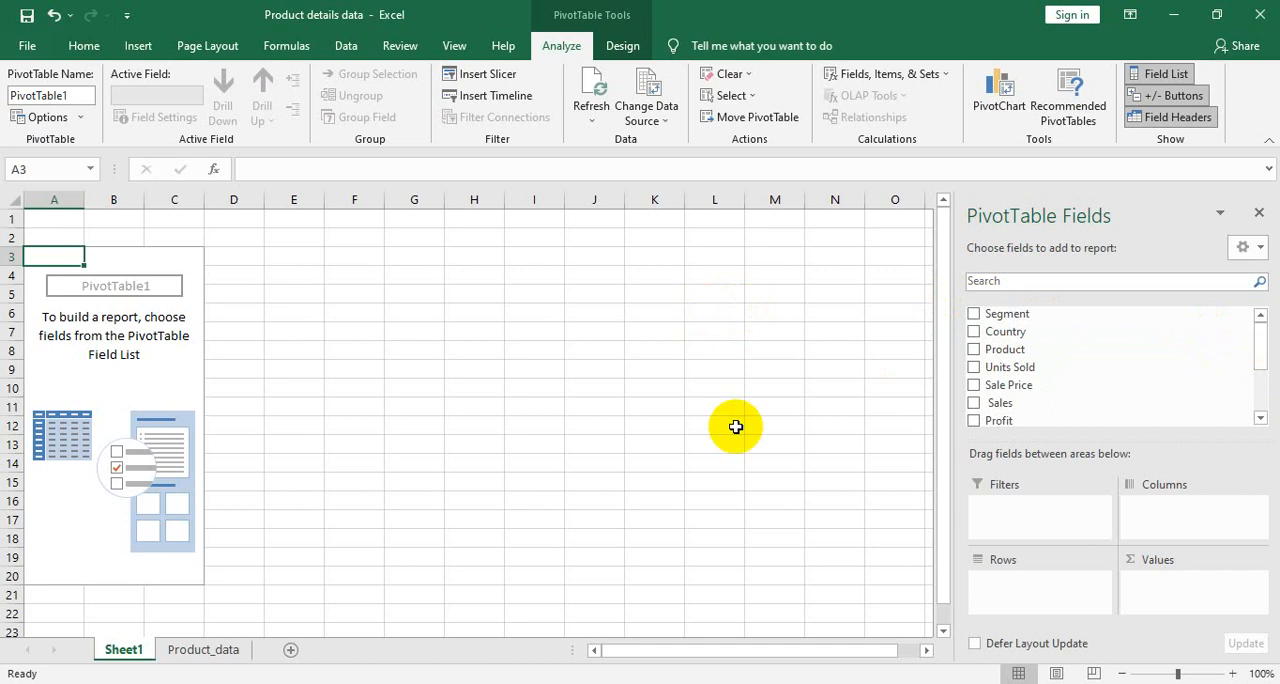
click(208, 650)
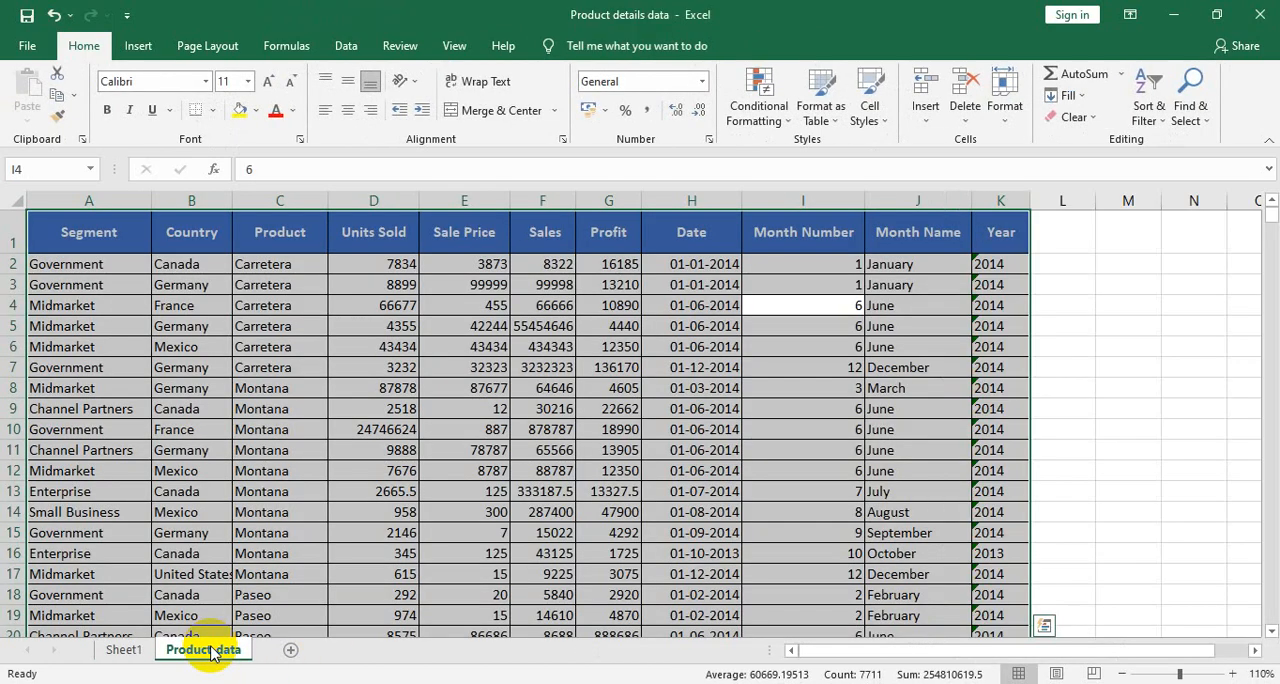
click(122, 650)
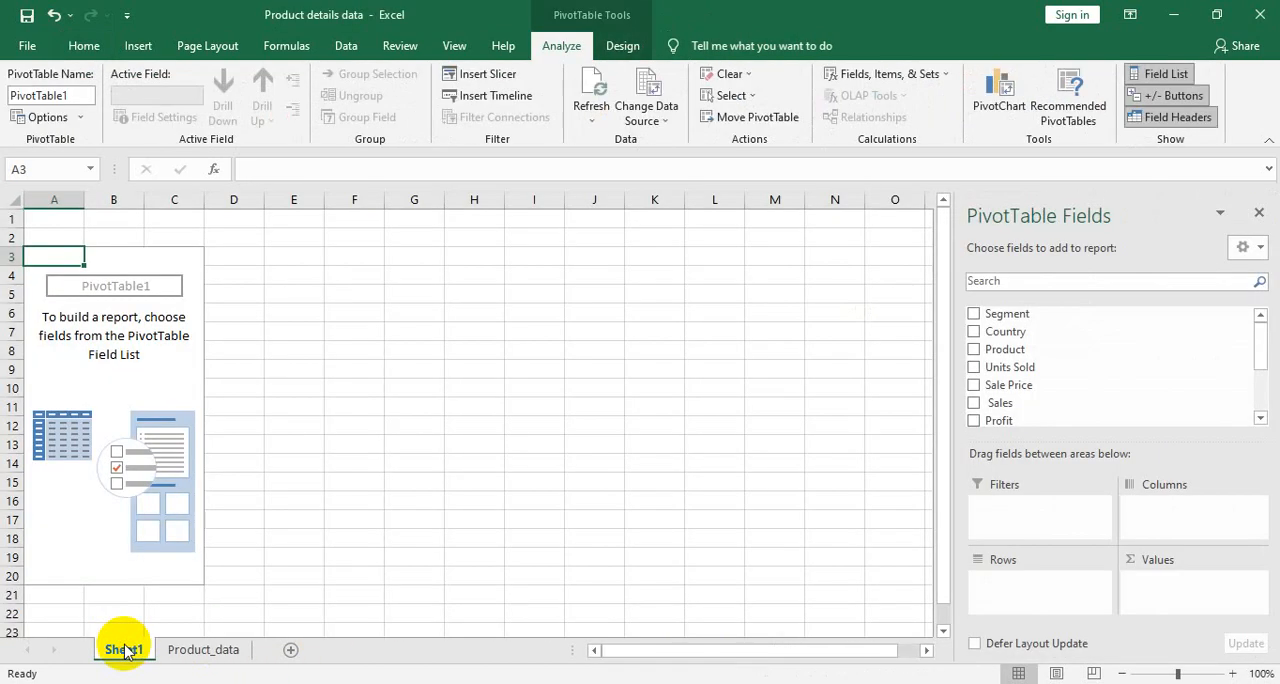
click(180, 655)
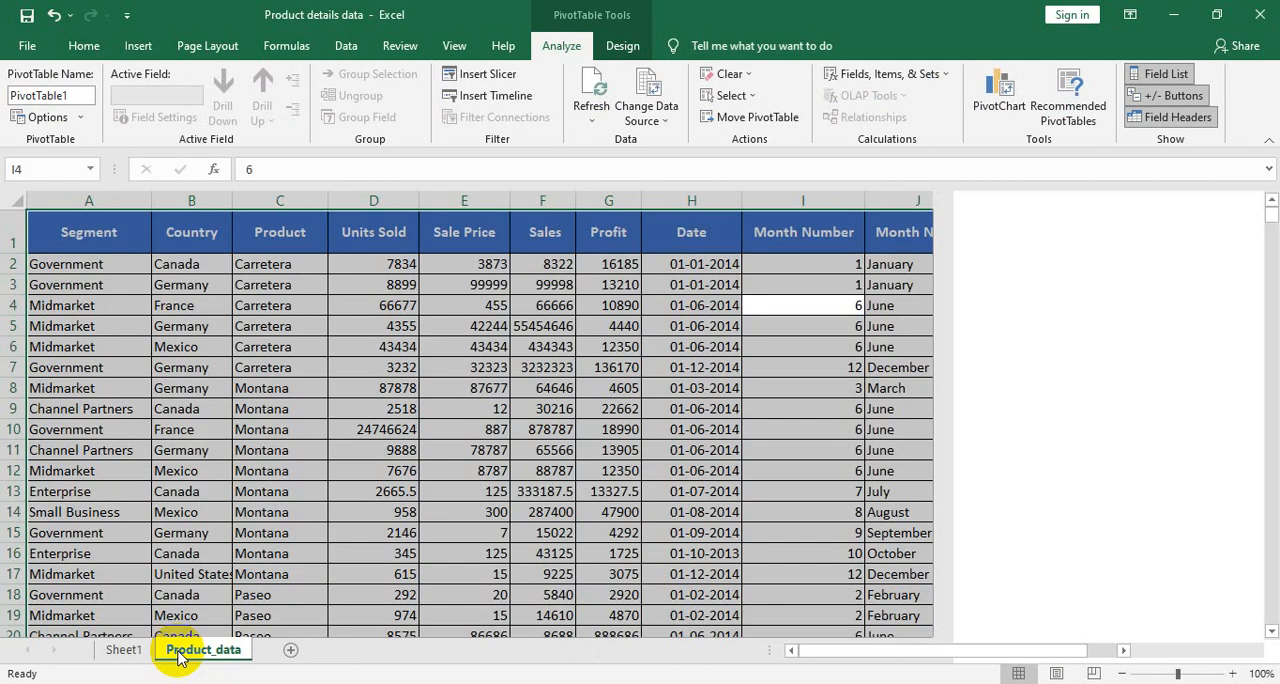
click(75, 236)
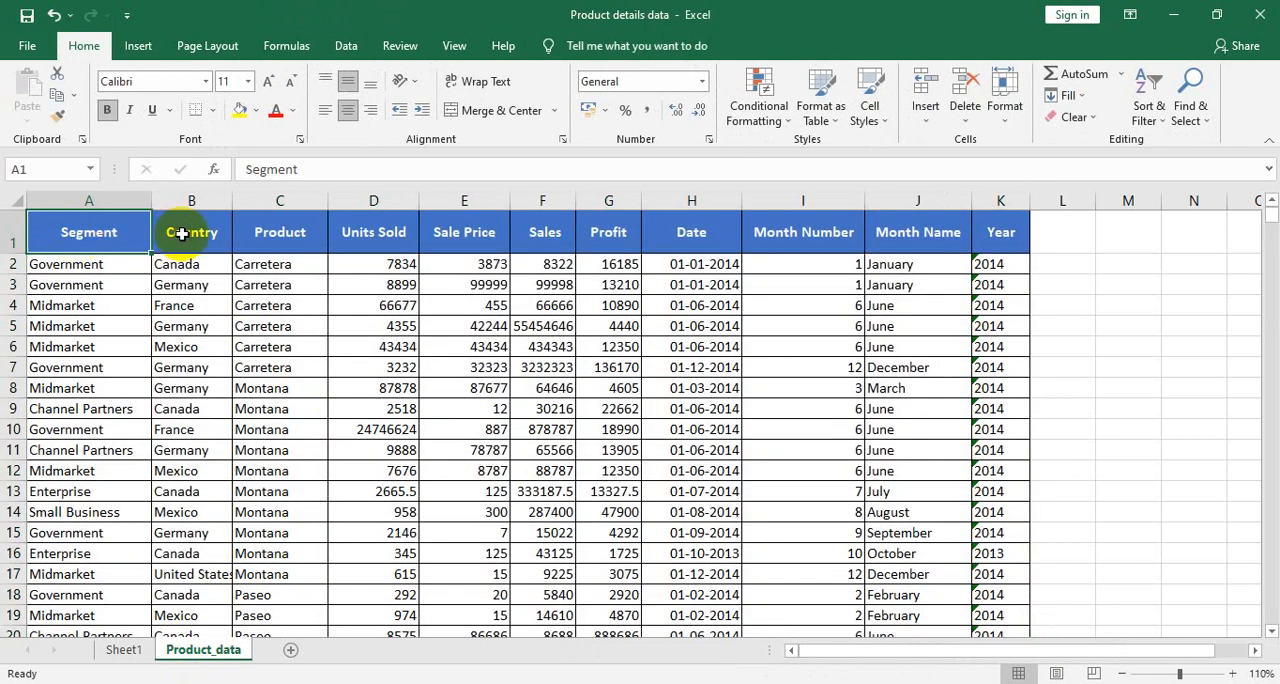
click(183, 234)
click(277, 231)
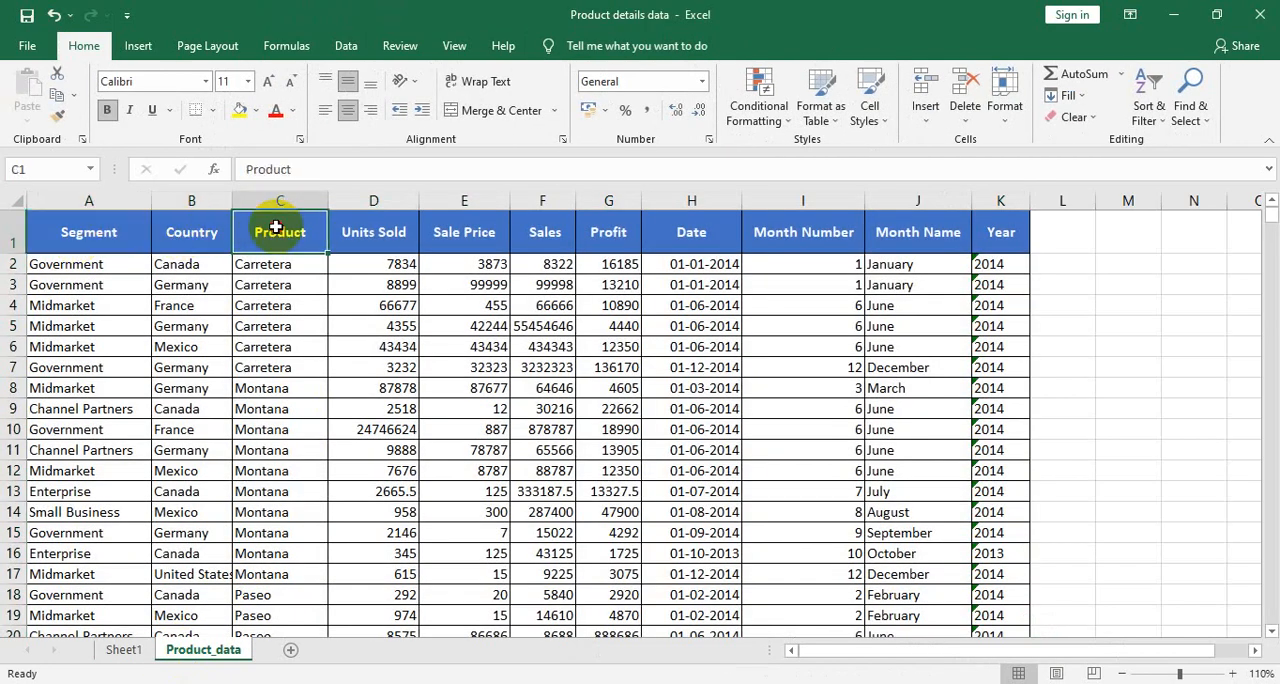
- On Sheet1, lay out the PivotTable with Country as rows, the sum of Sales as values and Month Name as columns
click(122, 649)
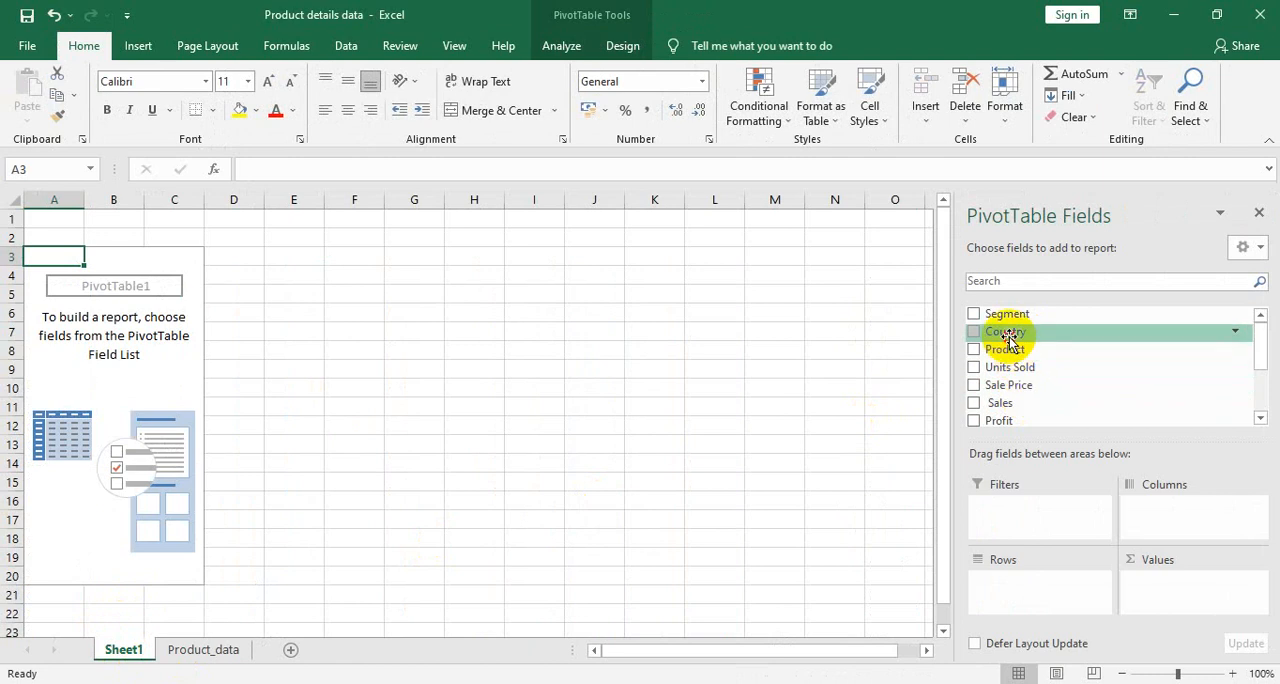
drag(1008, 337, 1020, 587)
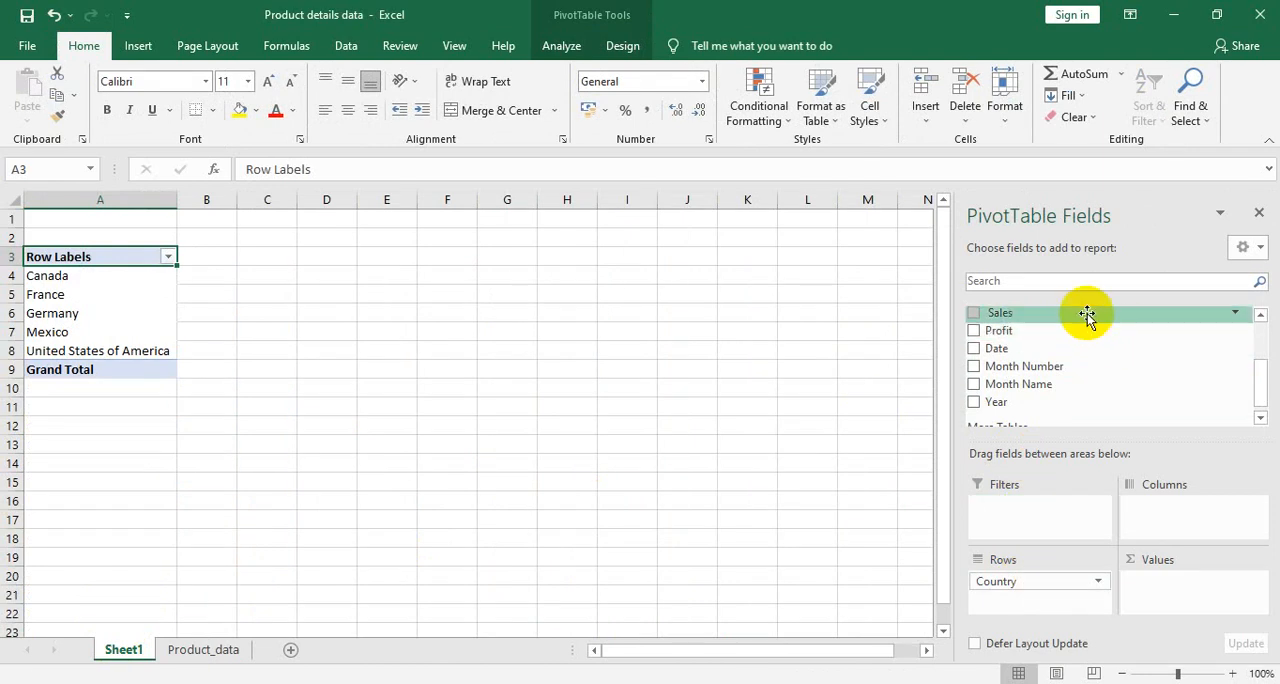
drag(1087, 316, 1163, 589)
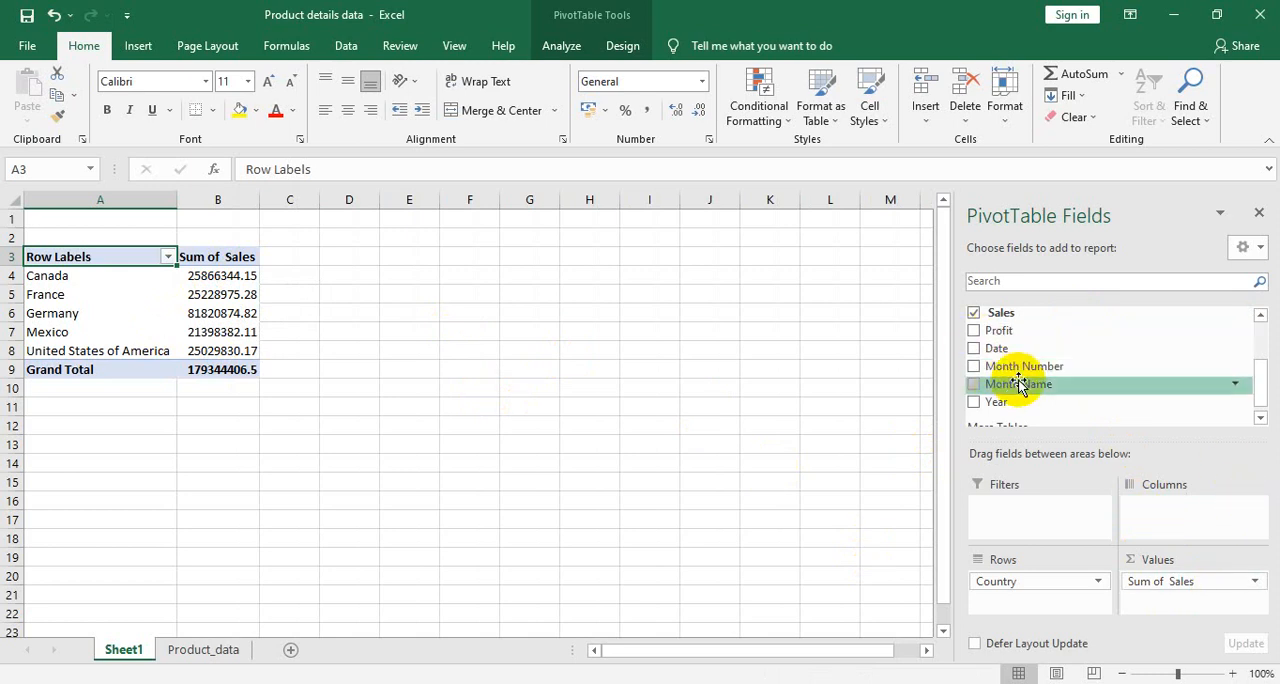
drag(1018, 384, 1187, 527)
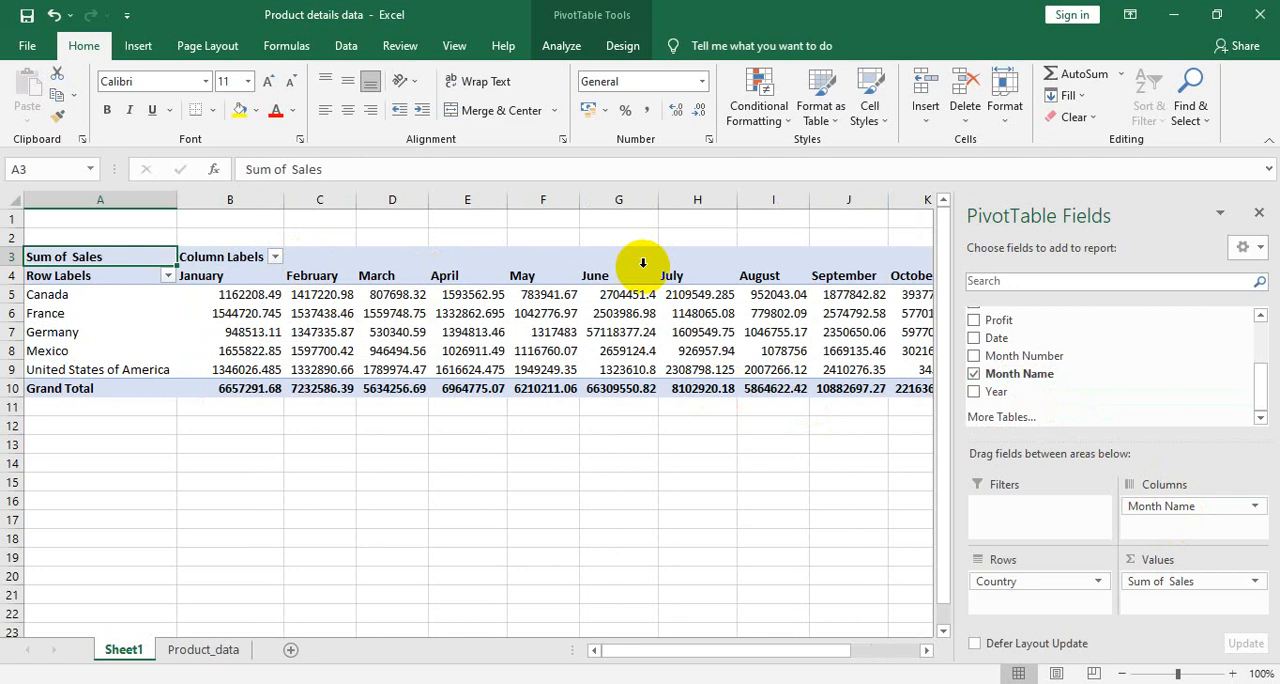
drag(651, 650, 557, 649)
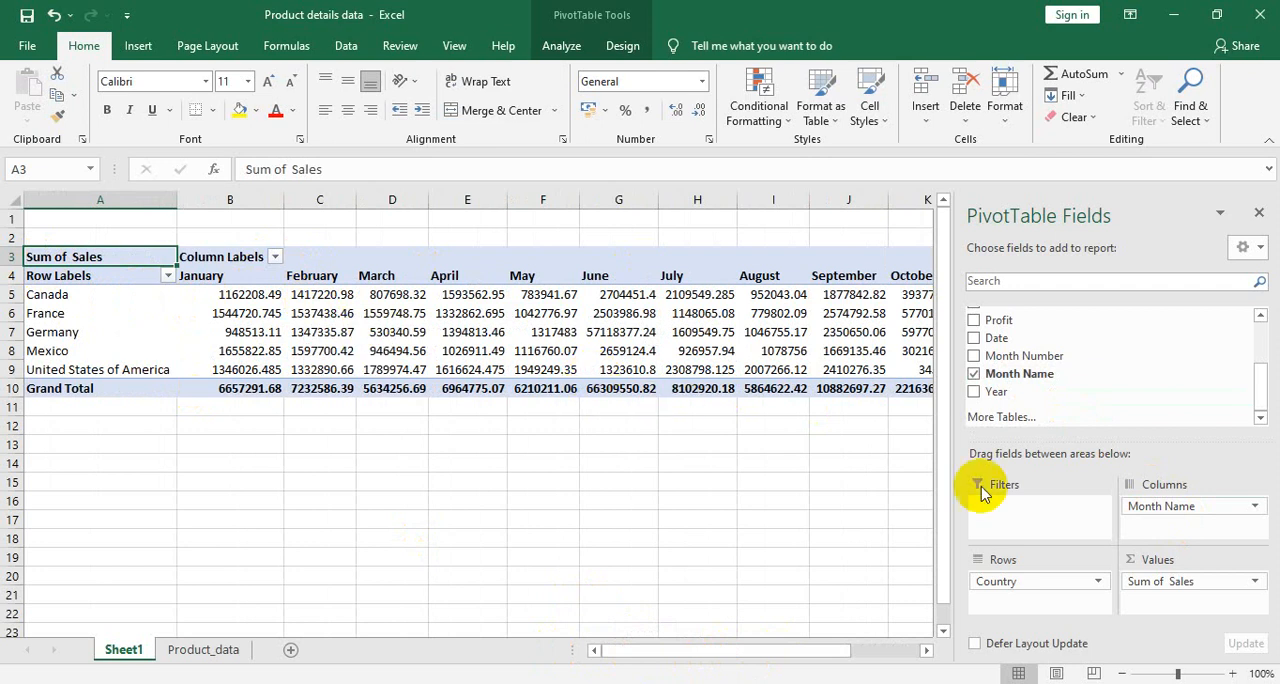
- Swap the PivotTable's layout so that Month Name is in the rows and Country is in the columns
drag(1195, 507, 1163, 530)
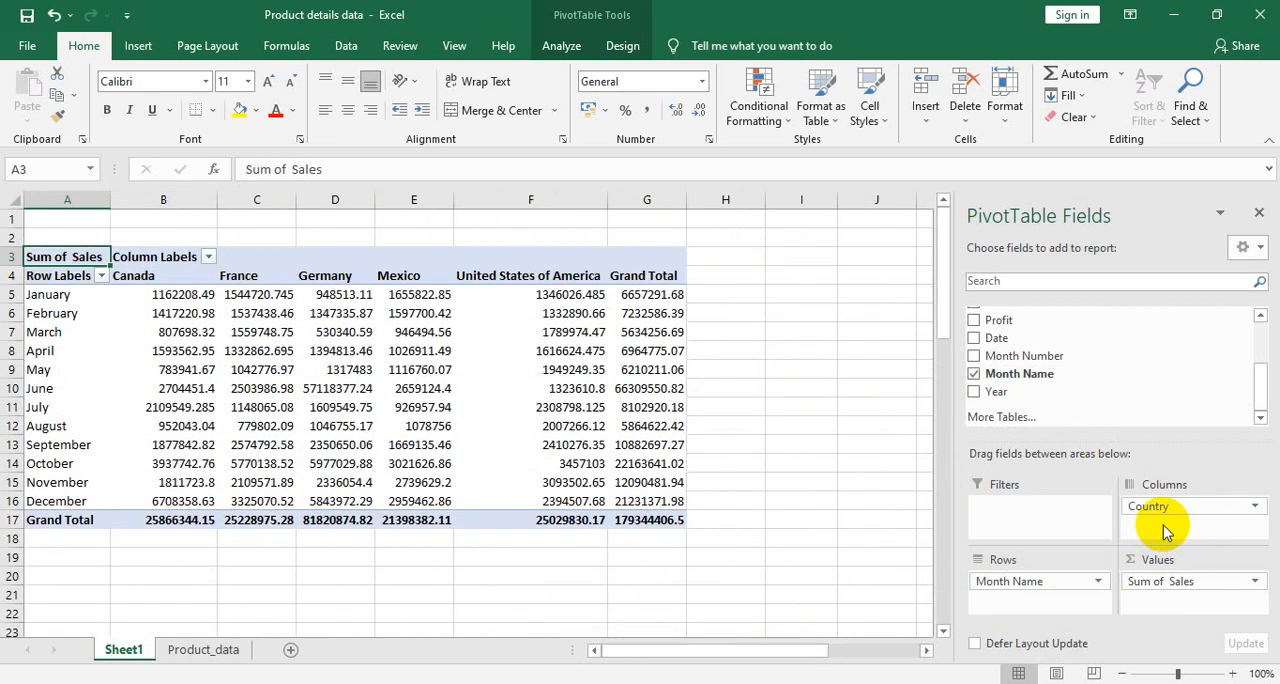
click(136, 266)
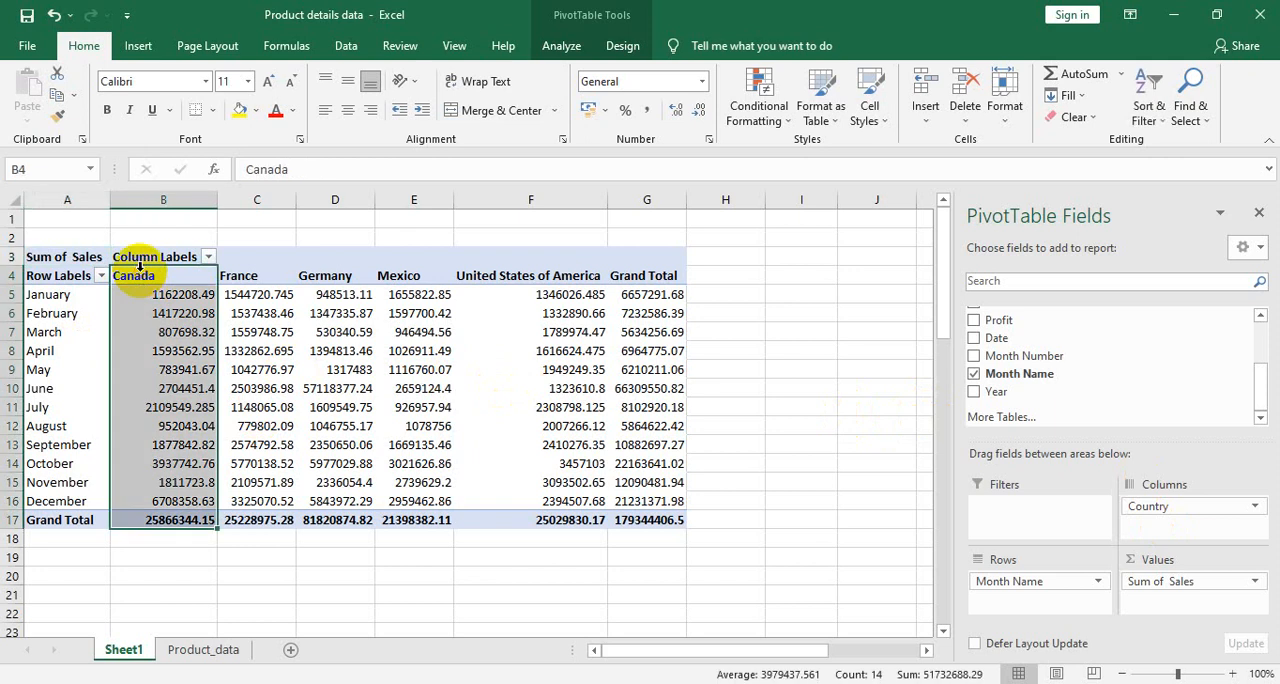
click(273, 262)
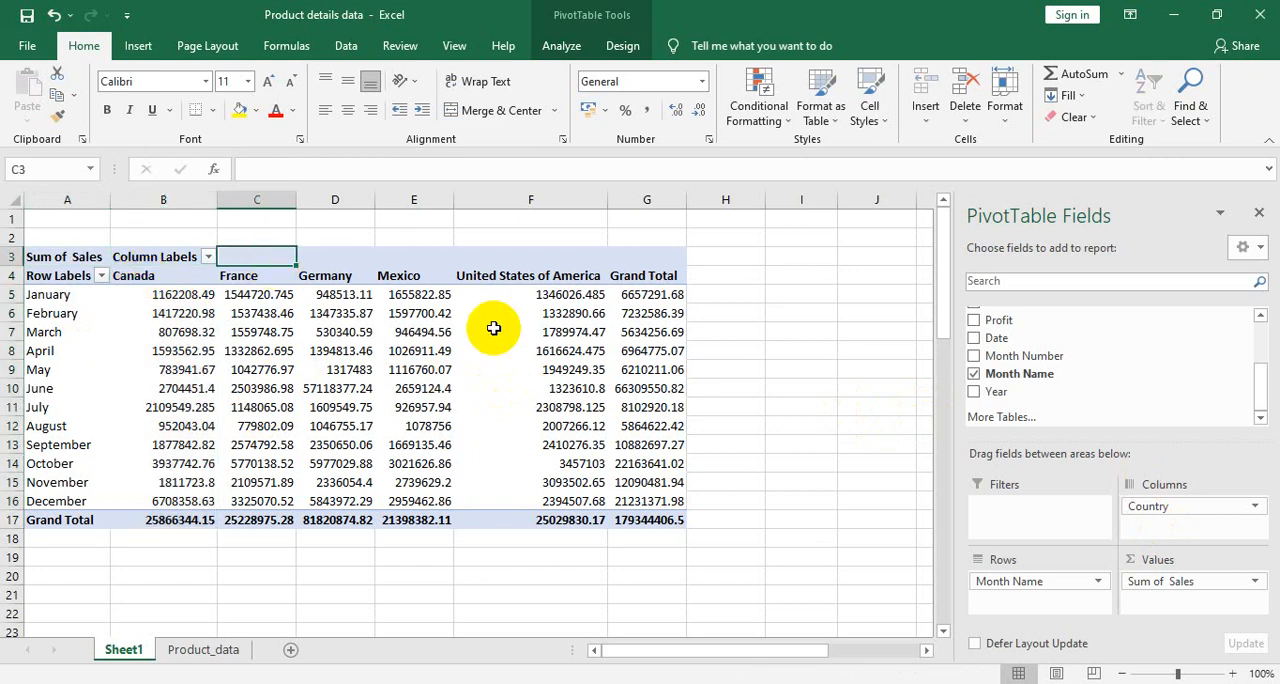
- Hide the PivotTable field list by selecting cells outside the table, and bring it back by selecting a cell inside
mouse_move(493, 328)
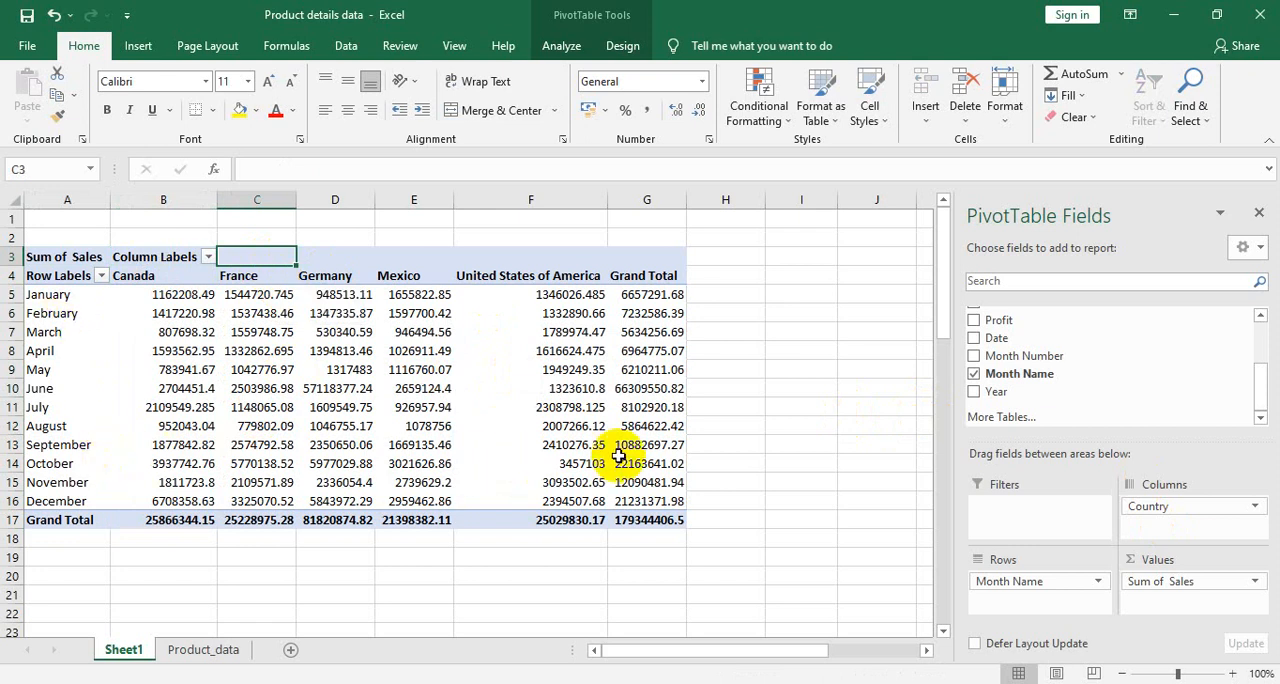
click(650, 574)
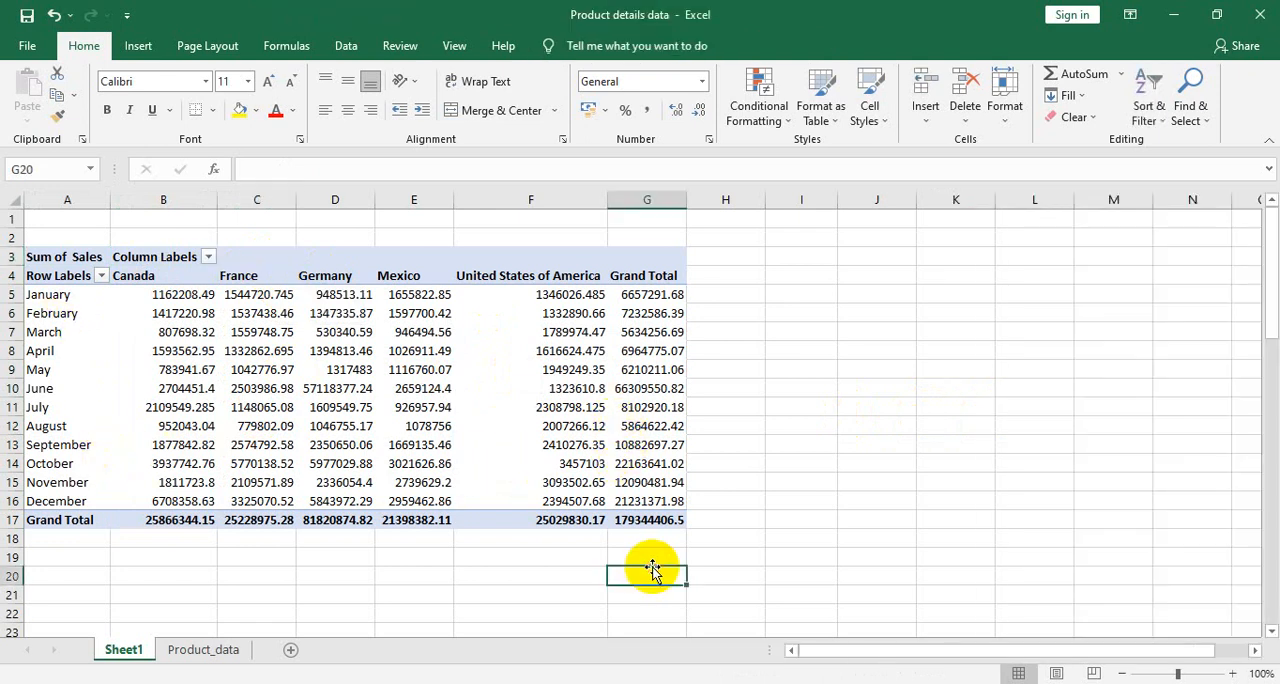
click(617, 480)
click(708, 492)
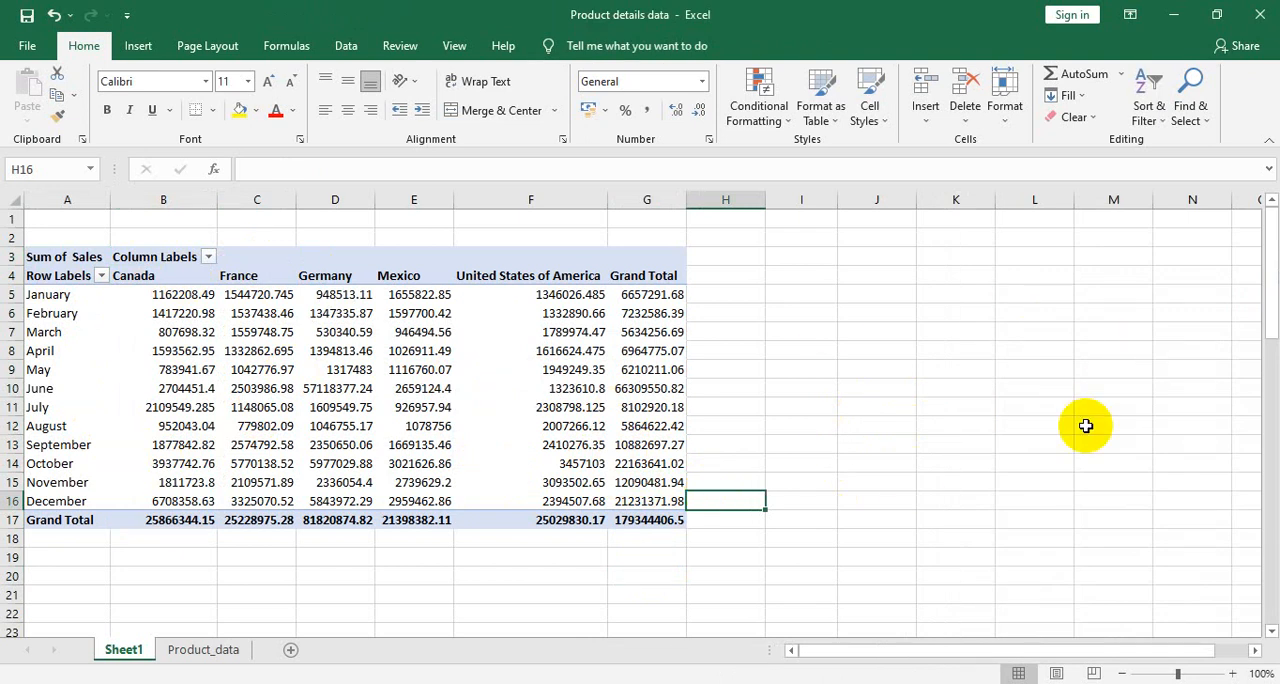
click(880, 364)
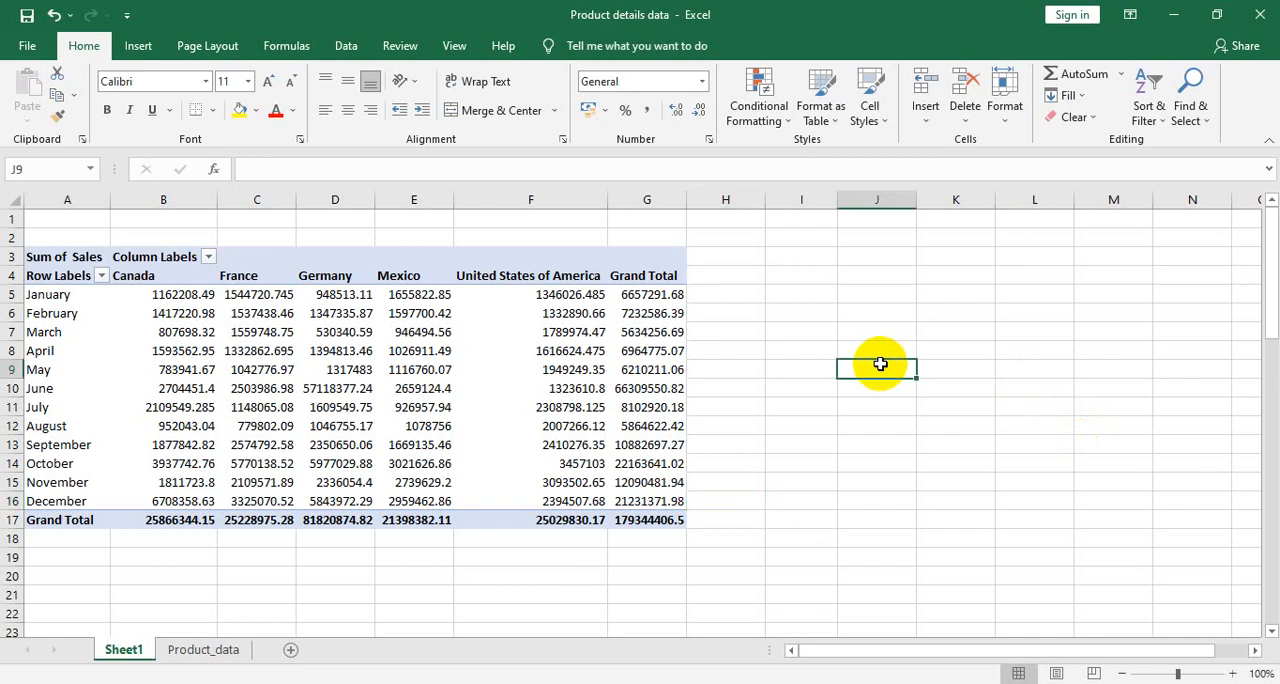
click(572, 333)
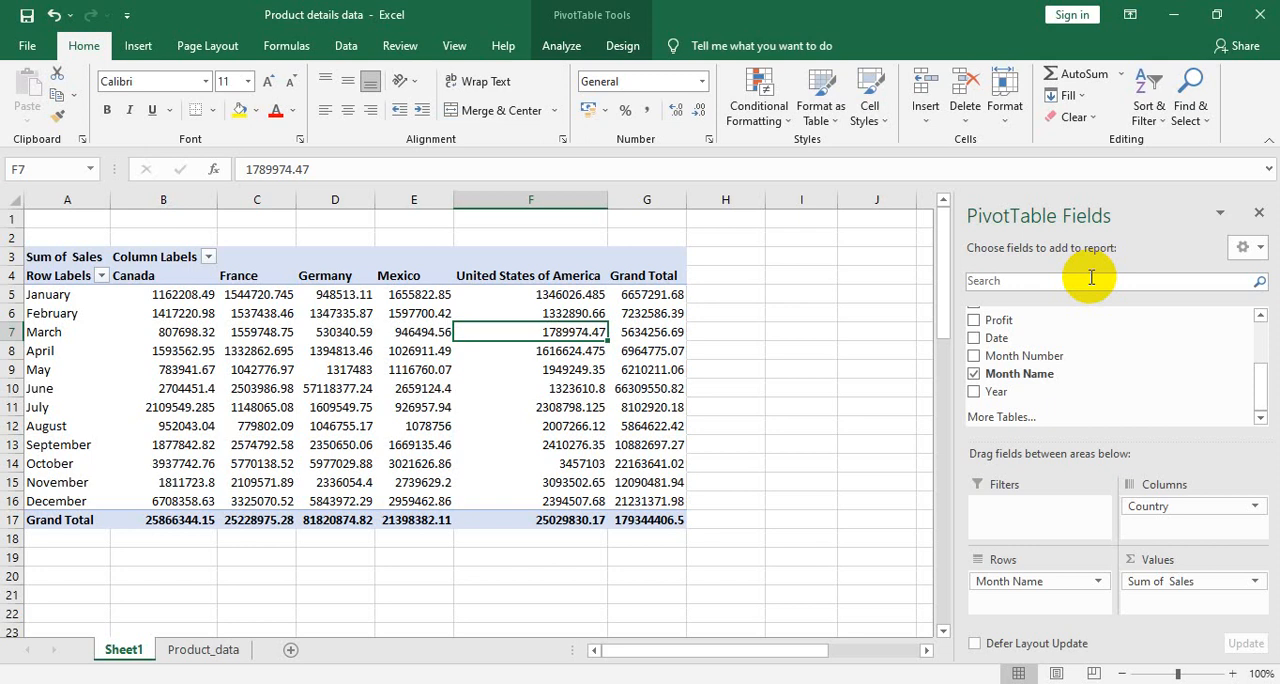
- Close the PivotTable Fields pane and turn the Field List display back on for the selected PivotTable
click(1257, 213)
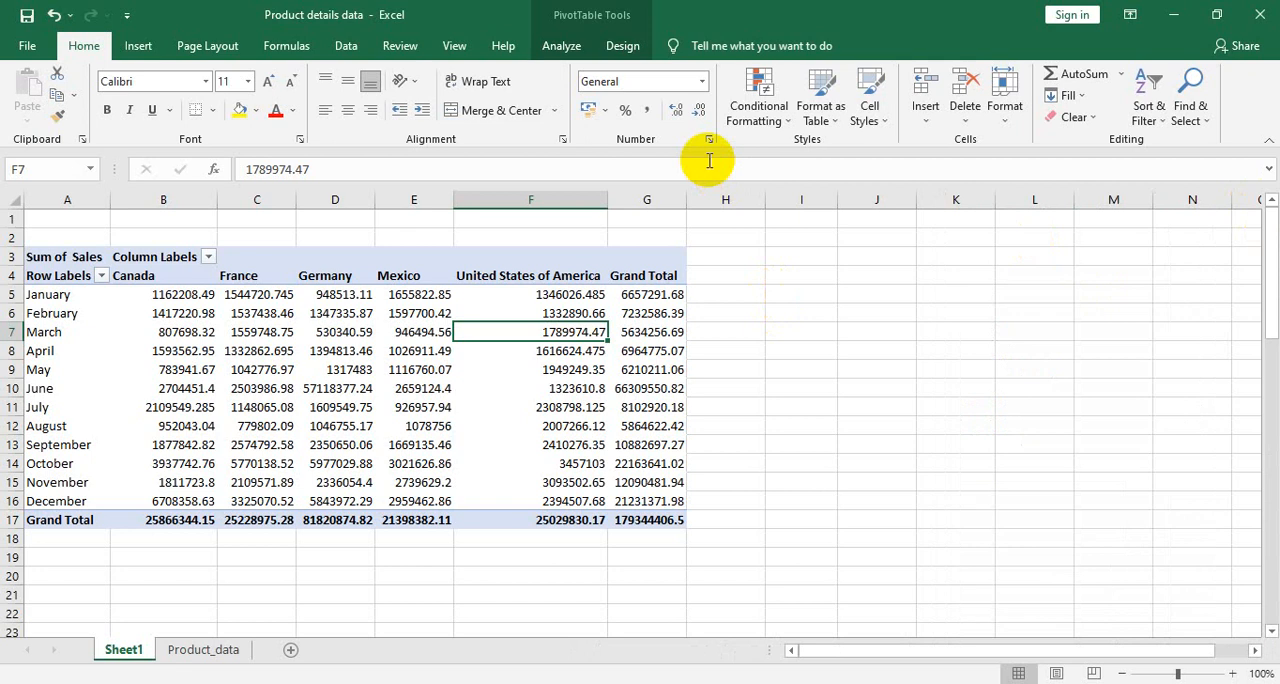
click(646, 410)
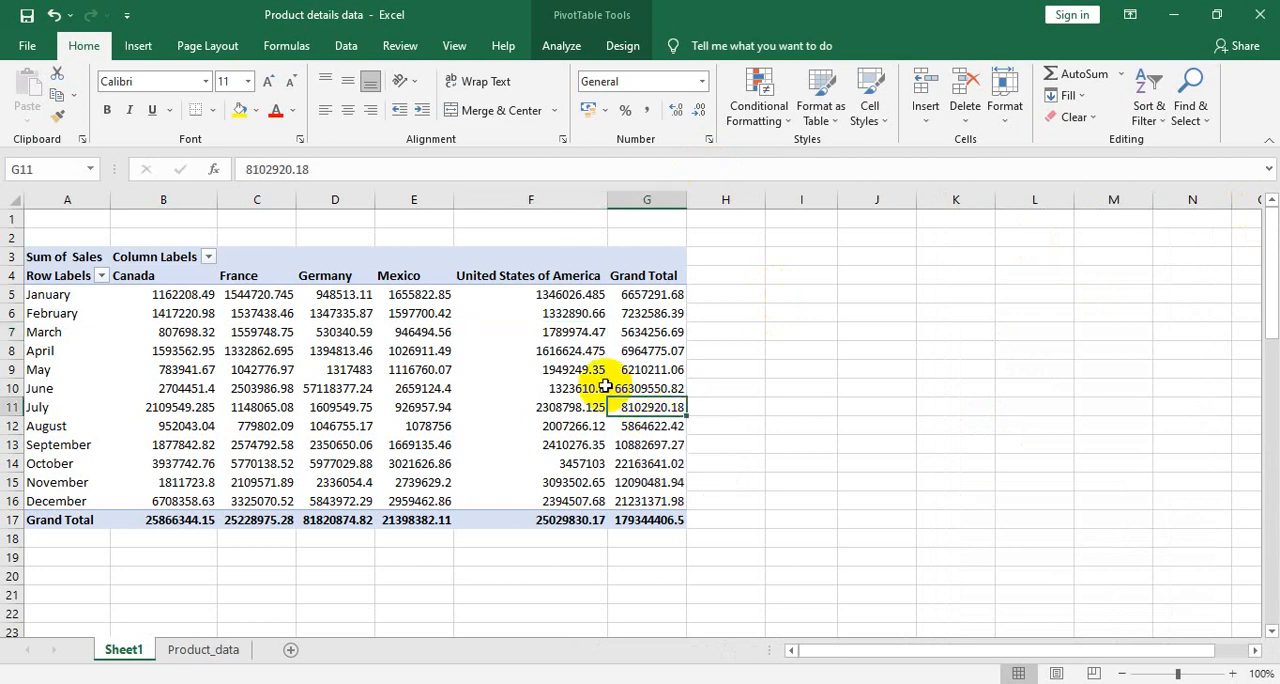
click(598, 389)
click(619, 356)
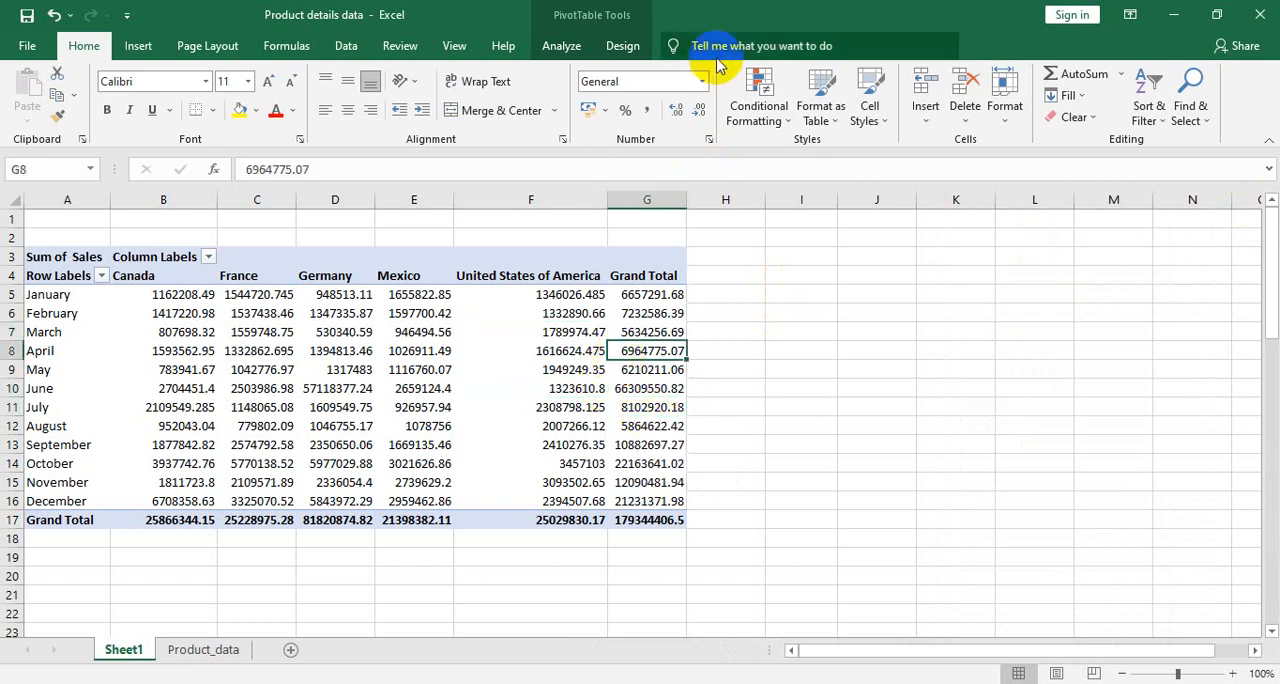
click(563, 48)
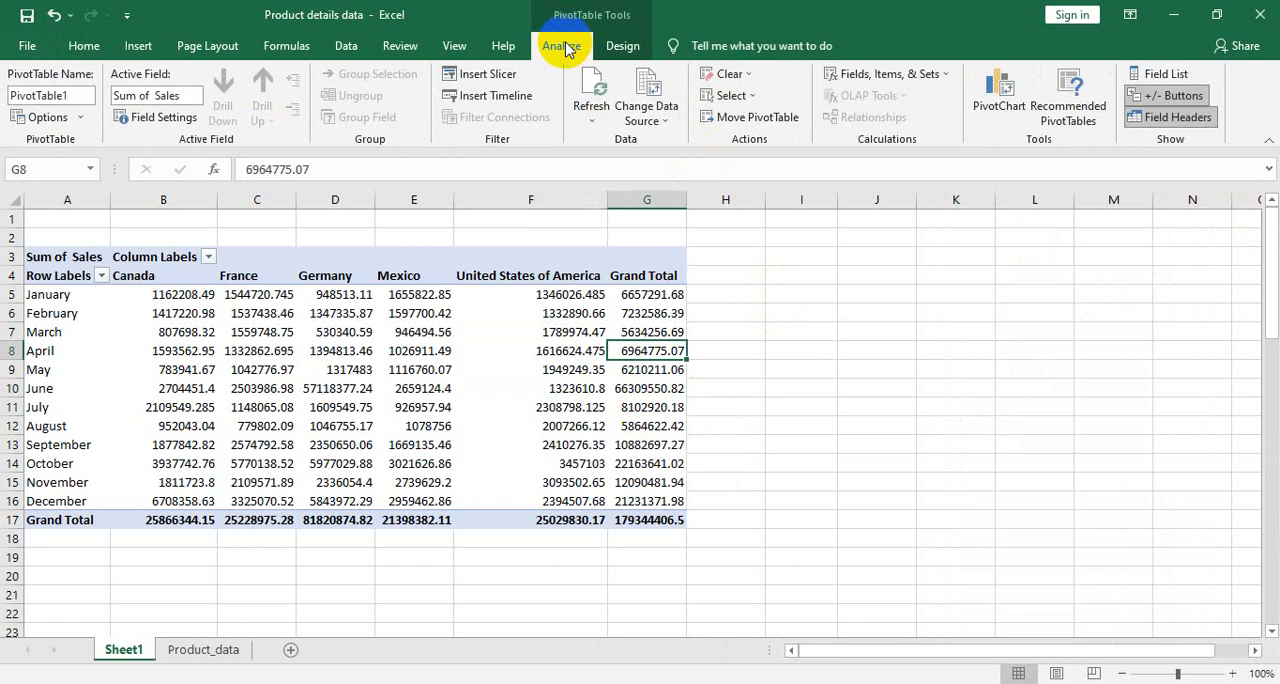
click(1150, 76)
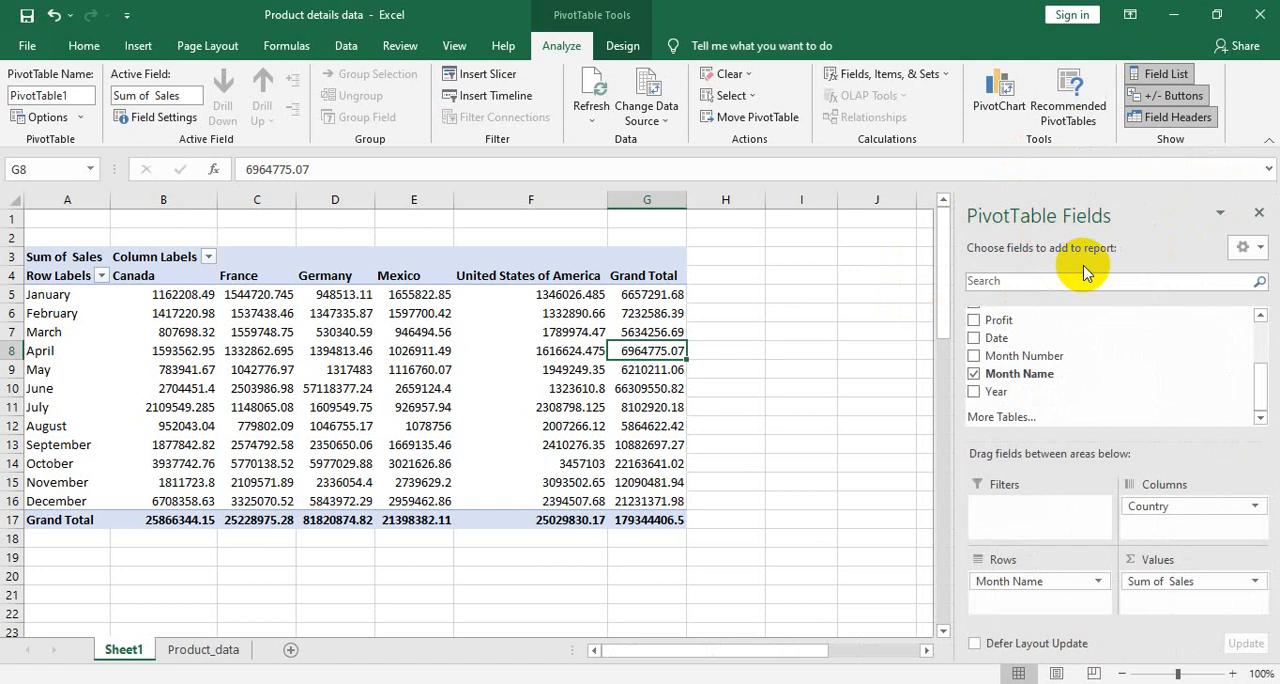
- Change the value field settings of Sales so the PivotTable summarizes it by Count
click(415, 320)
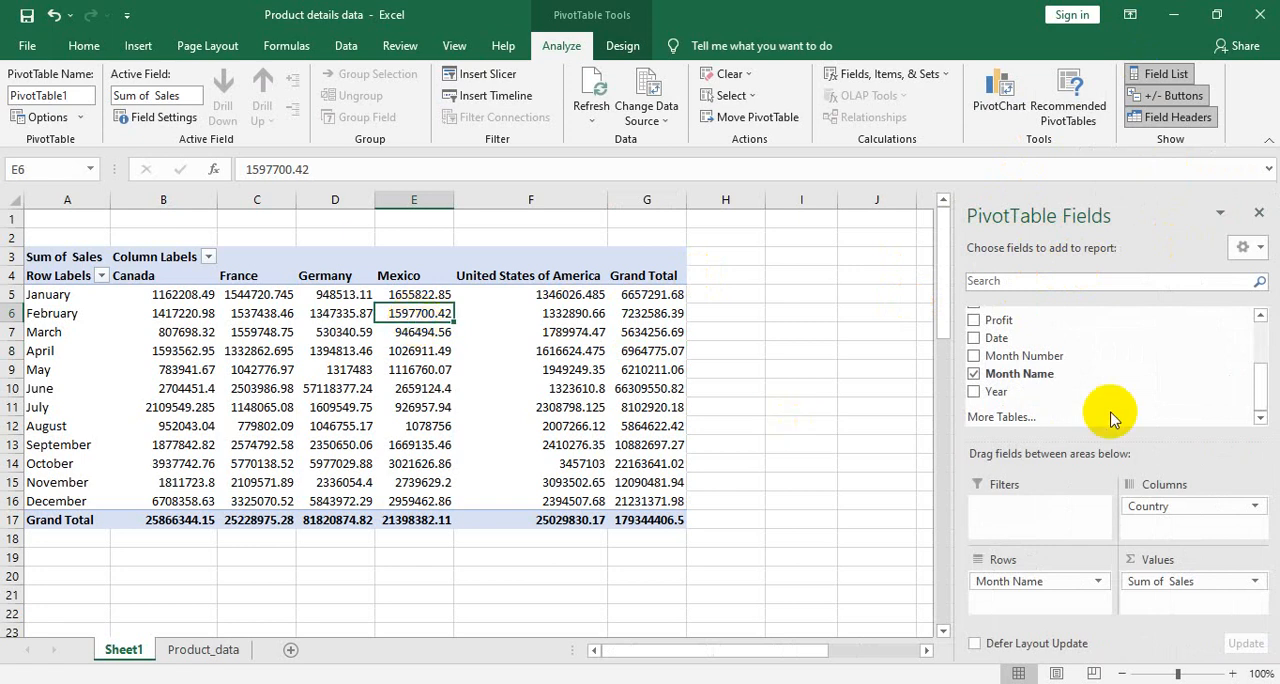
drag(1260, 392, 1262, 312)
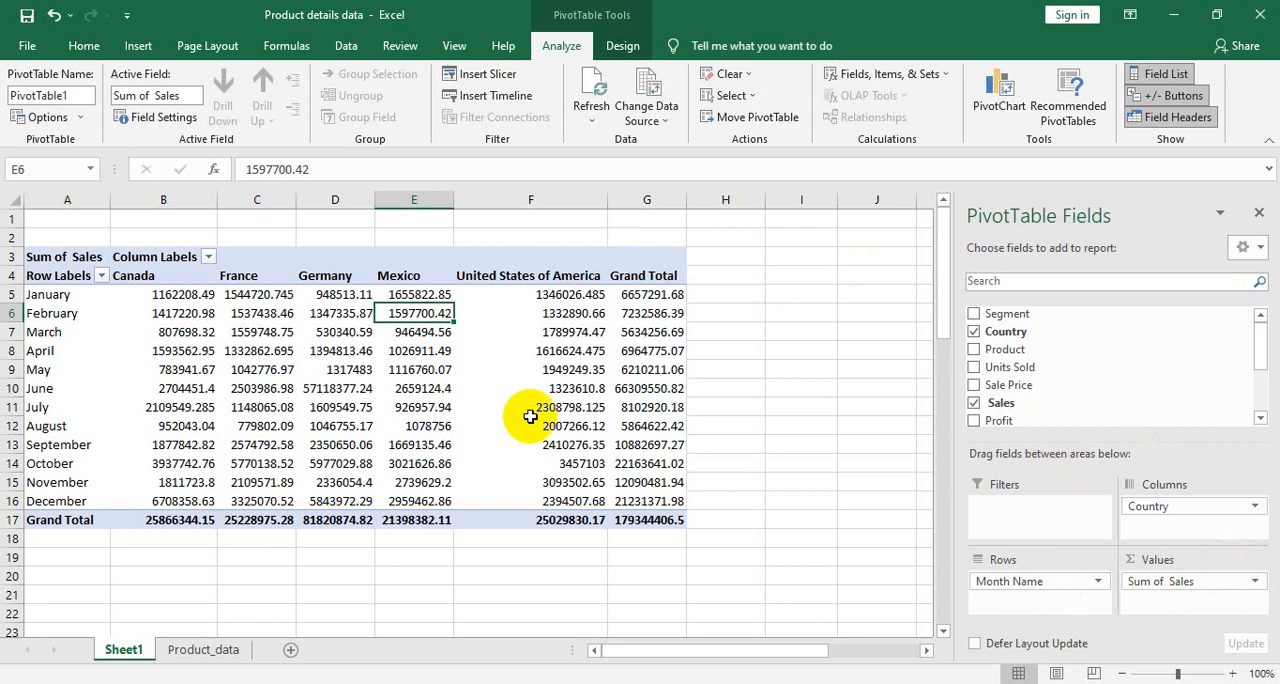
click(1255, 582)
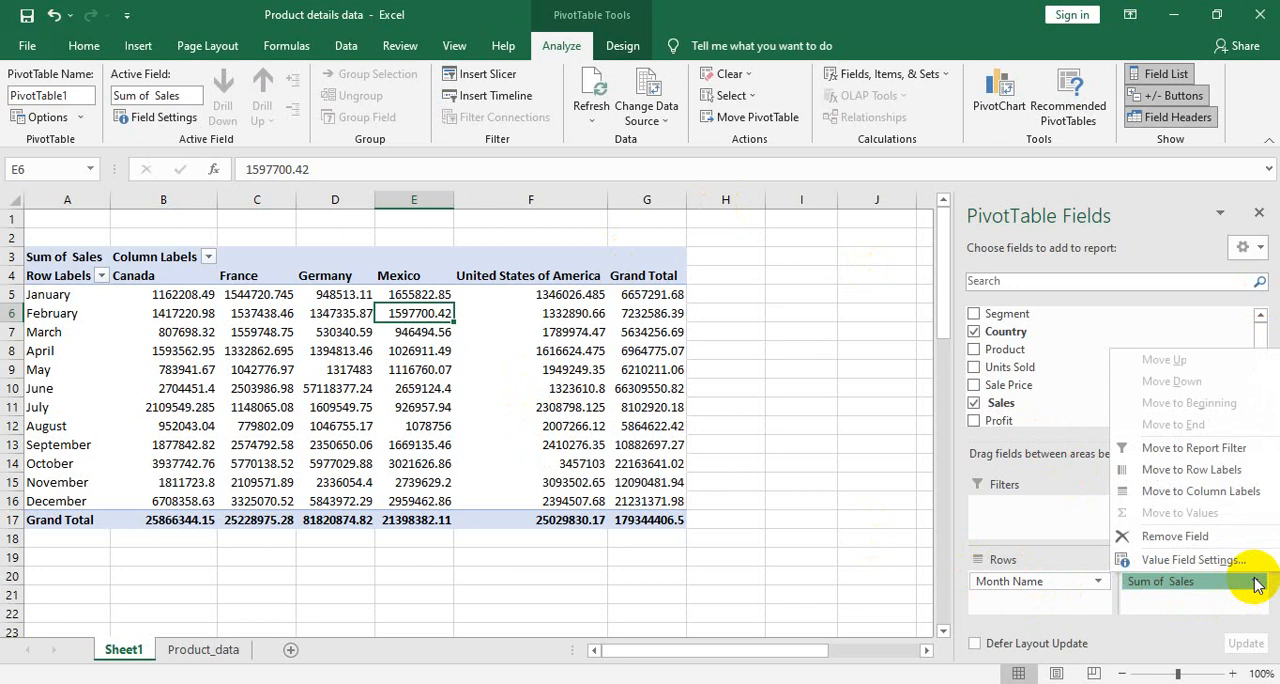
click(1257, 584)
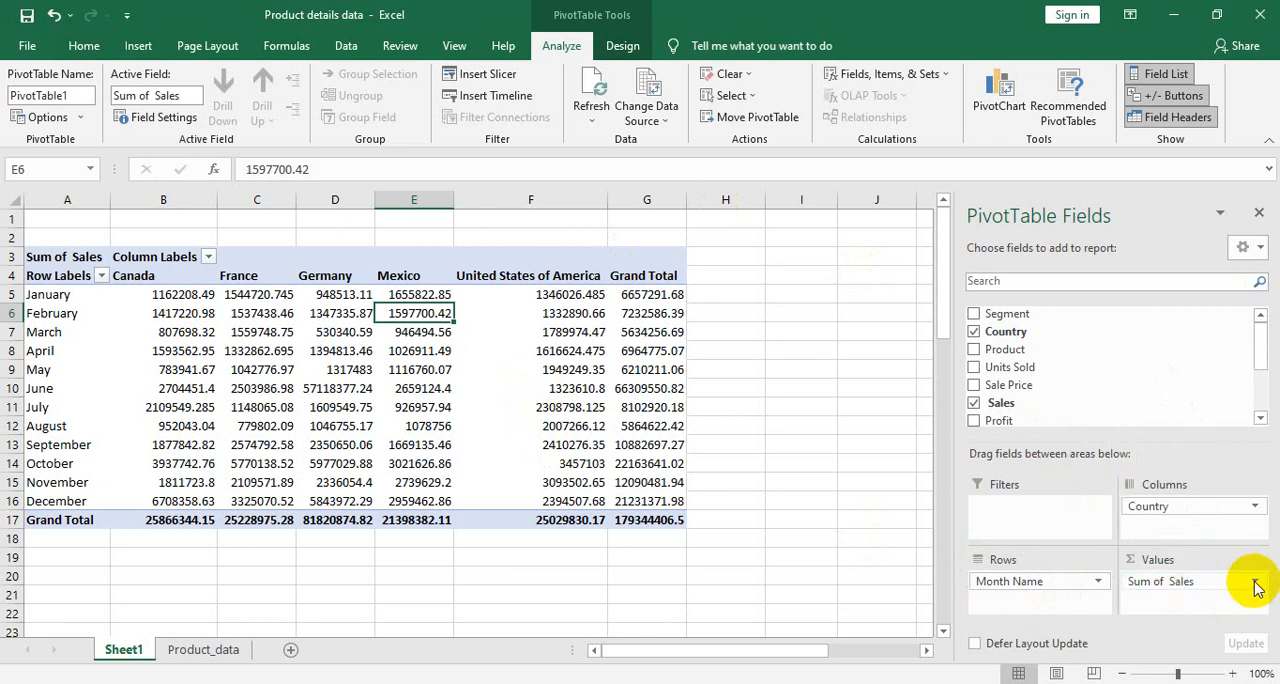
click(1257, 586)
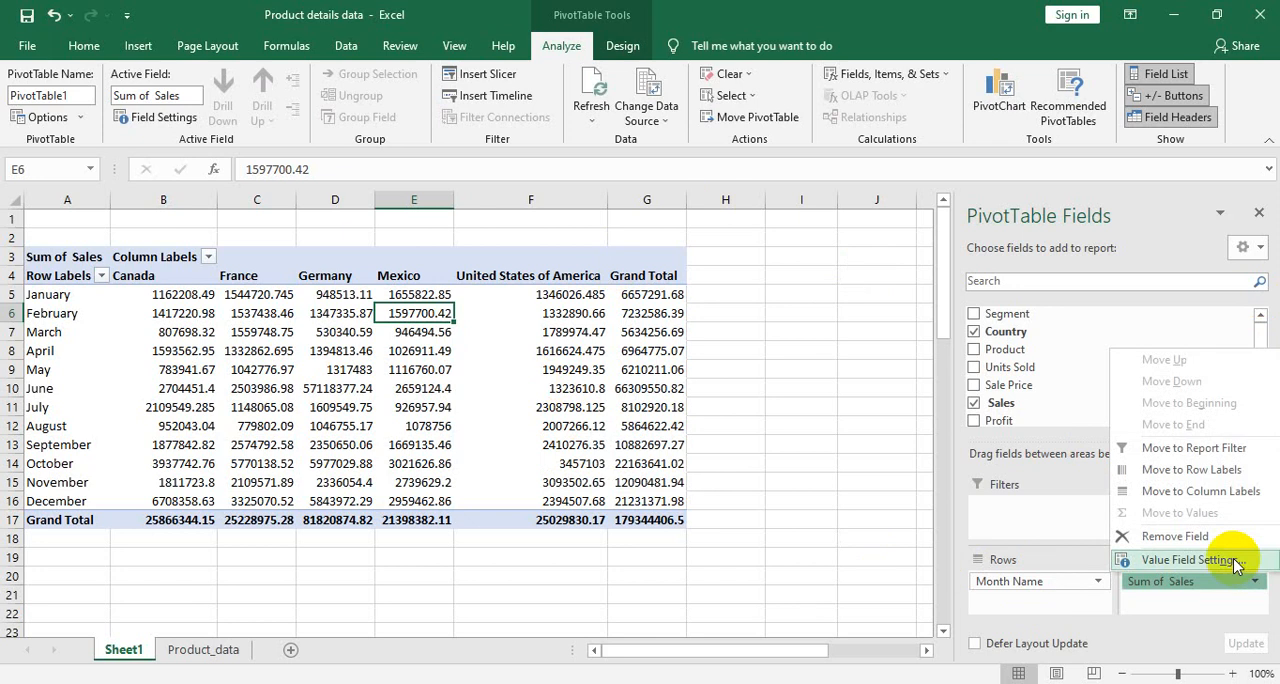
click(1236, 563)
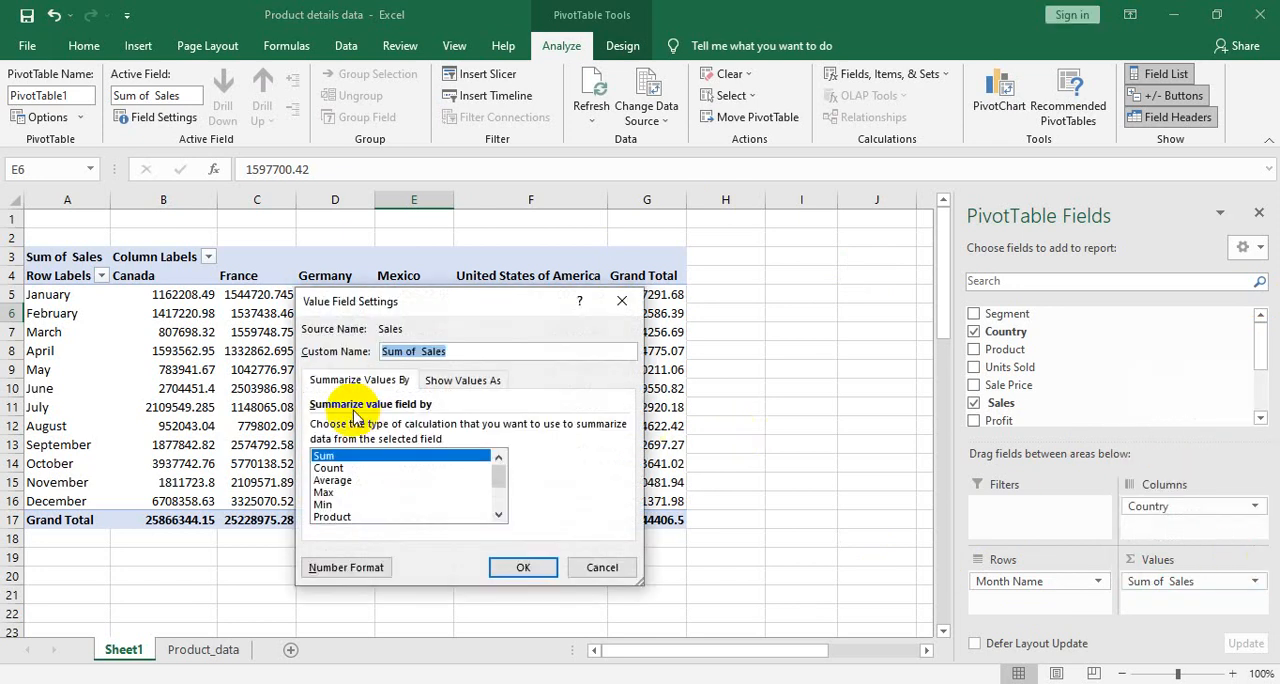
click(322, 480)
click(320, 469)
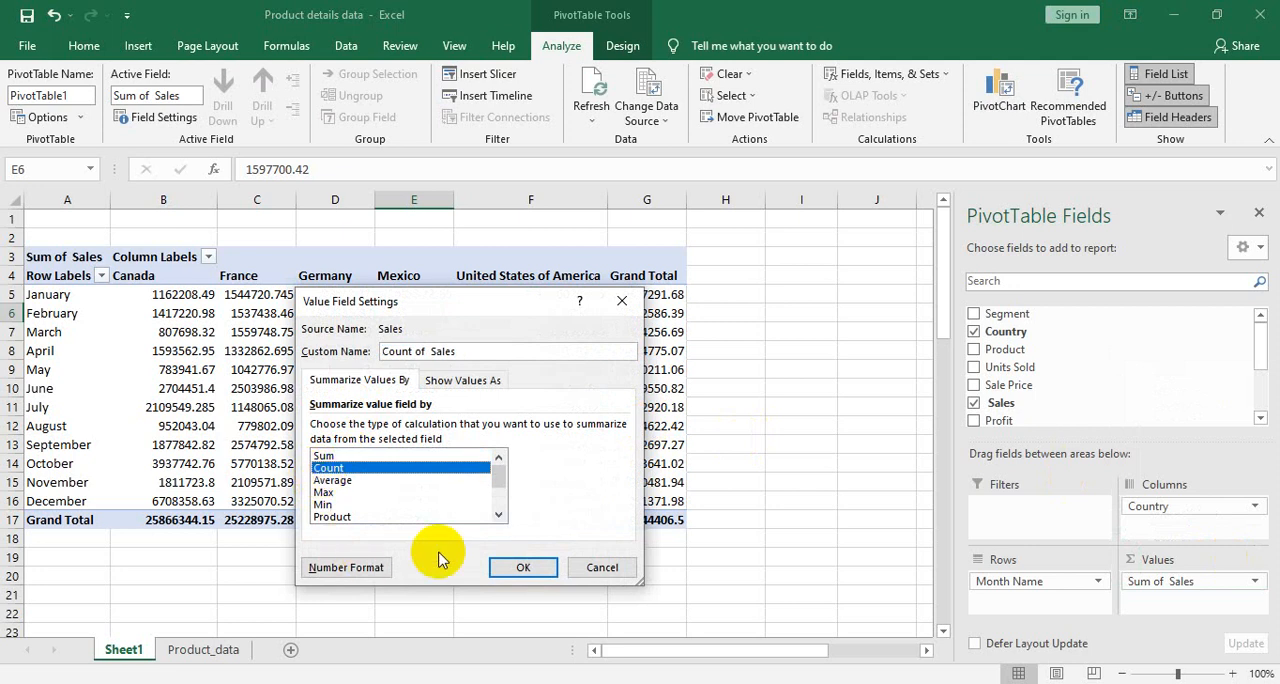
click(510, 568)
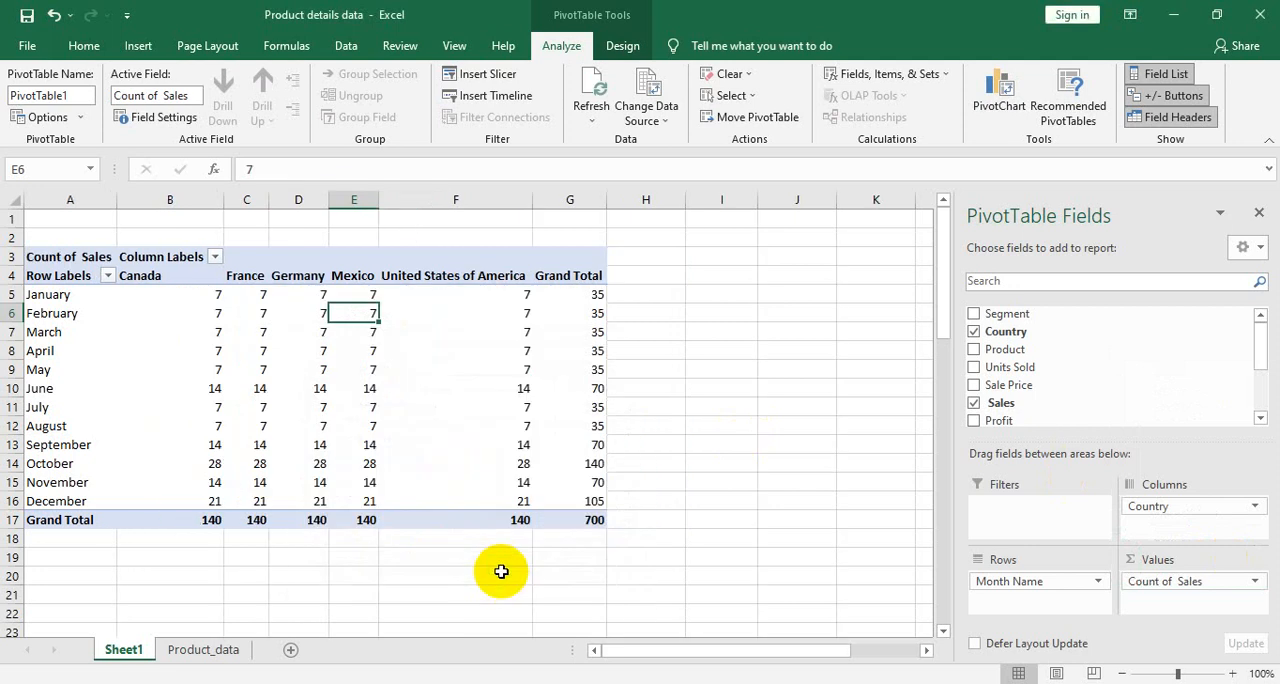
mouse_move(425, 325)
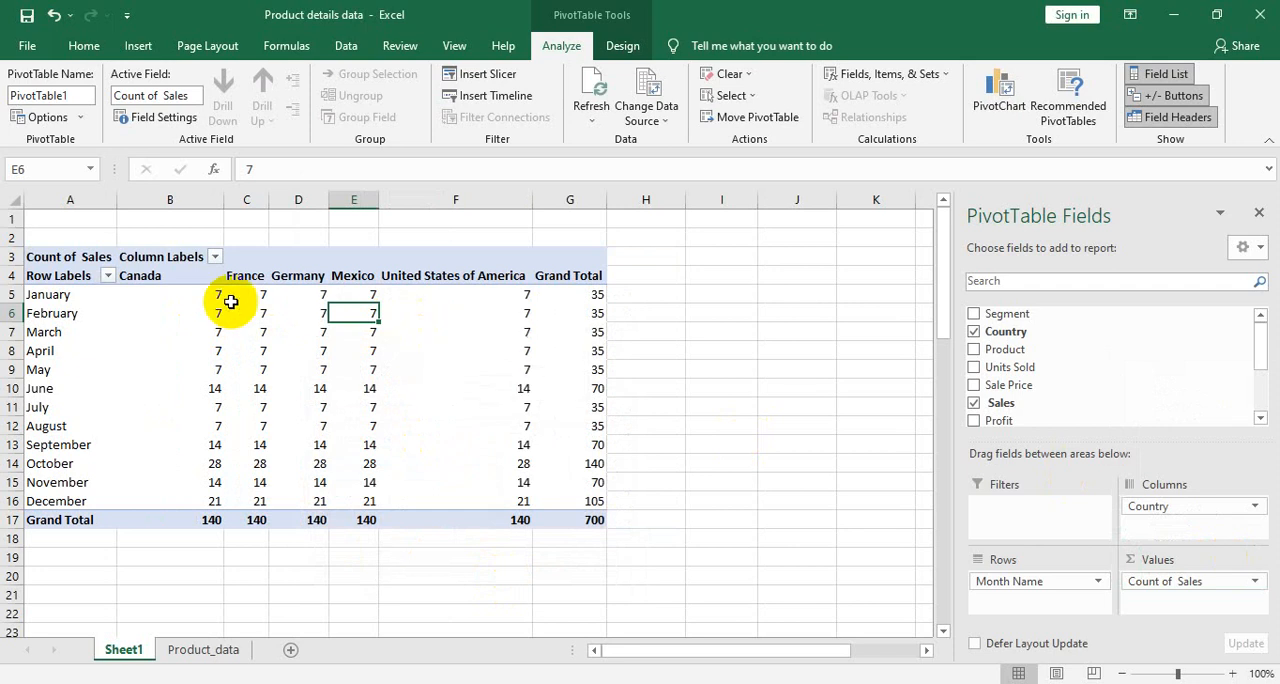
mouse_move(218, 296)
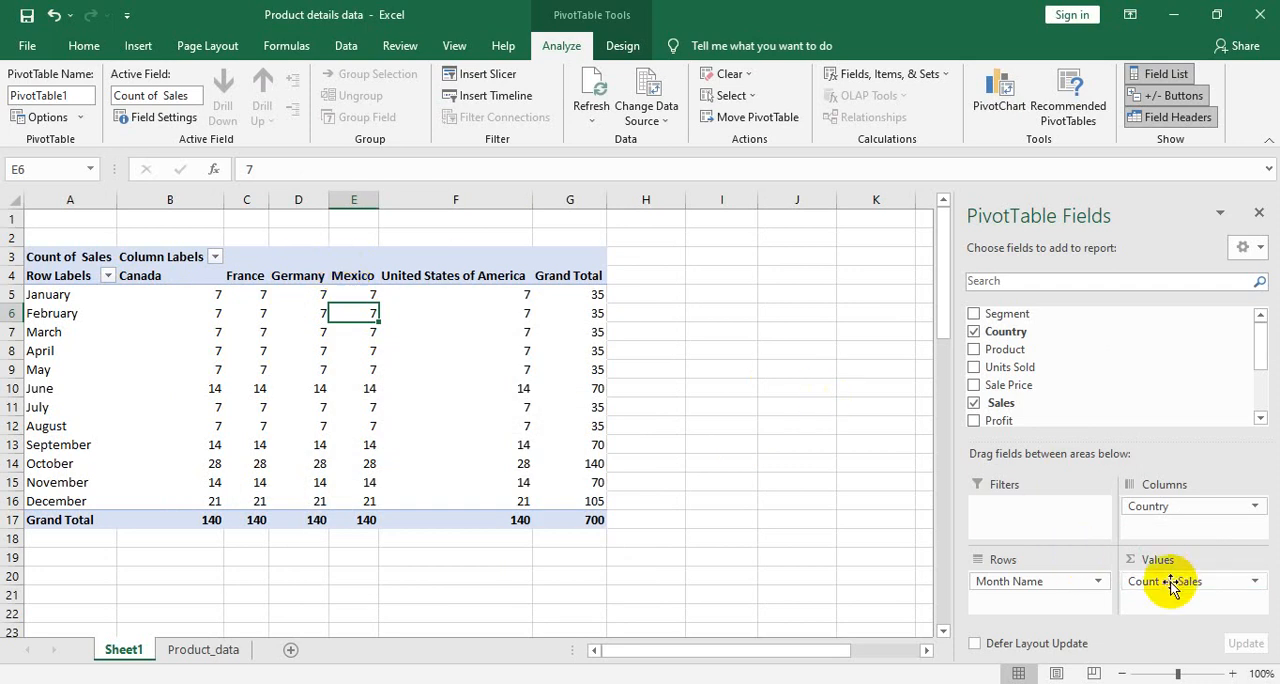
- Remove Sales, Month Name and Country from the PivotTable so its layout is empty
drag(1170, 585, 1078, 377)
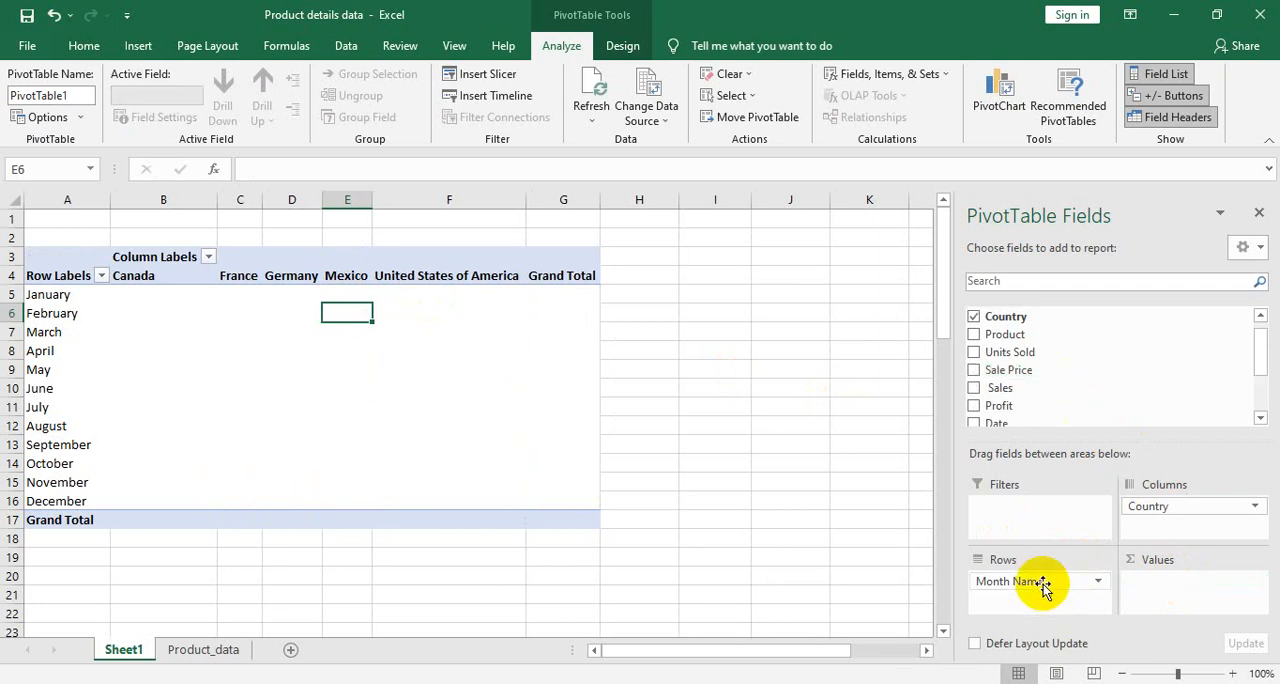
drag(1043, 584, 1049, 366)
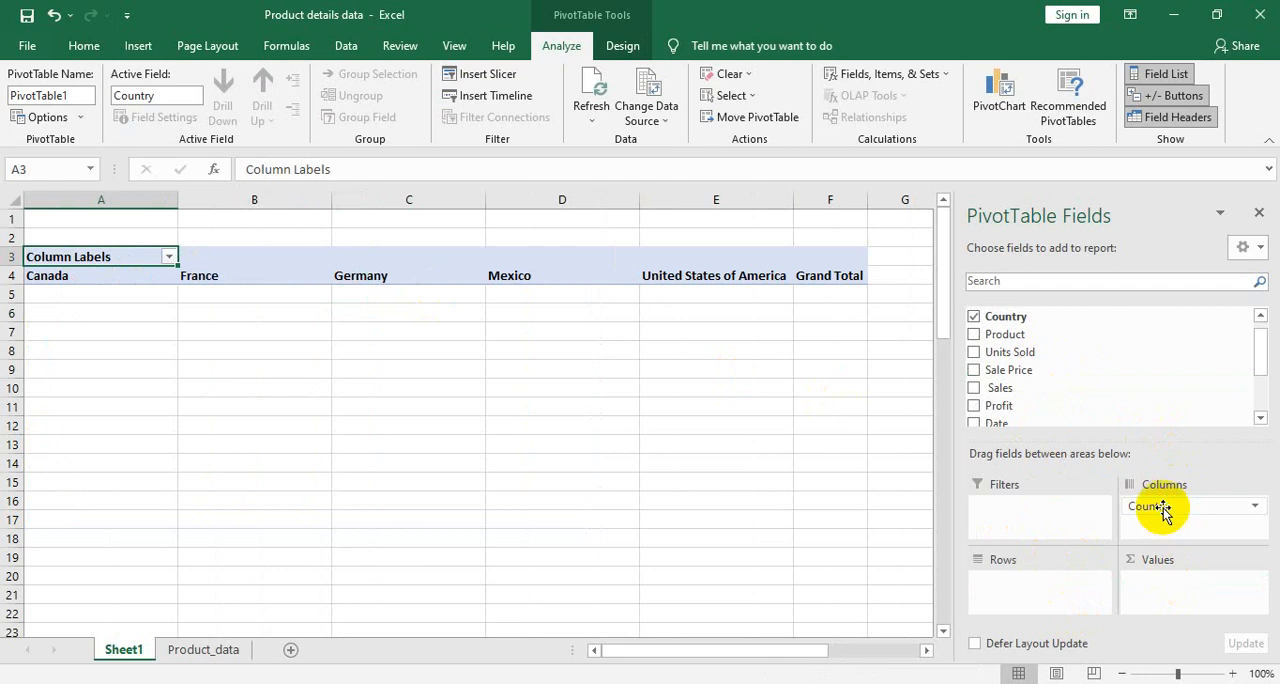
click(1260, 508)
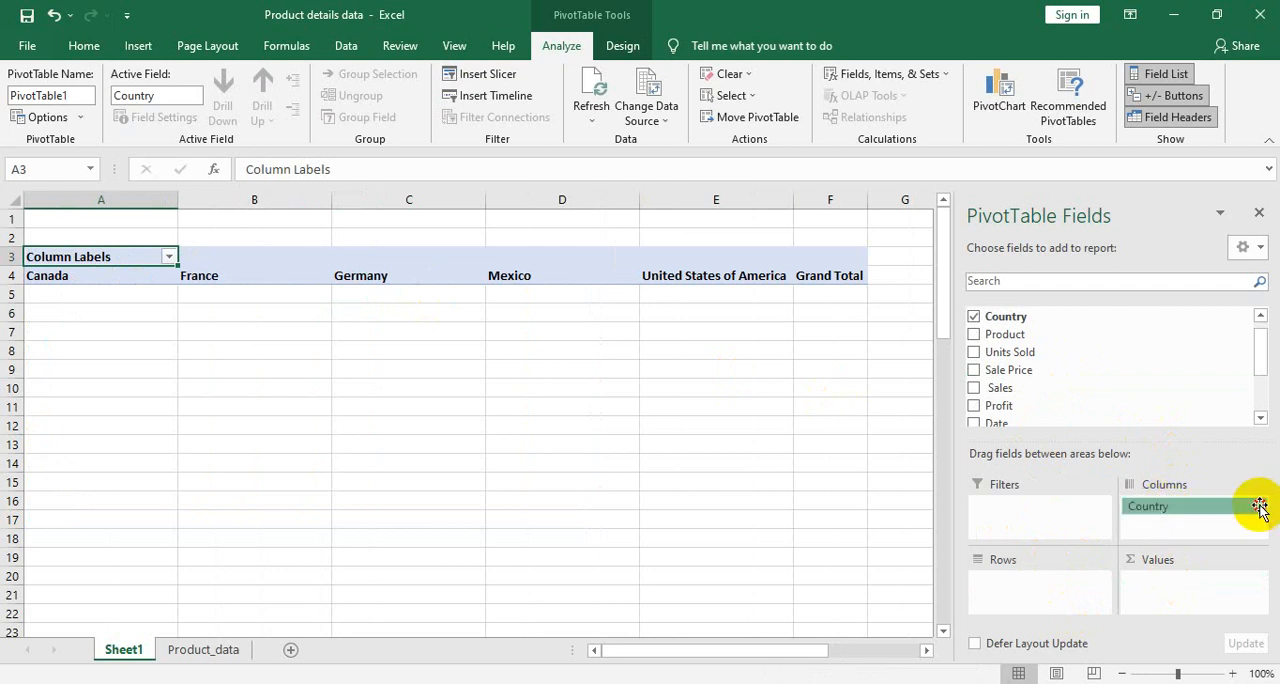
click(1260, 508)
click(1260, 508)
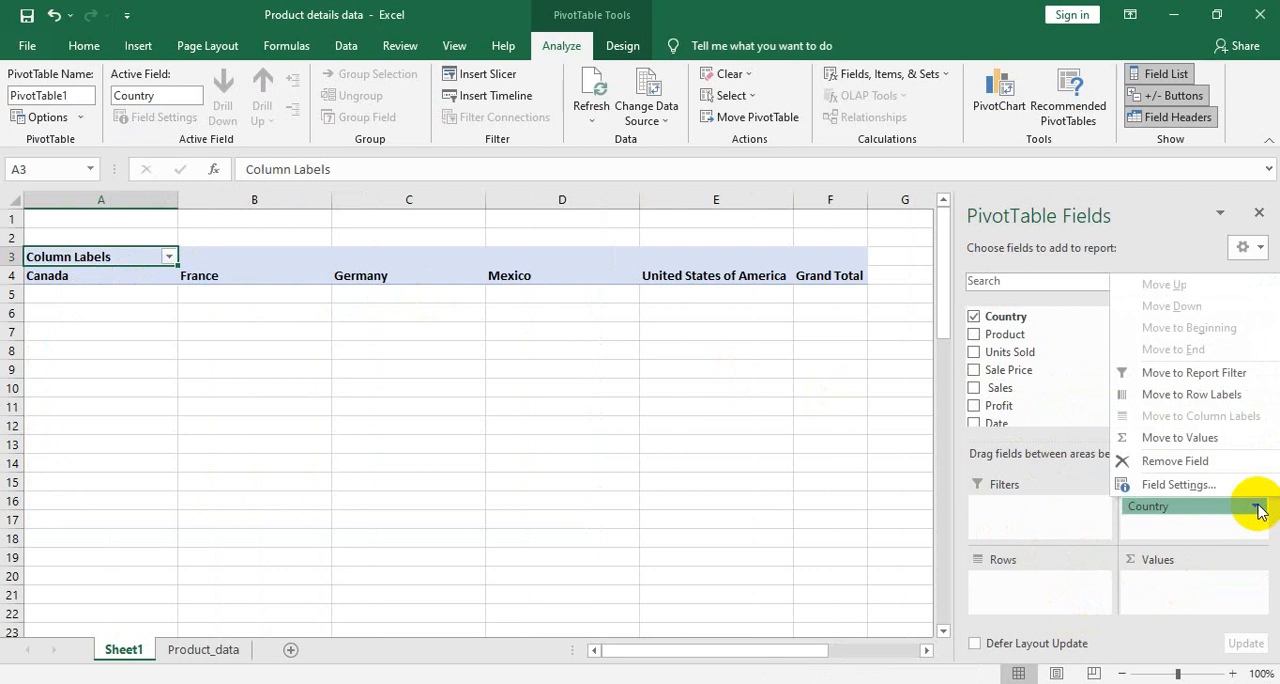
click(1195, 465)
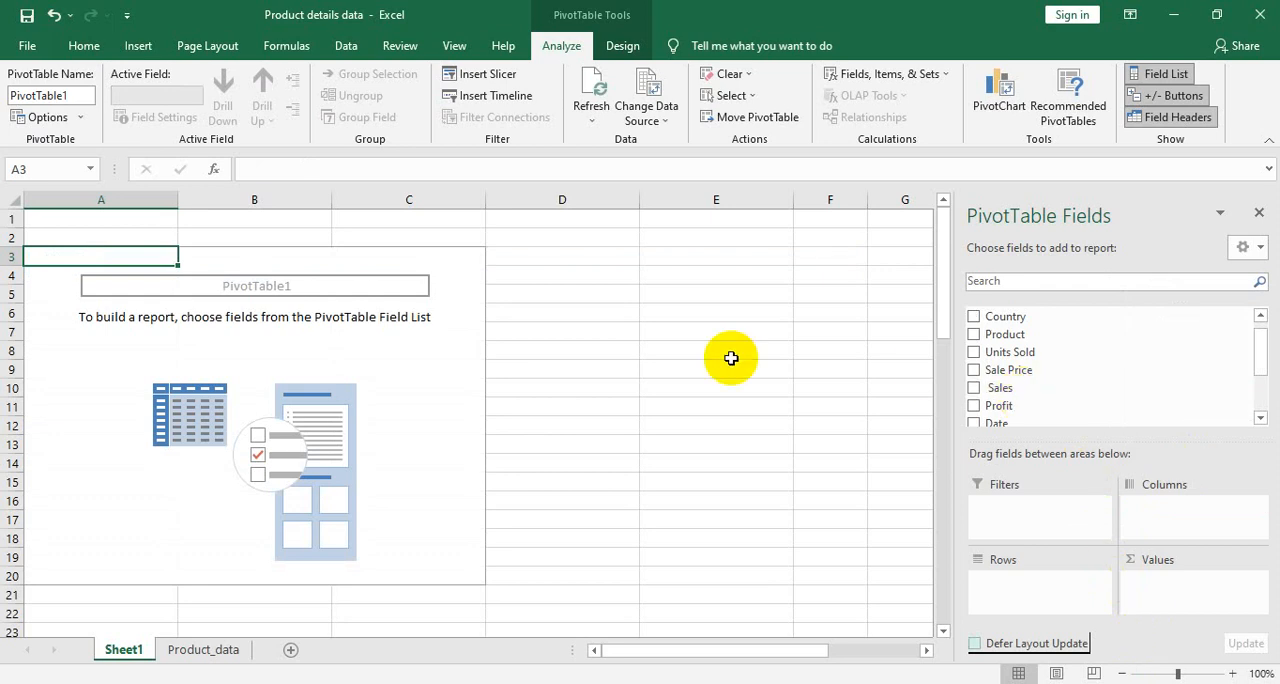
- Delete the worksheet Sheet1 with its empty PivotTable and confirm the deletion
right_click(124, 650)
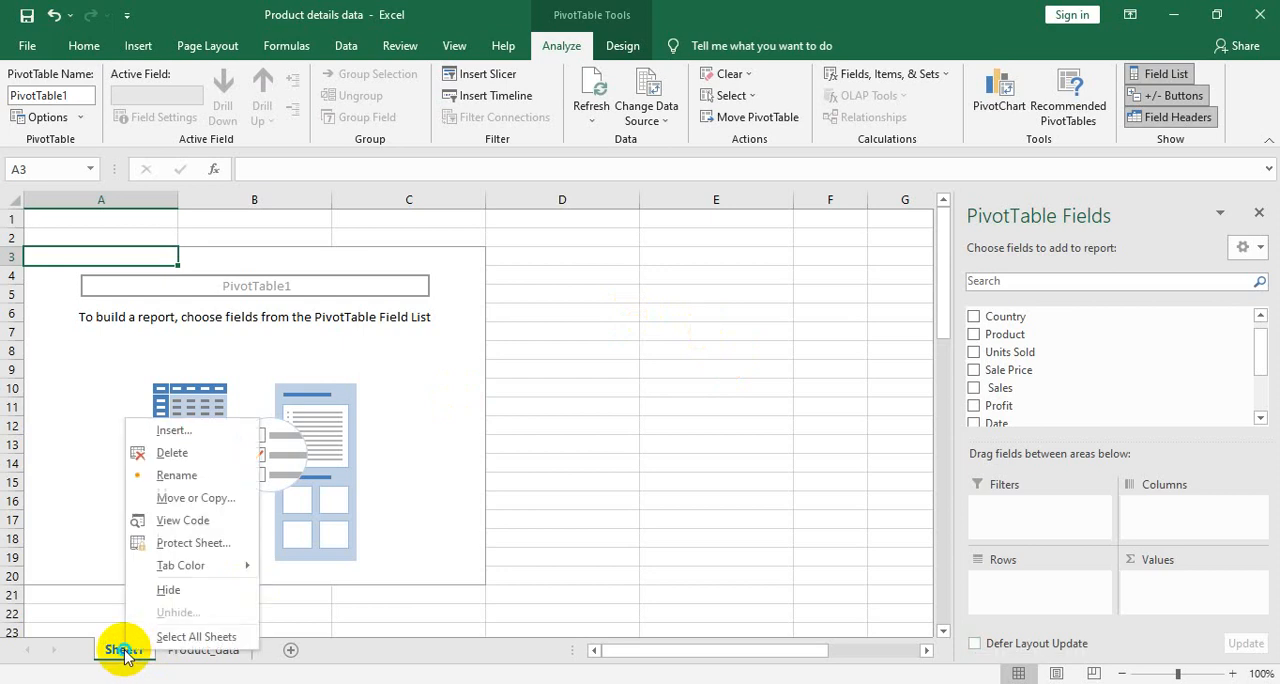
click(168, 459)
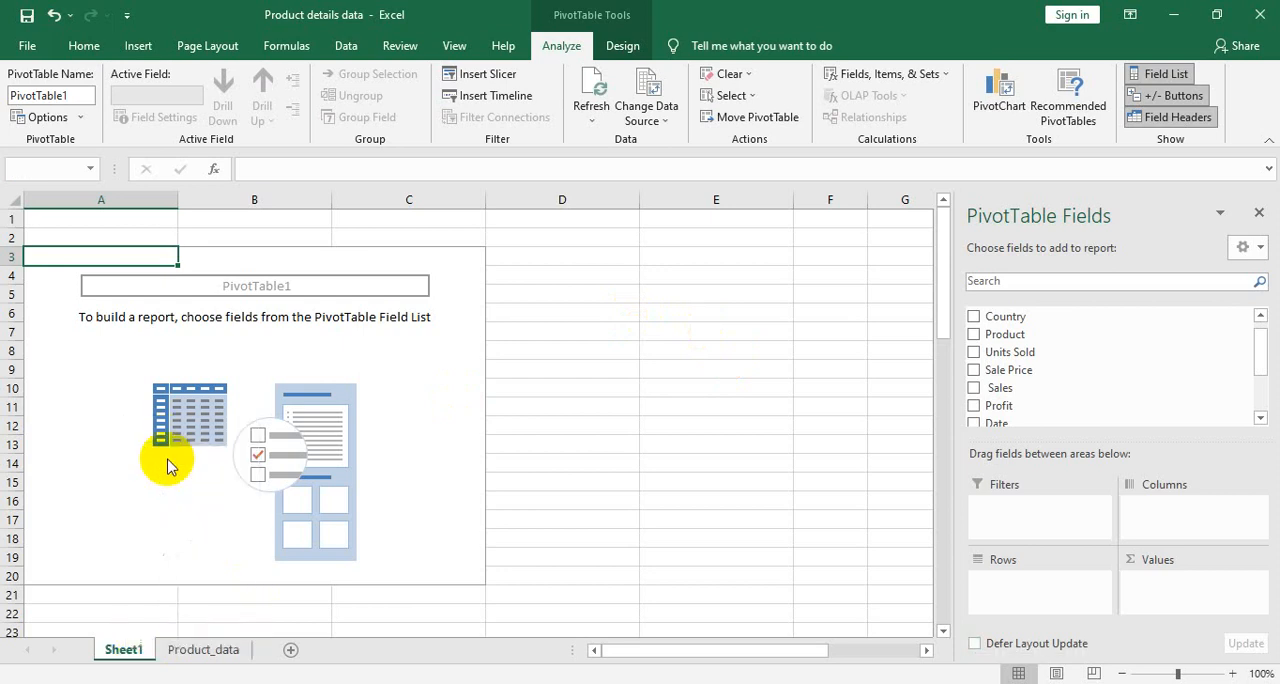
click(609, 480)
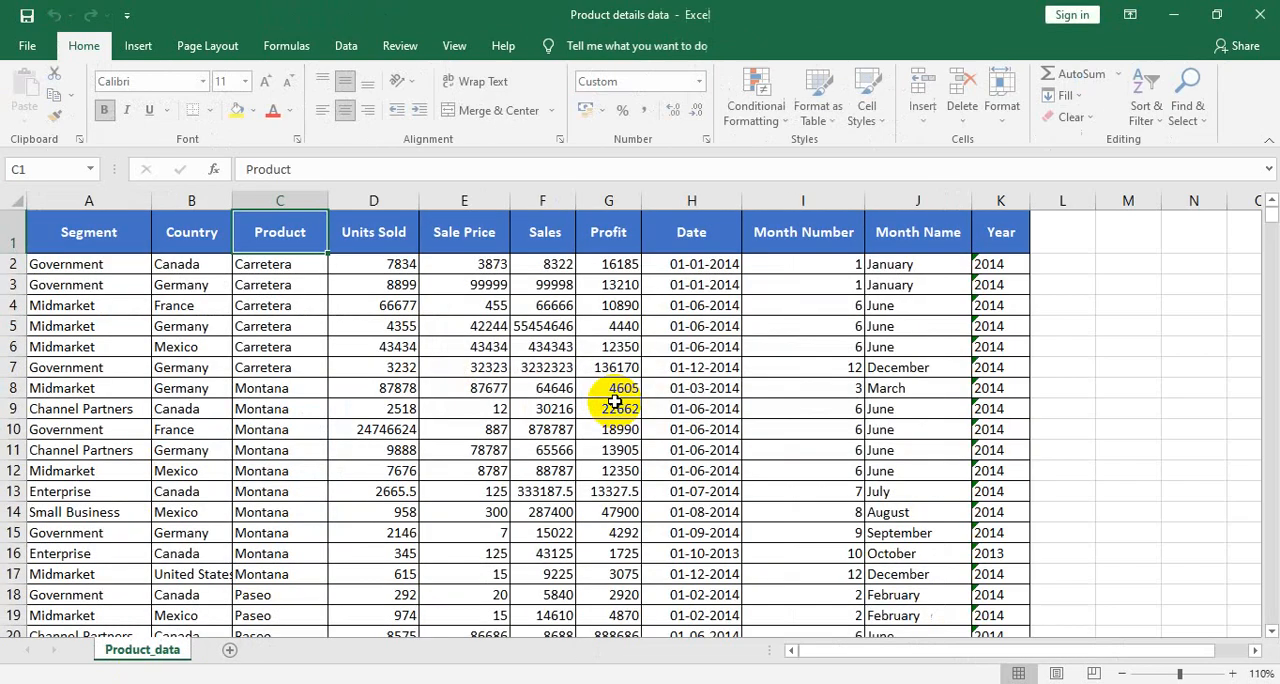
click(240, 281)
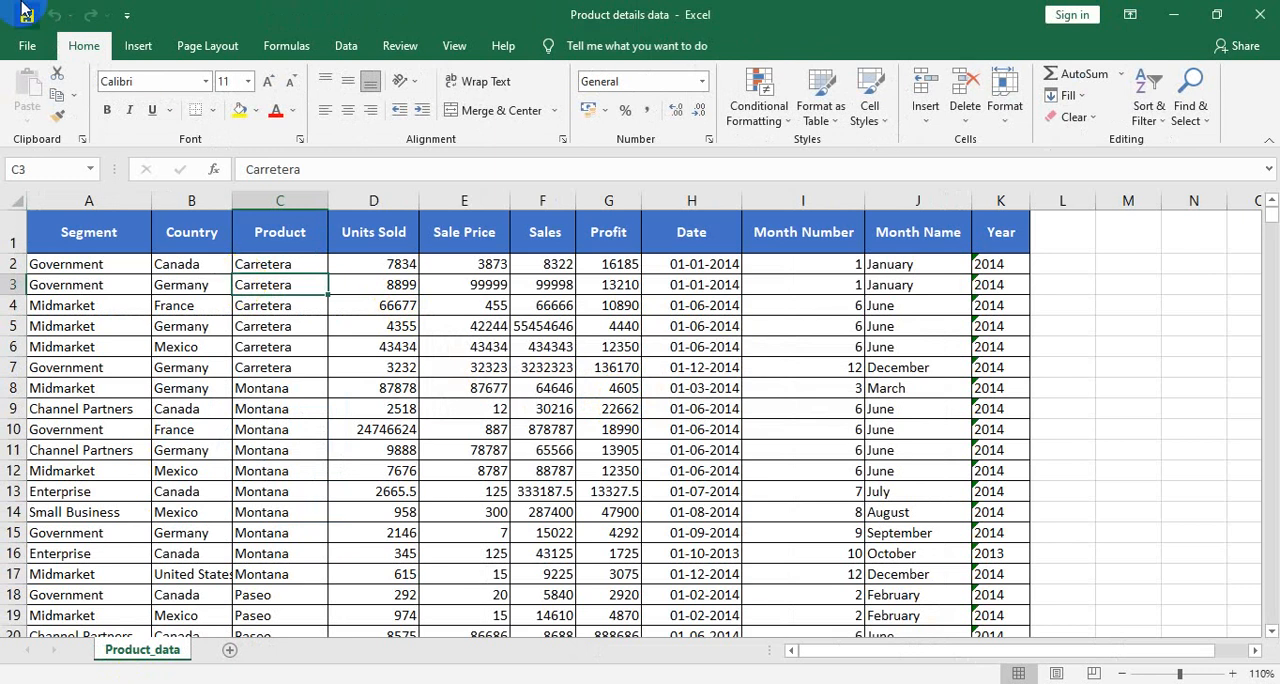
click(136, 44)
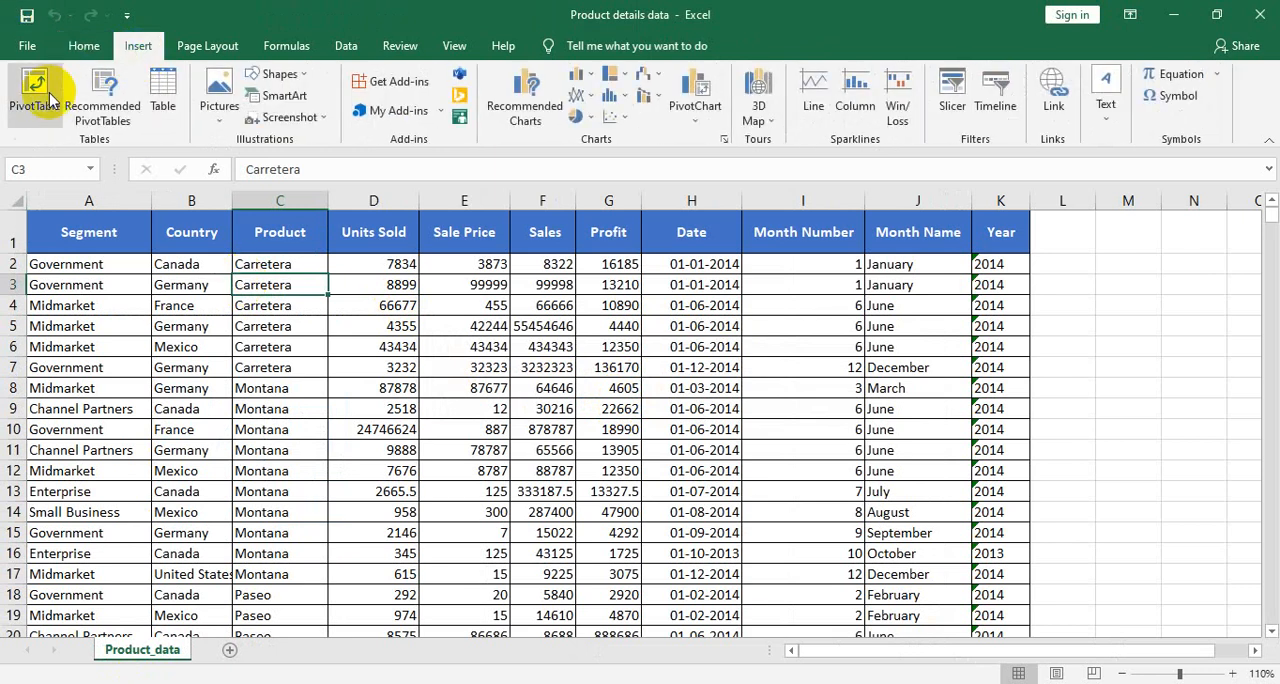
click(80, 46)
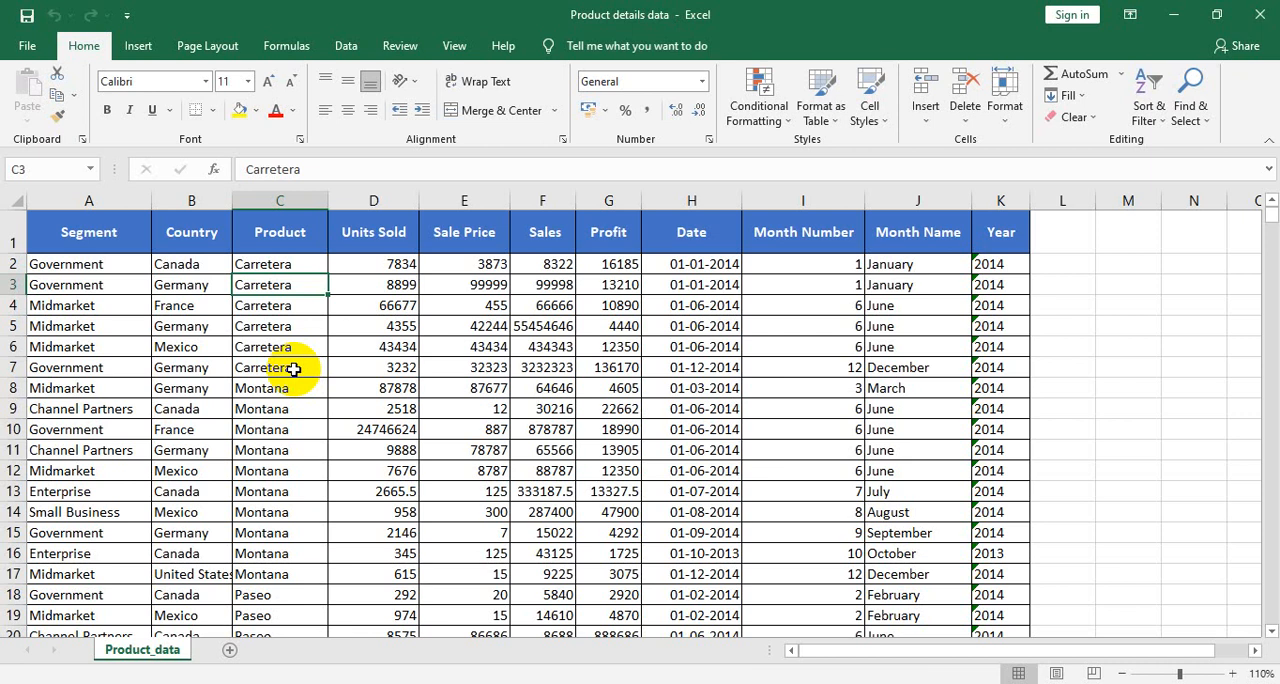
key(alt)
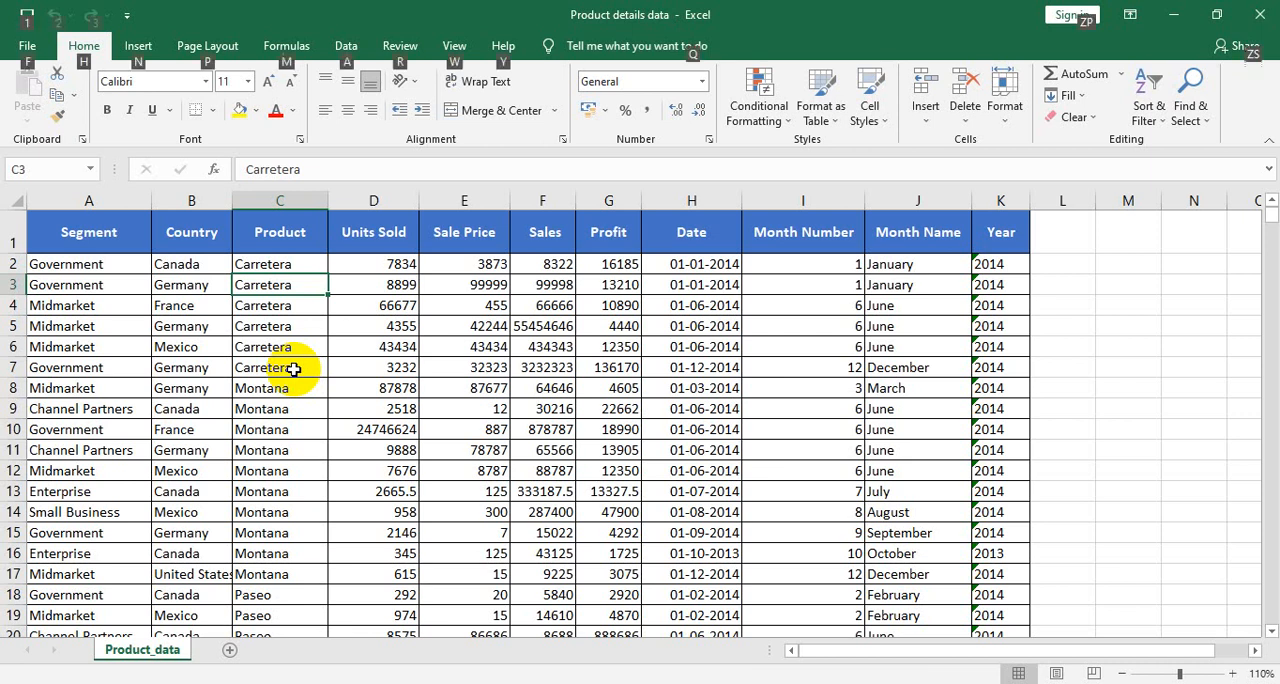
key(n)
key(n)
key(1)
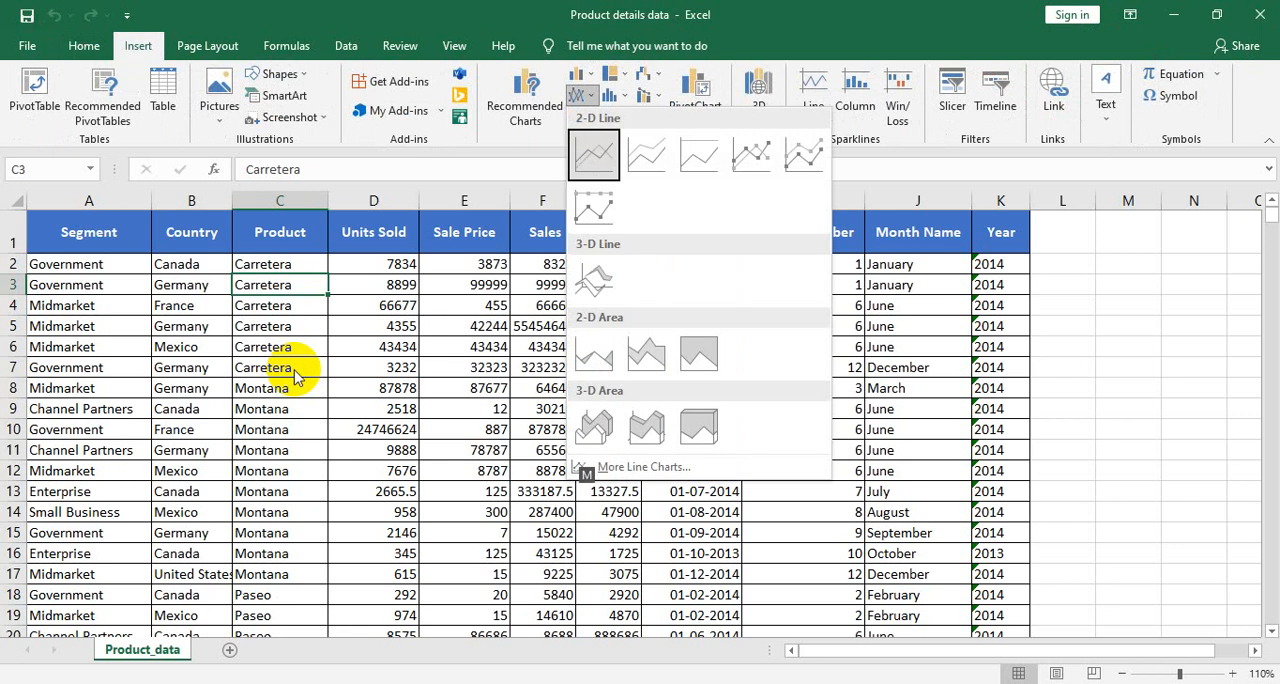
key(Escape)
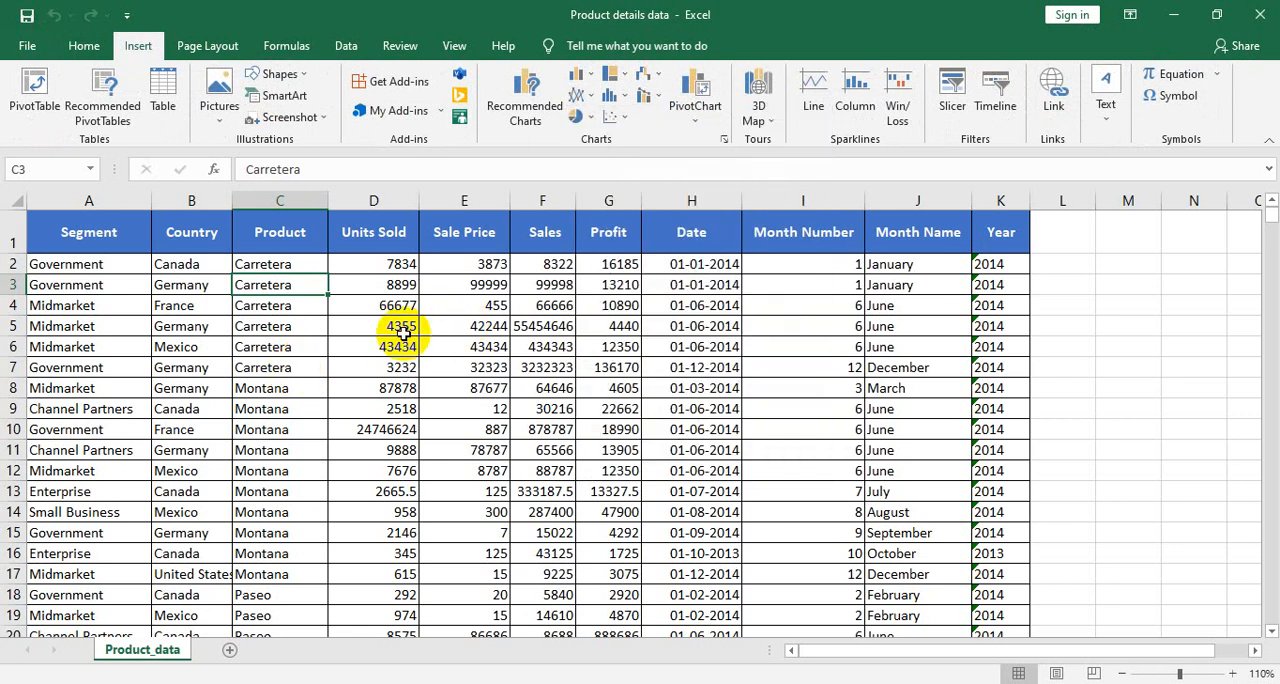
key(n)
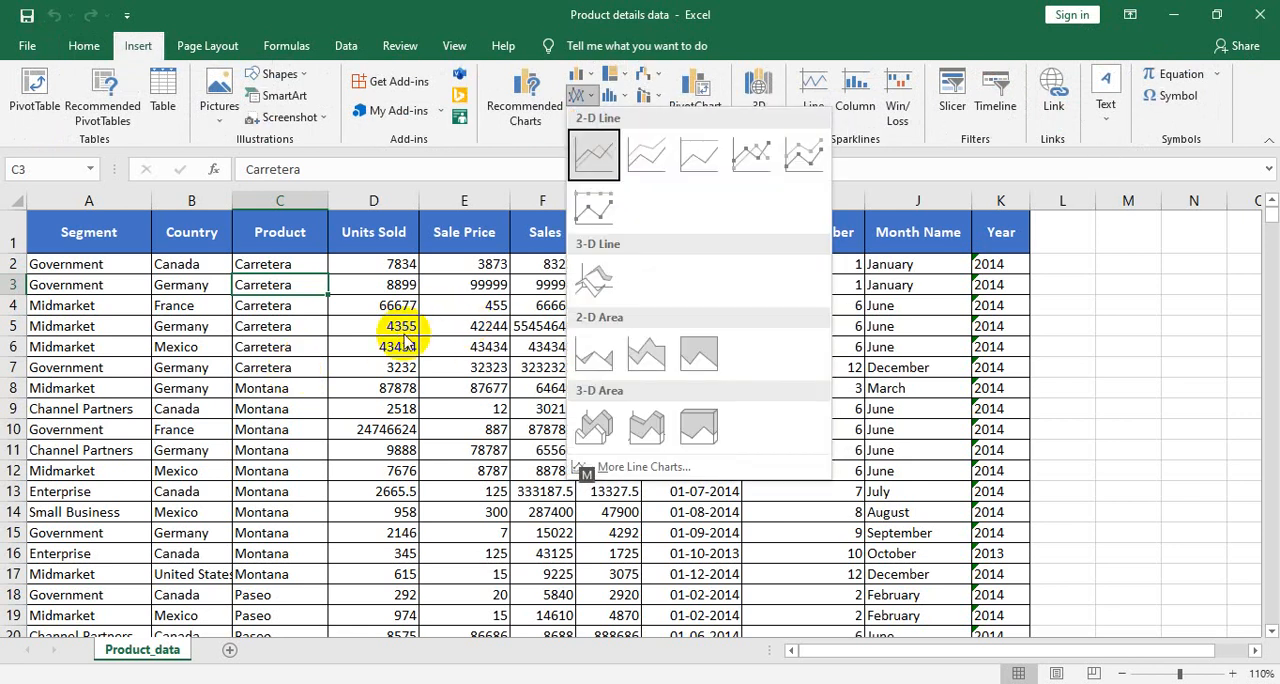
click(333, 288)
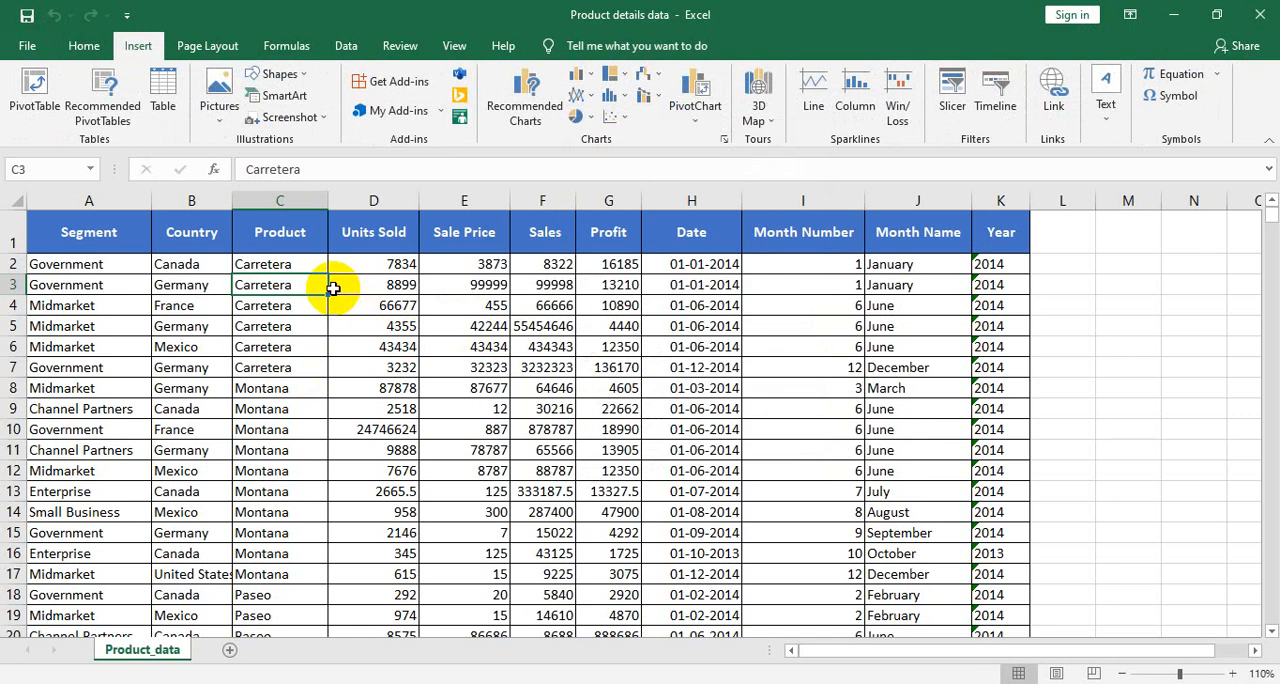
- Insert a PivotTable from the range Product_data!$A$1:$K$701 on a new worksheet
key(alt)
key(n)
key(v)
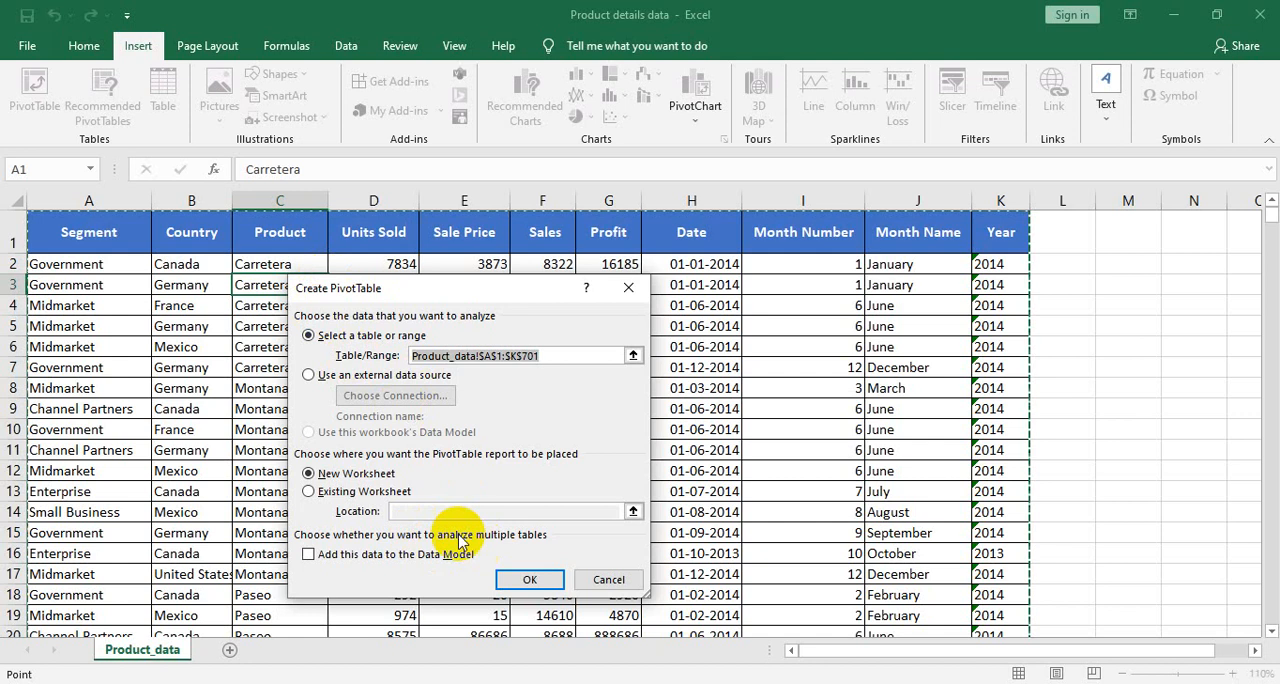
click(526, 579)
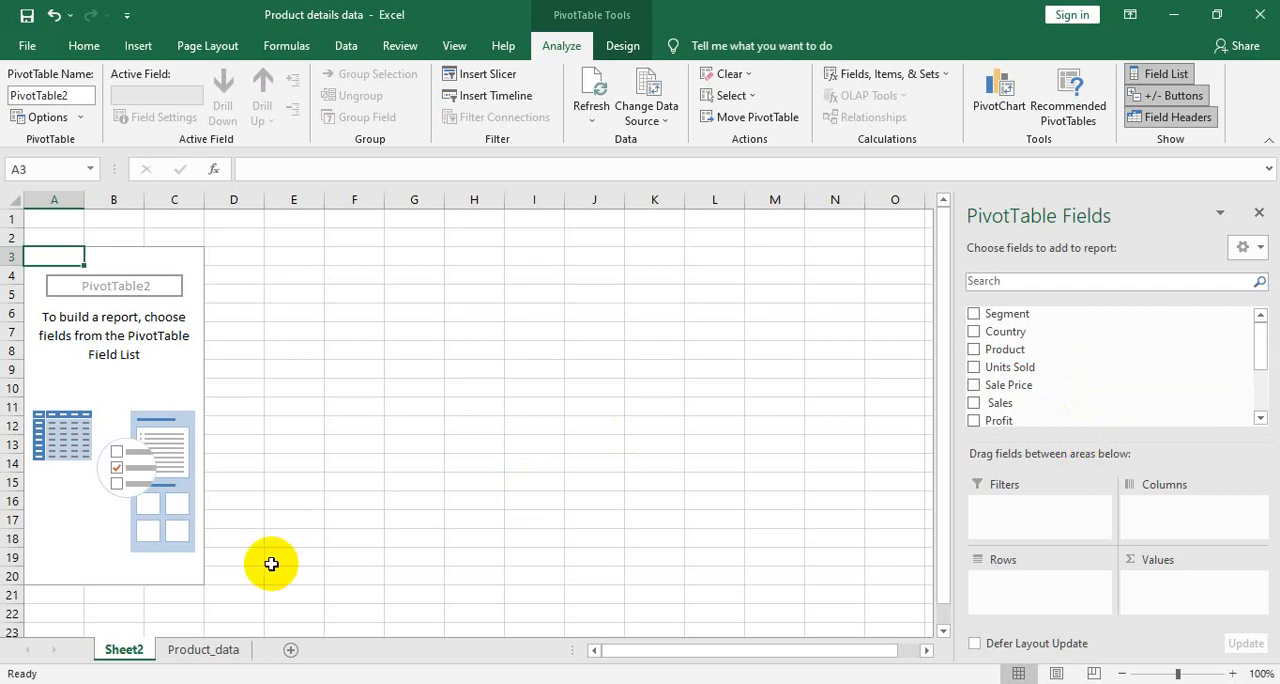
- Check the Segment and Product columns on Product_data, and lay out the Sheet2 PivotTable with Segment as rows, Product as columns and Sales as values
click(201, 651)
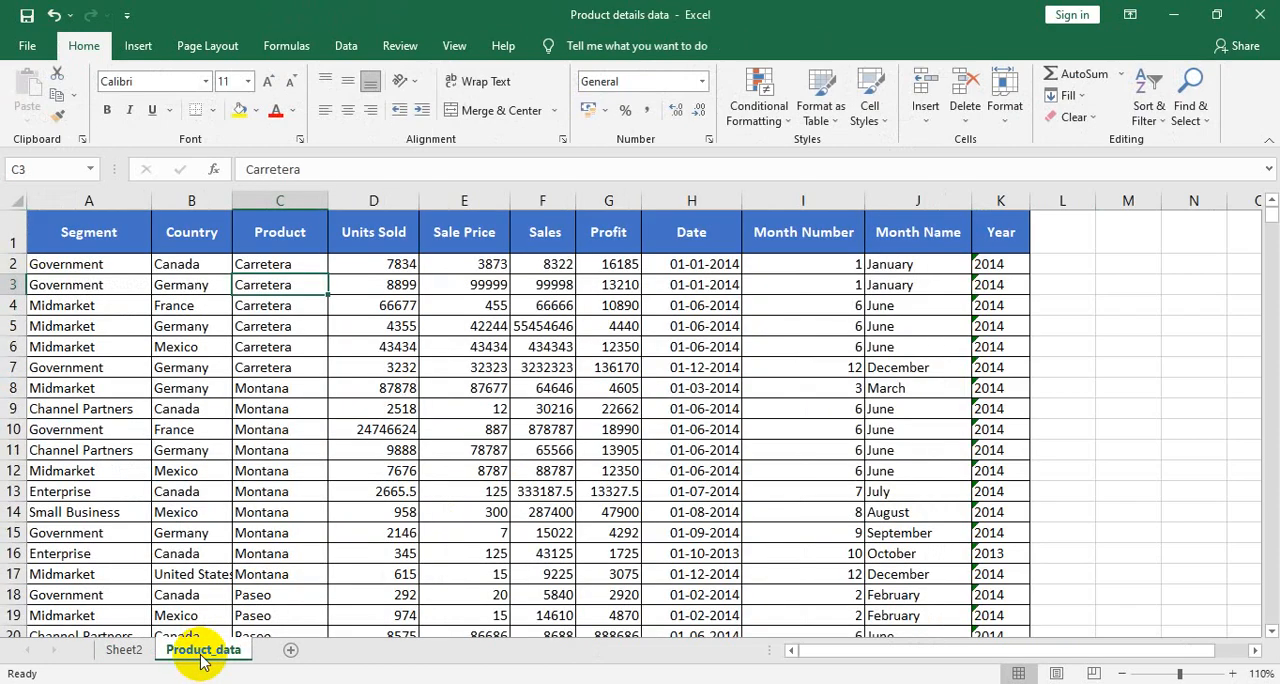
click(94, 264)
click(297, 263)
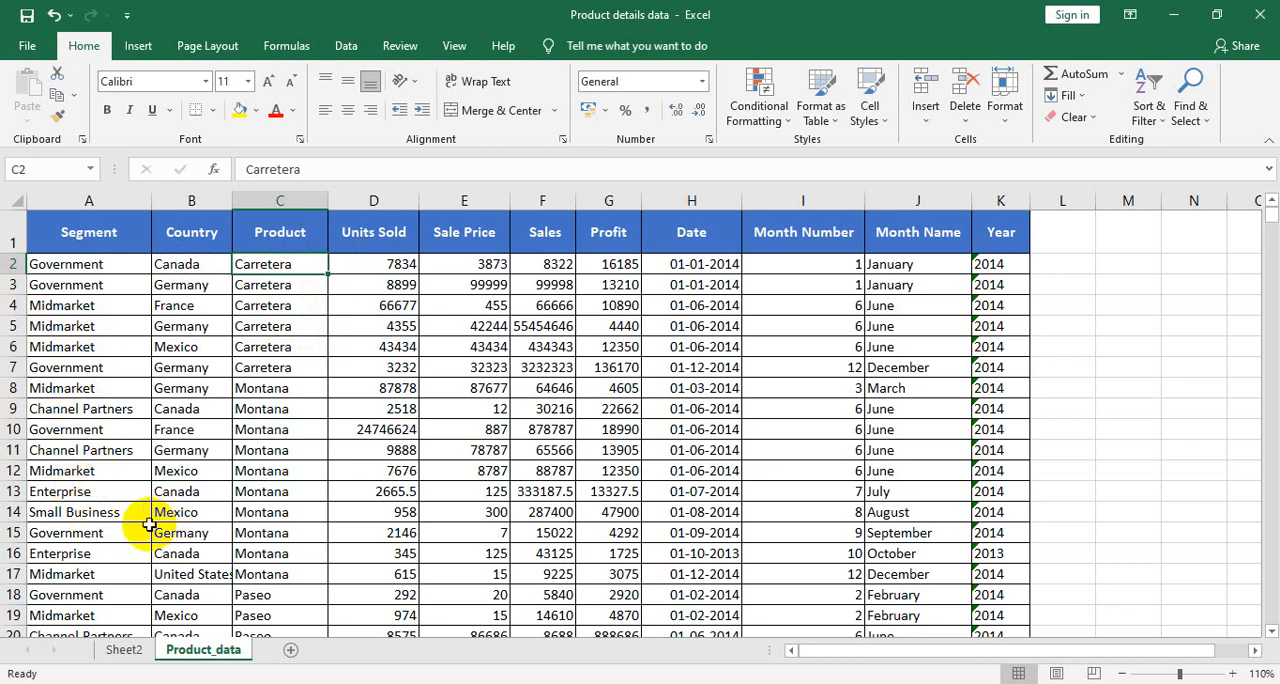
click(123, 649)
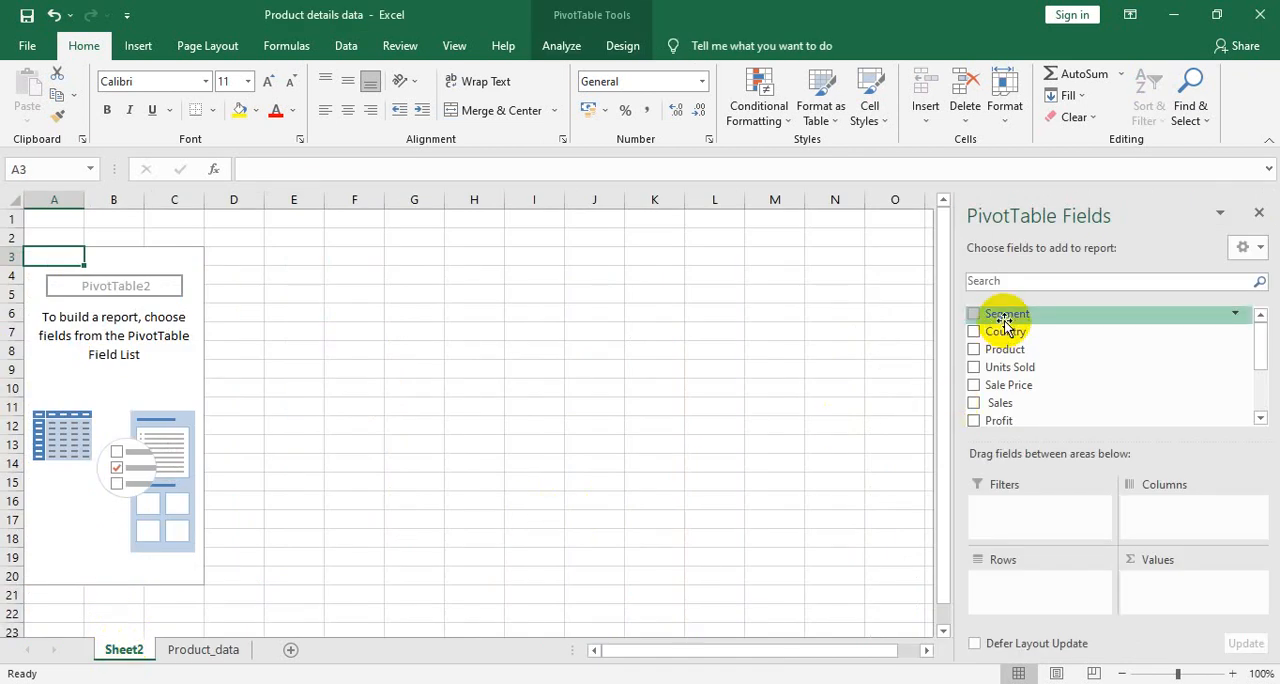
drag(1004, 318, 1020, 585)
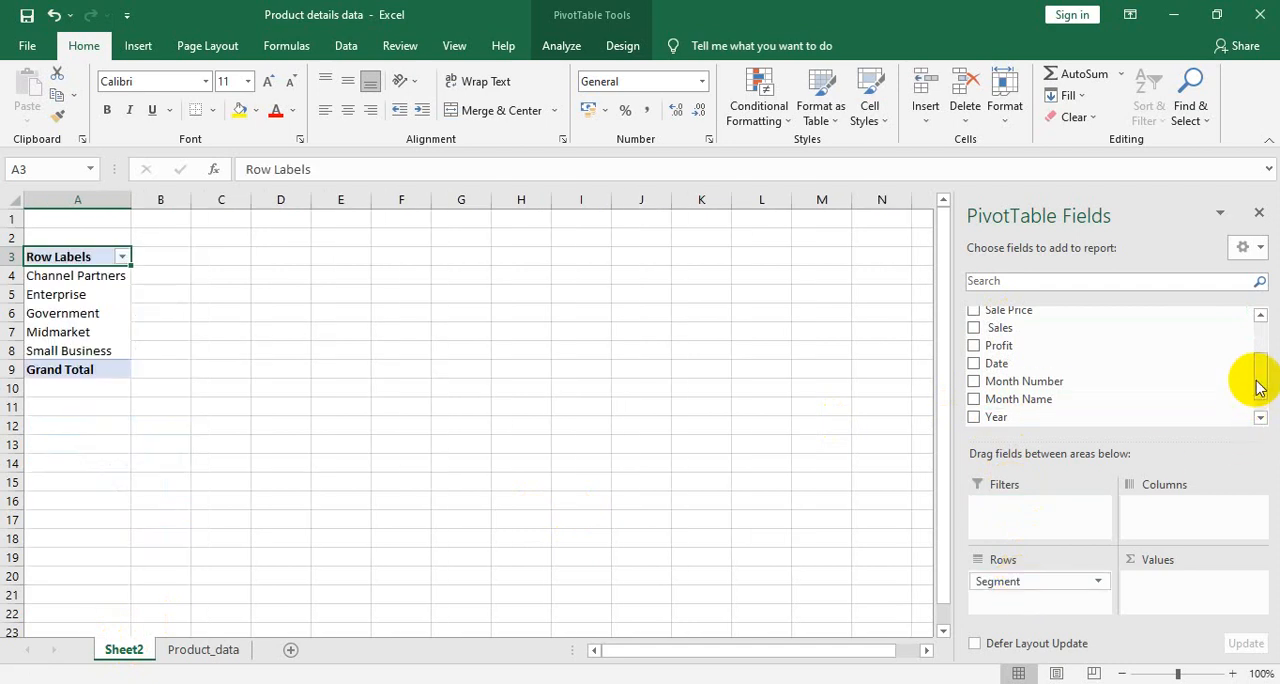
drag(1258, 384, 1262, 343)
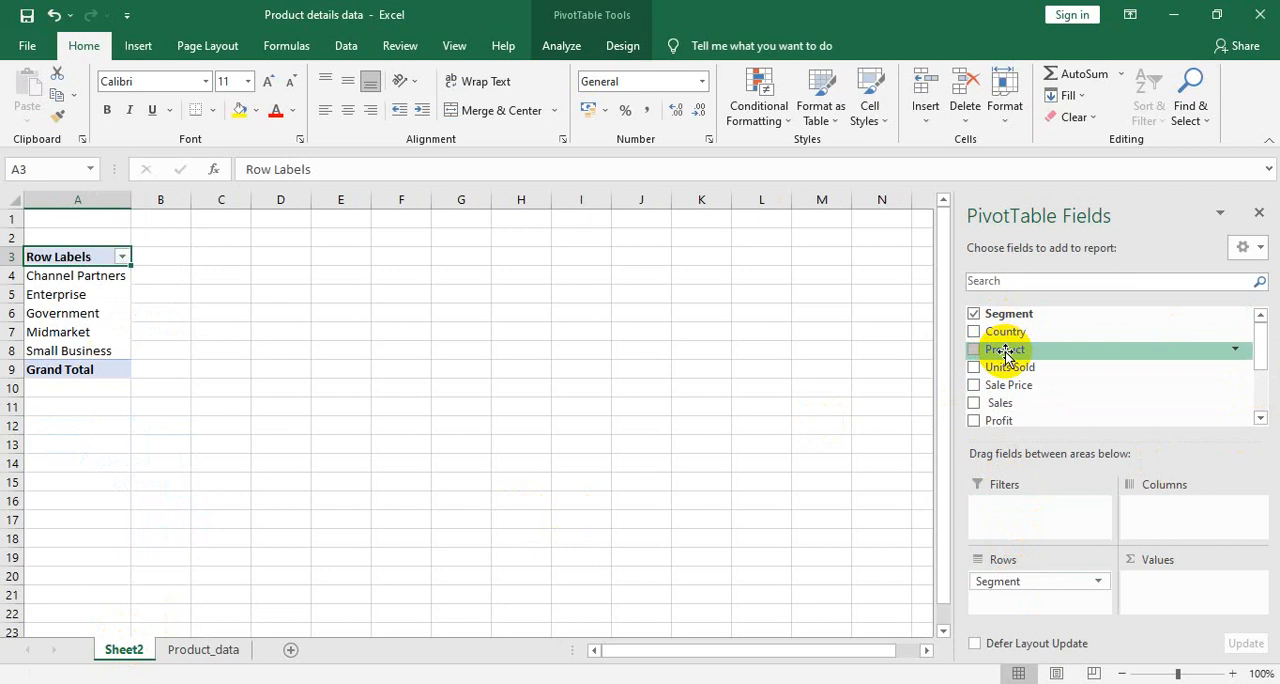
drag(1006, 352, 1178, 528)
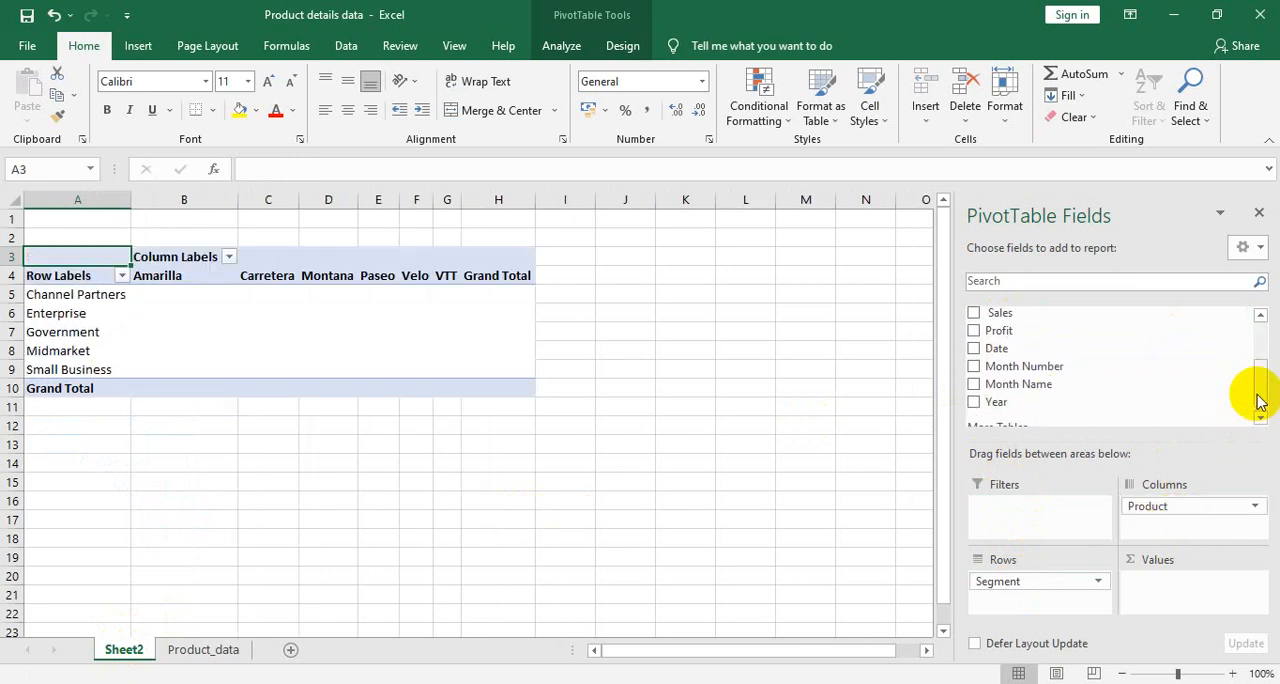
drag(1260, 400, 1259, 348)
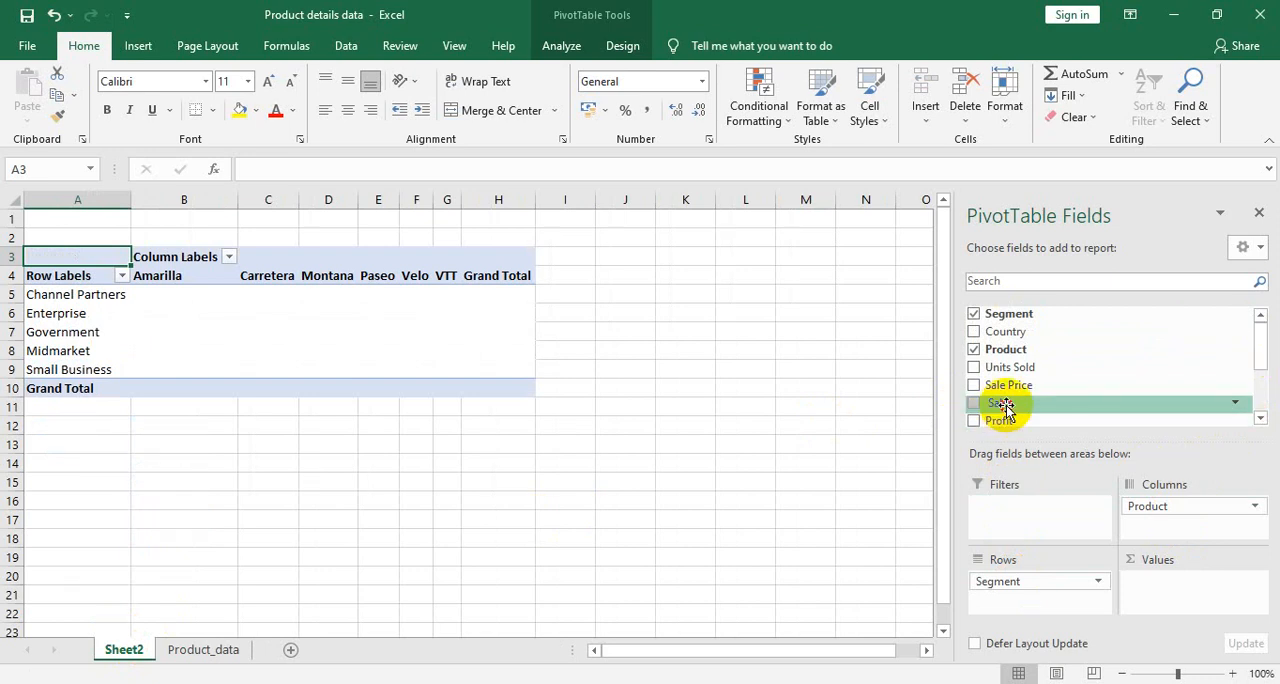
drag(1003, 408, 1180, 592)
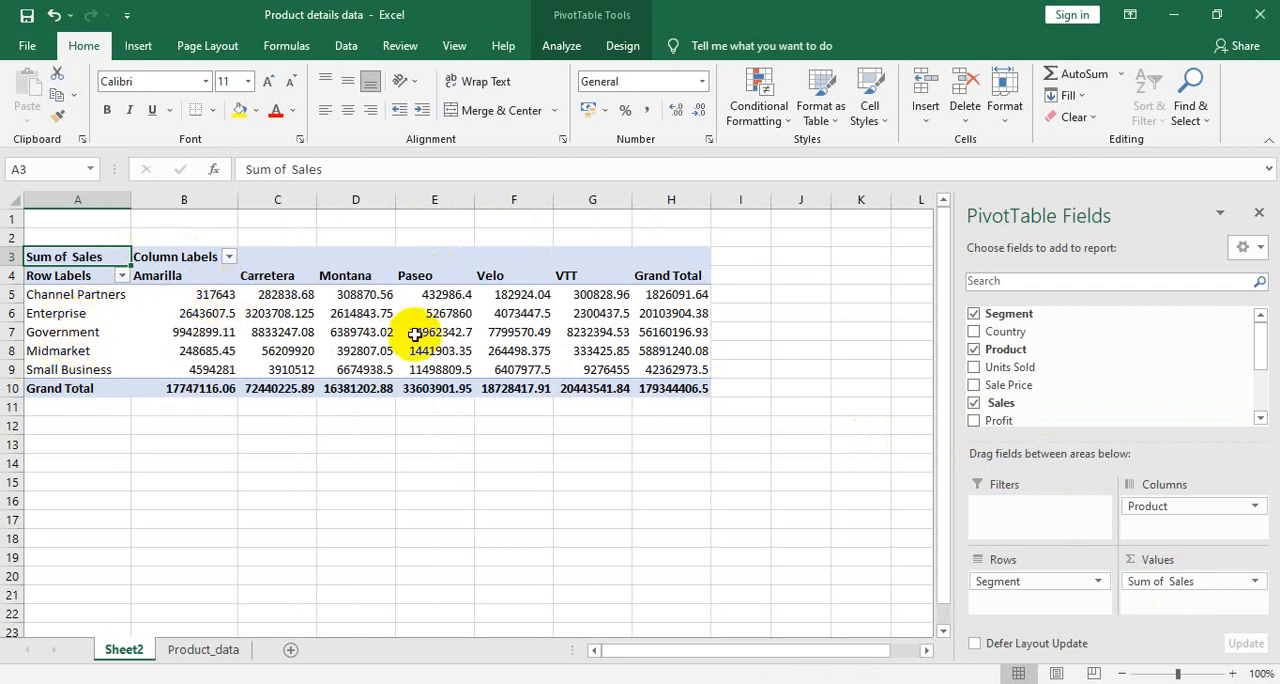
- Filter the PivotTable's row labels to the top 3 Segment items by Sum of Sales
click(510, 350)
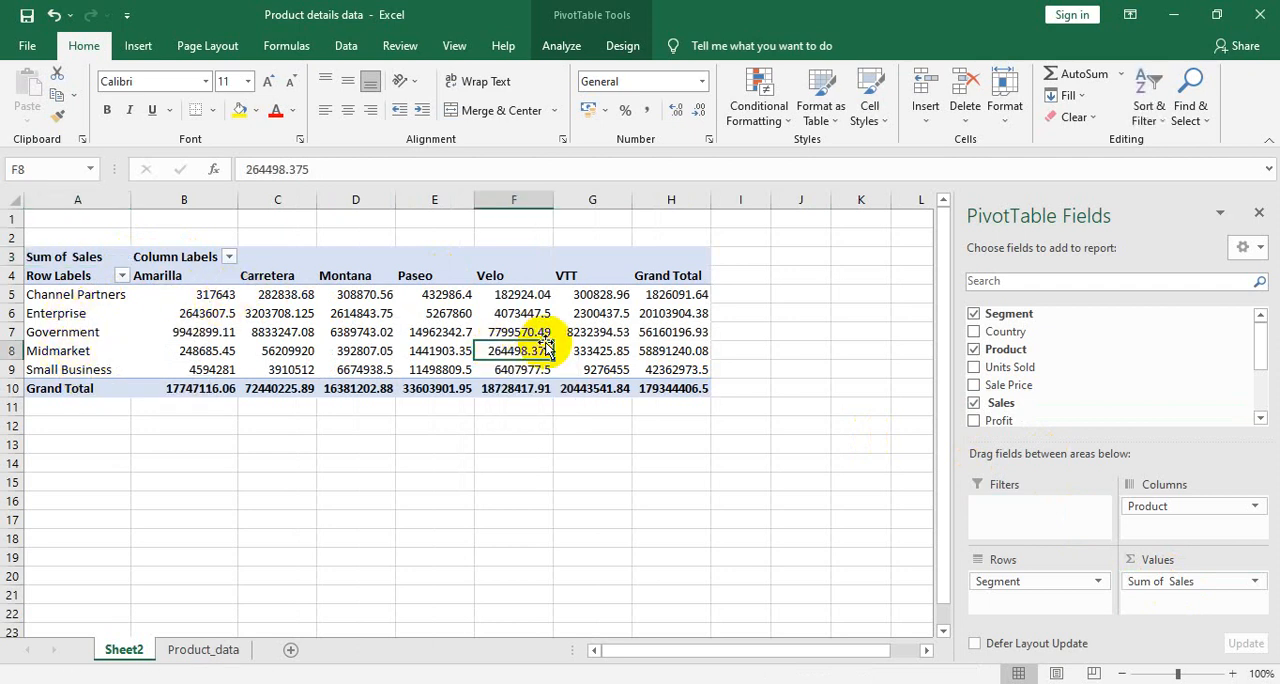
click(638, 332)
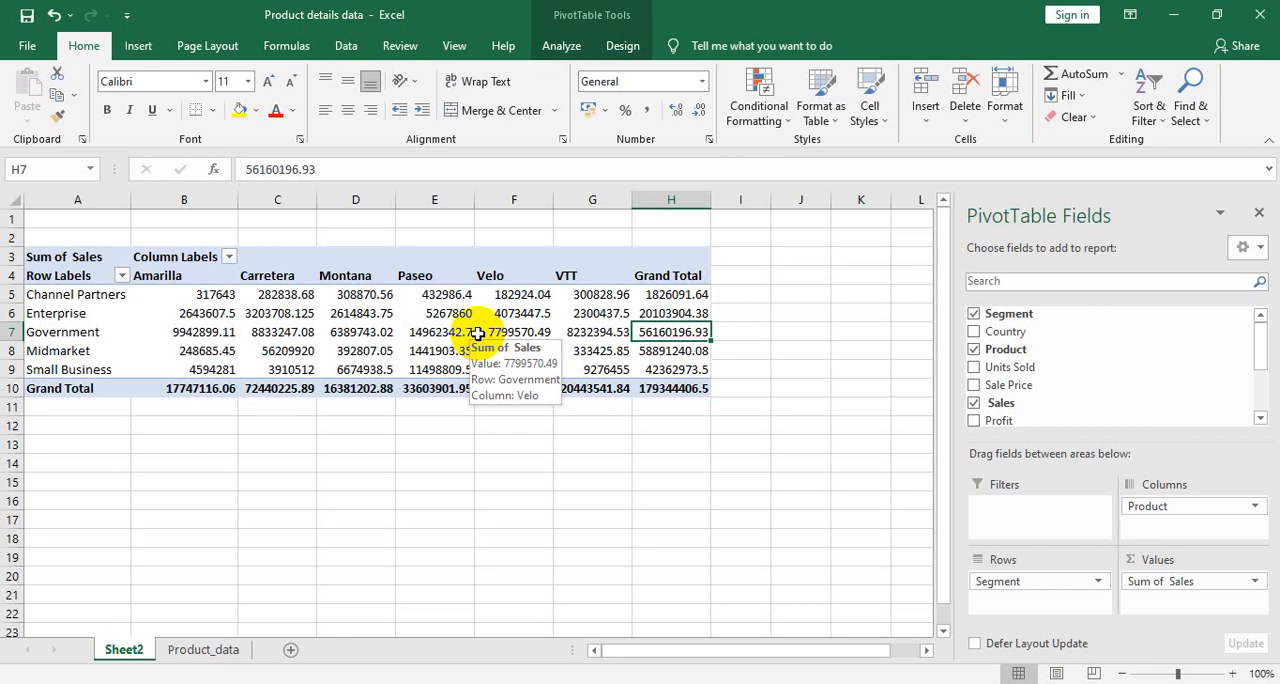
click(121, 276)
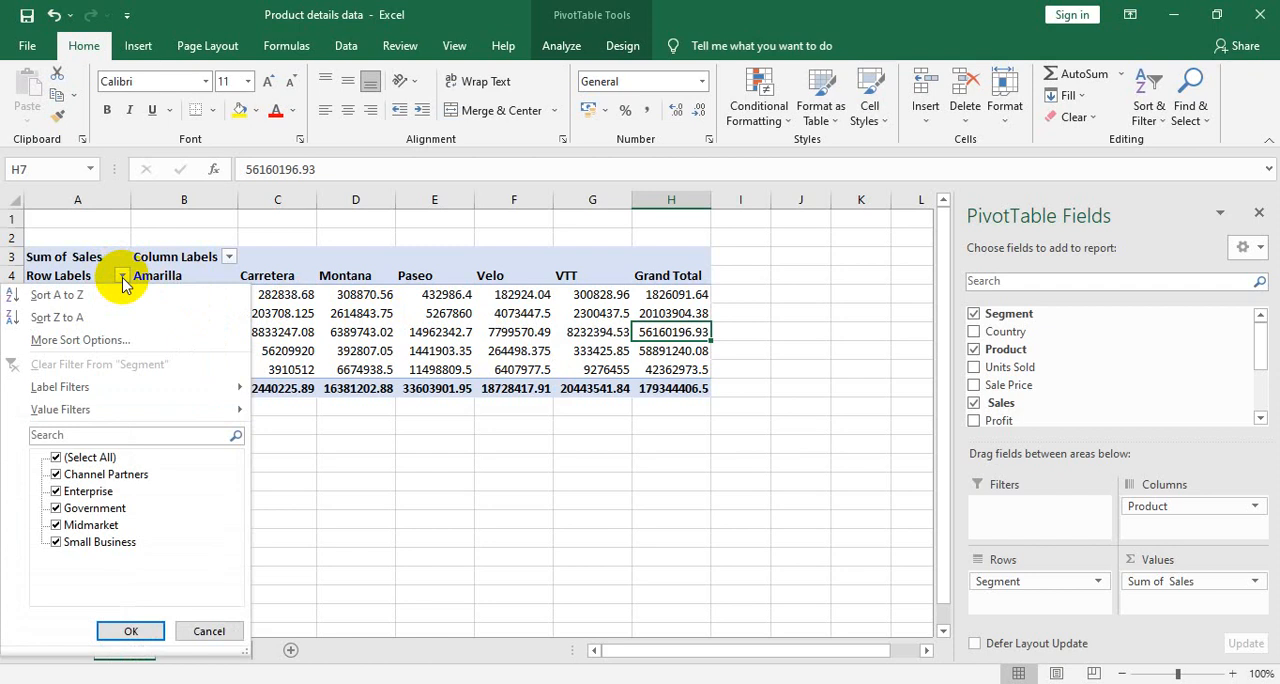
mouse_move(70, 420)
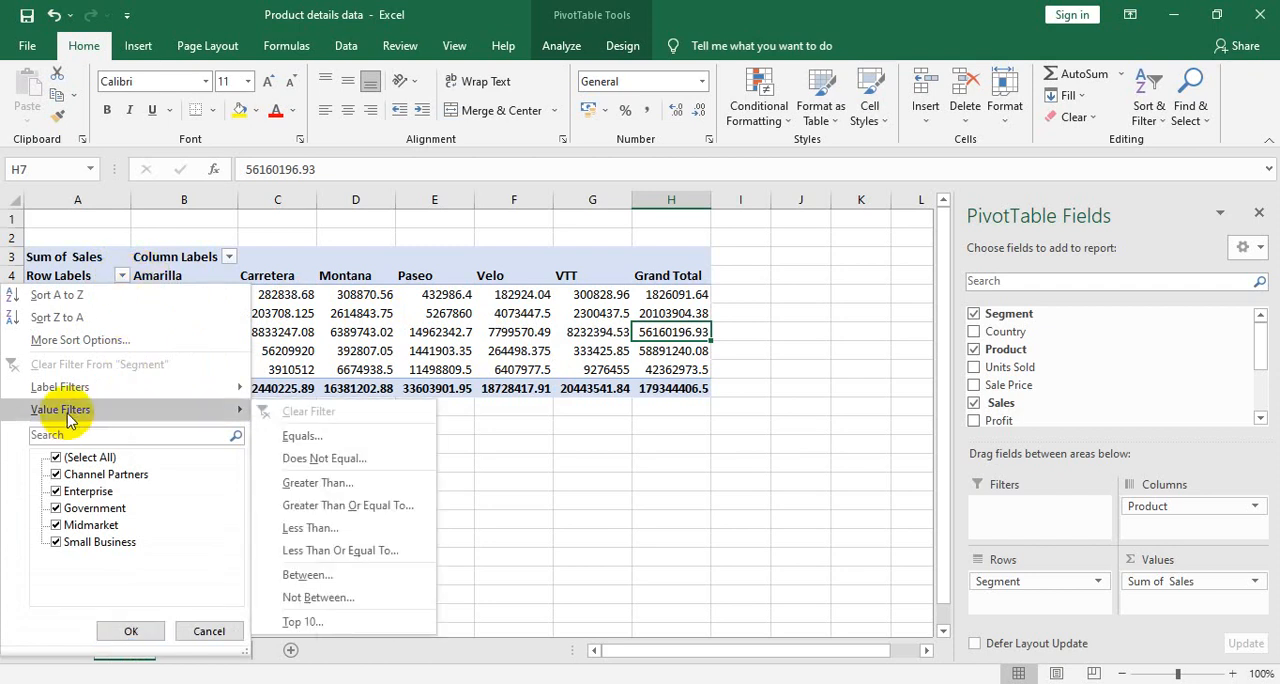
click(318, 622)
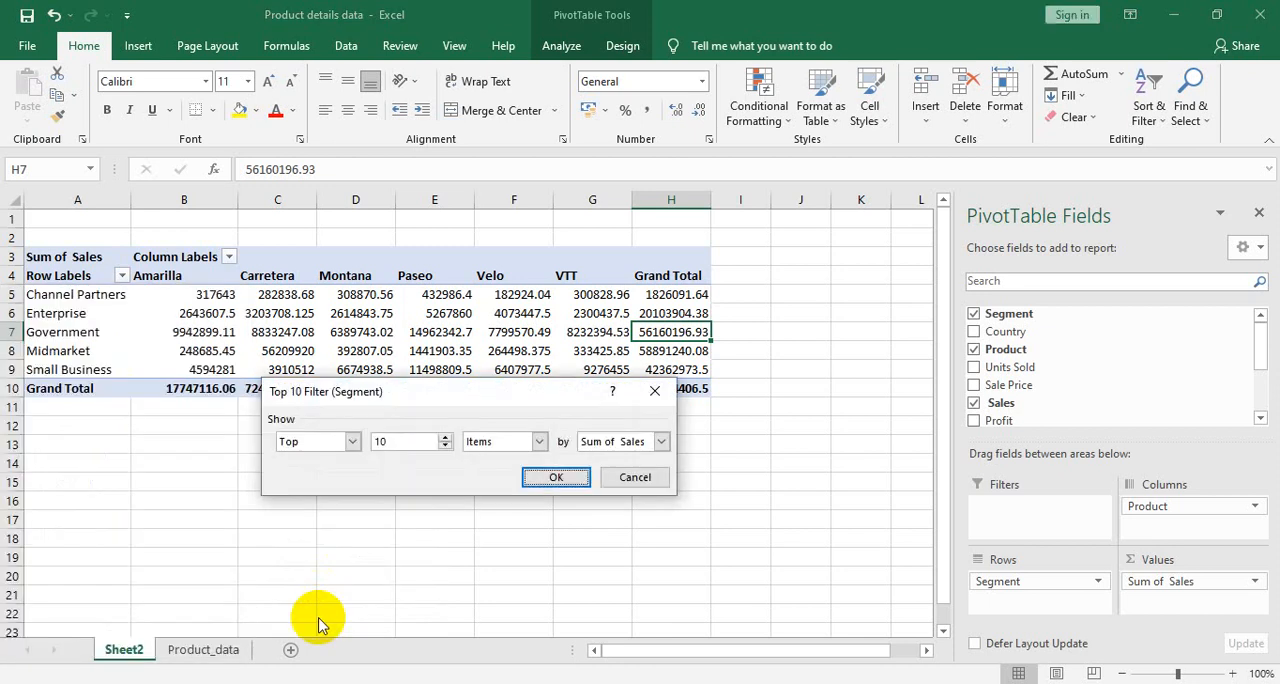
click(445, 446)
click(445, 446)
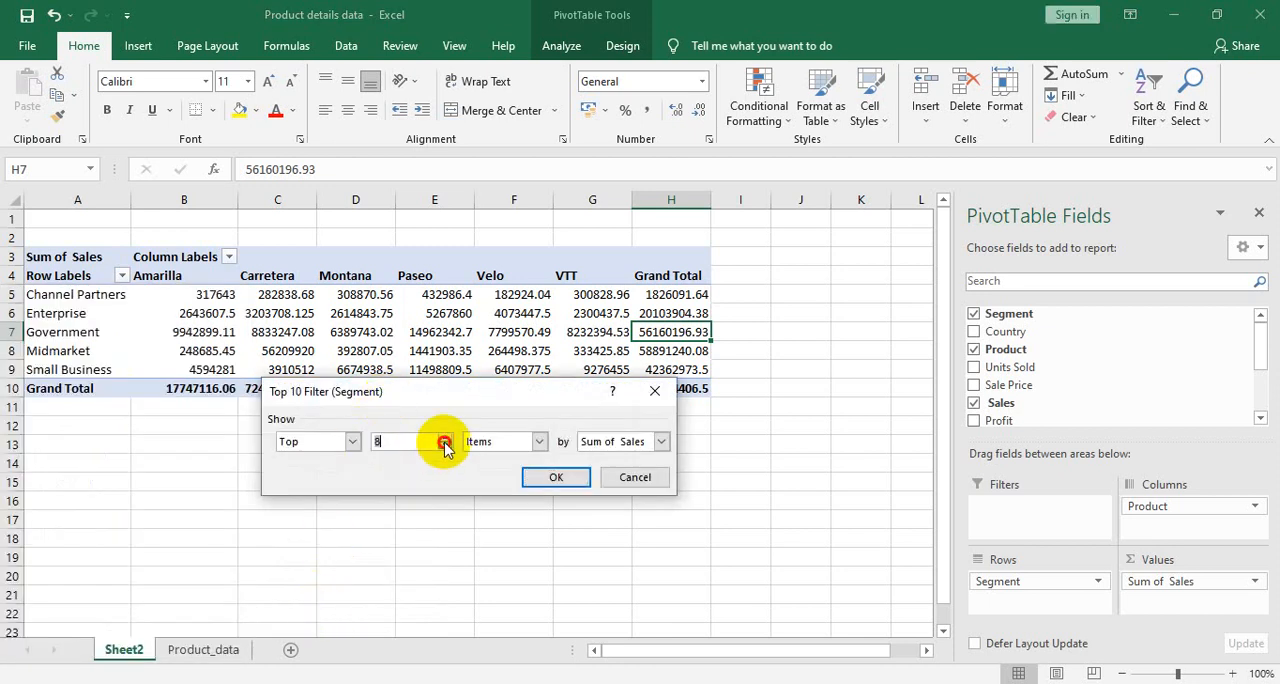
click(445, 446)
click(445, 446)
click(445, 446)
click(445, 446)
click(445, 446)
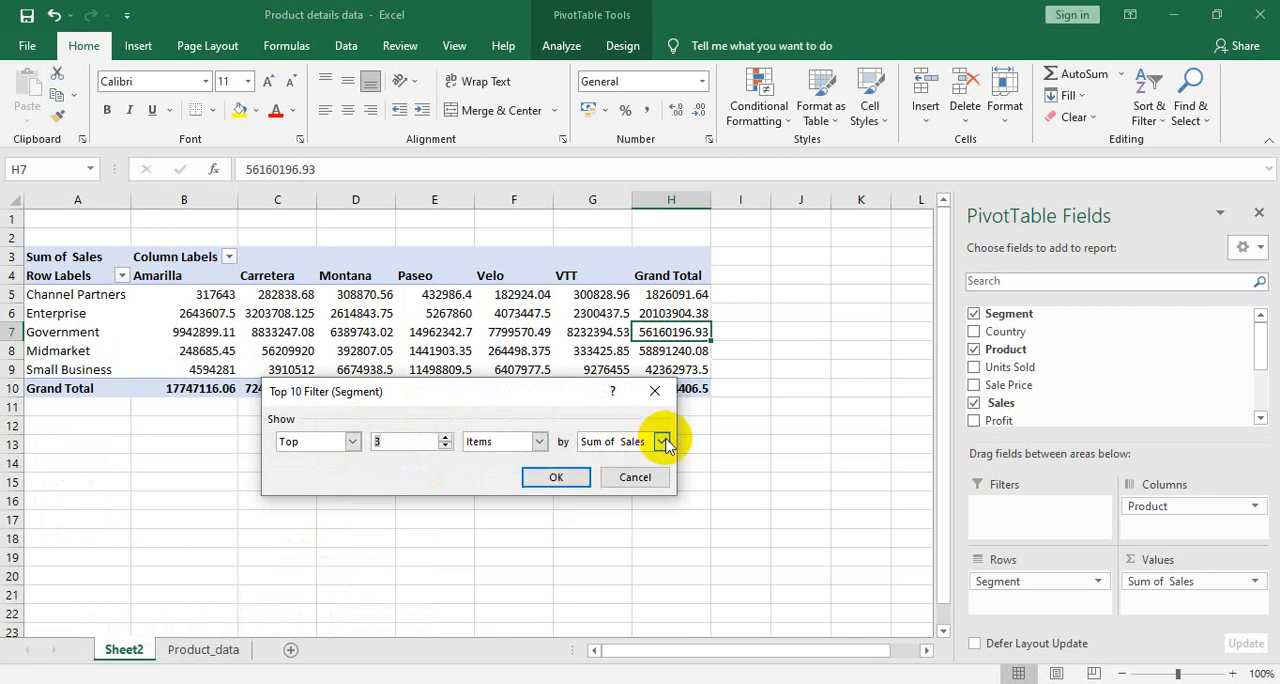
click(556, 477)
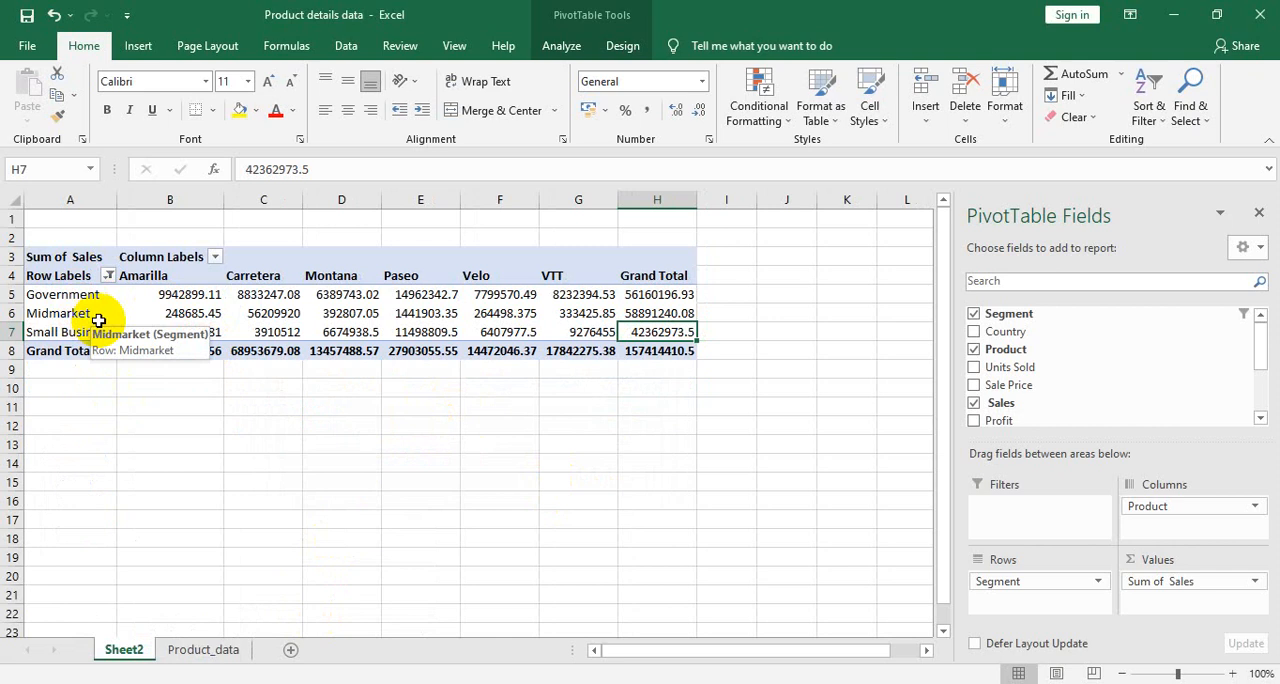
- Highlight the filtered segment rows briefly, and limit the PivotTable's row labels to the Government segment only
drag(76, 300, 629, 325)
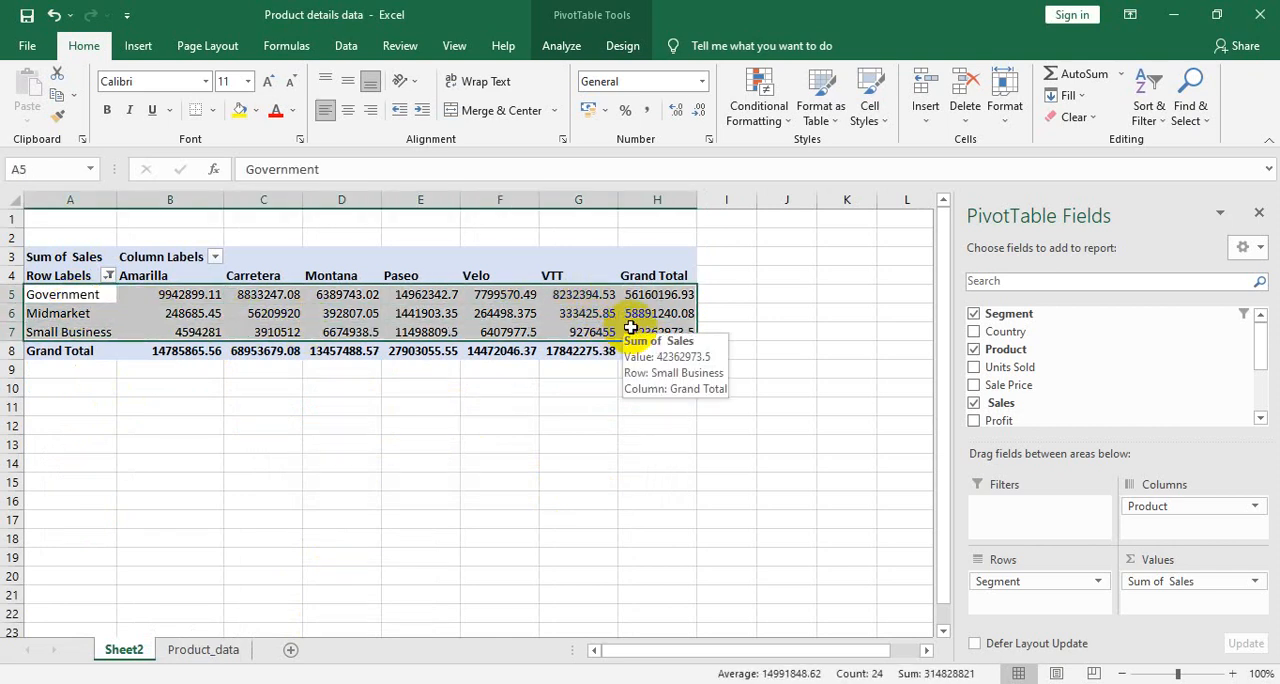
click(112, 294)
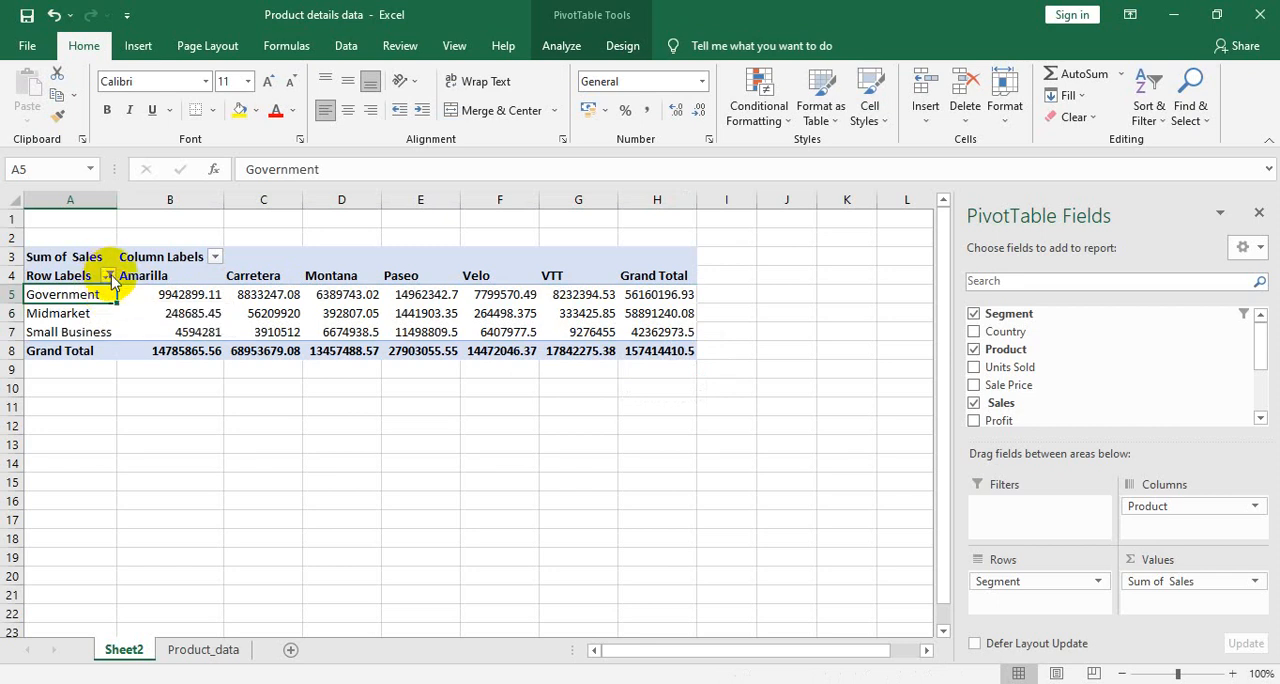
click(108, 276)
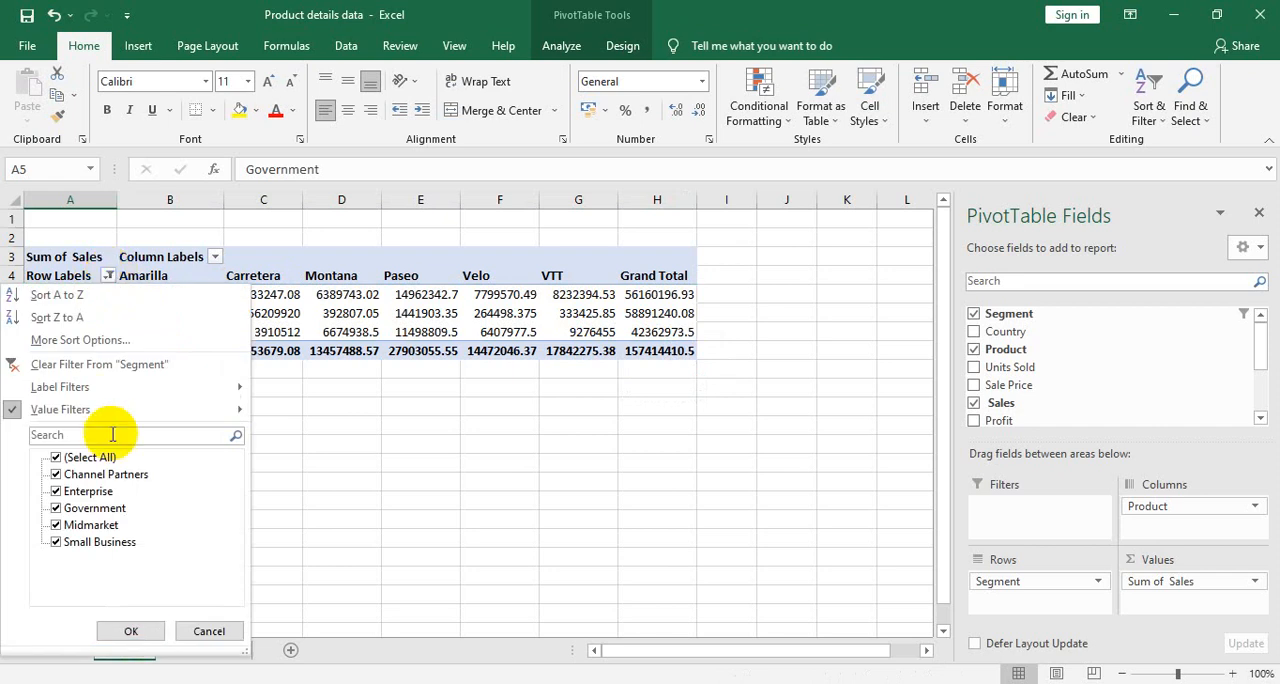
click(91, 459)
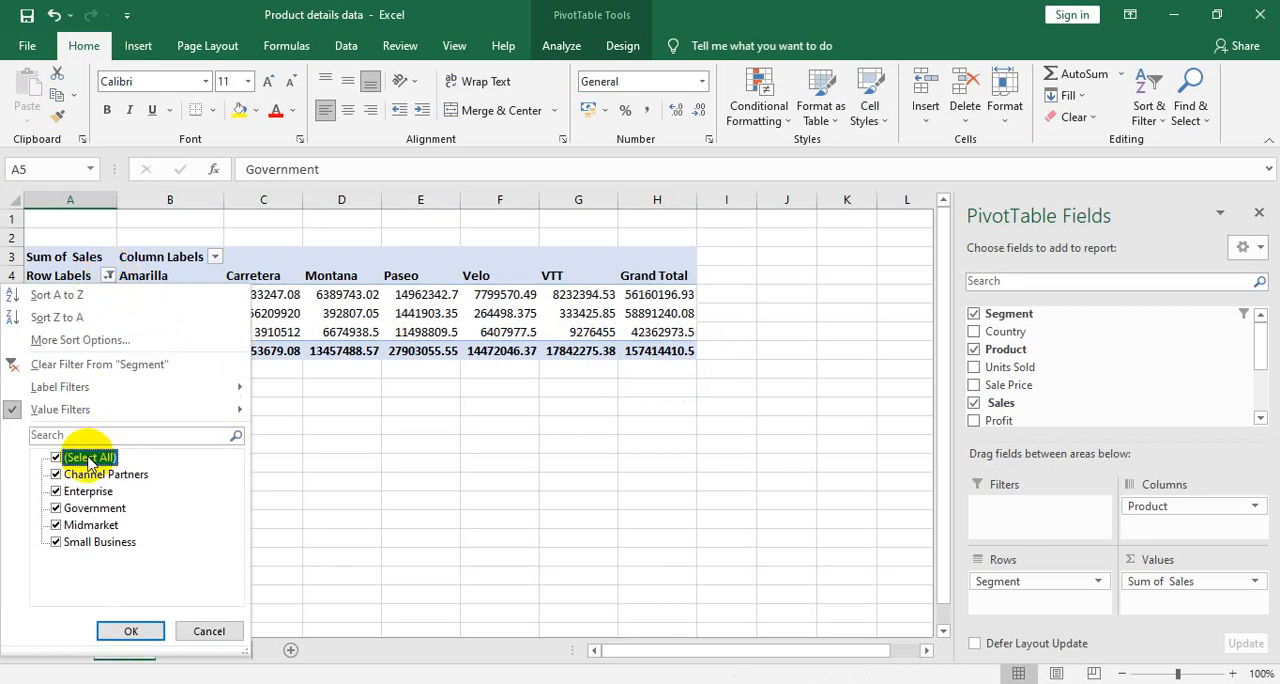
click(56, 458)
click(63, 494)
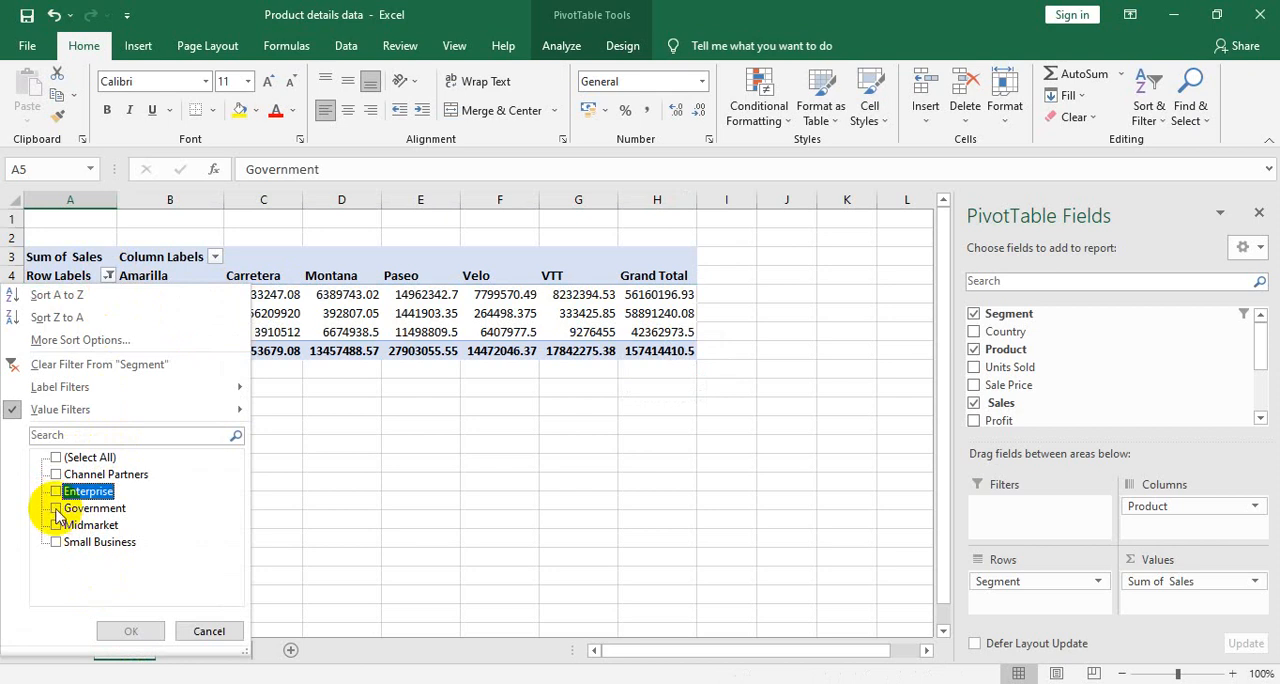
click(56, 508)
click(131, 631)
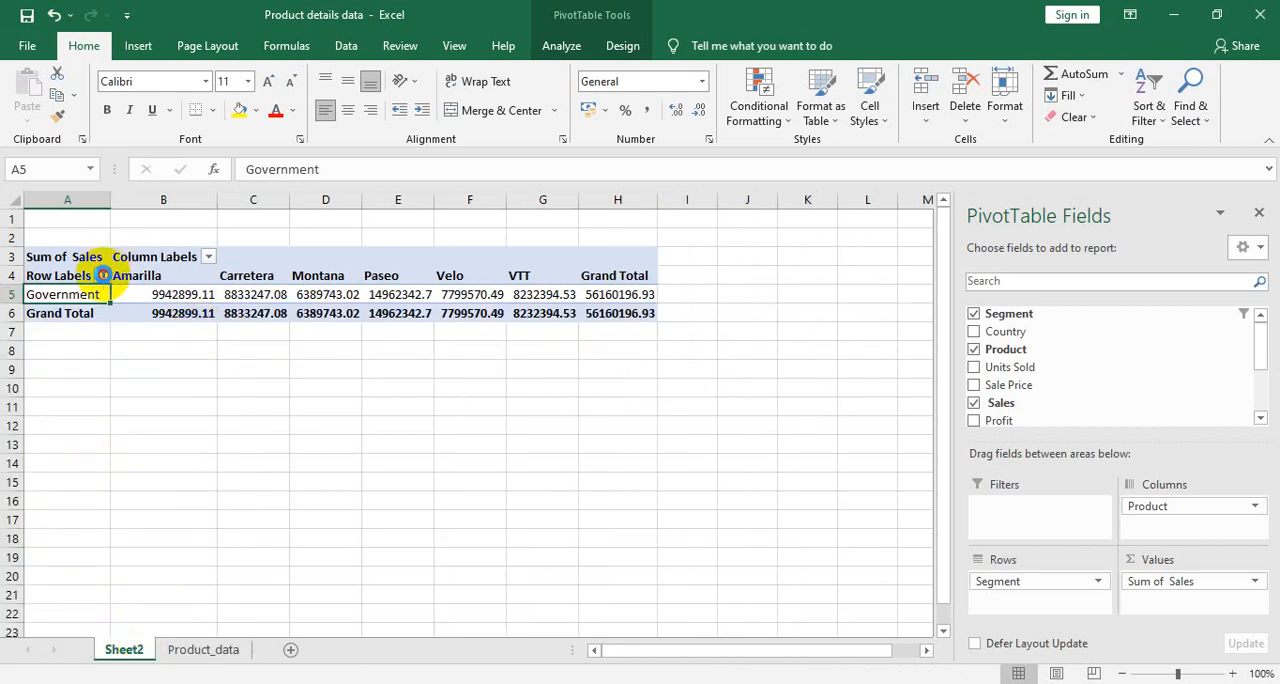
- Apply a Top 10 value filter to the PivotTable's Segment row labels, lowering the number of top items by Sum of Sales
click(103, 275)
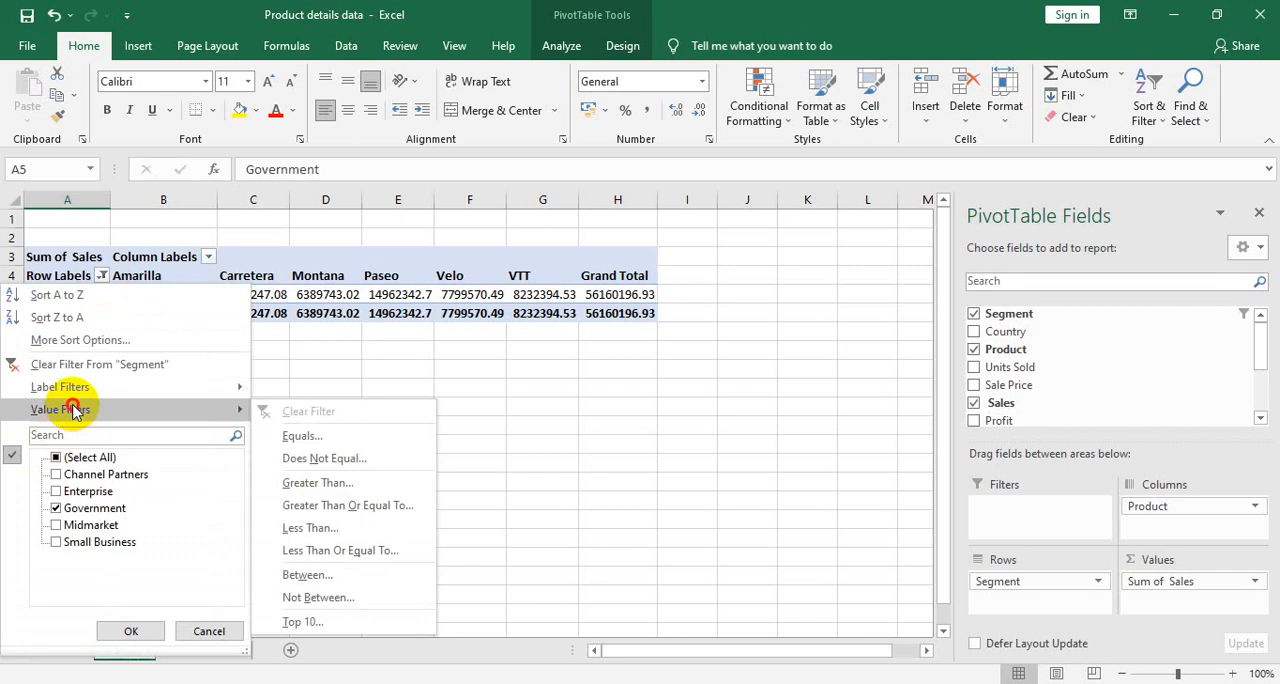
click(383, 617)
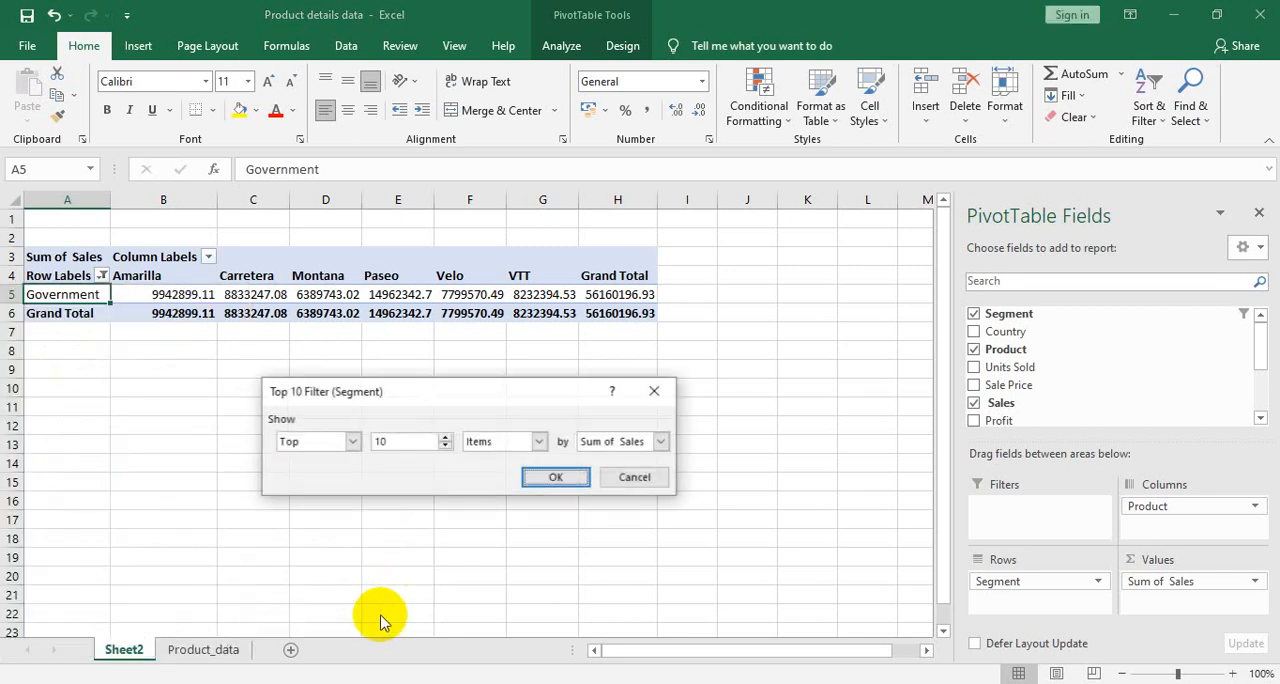
click(446, 446)
click(446, 446)
click(446, 446)
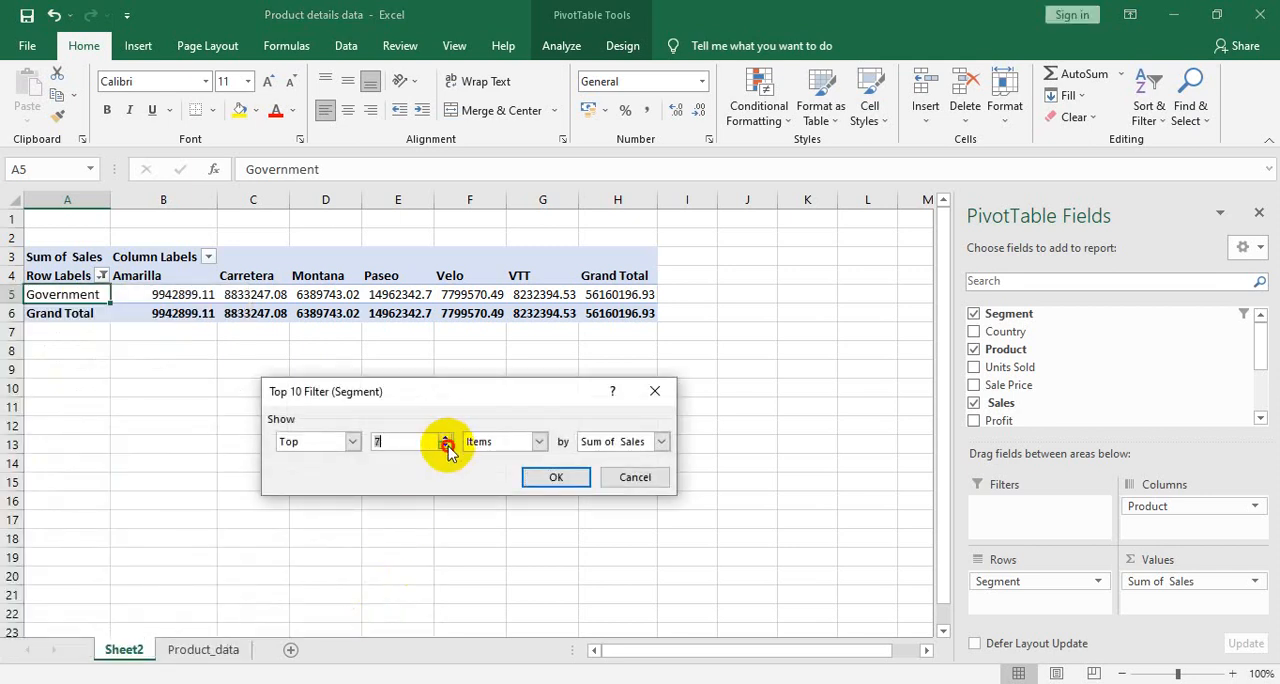
click(446, 446)
click(446, 446)
click(585, 486)
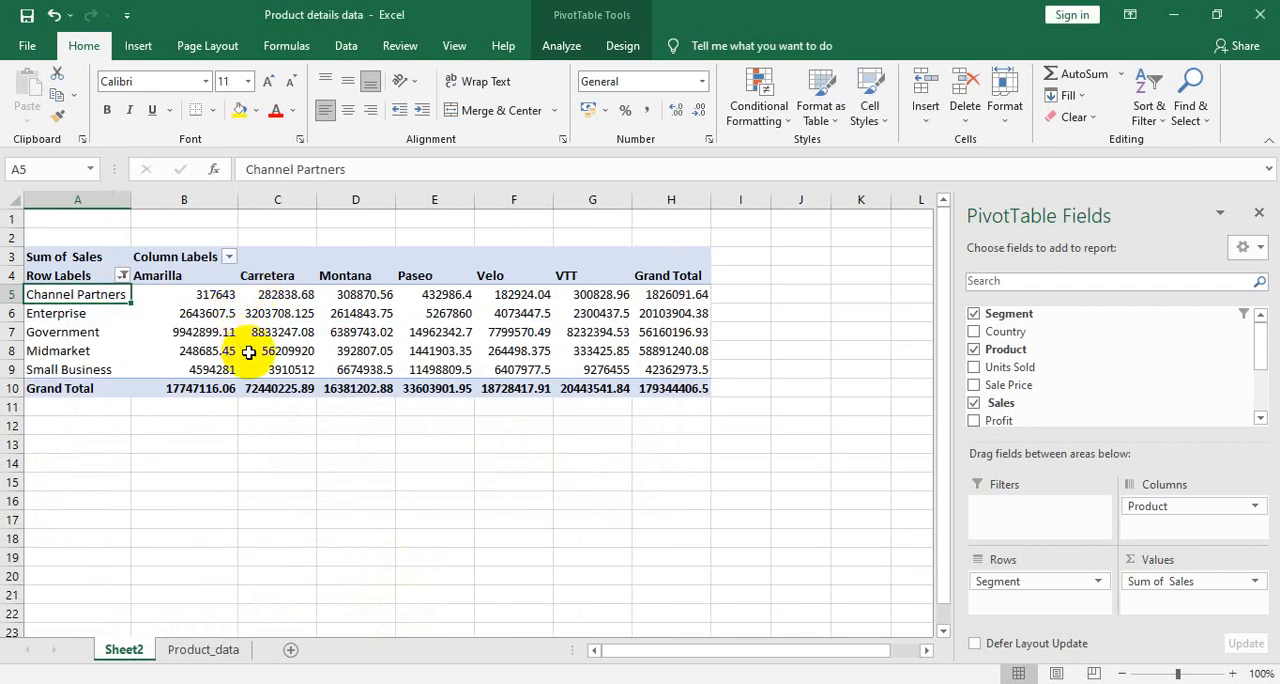
- Insert a Country slicer for the PivotTable and place it in the empty cells beside the table
mouse_move(248, 352)
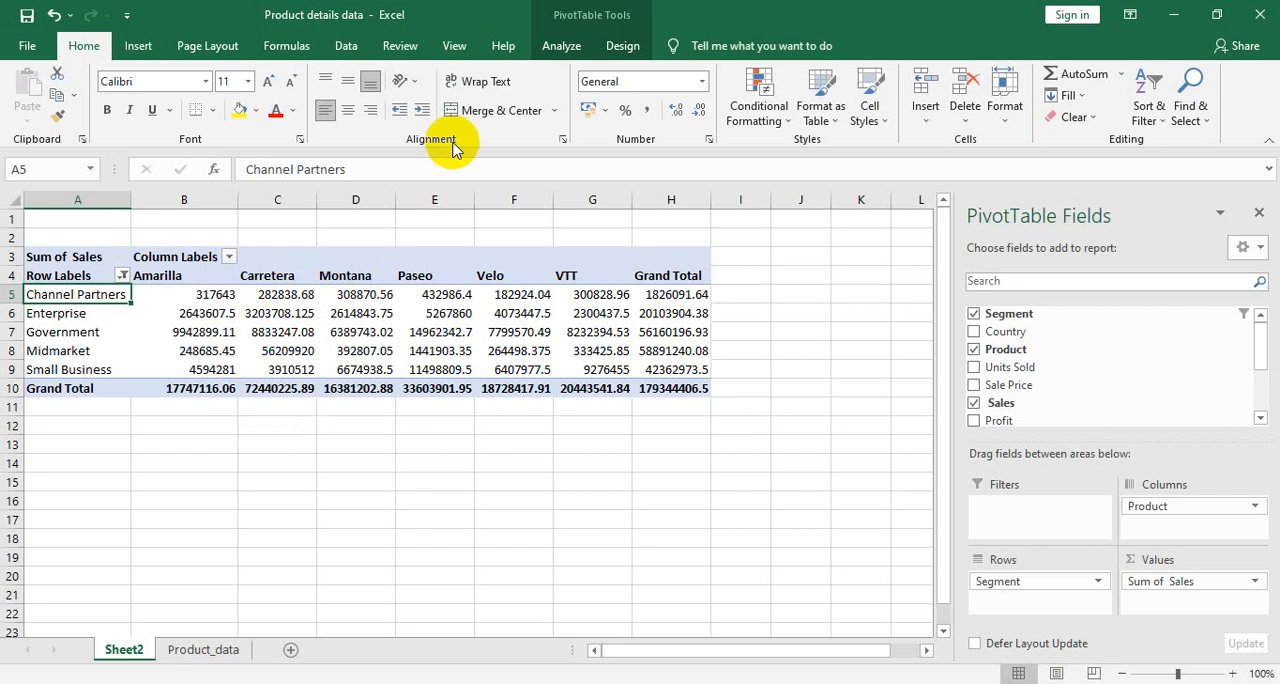
click(560, 45)
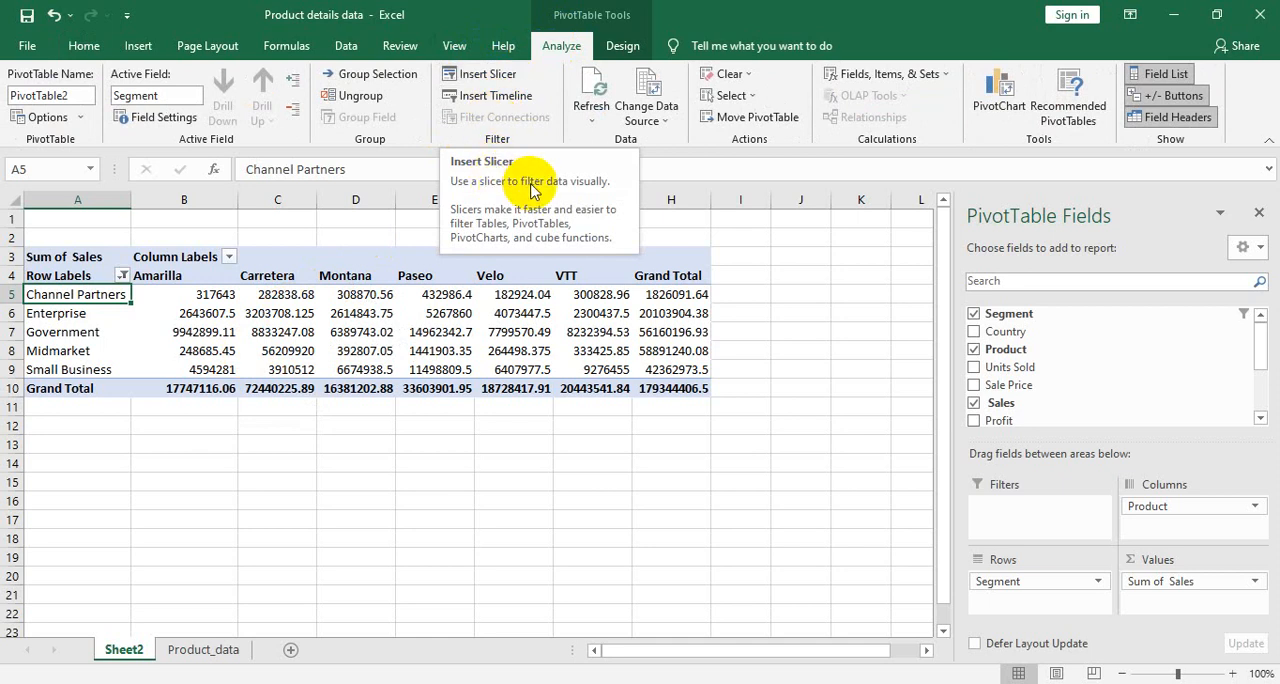
click(483, 82)
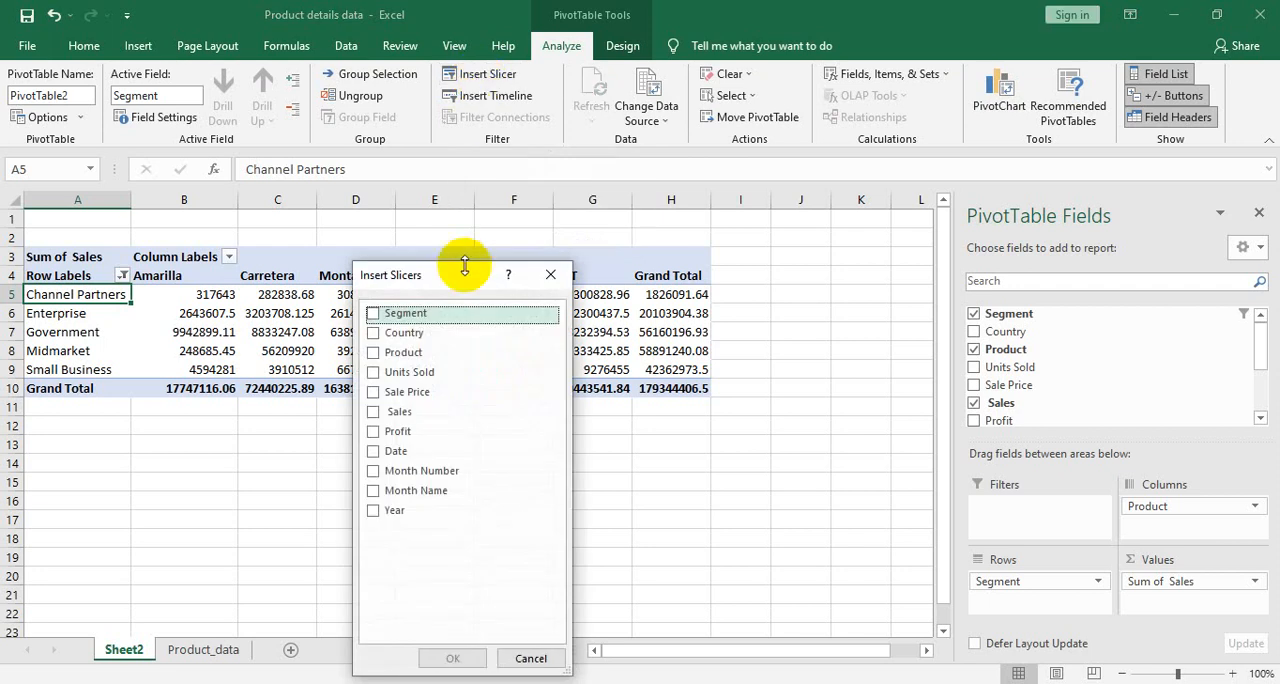
click(372, 333)
click(455, 659)
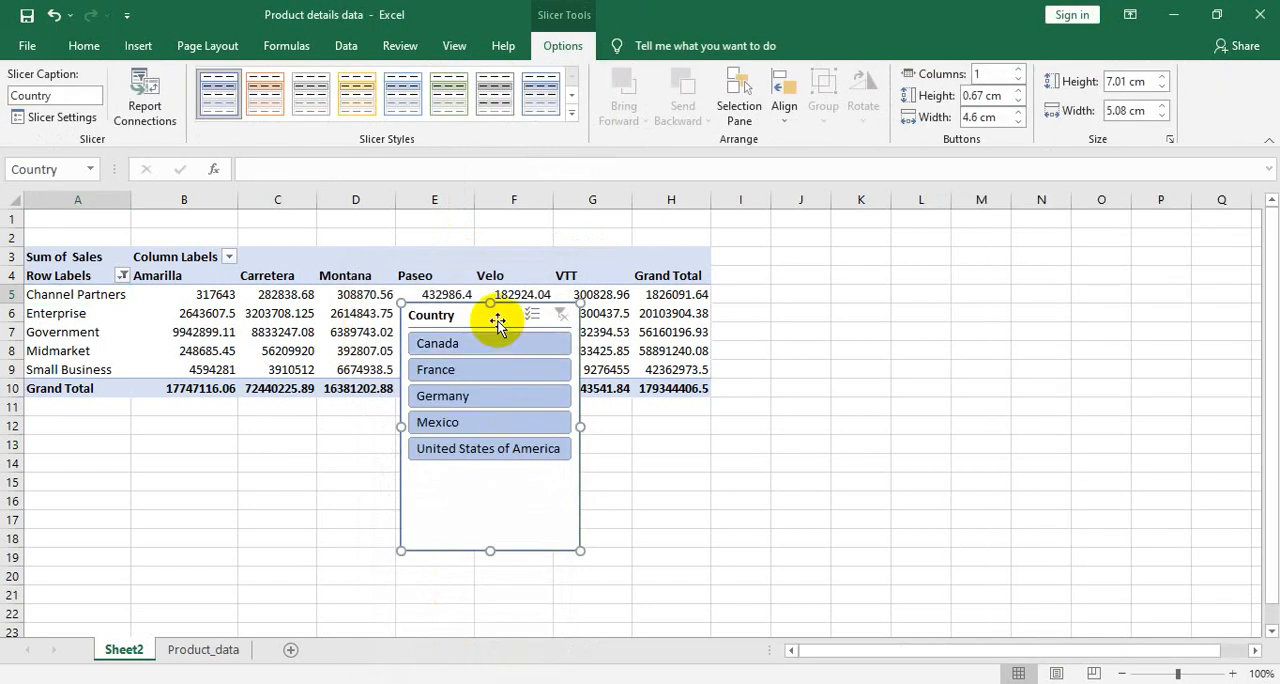
drag(497, 317, 827, 260)
- Filter the PivotTable by each country in the Country slicer, finishing on Mexico, and give the slicer the darker grey style
click(798, 290)
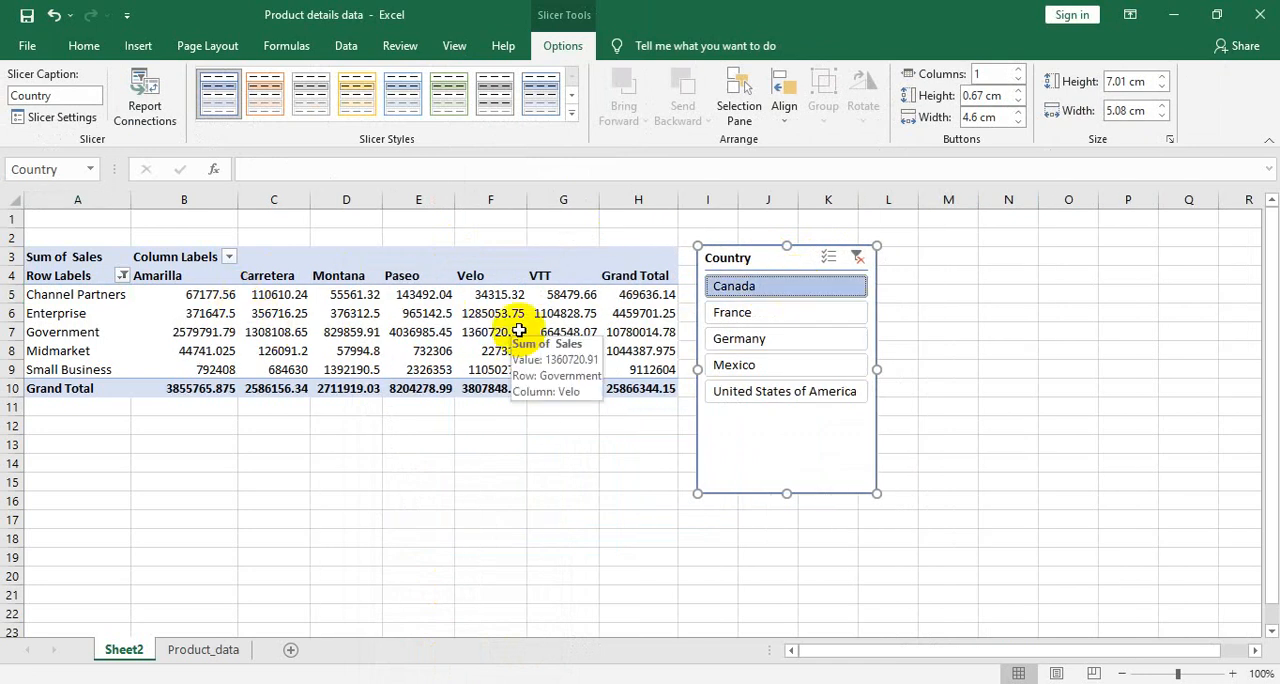
click(742, 315)
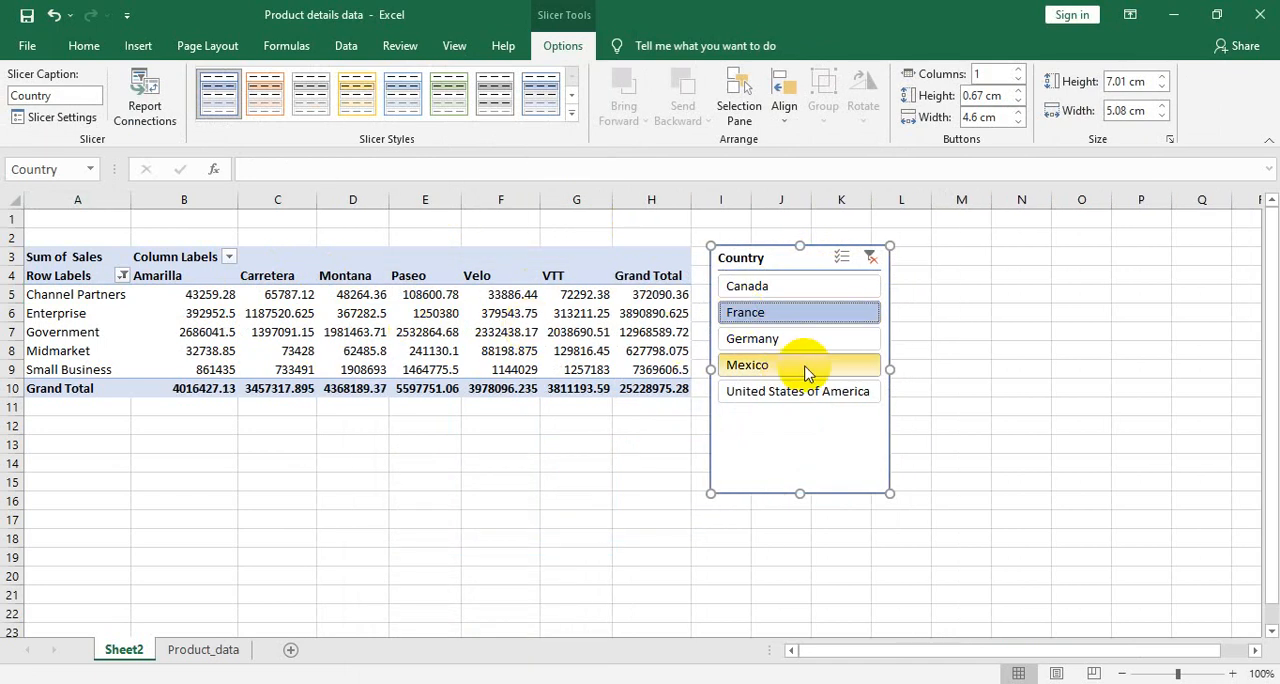
click(771, 345)
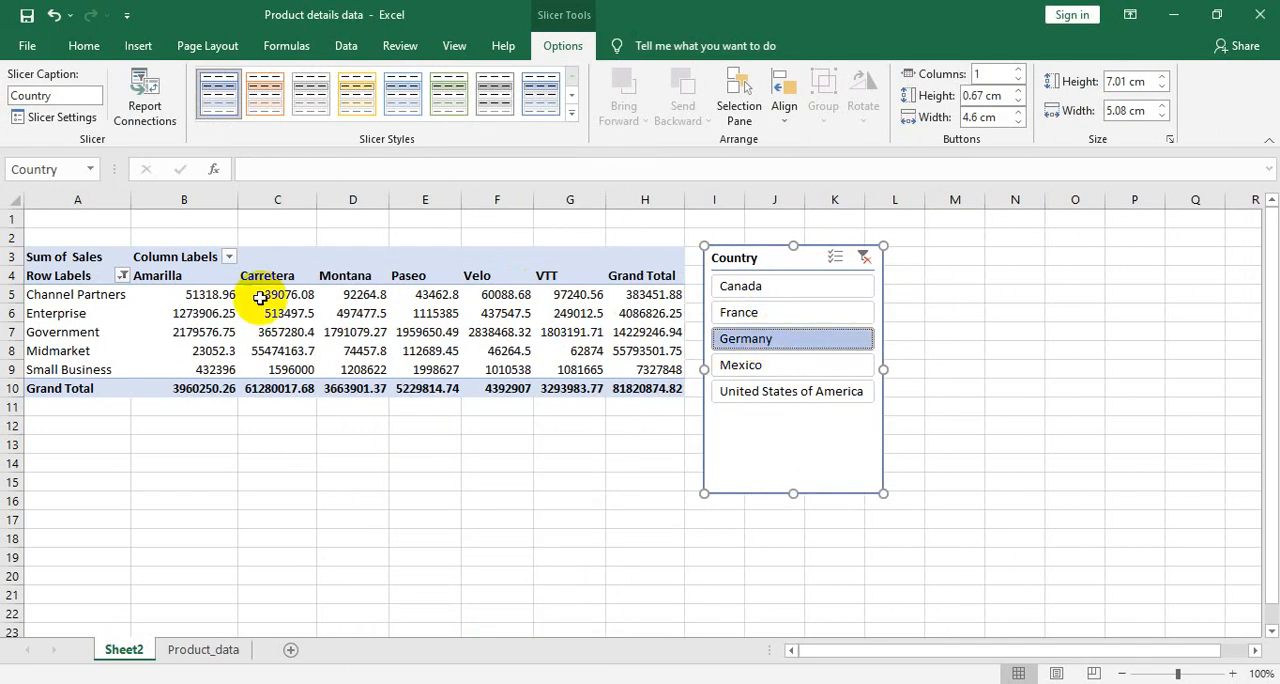
mouse_move(504, 337)
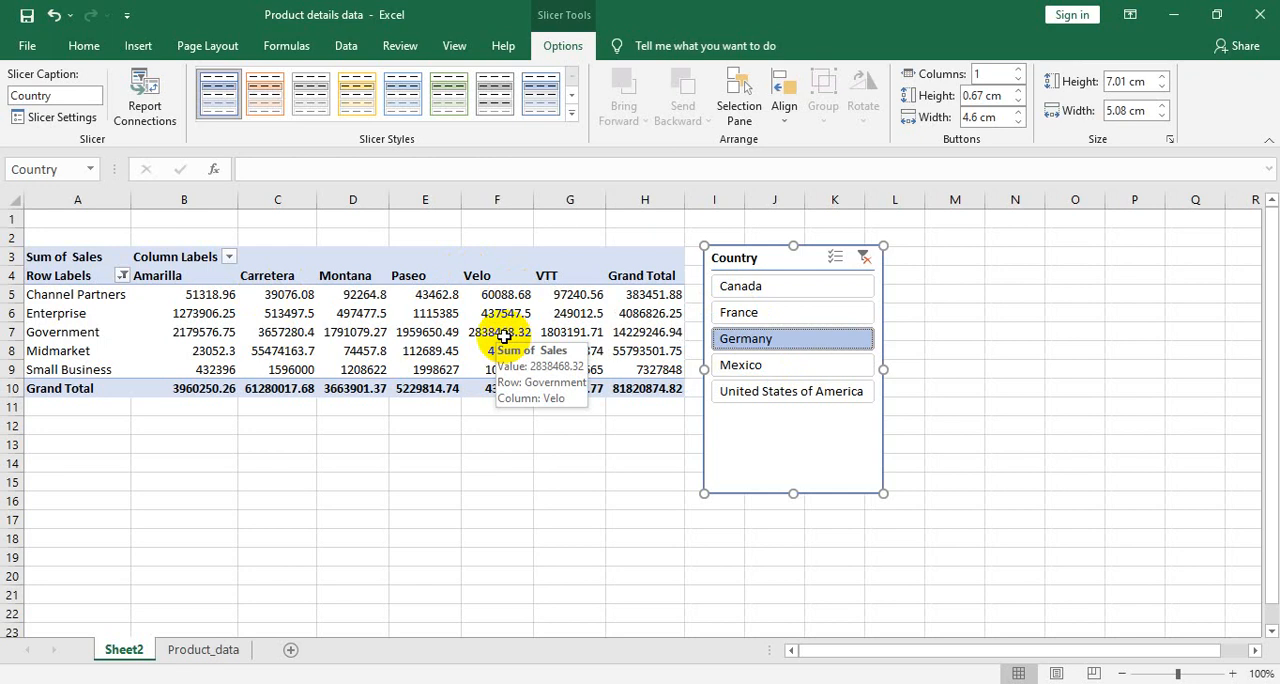
click(740, 367)
click(752, 394)
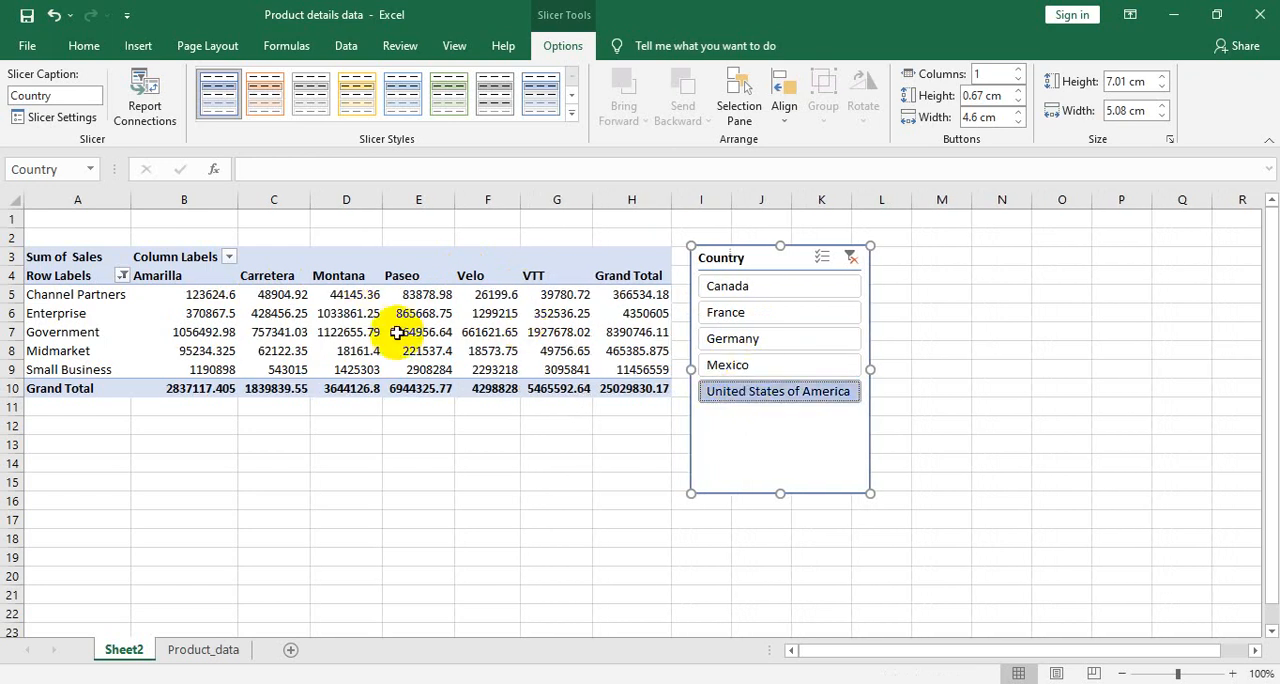
mouse_move(397, 332)
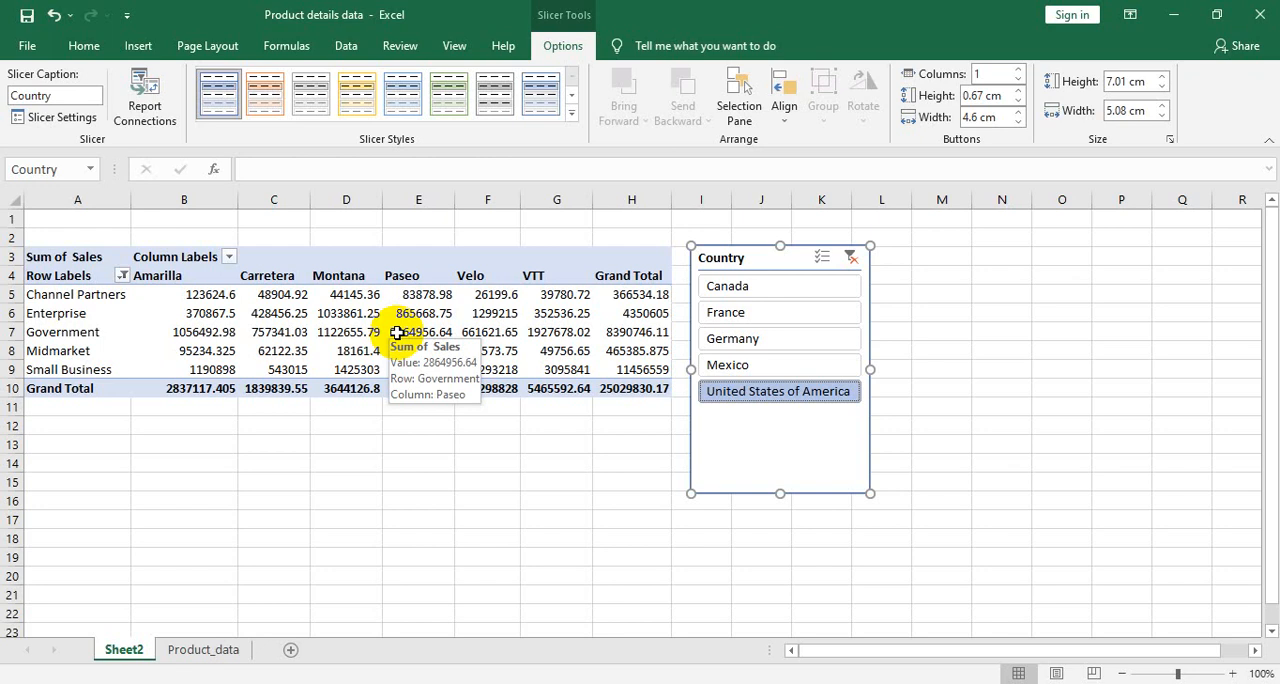
click(741, 366)
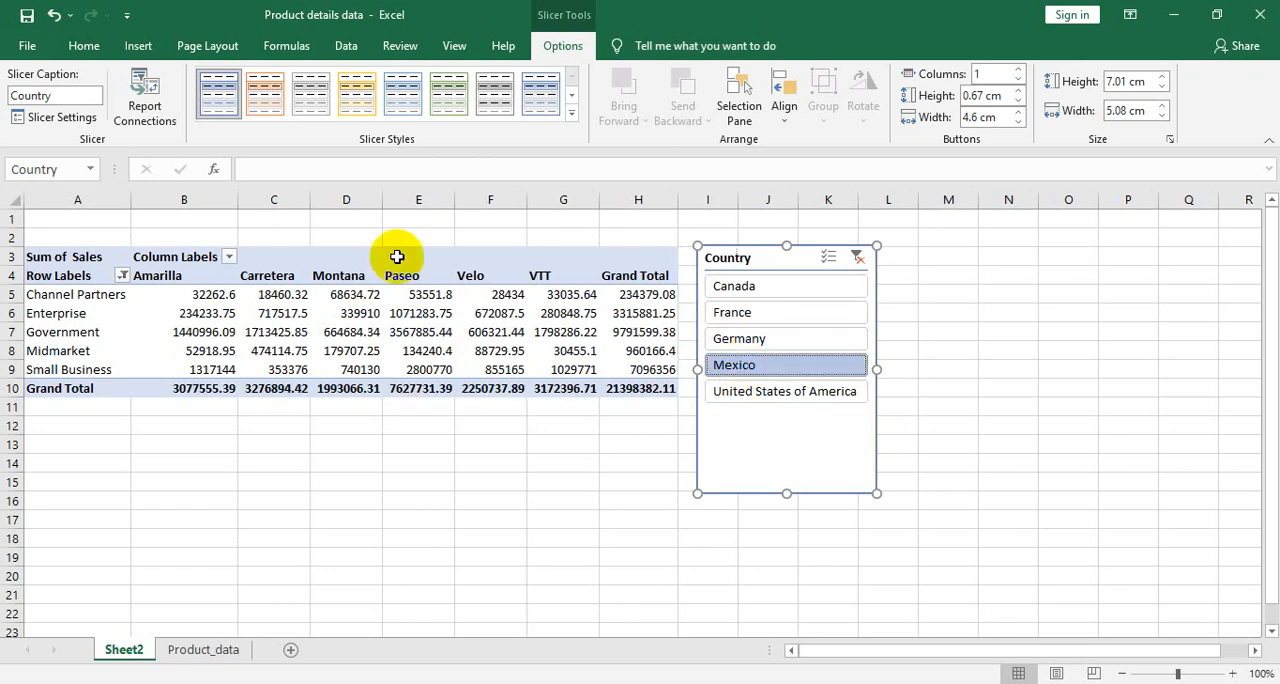
mouse_move(287, 323)
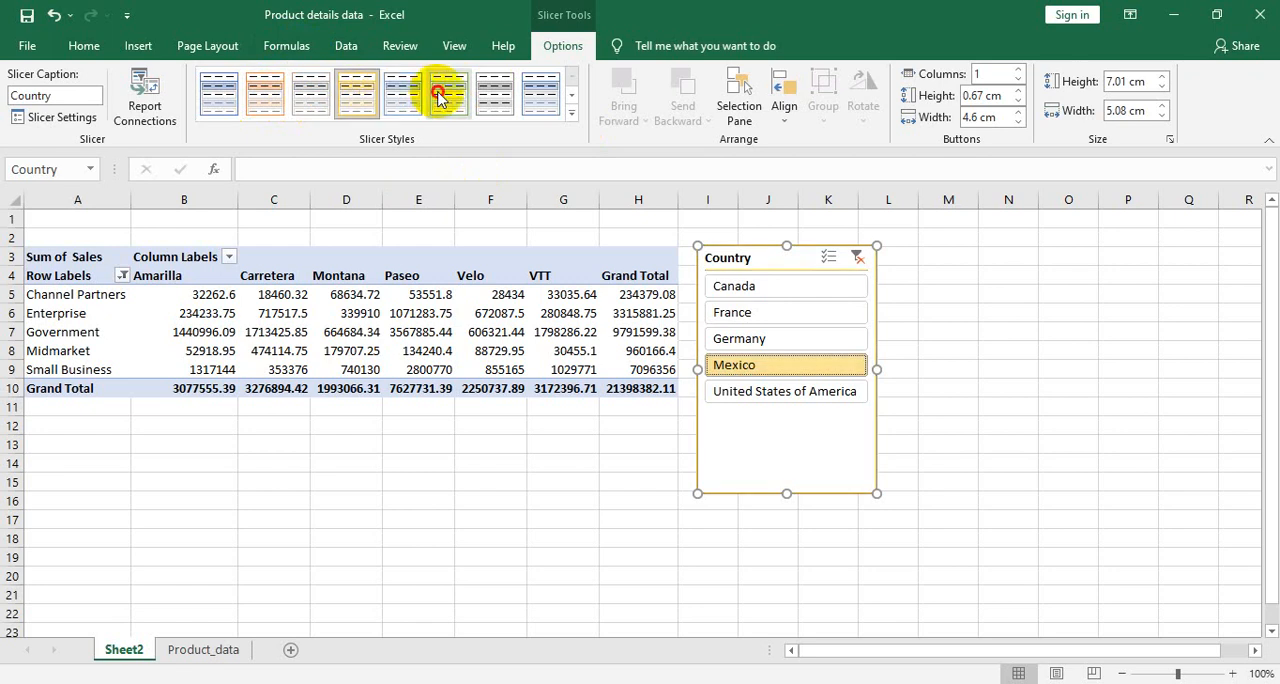
click(515, 105)
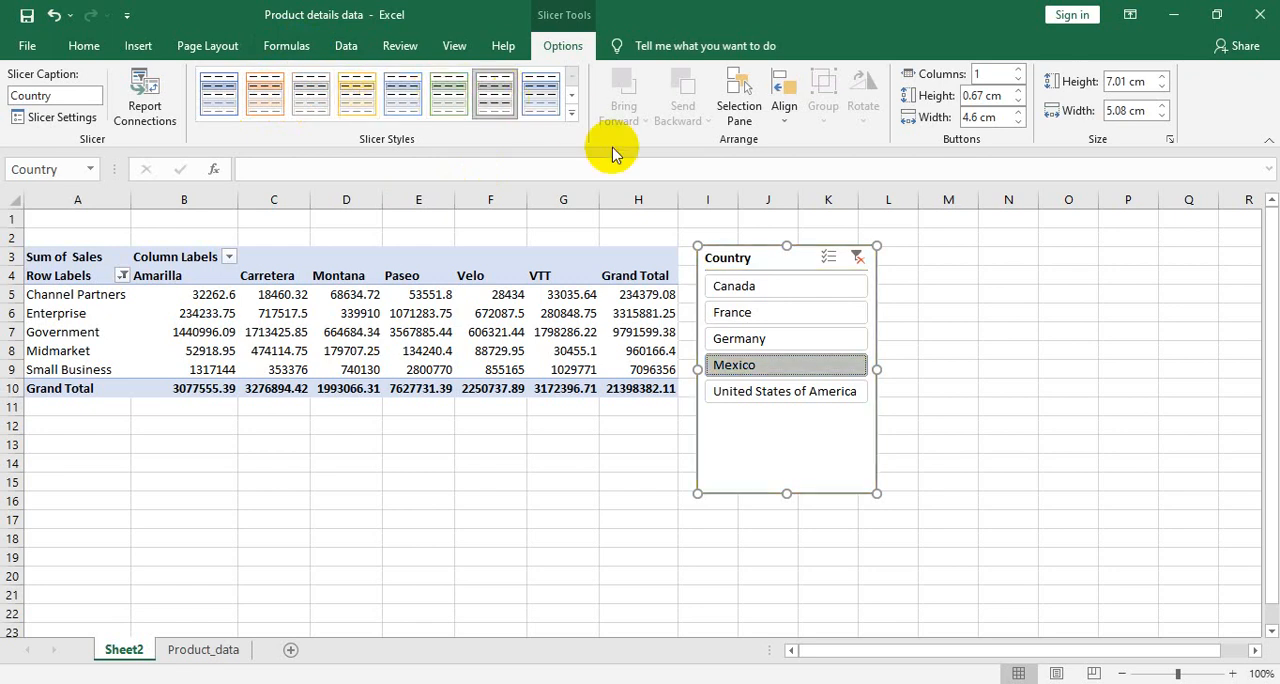
- Clear the Country slicer's filter and remove the slicer from Sheet2
click(855, 264)
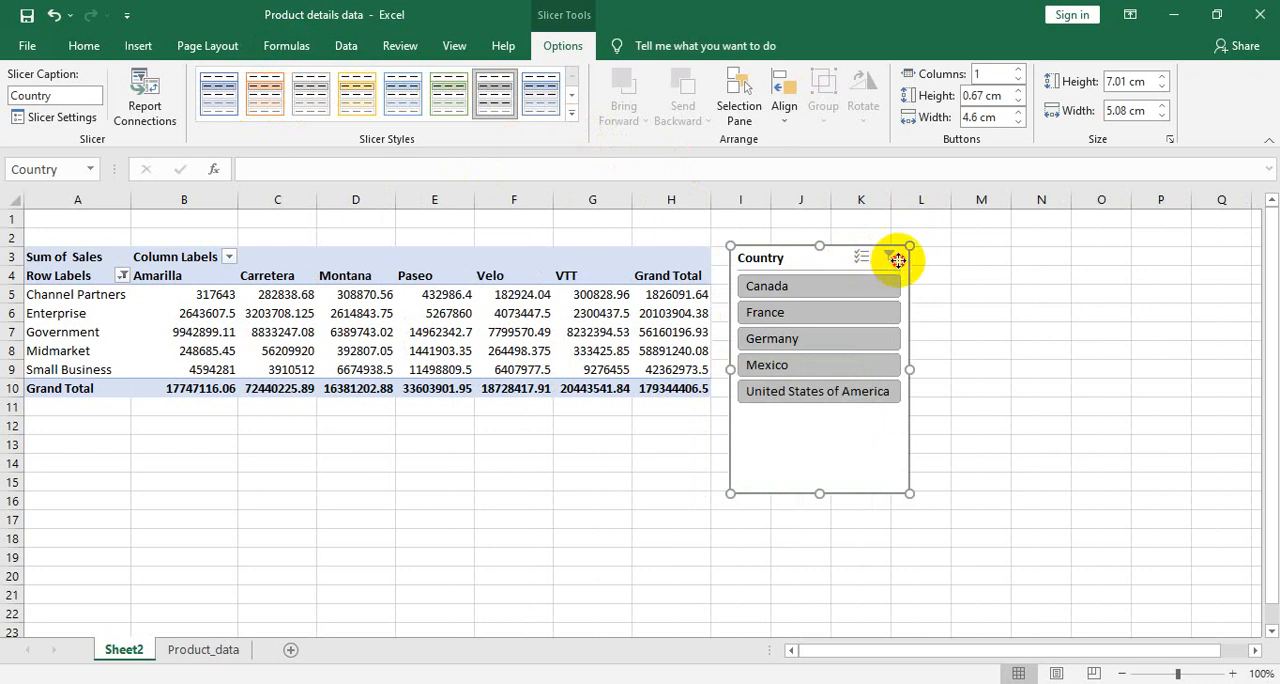
click(861, 262)
right_click(895, 263)
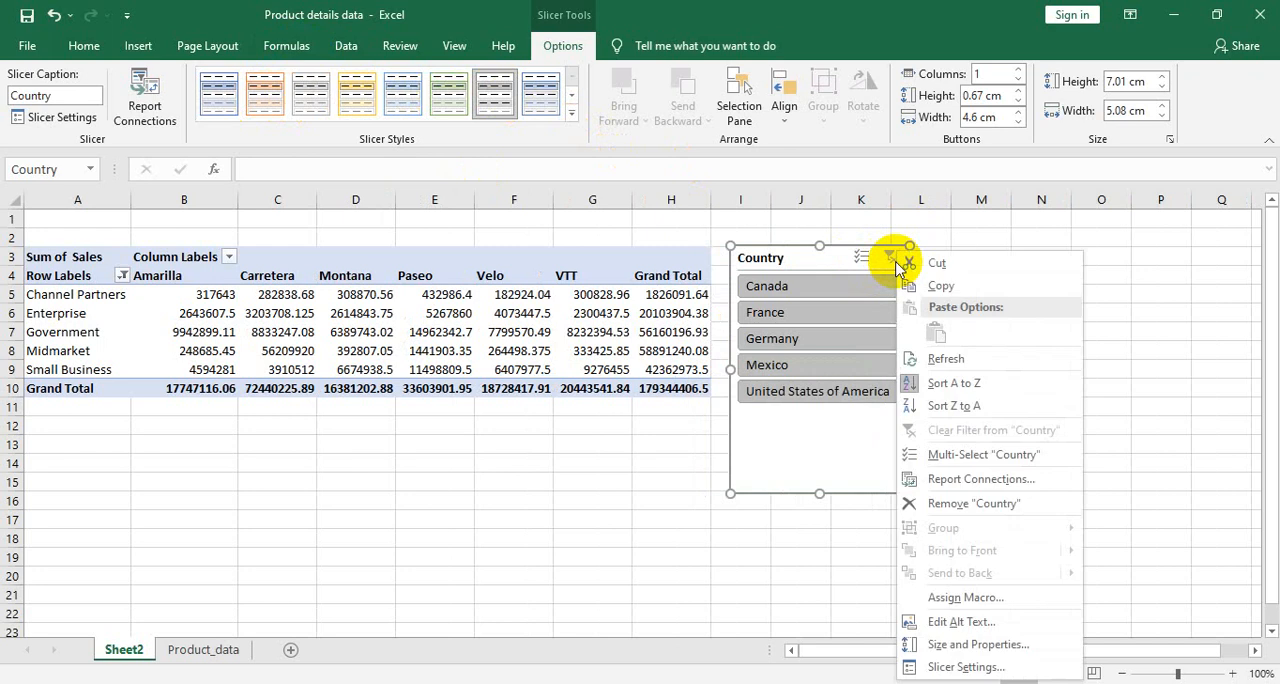
click(947, 504)
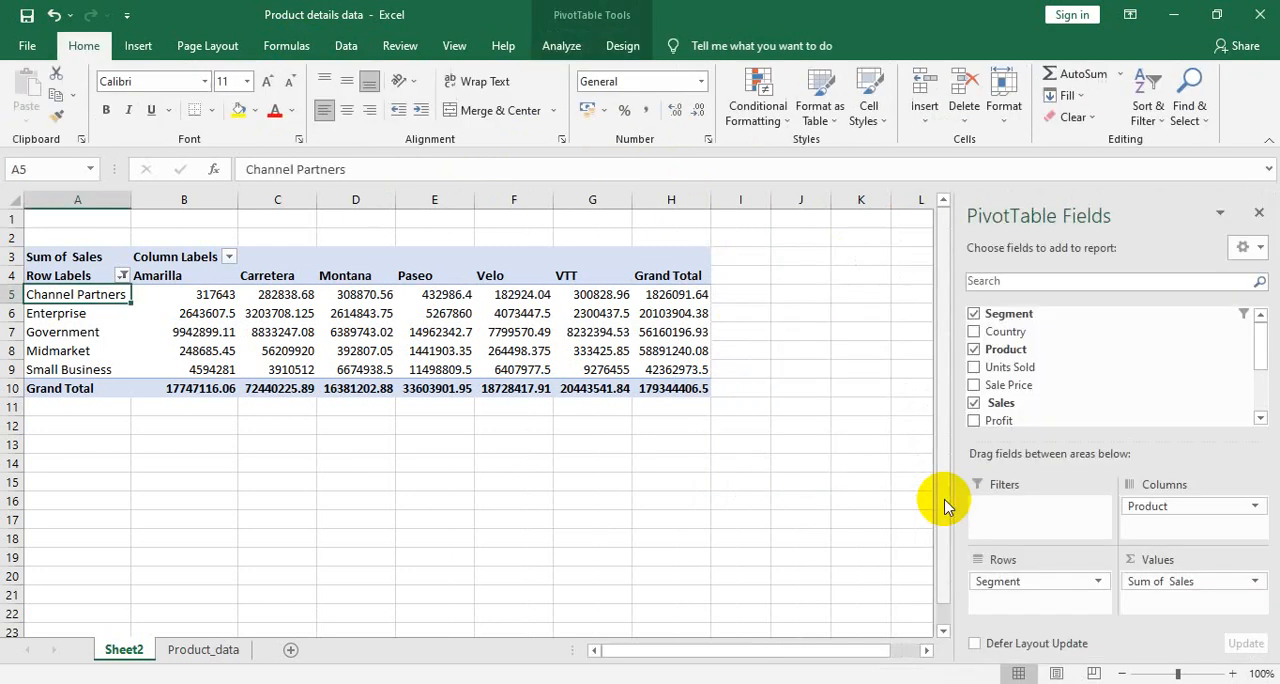
- Check the source columns on Product_data, and insert a Date timeline for the Sheet2 PivotTable
click(575, 333)
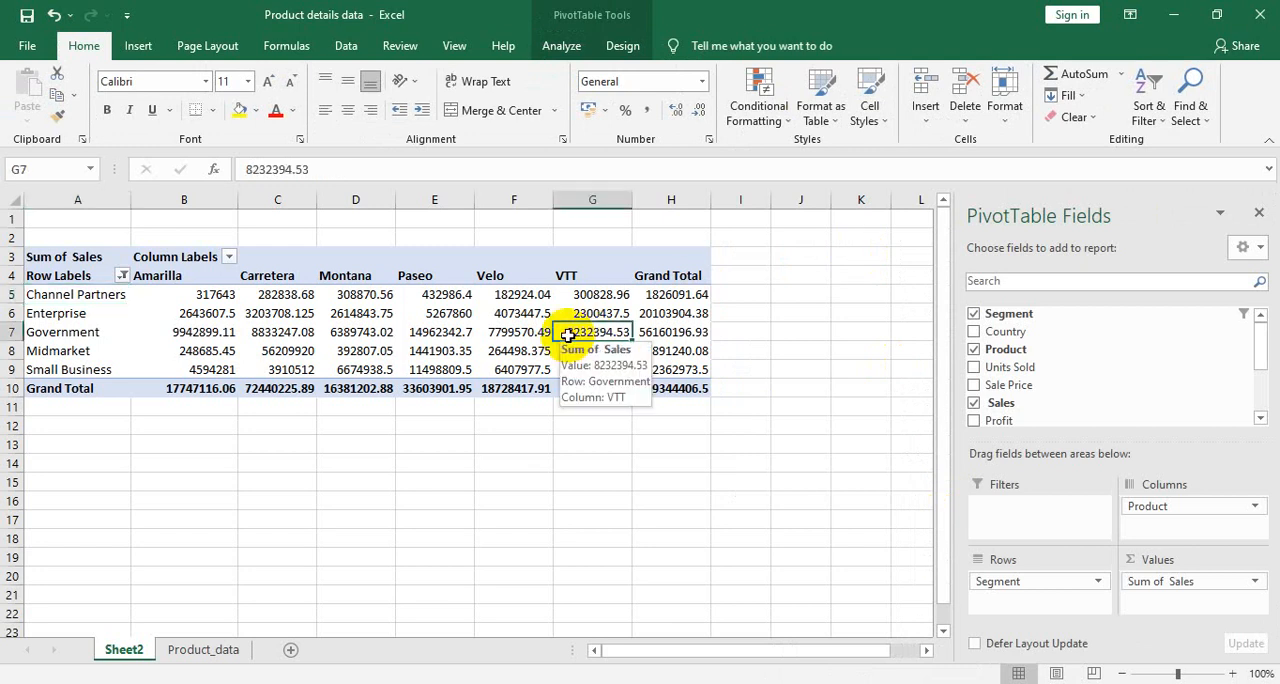
click(559, 47)
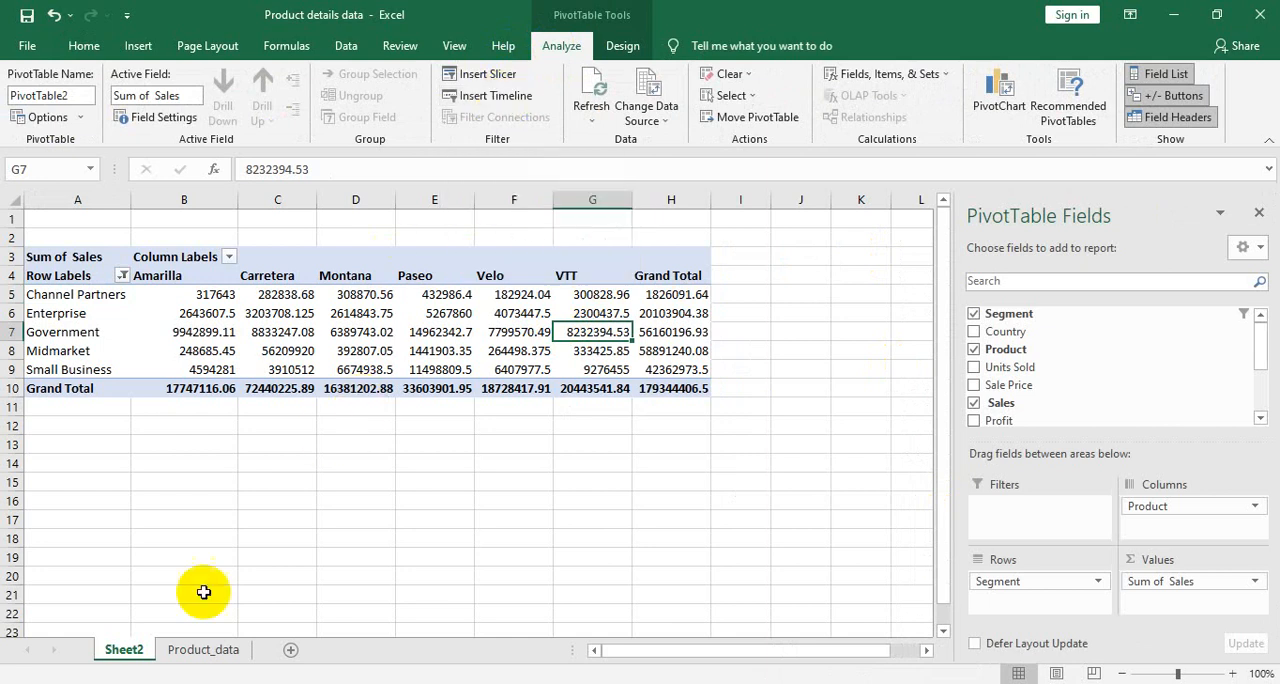
click(204, 650)
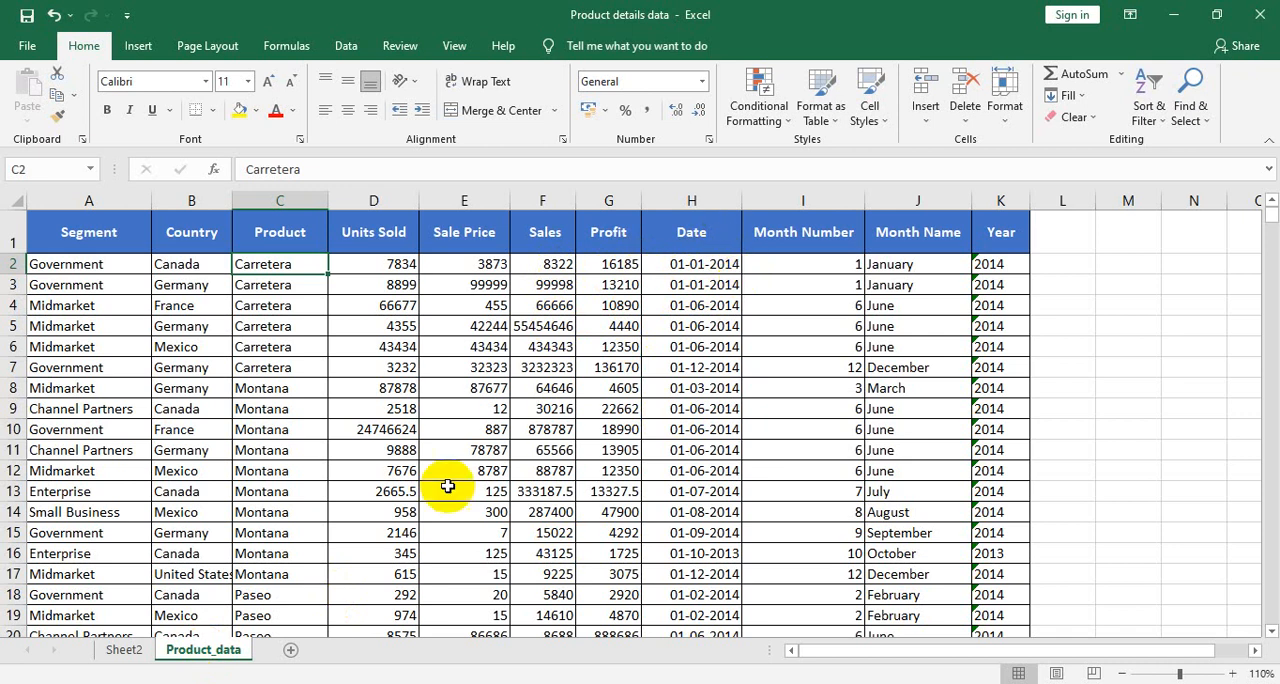
click(123, 650)
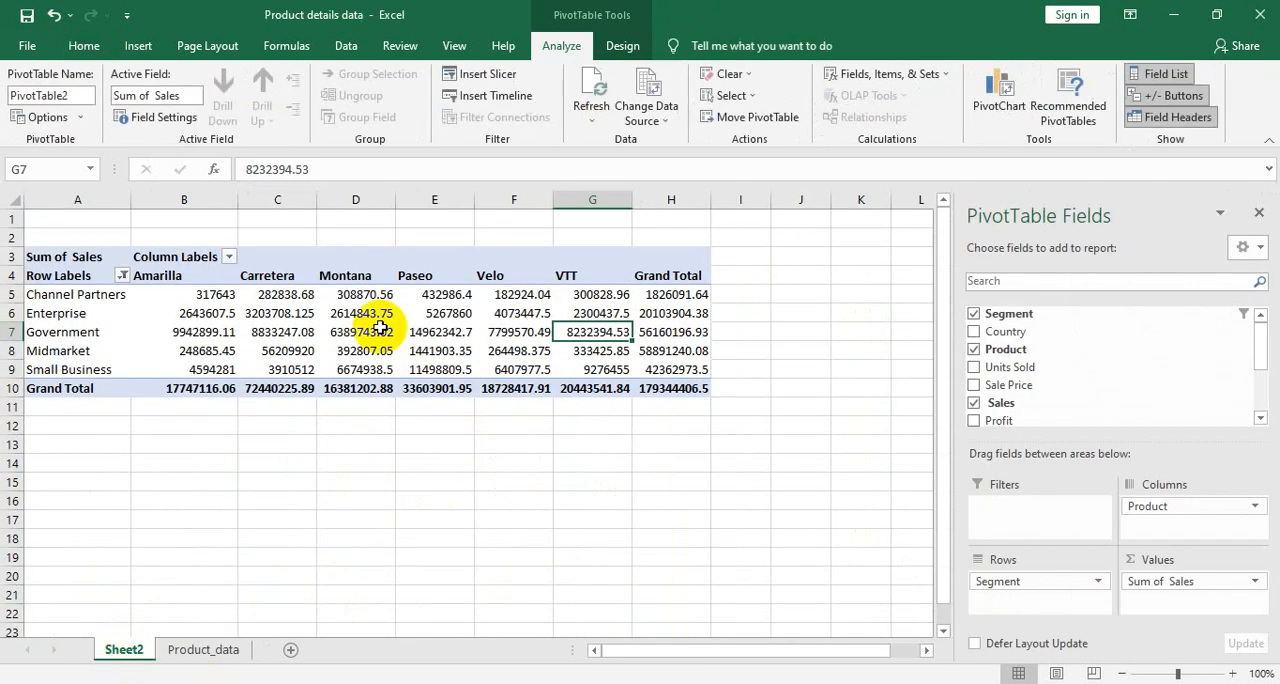
click(517, 98)
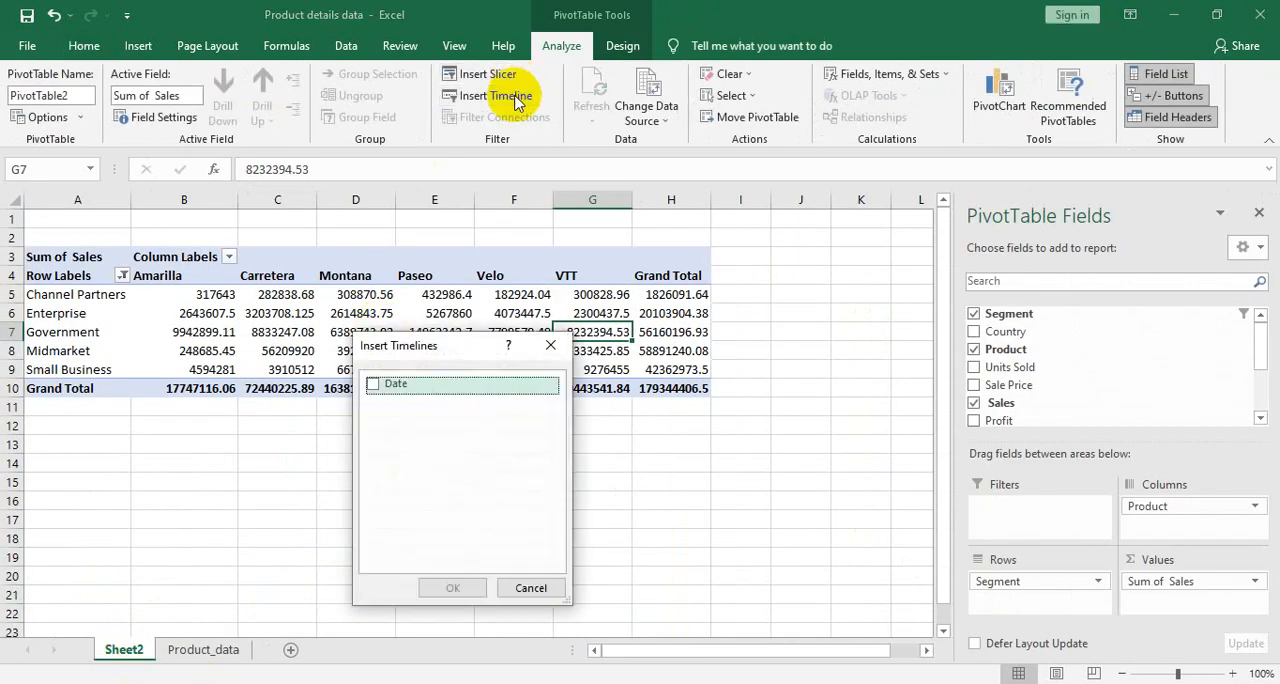
click(370, 387)
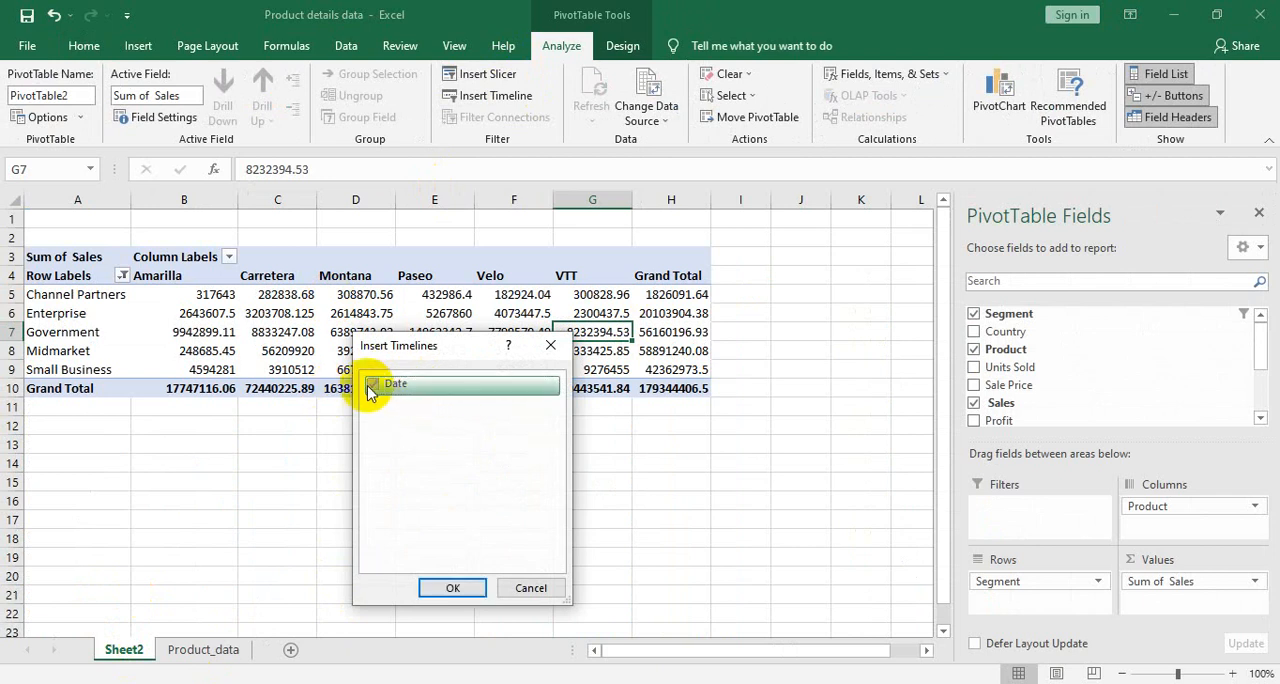
click(449, 591)
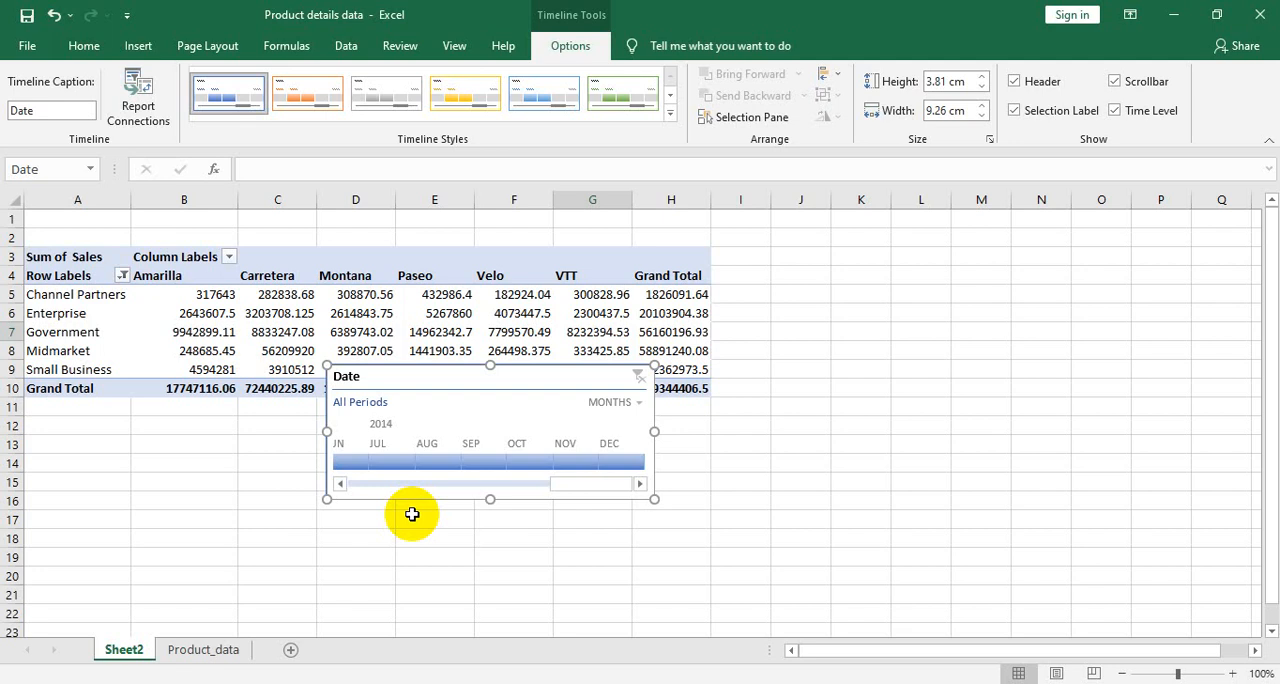
- Keep the Date timeline at the months level and filter the PivotTable by Sep 2014, Aug 2014 and finally Nov 2014
click(640, 403)
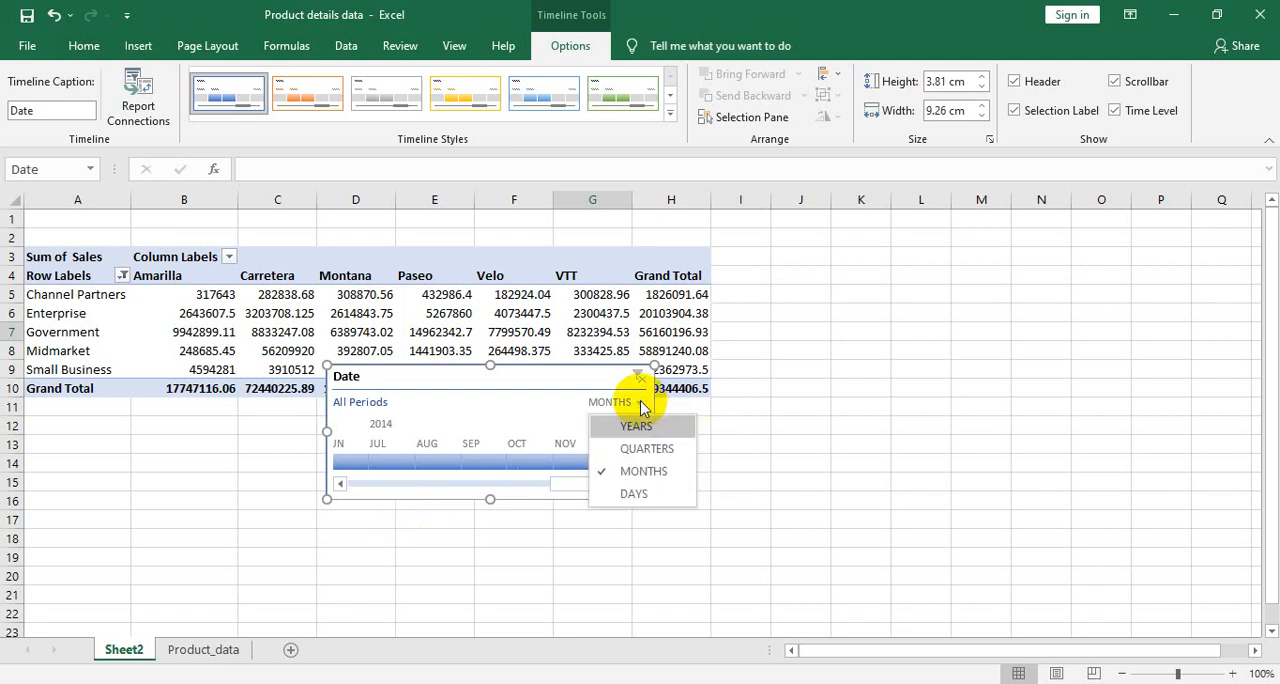
click(632, 473)
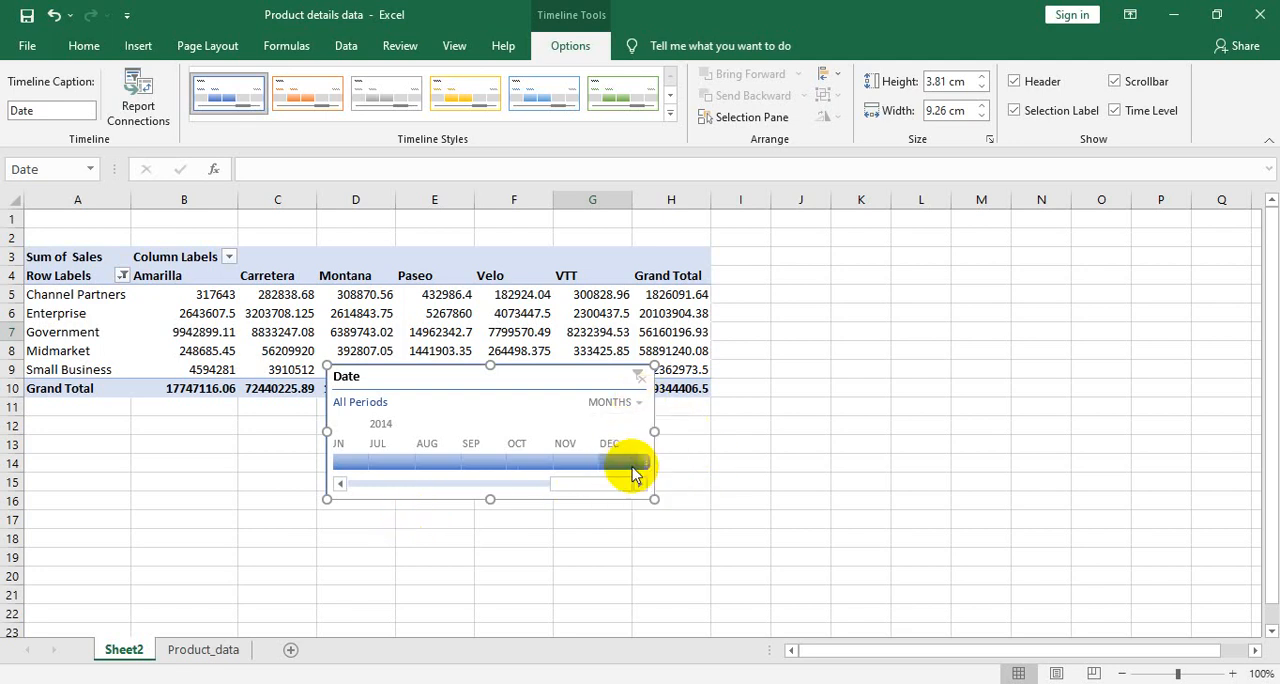
click(477, 463)
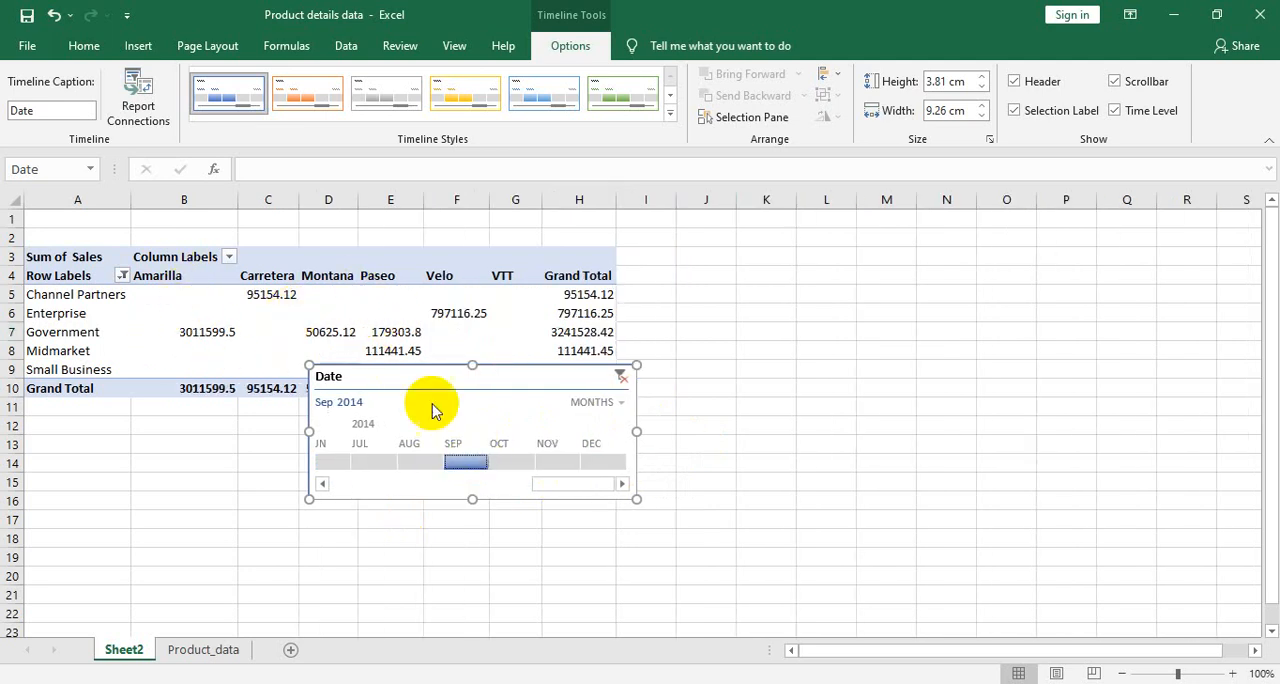
click(418, 465)
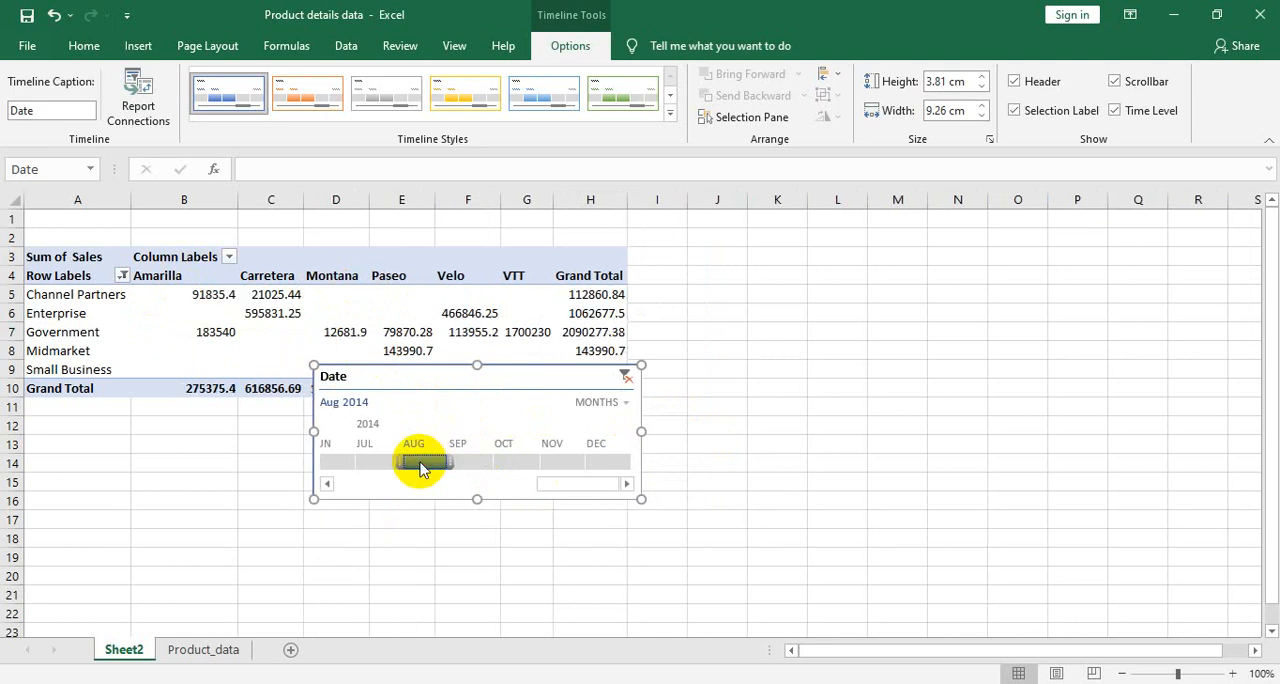
drag(421, 470, 563, 460)
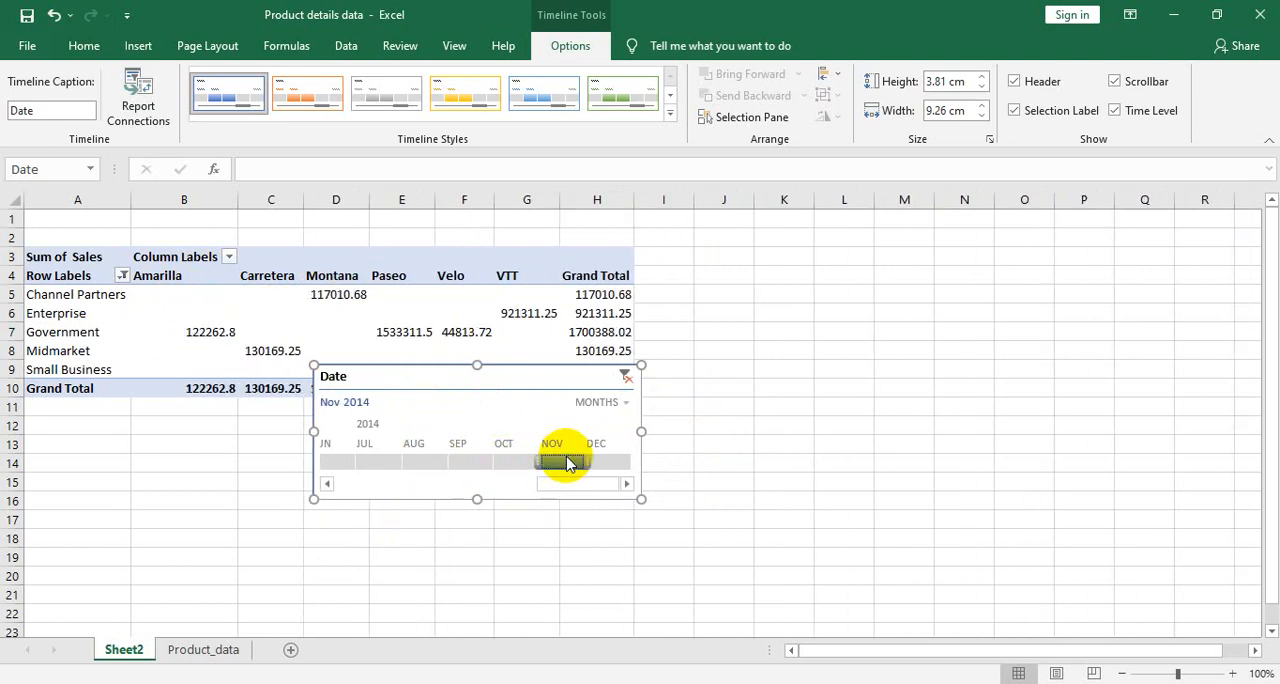
- Switch the Date timeline's time level to quarters
mouse_move(498, 309)
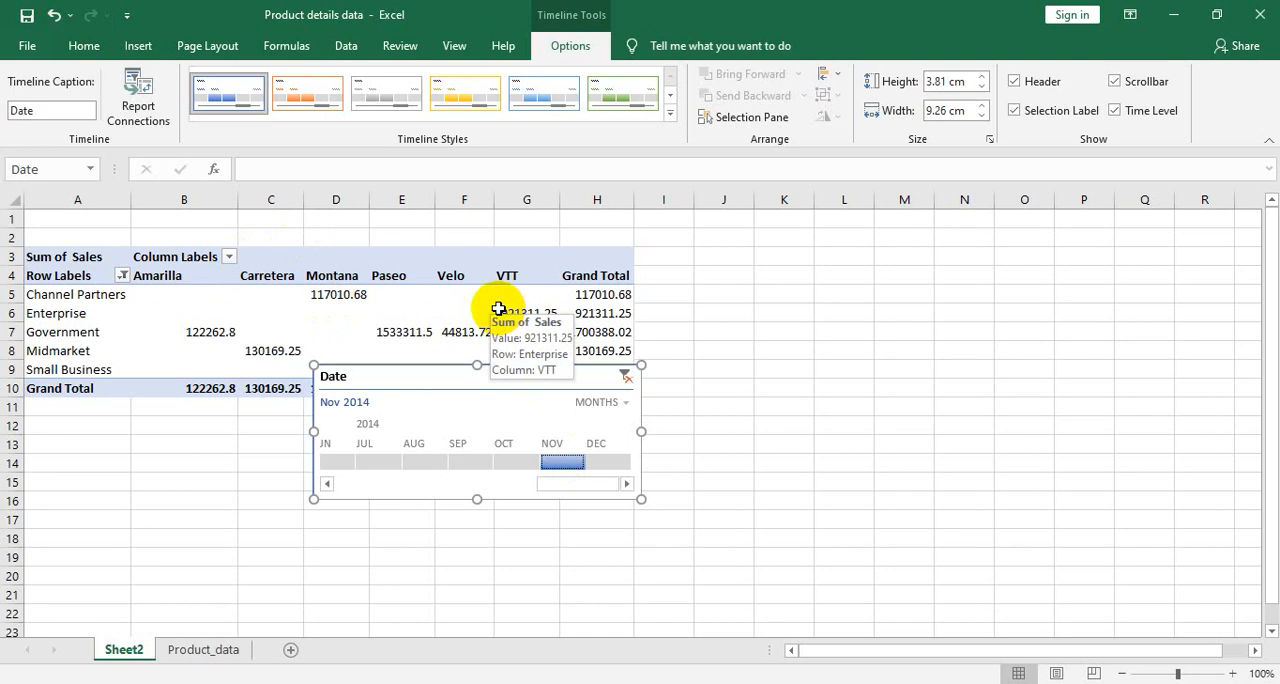
click(626, 402)
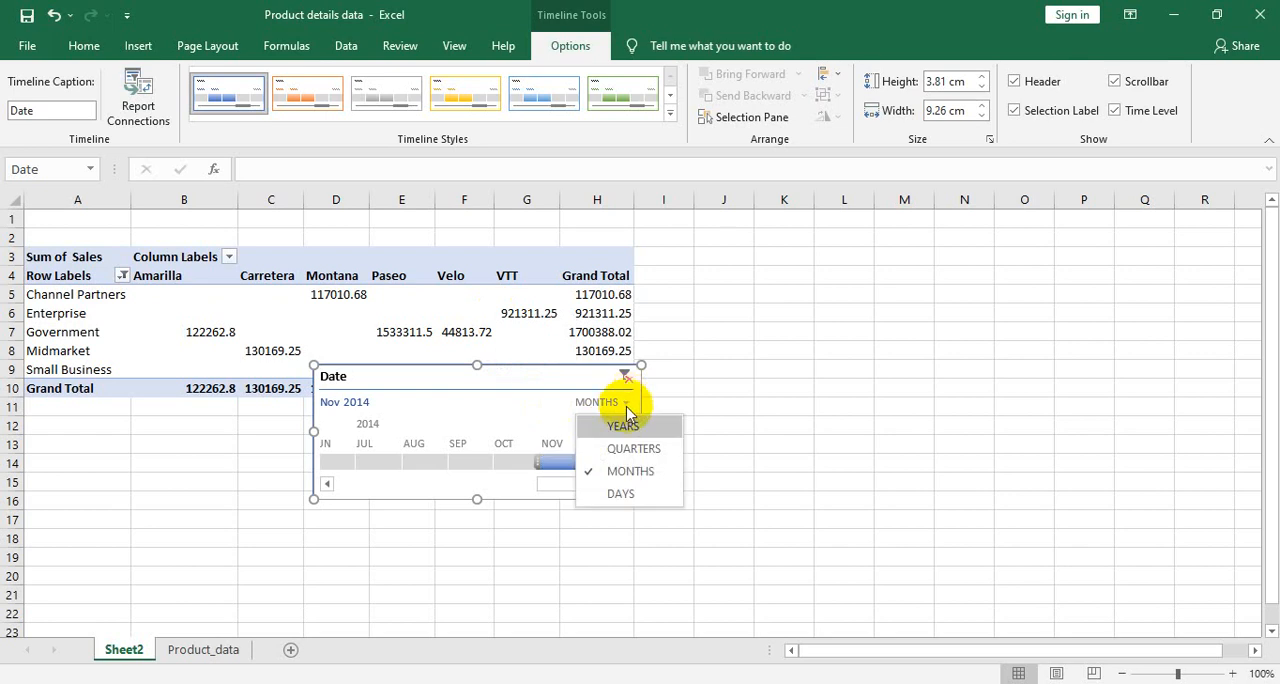
click(622, 449)
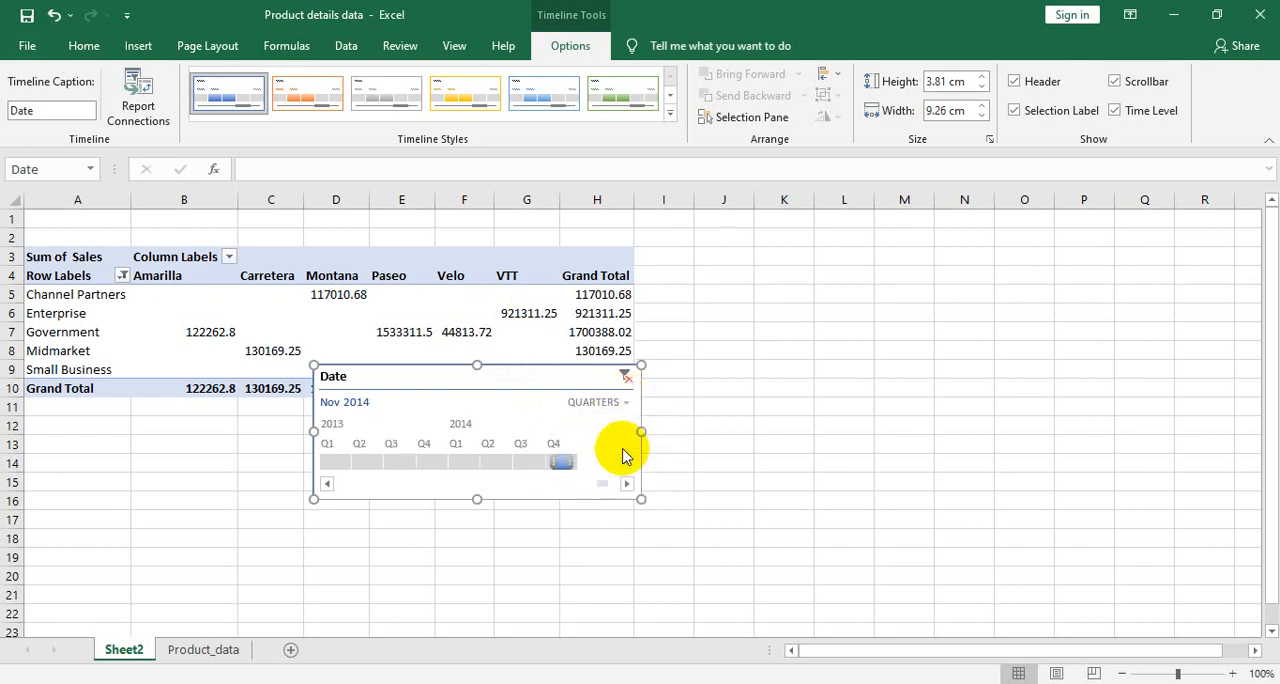
- Filter the PivotTable by Q3 2014 and Q2 2014, and by 2013 and 2014 at the Date timeline's years level
click(530, 464)
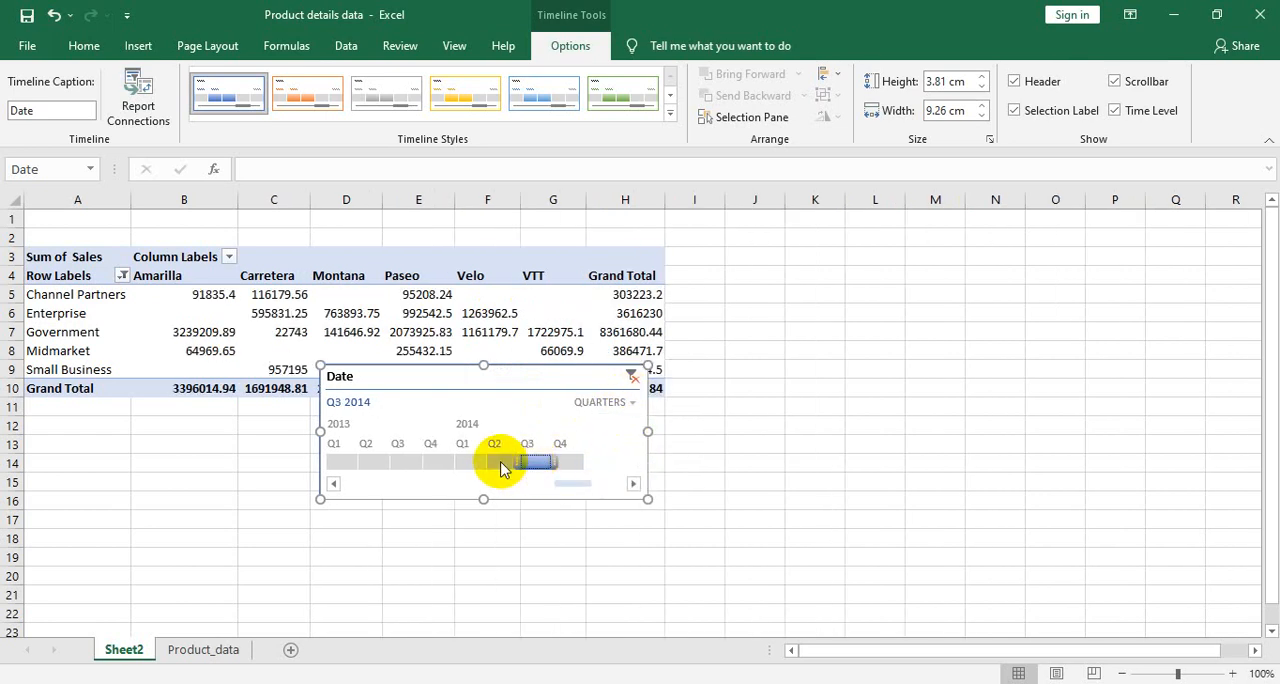
click(498, 463)
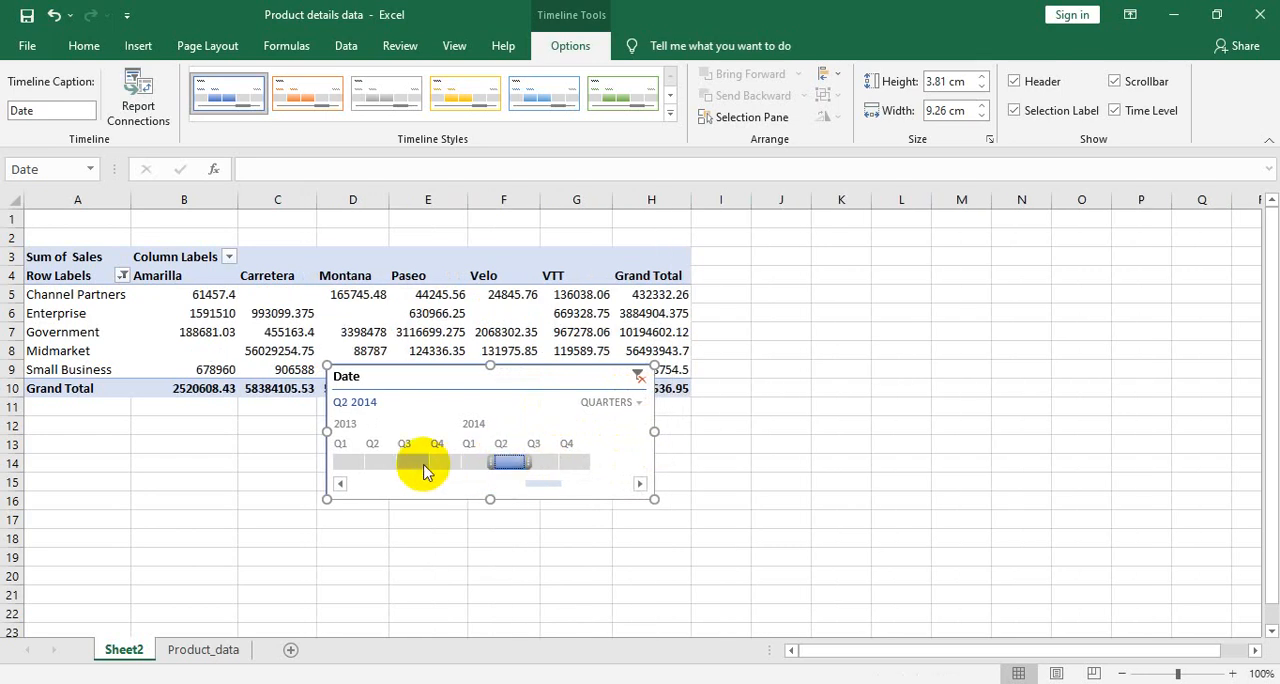
click(626, 402)
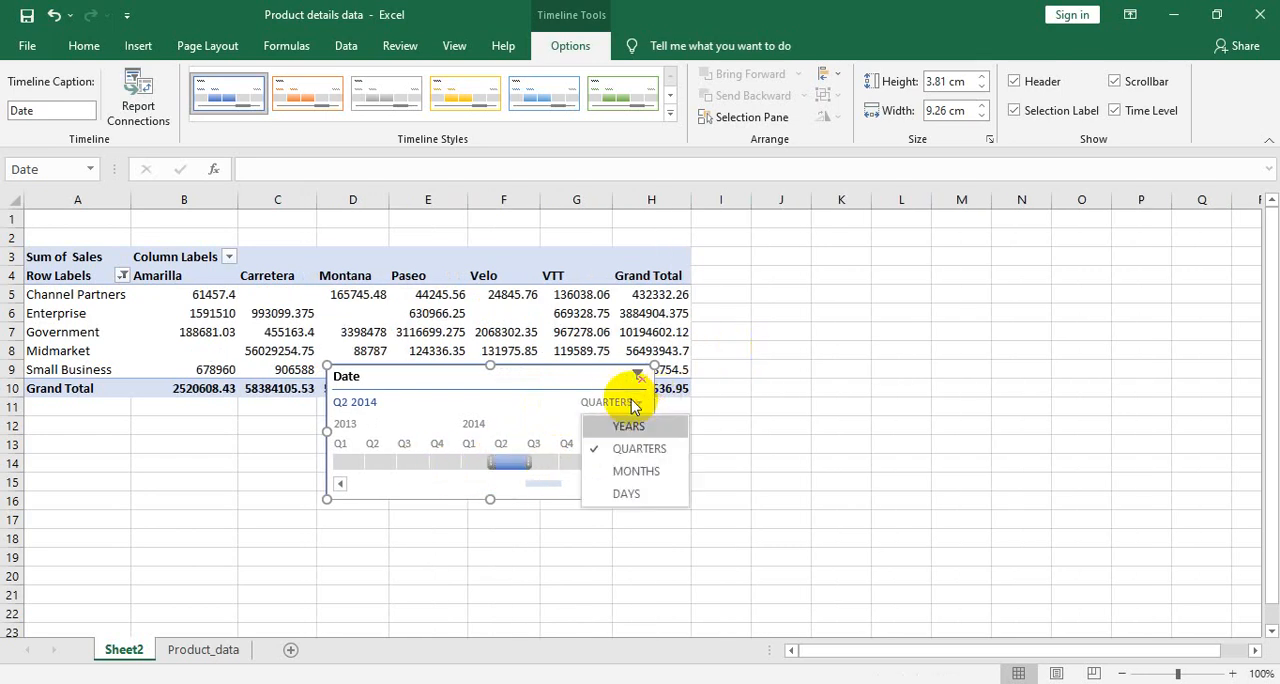
click(628, 426)
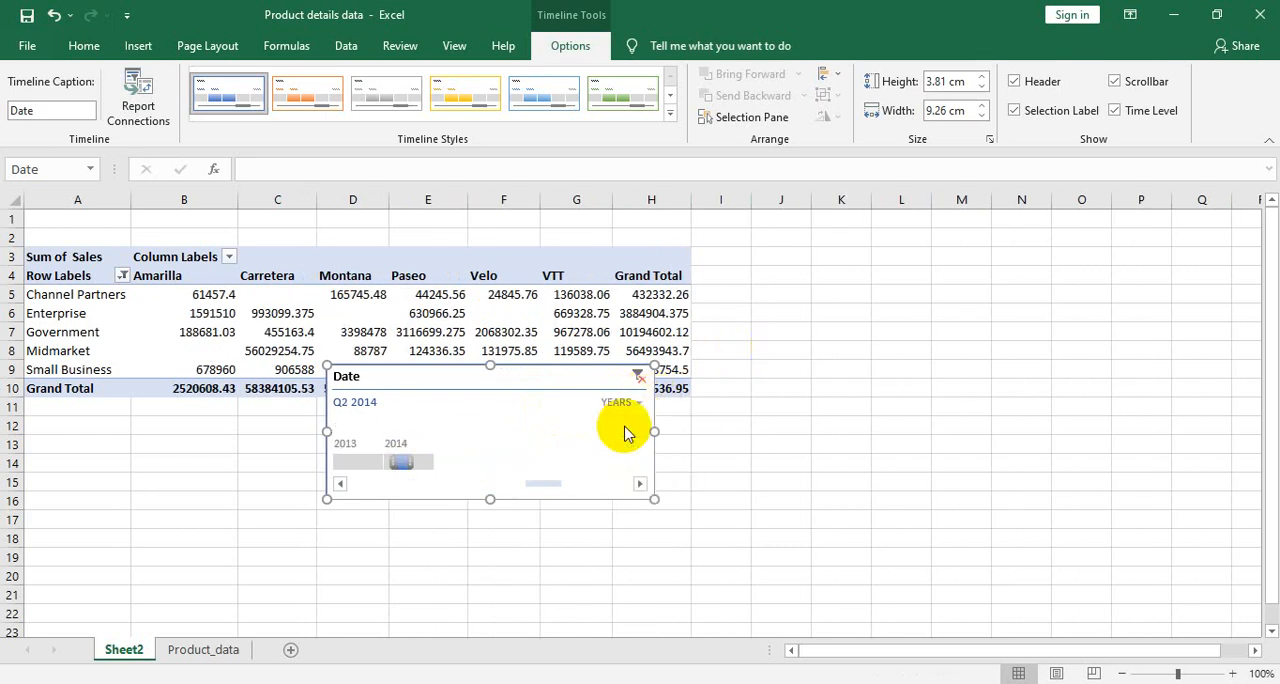
click(364, 462)
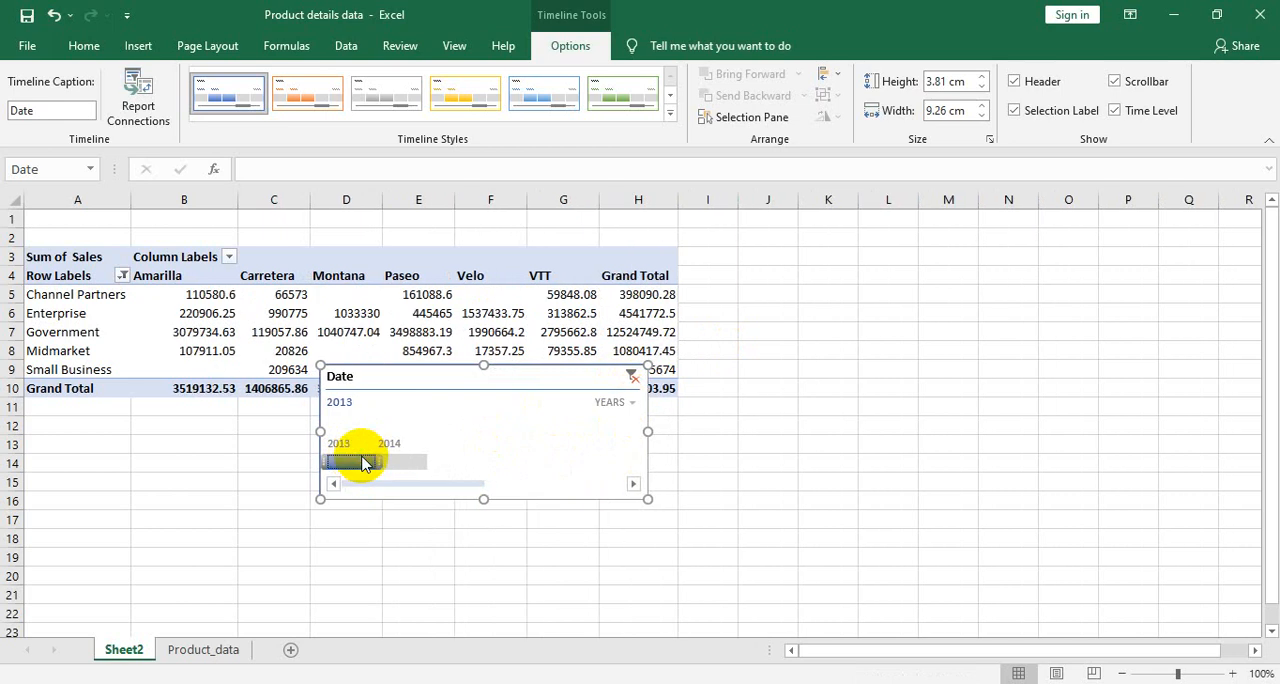
click(392, 462)
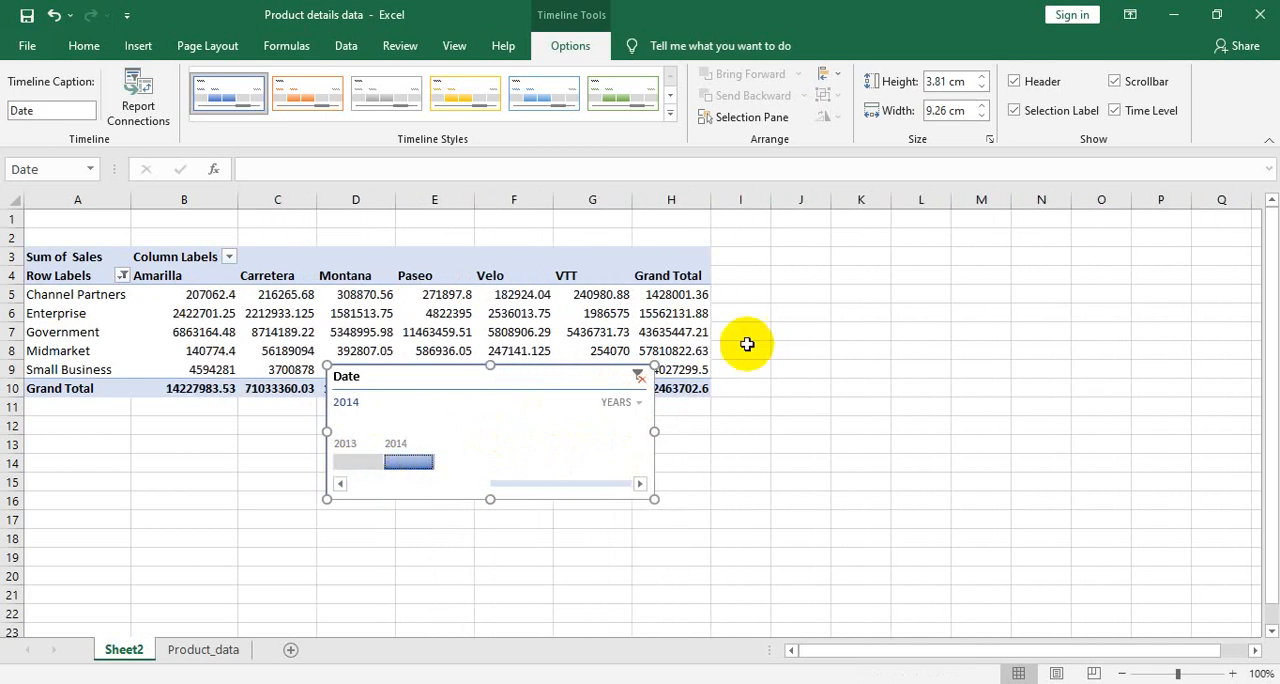
- Switch the Date timeline to the days level and filter the PivotTable by Dec 30, 2013 and finally Jan 1, 2014
click(636, 408)
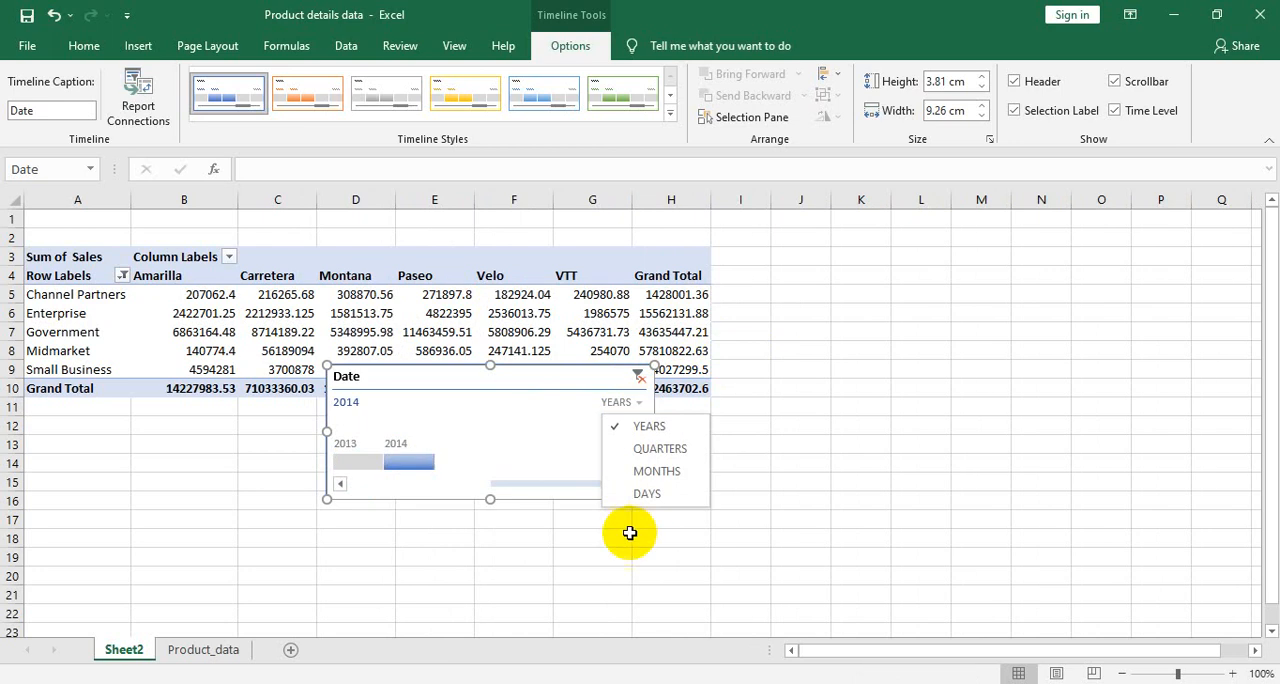
click(640, 494)
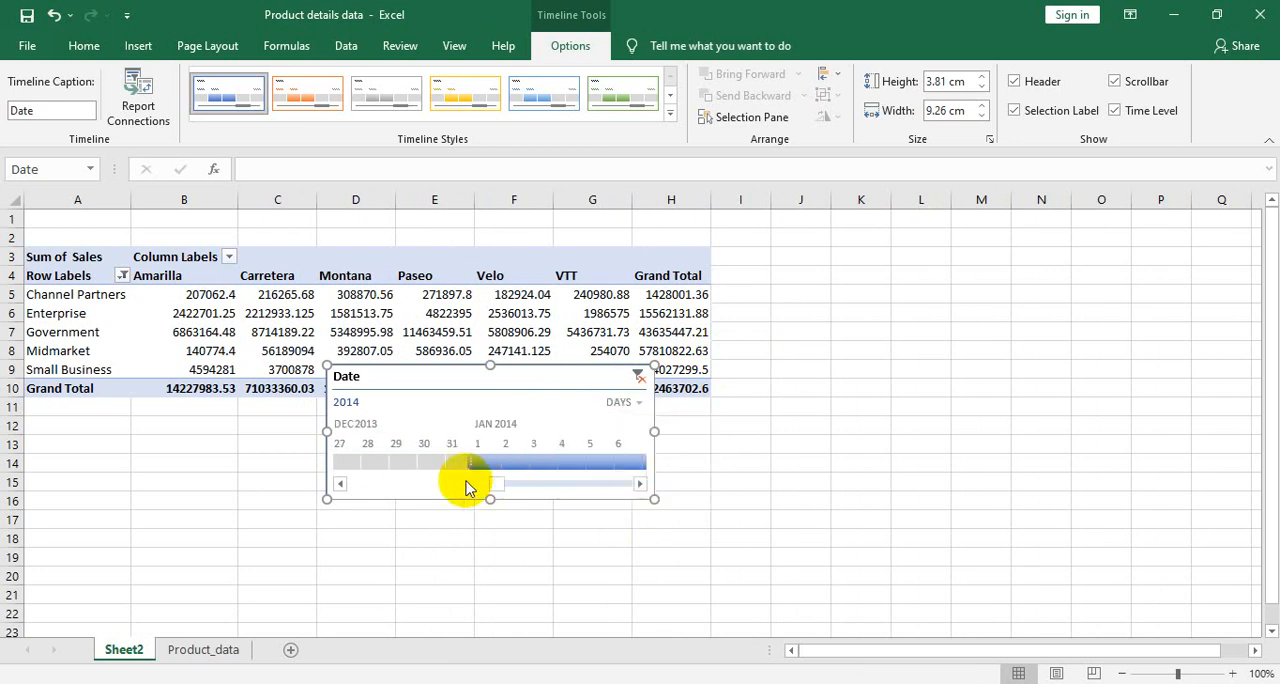
click(441, 463)
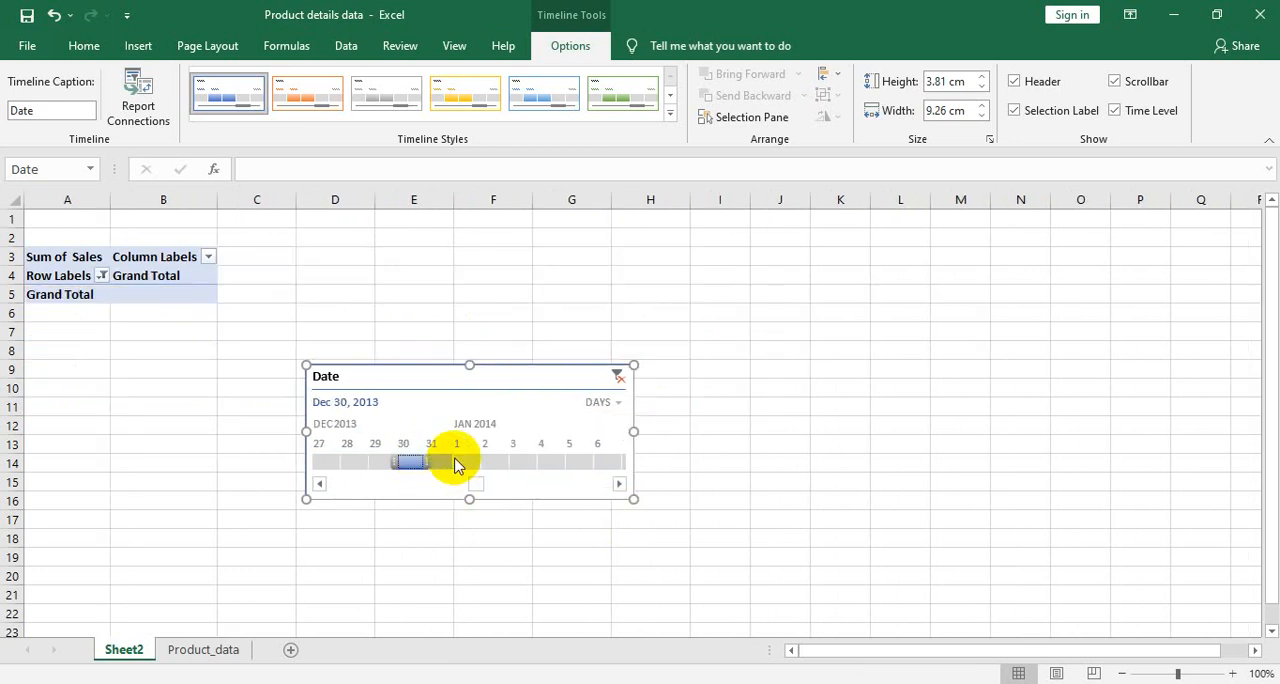
click(458, 463)
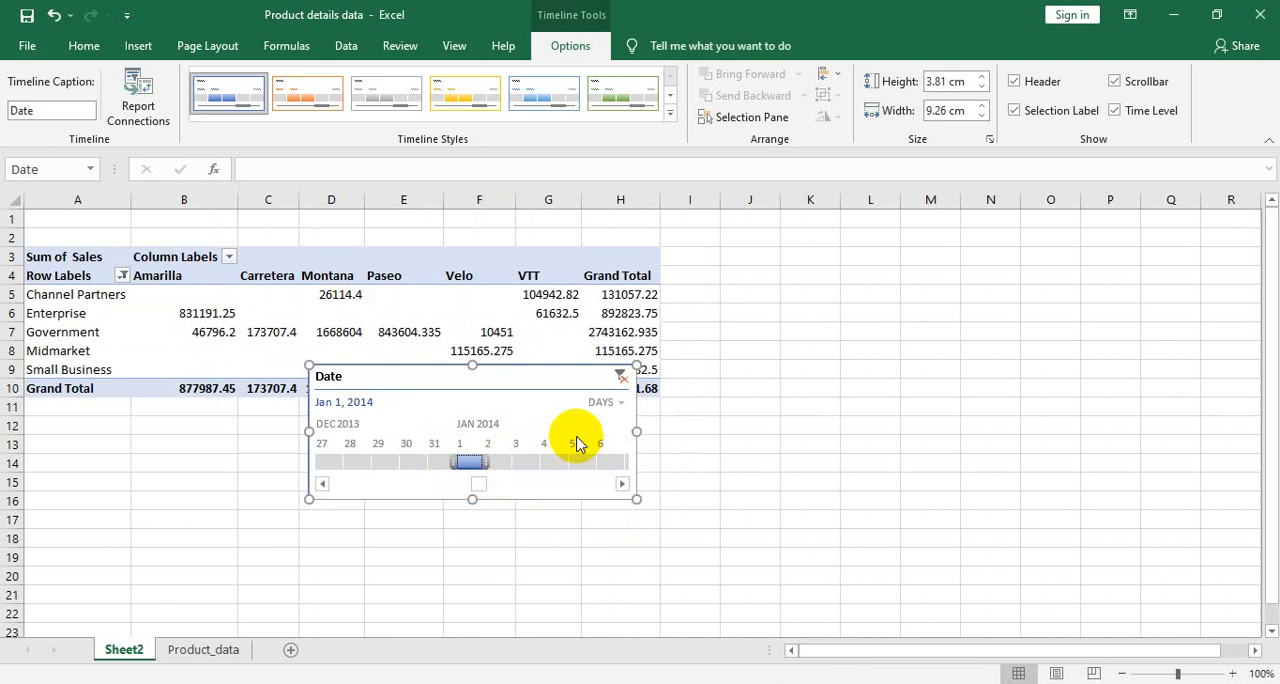
- Clear the Date timeline's filter and remove the timeline from Sheet2
click(621, 378)
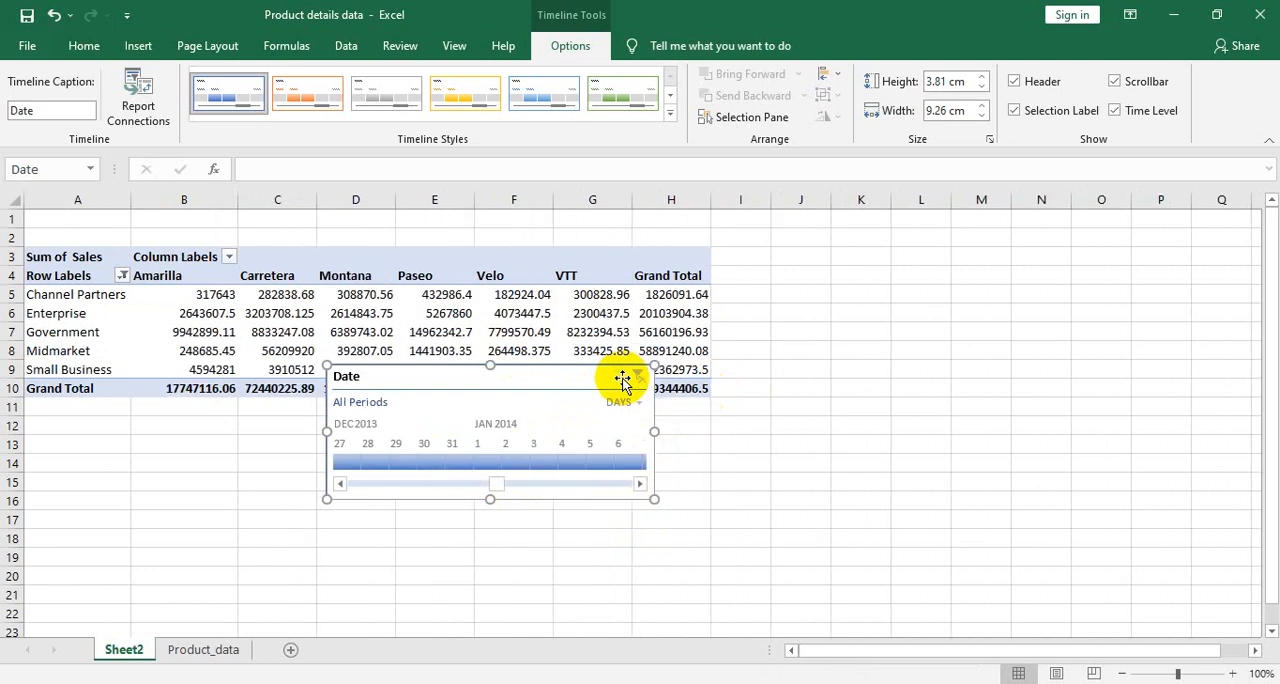
right_click(642, 379)
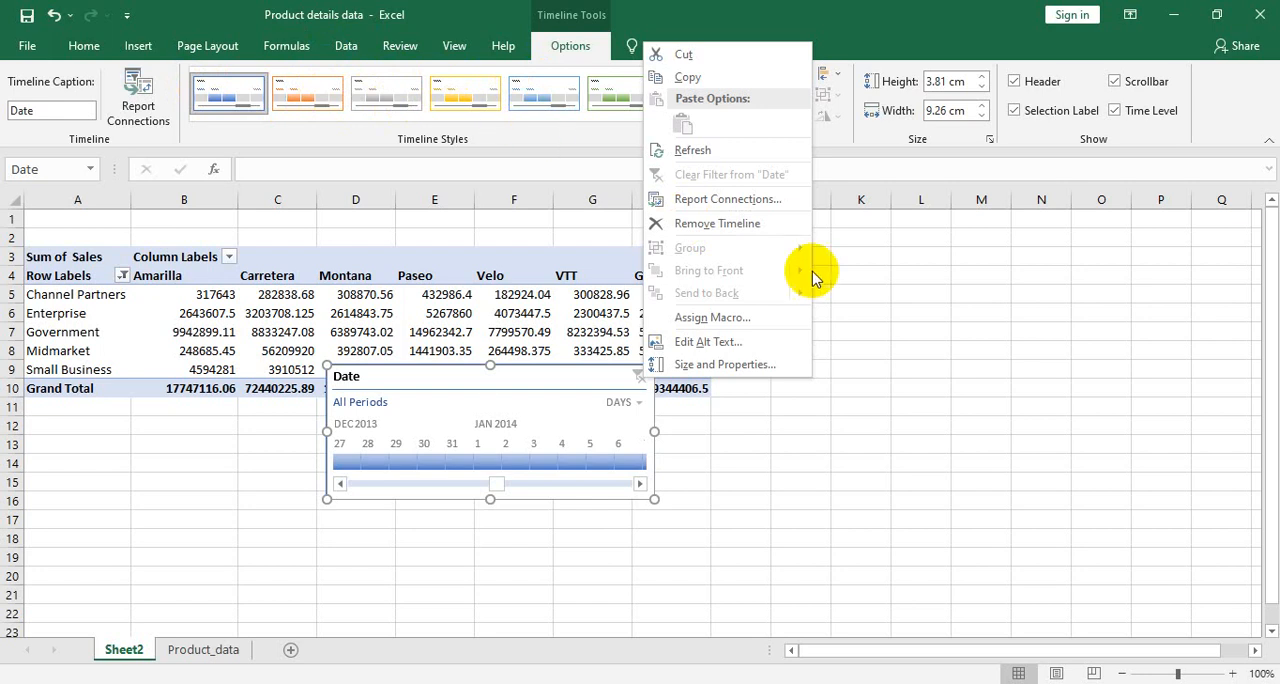
click(740, 224)
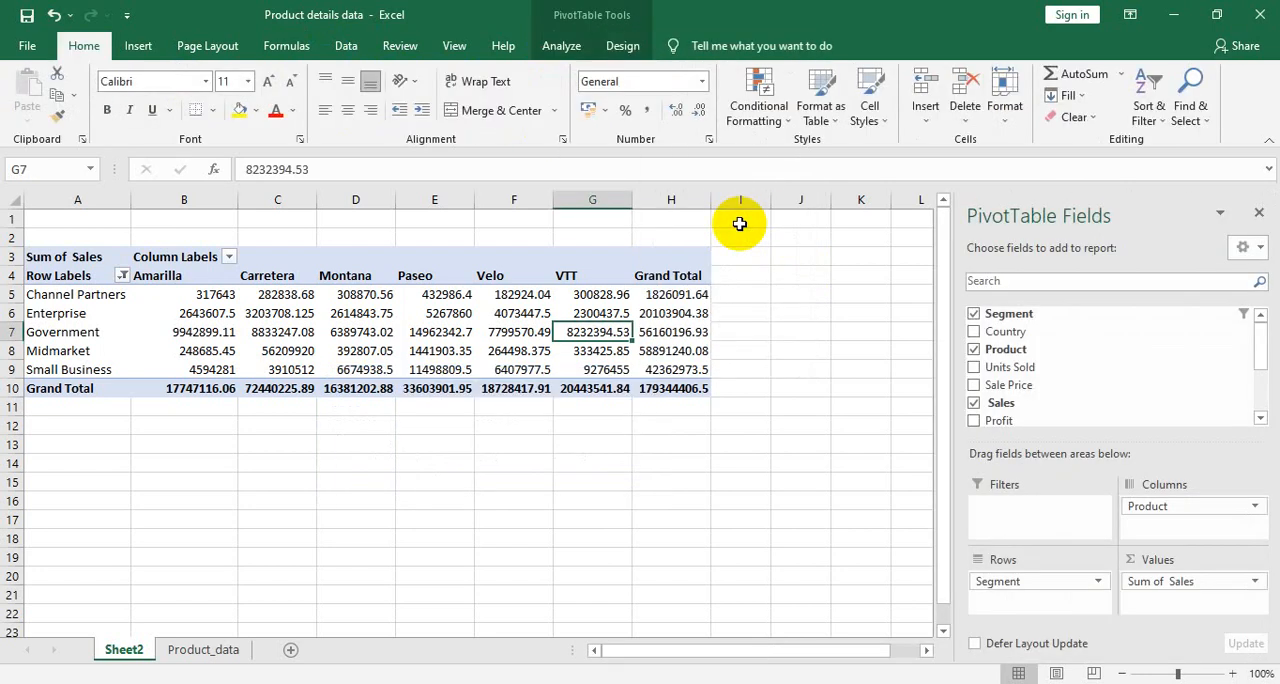
- Empty the Sheet2 PivotTable by removing Segment from the rows, Product from the columns and Sum of Sales from the values
click(562, 45)
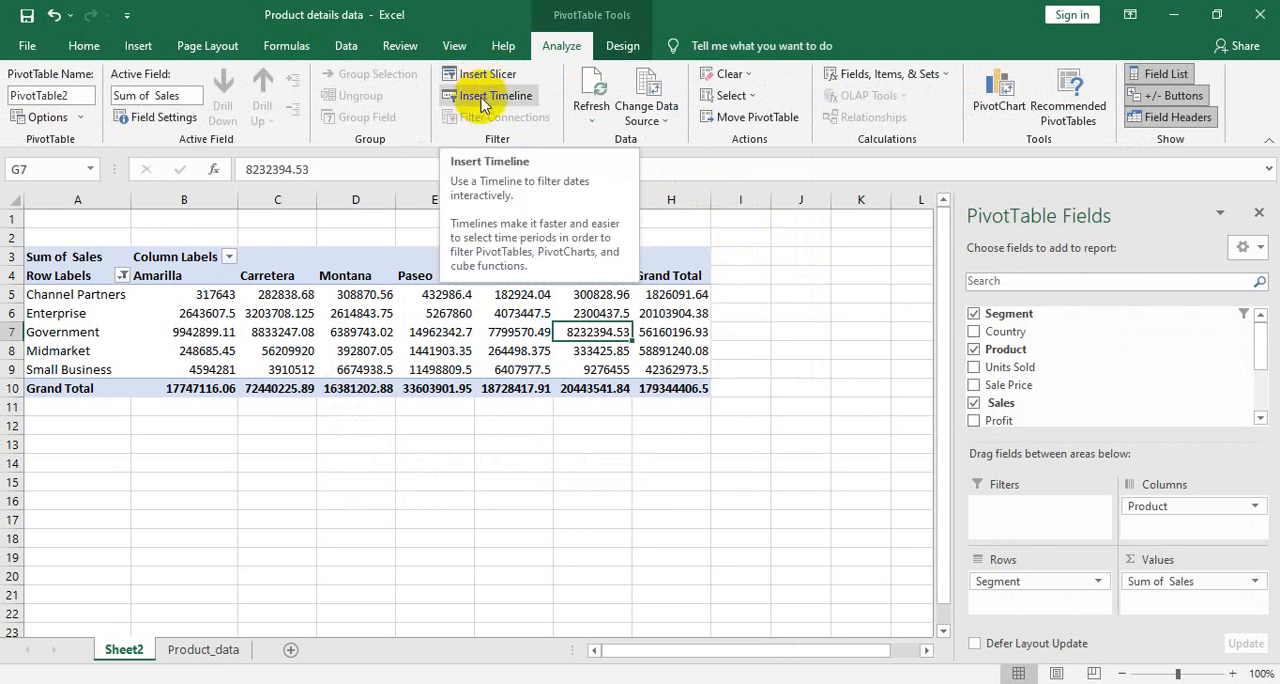
click(378, 294)
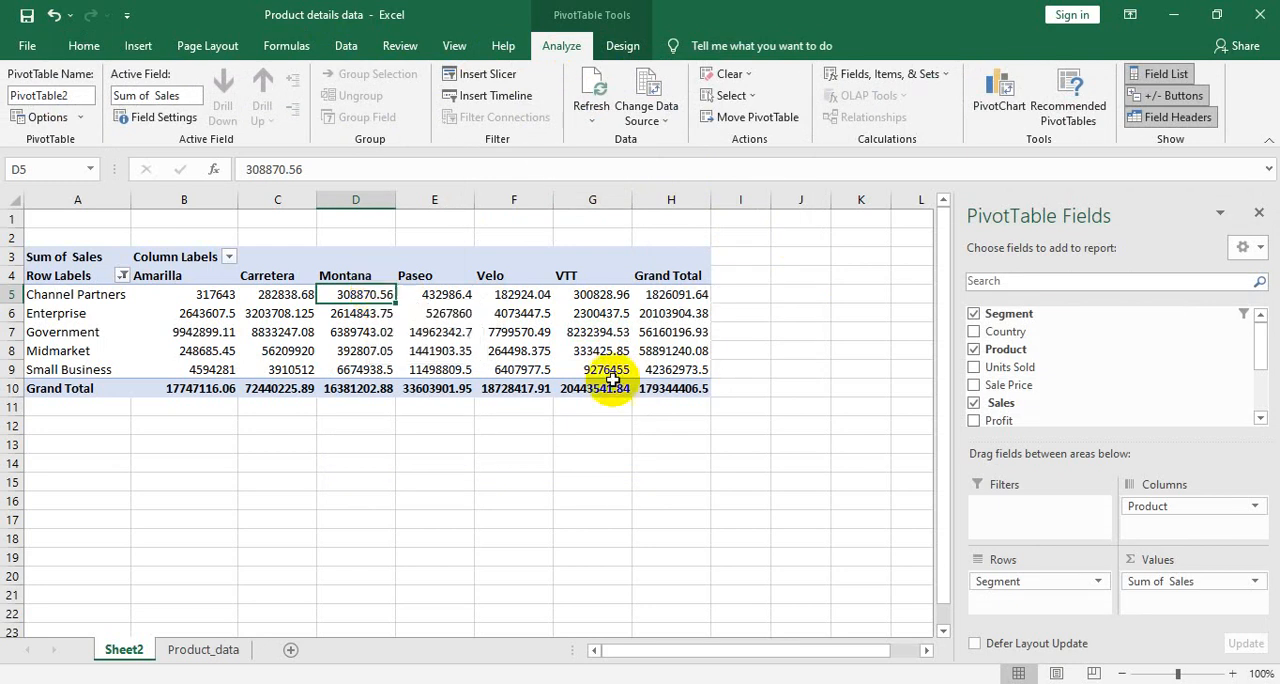
drag(1022, 583, 1037, 366)
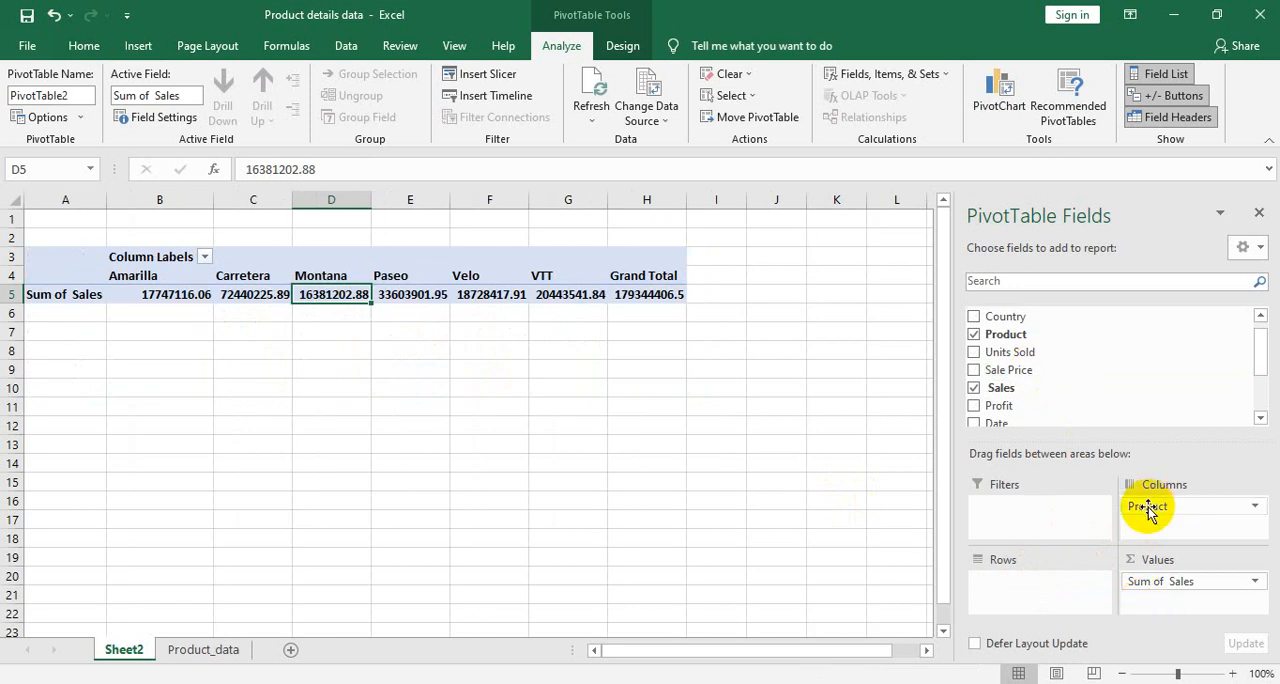
drag(1147, 510, 1071, 394)
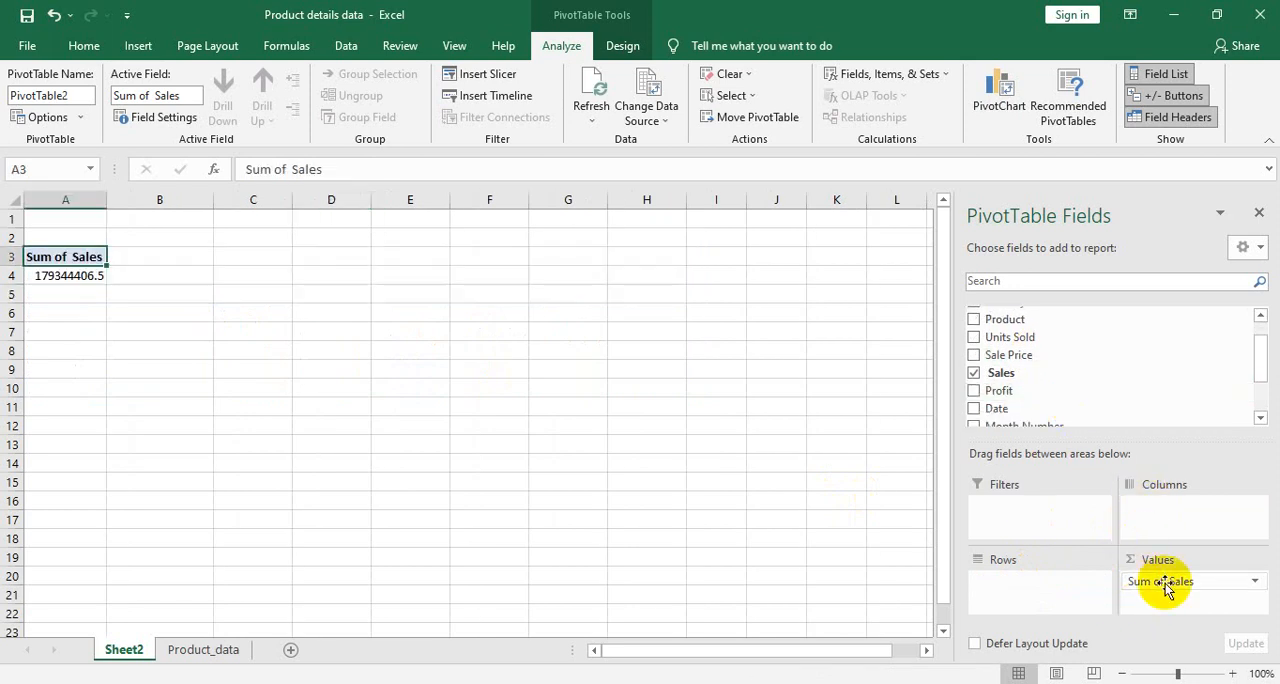
drag(1165, 588, 1050, 338)
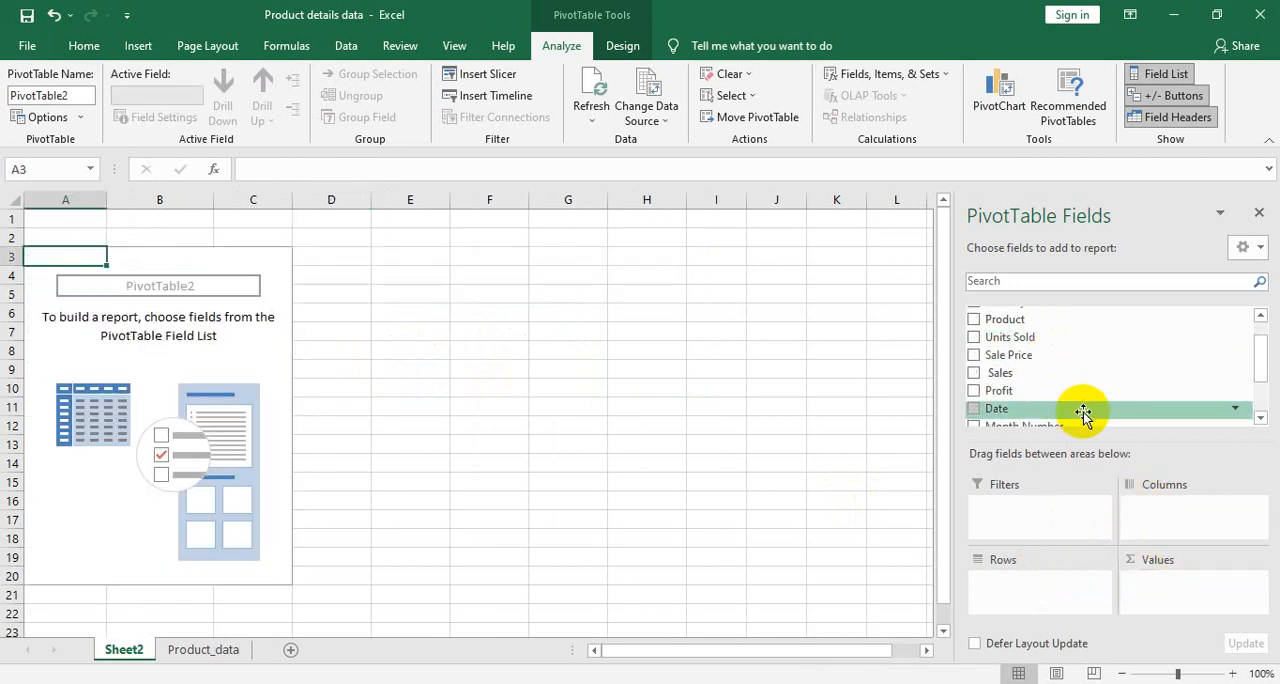
- Rebuild the PivotTable with Country as the rows and the sum of Sale Price as the values
drag(1258, 362, 1258, 347)
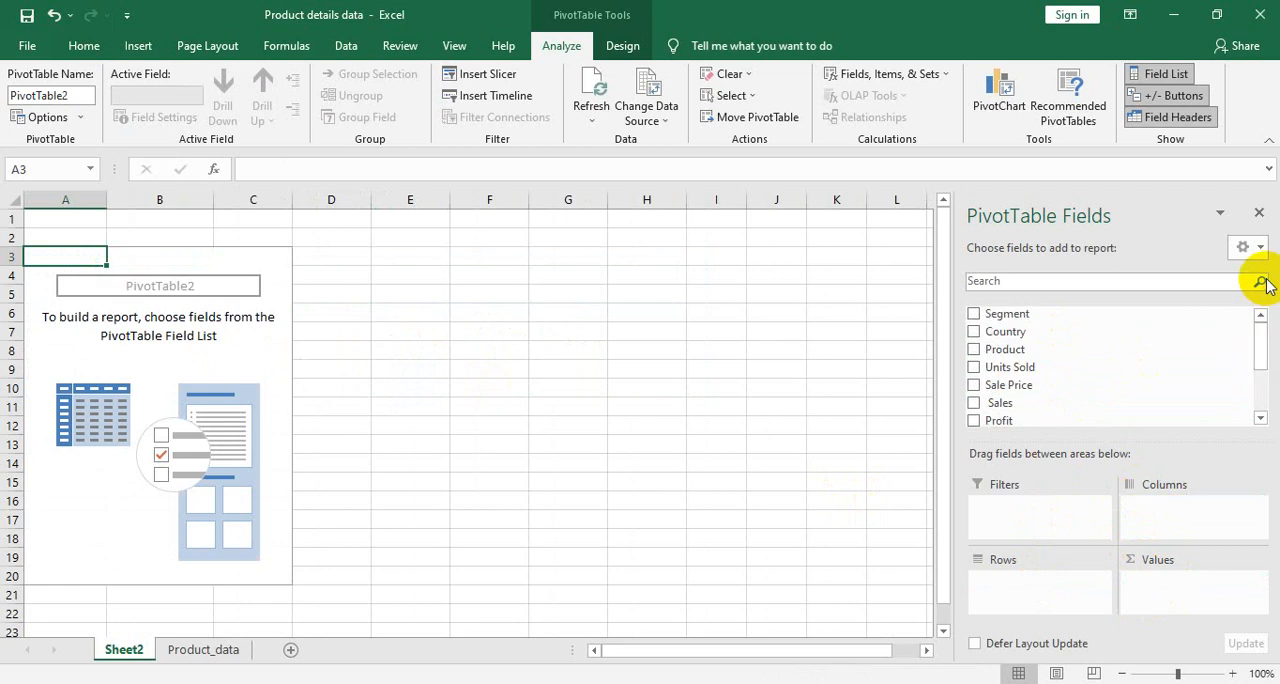
drag(1116, 331, 1045, 587)
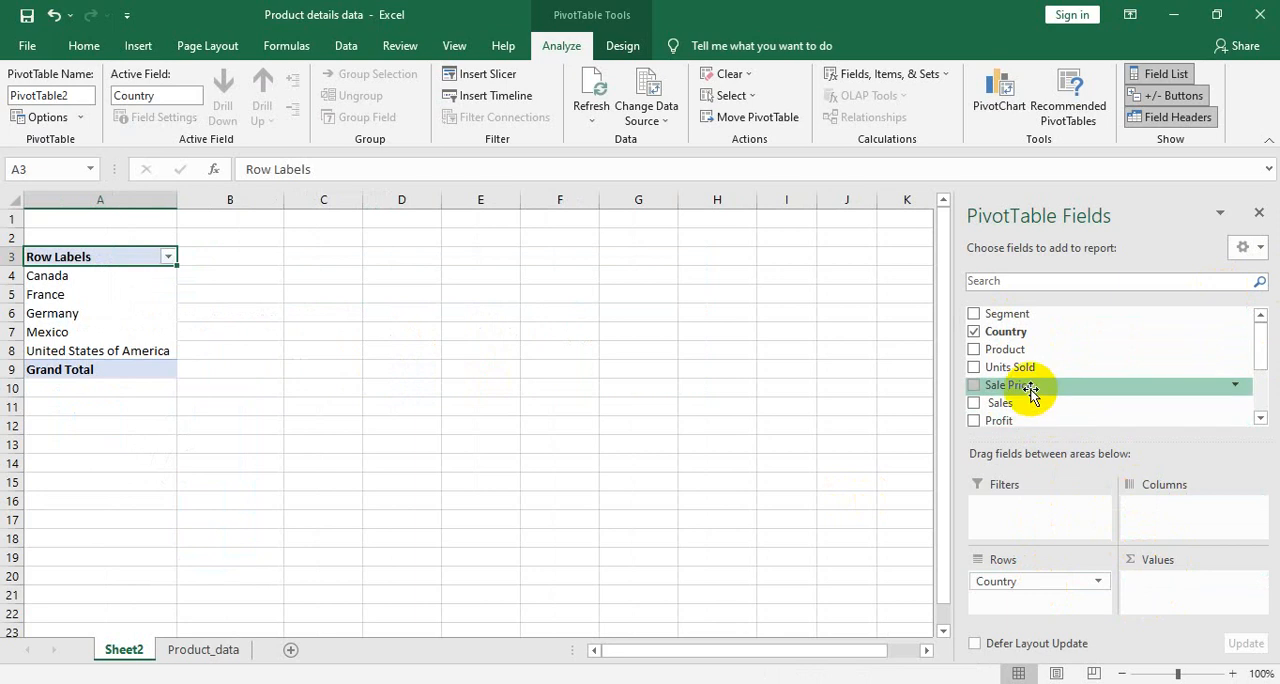
drag(1031, 393, 1170, 586)
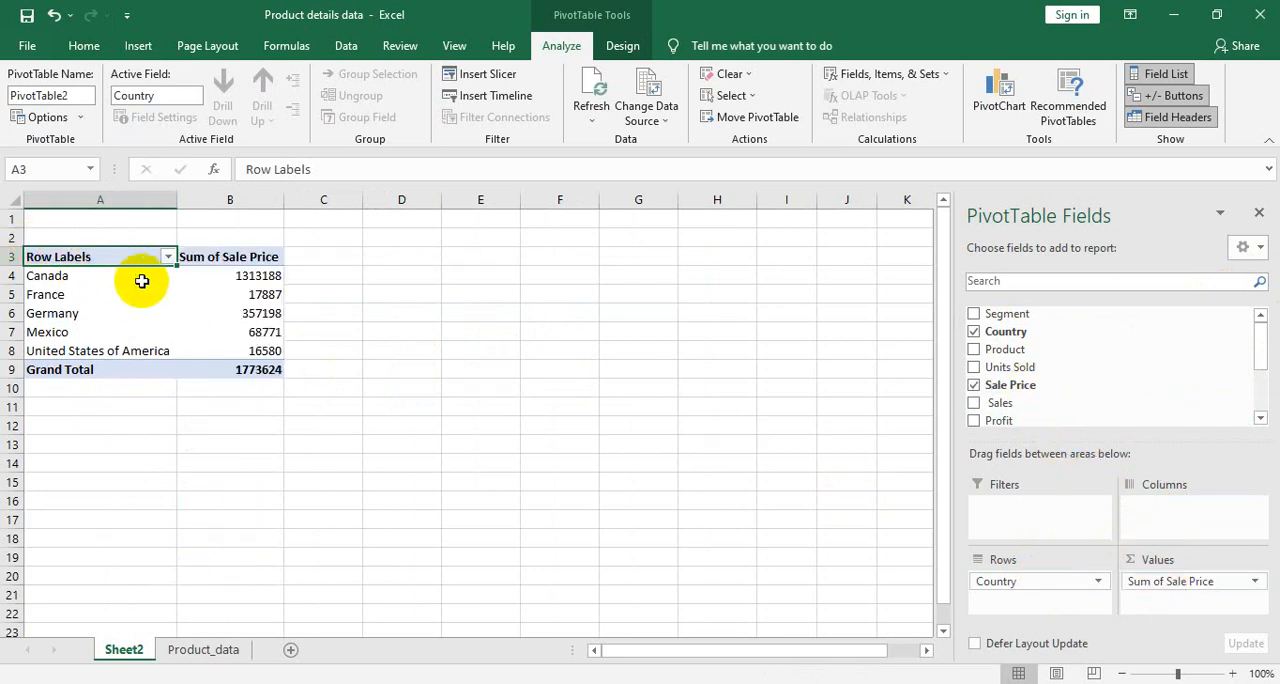
mouse_move(260, 295)
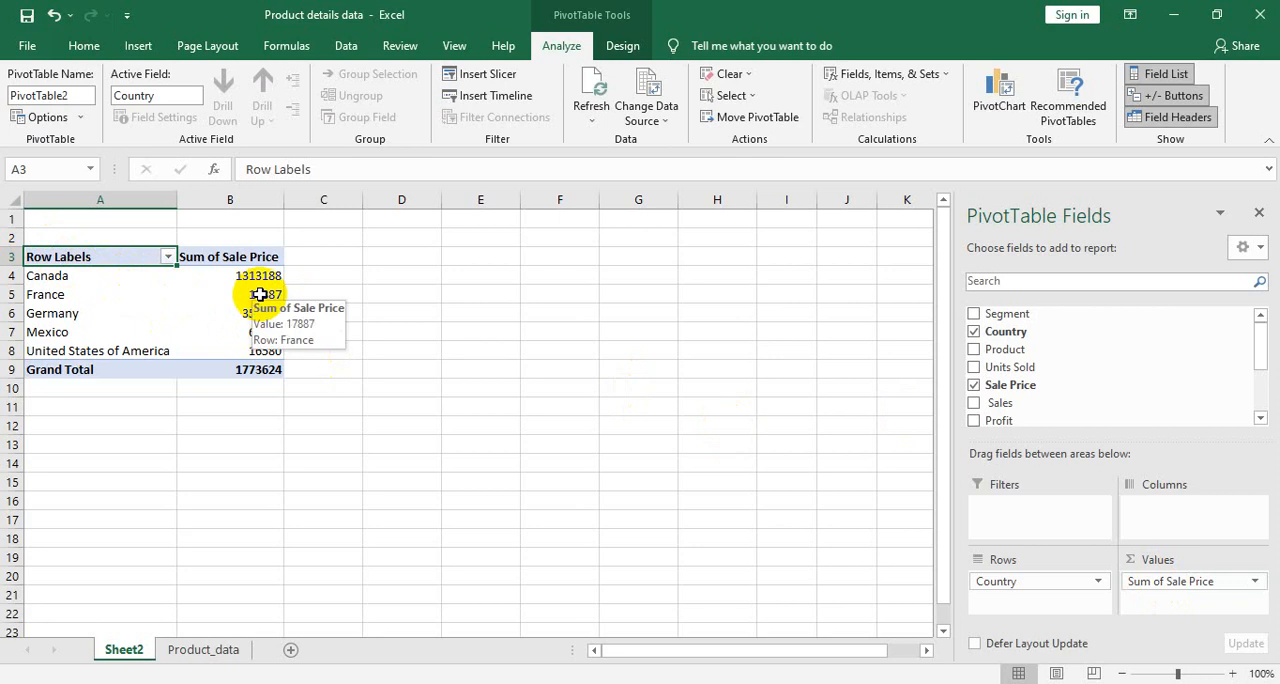
- Insert a pie PivotChart based on the Country and Sale Price PivotTable
click(138, 45)
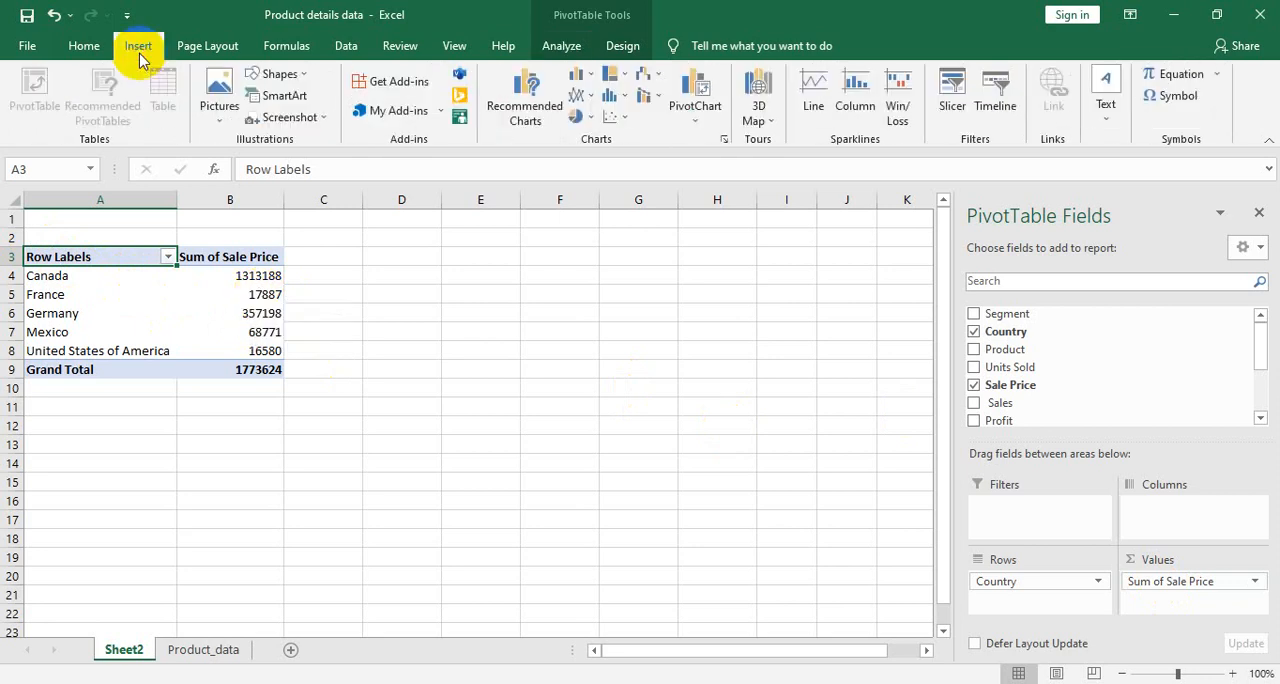
click(701, 108)
click(712, 140)
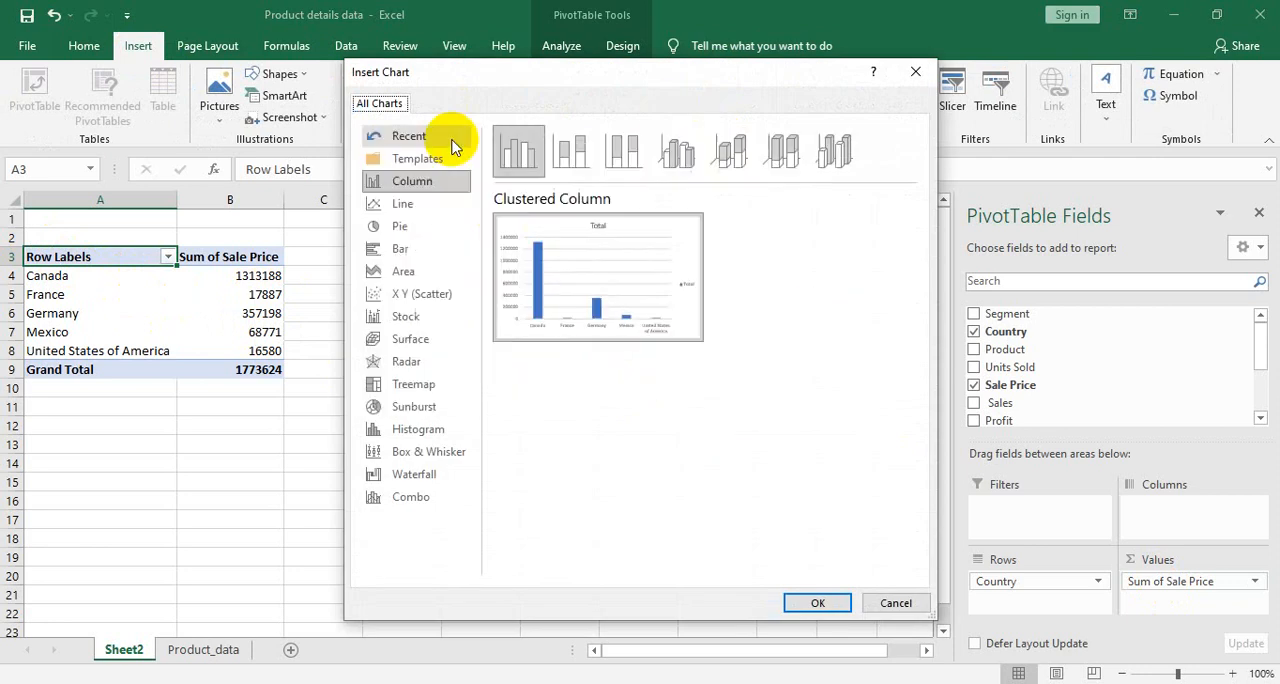
click(408, 228)
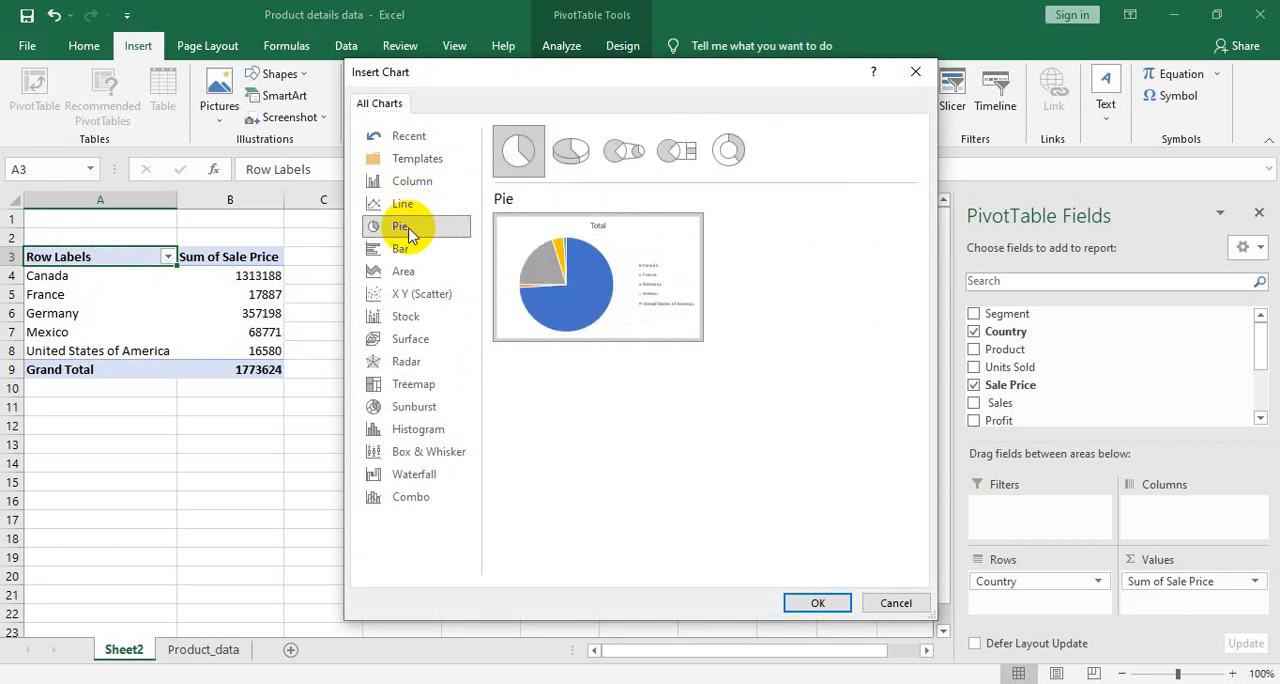
mouse_move(567, 277)
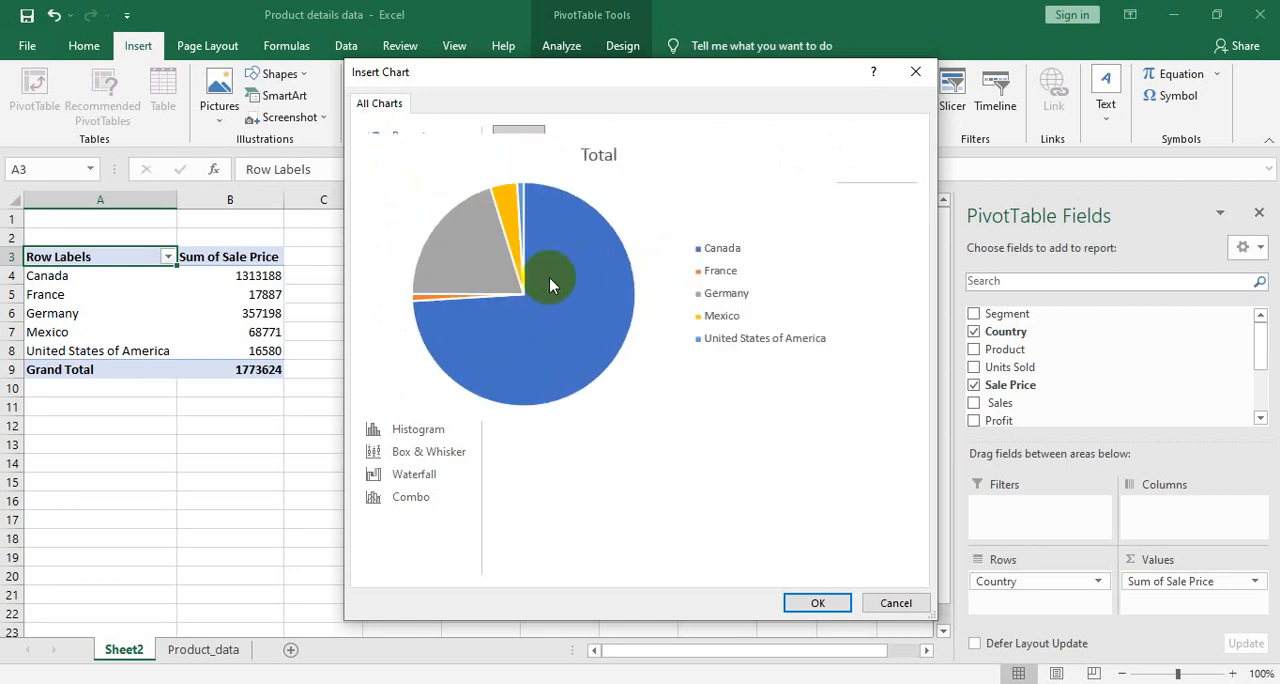
click(817, 603)
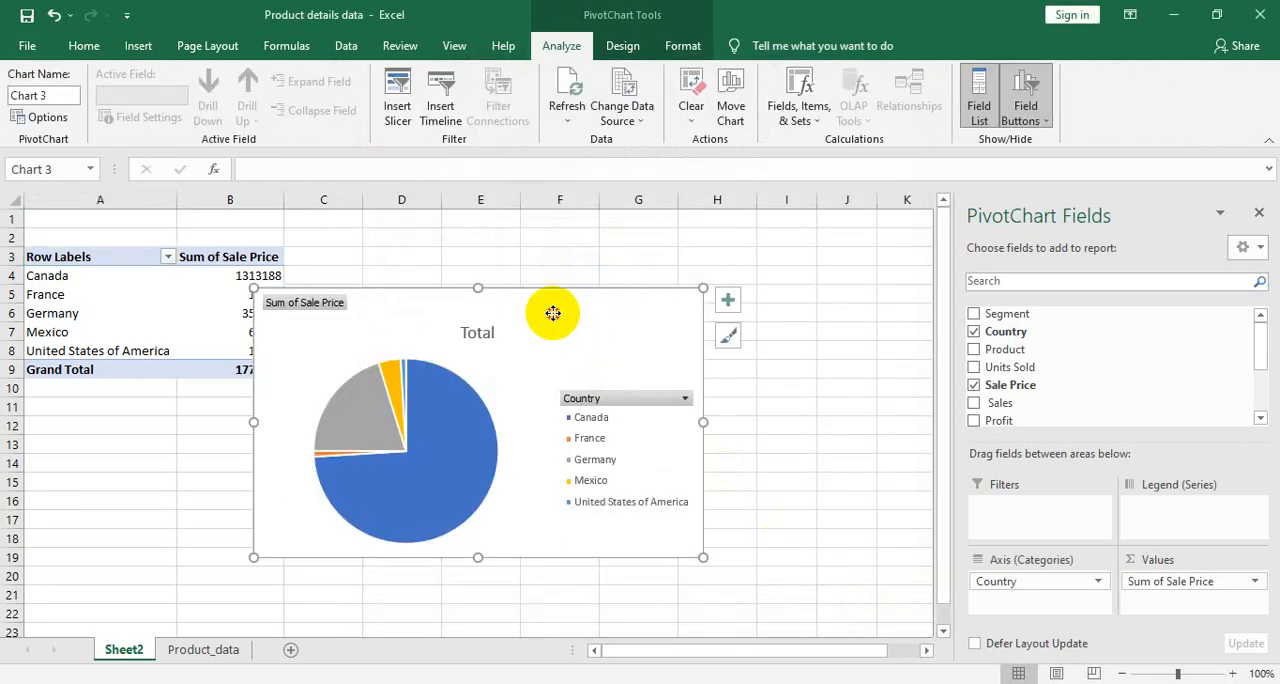
- Move the pie PivotChart directly beside the PivotTable, starting at row 3, and resize it to span about columns C to H down to row 16
drag(552, 313, 583, 271)
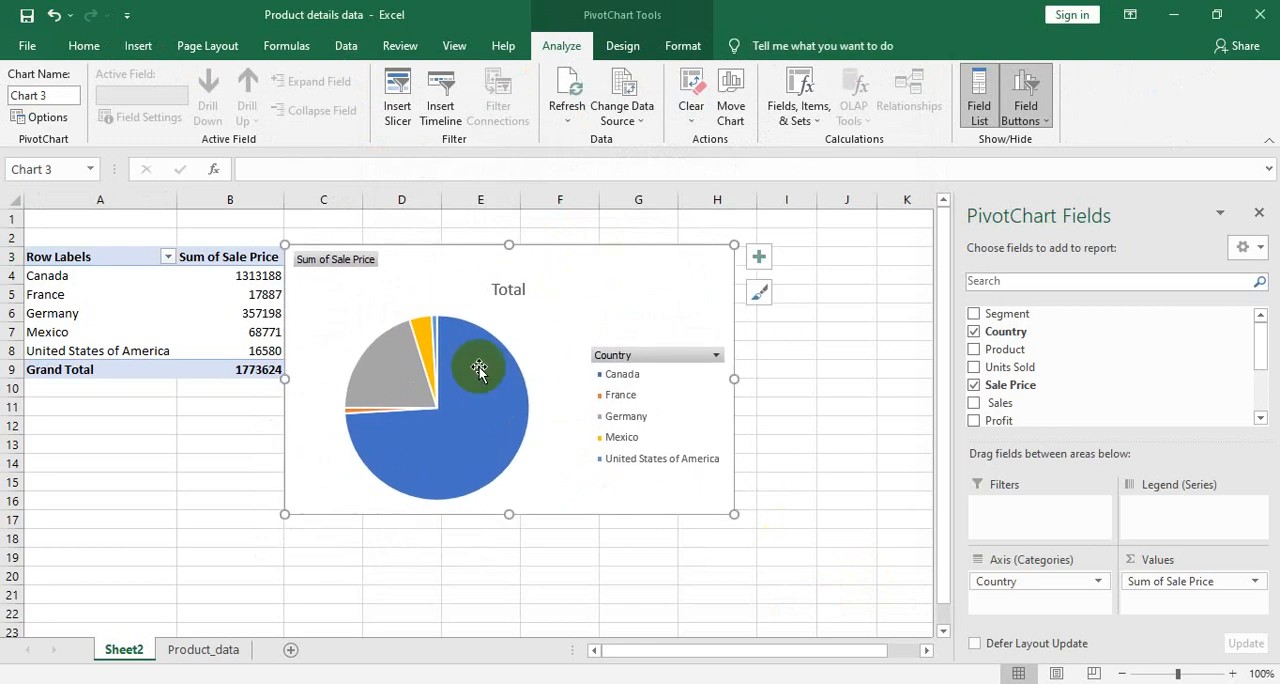
drag(509, 514, 510, 457)
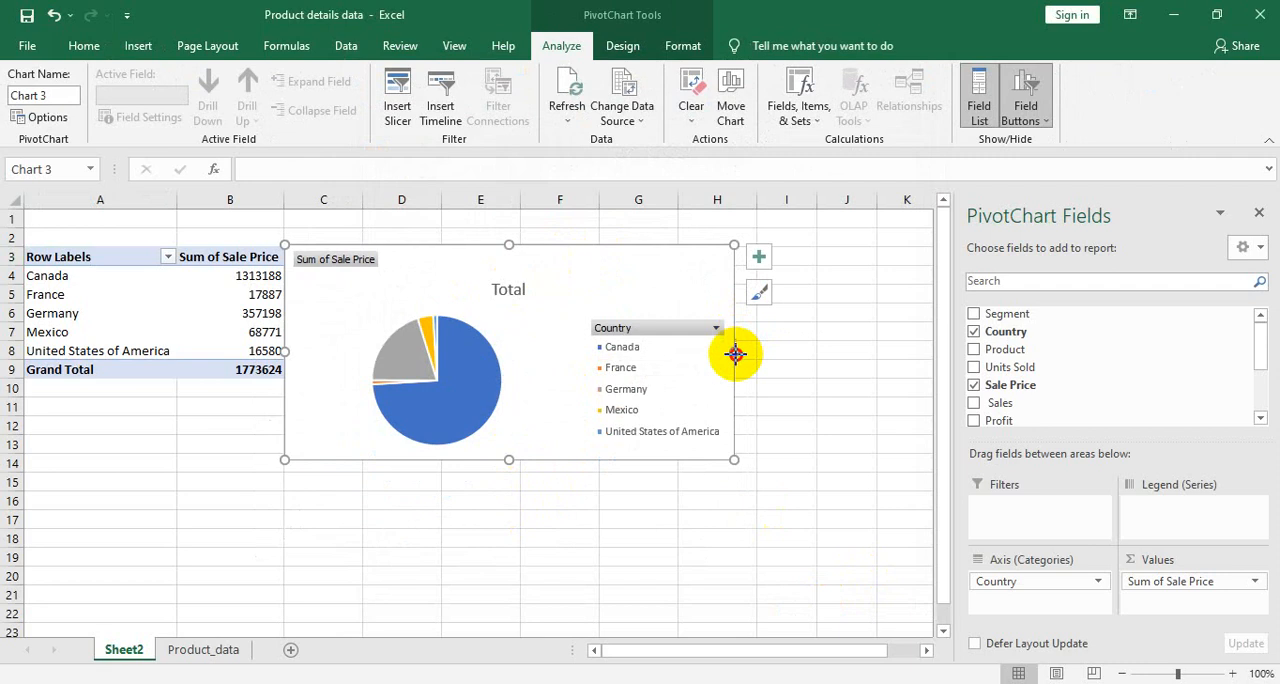
drag(735, 353, 601, 343)
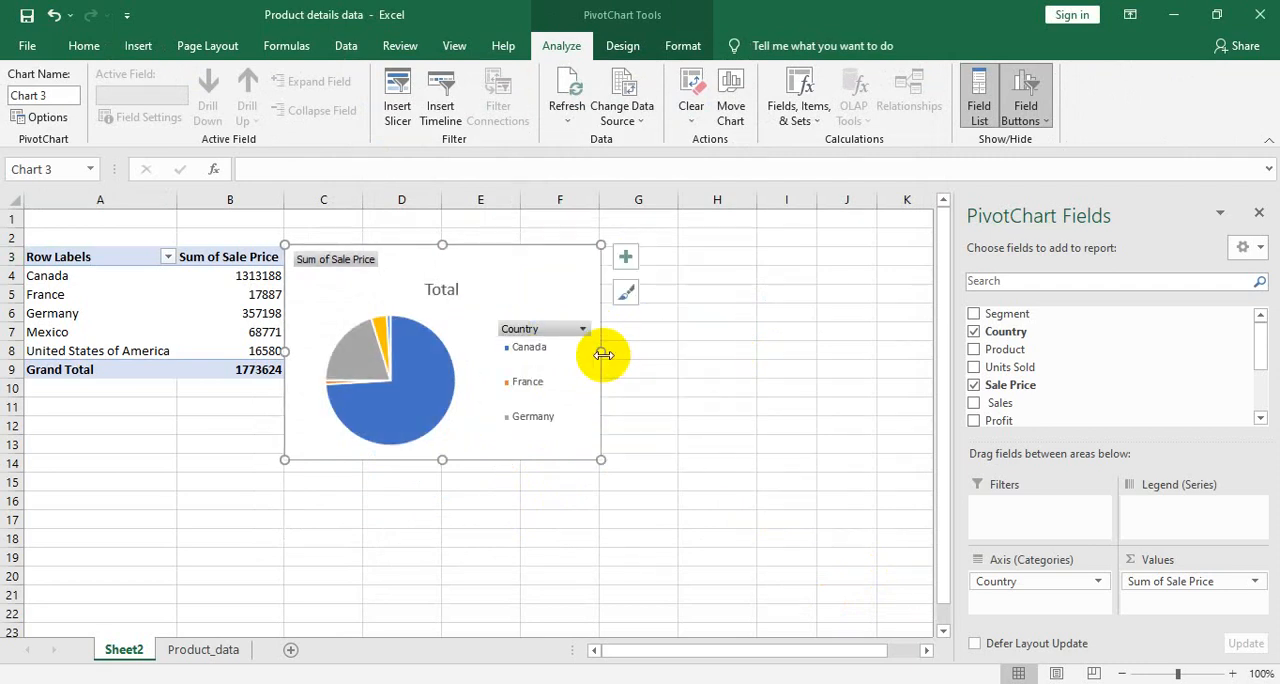
drag(601, 353, 703, 350)
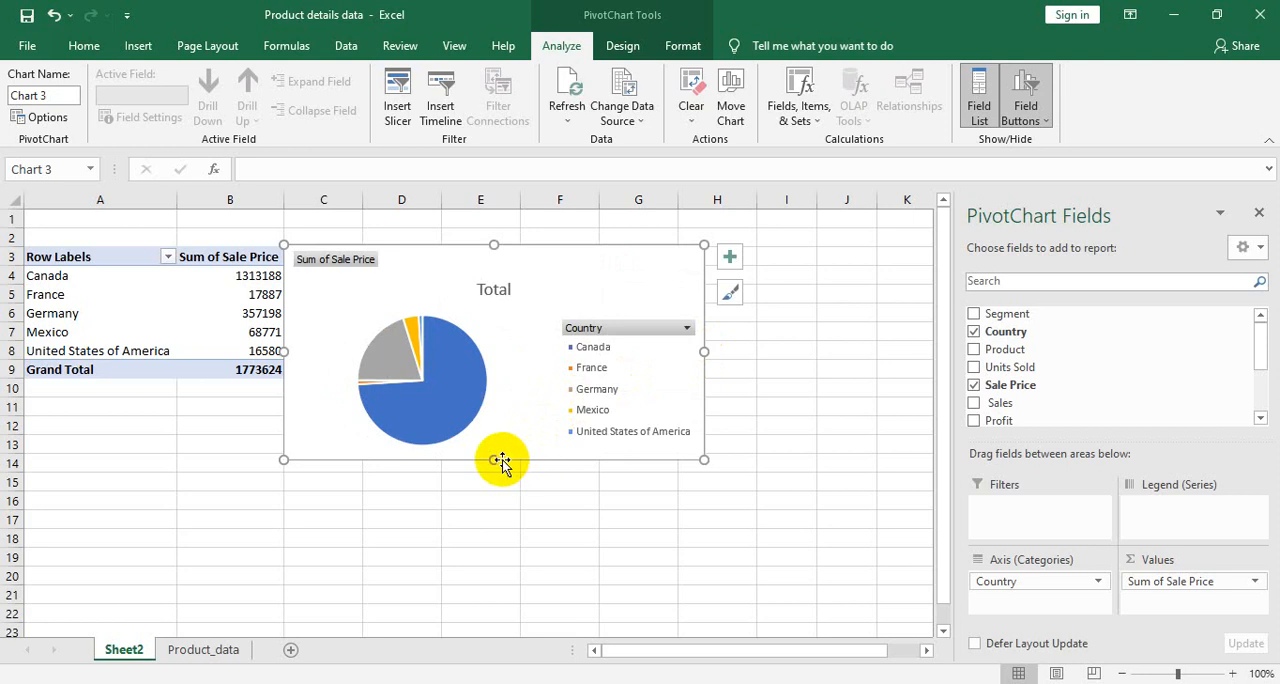
drag(493, 459, 493, 508)
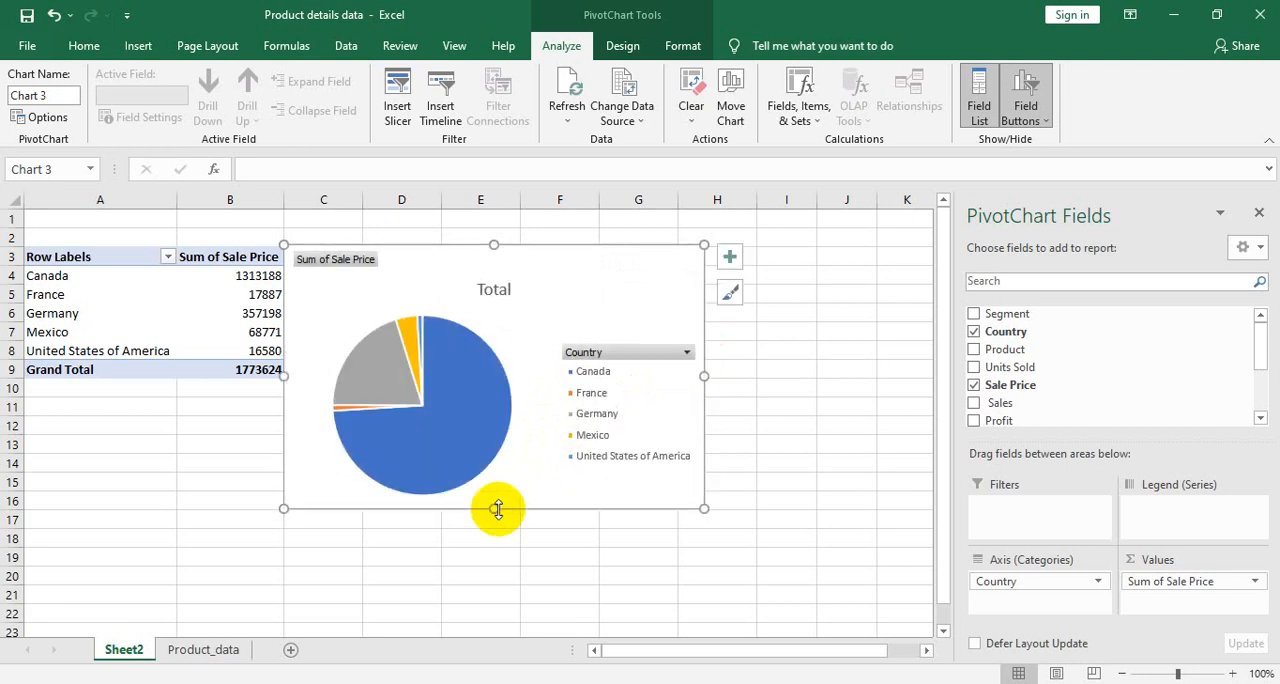
- Filter the pie PivotChart's Country field to show only Germany
click(688, 354)
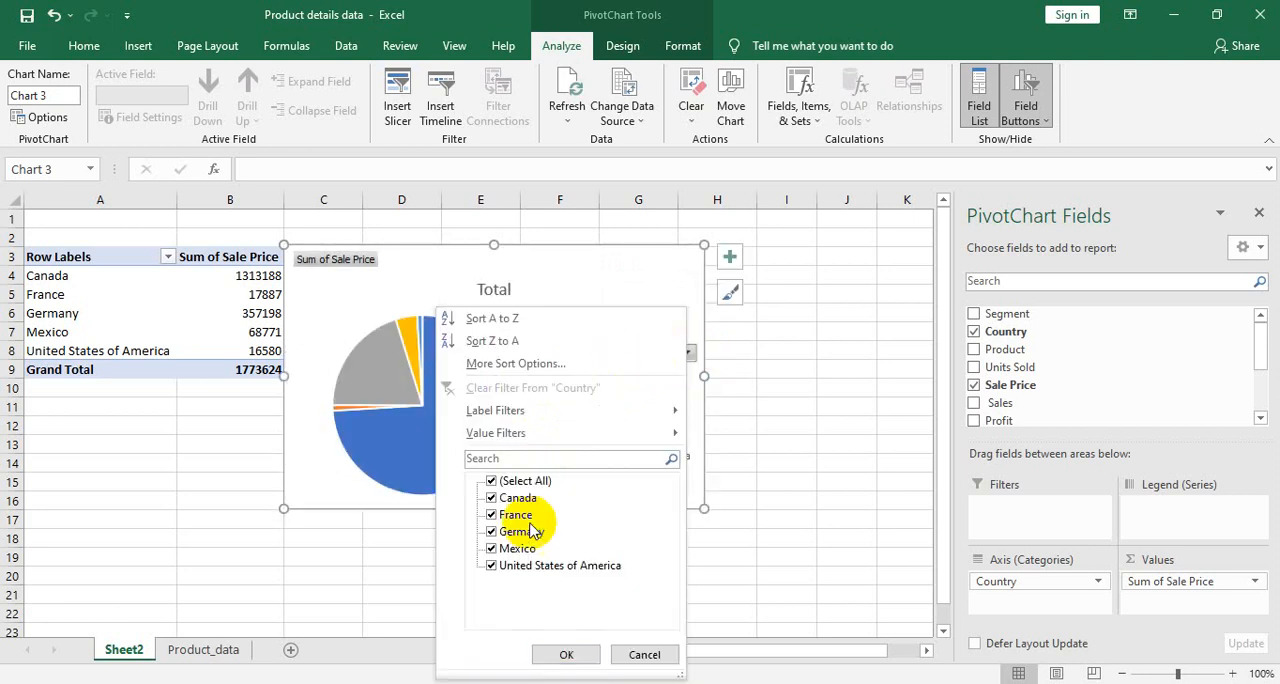
click(509, 475)
click(504, 484)
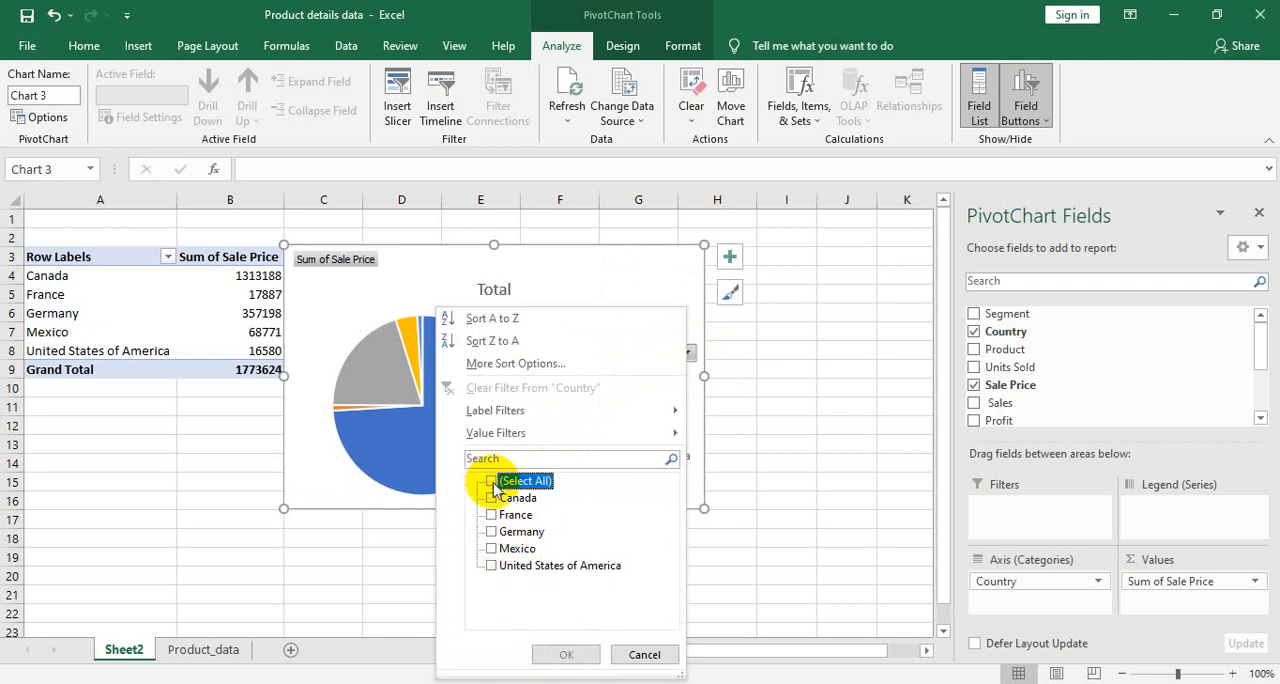
click(493, 548)
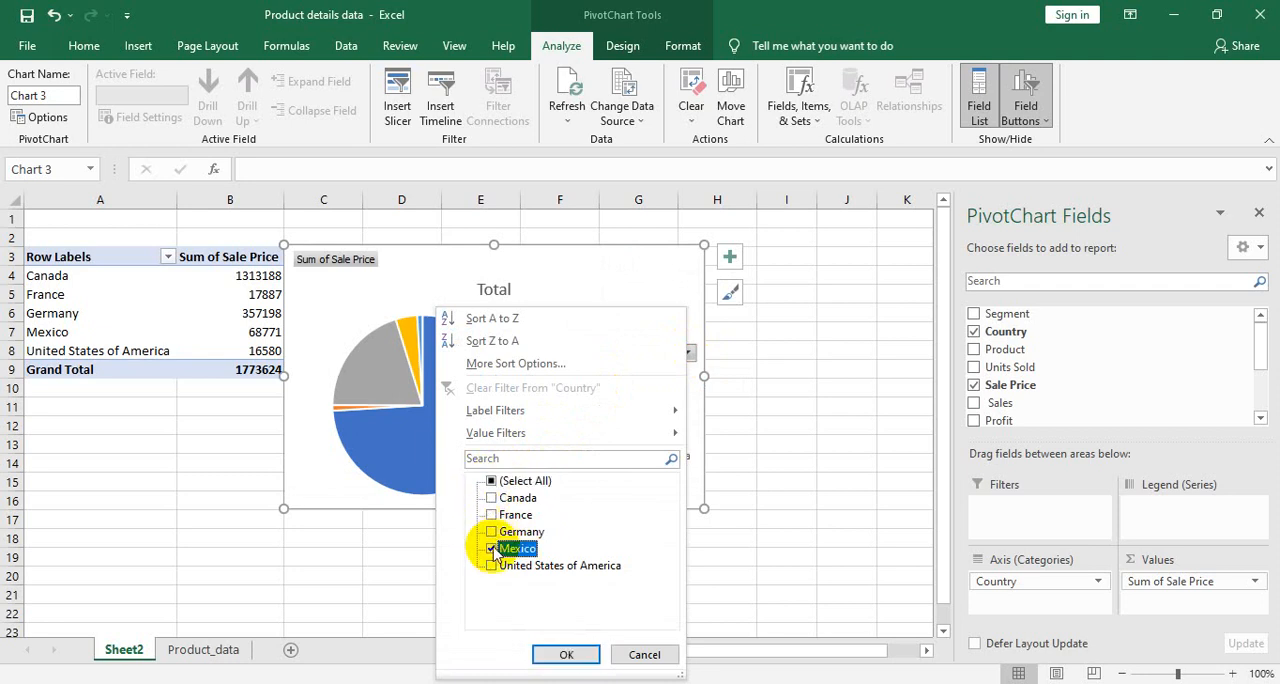
click(491, 548)
click(491, 531)
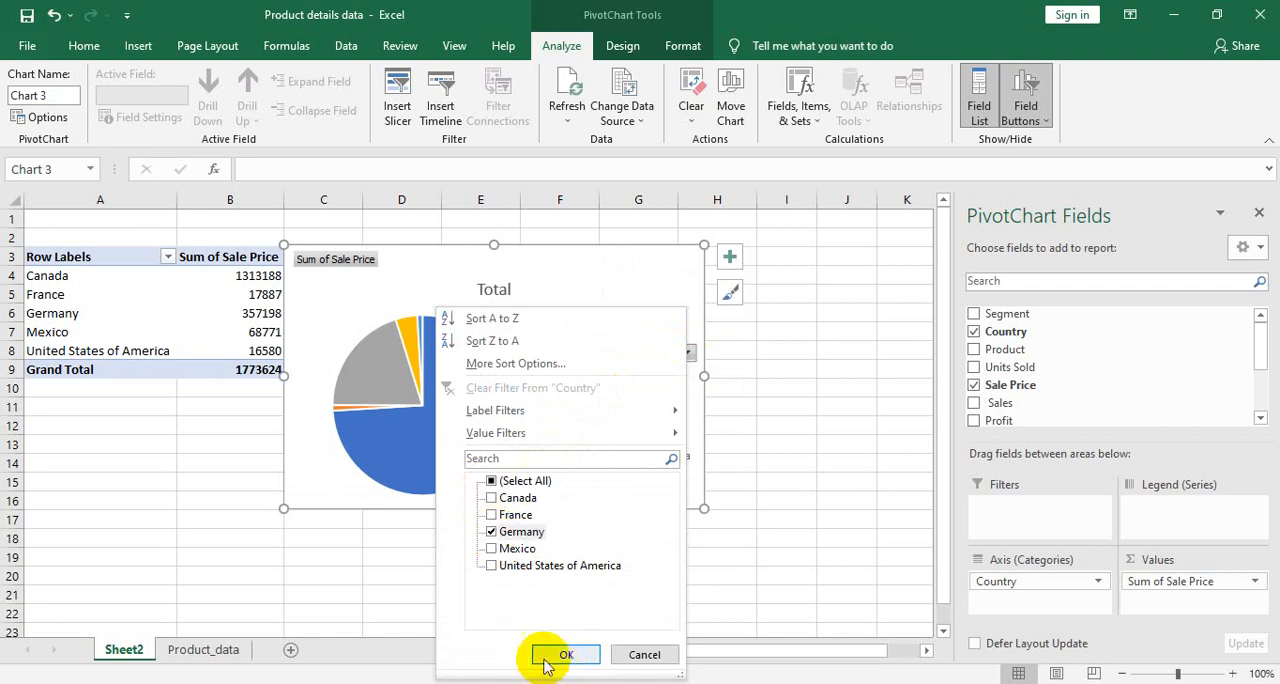
click(560, 658)
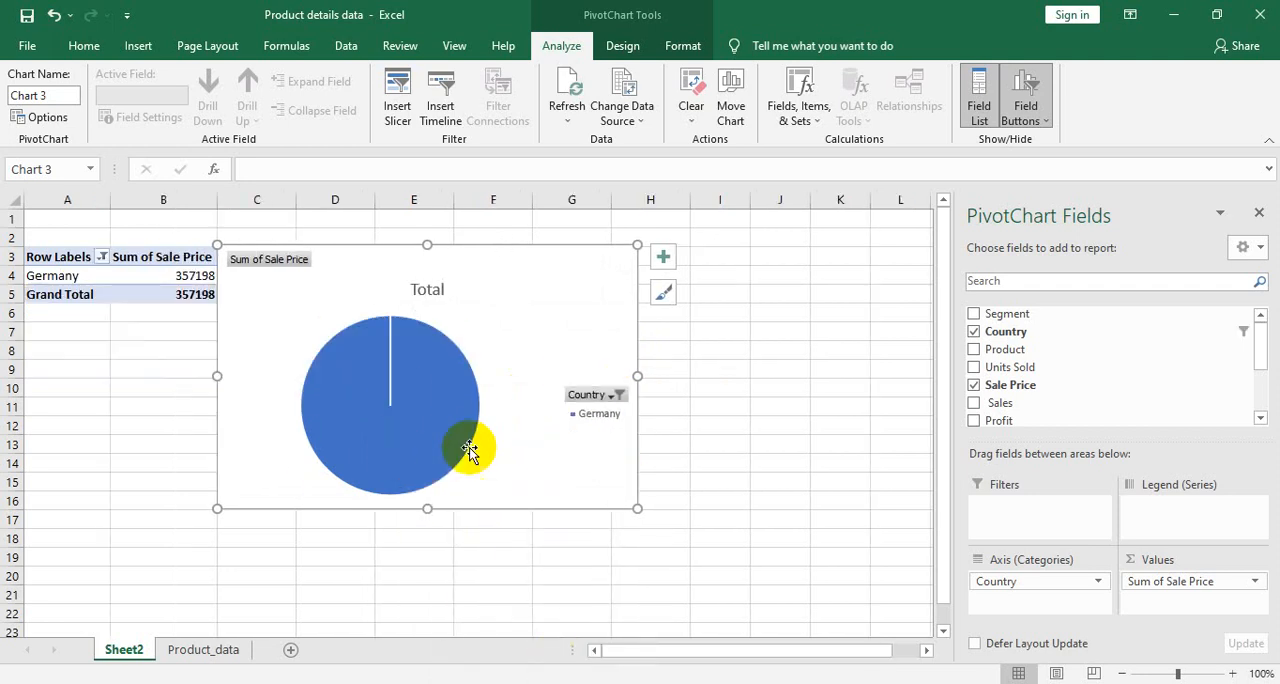
- Show all countries in the pie PivotChart again by reselecting every item in the Country filter
mouse_move(431, 397)
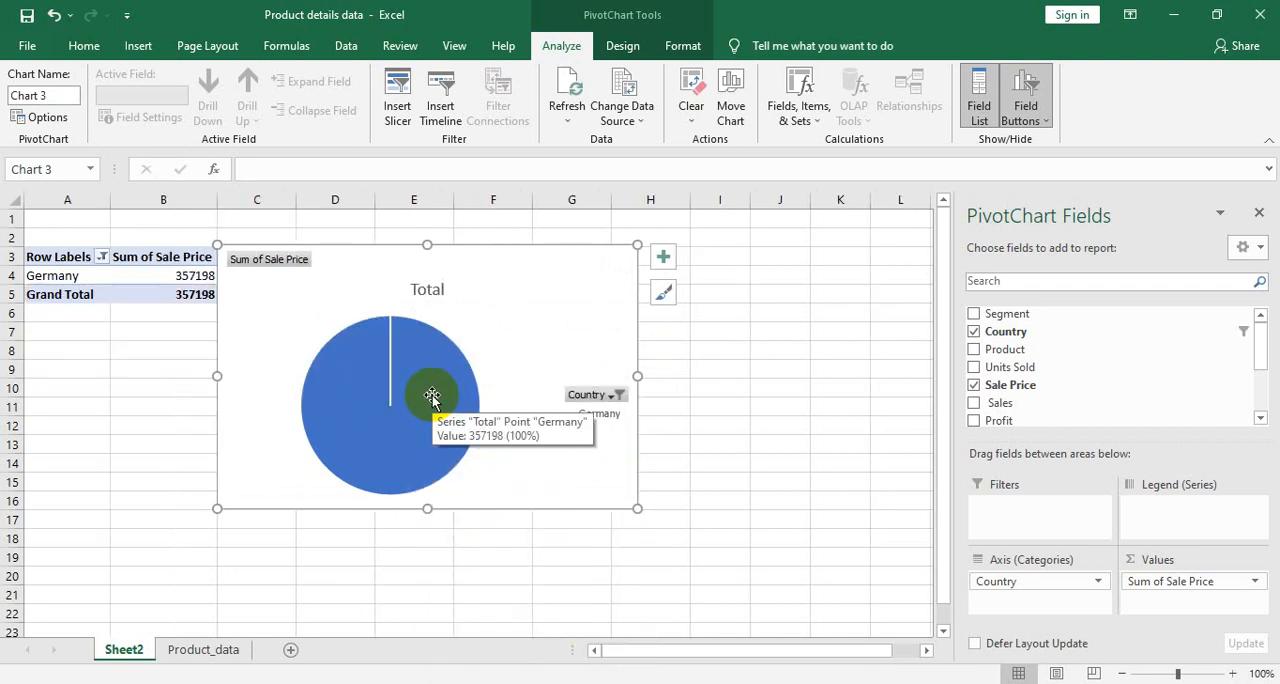
click(606, 396)
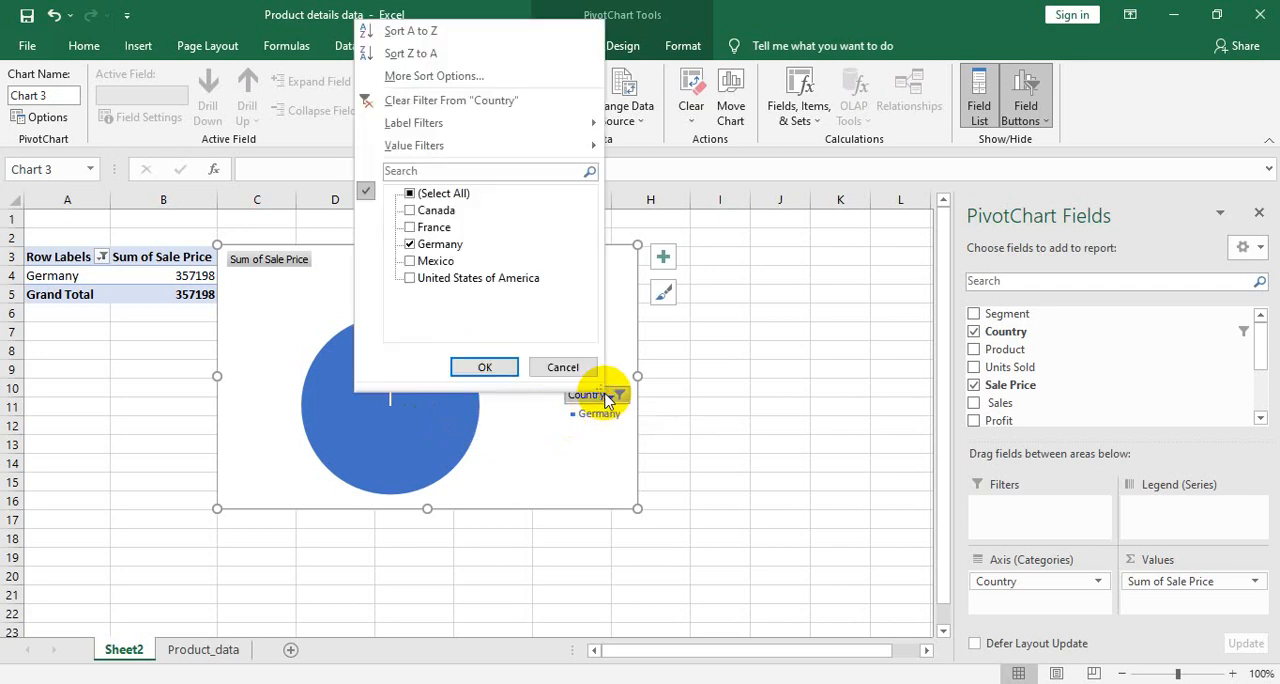
click(412, 194)
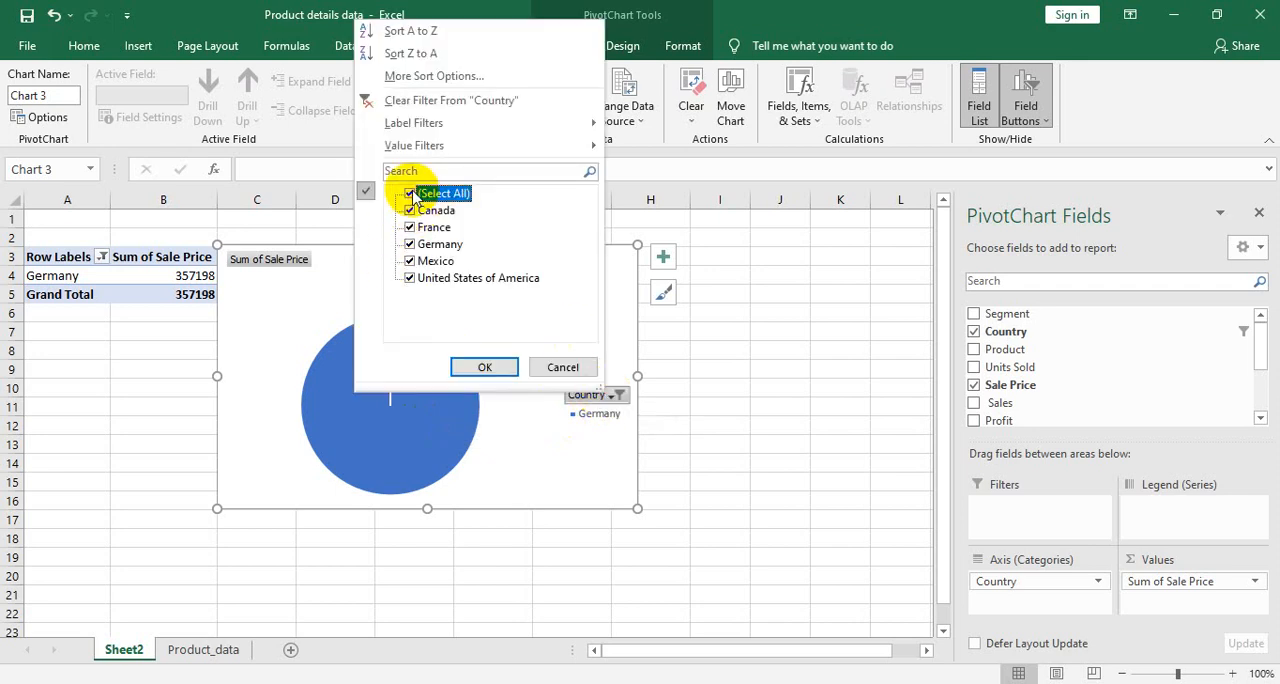
click(485, 366)
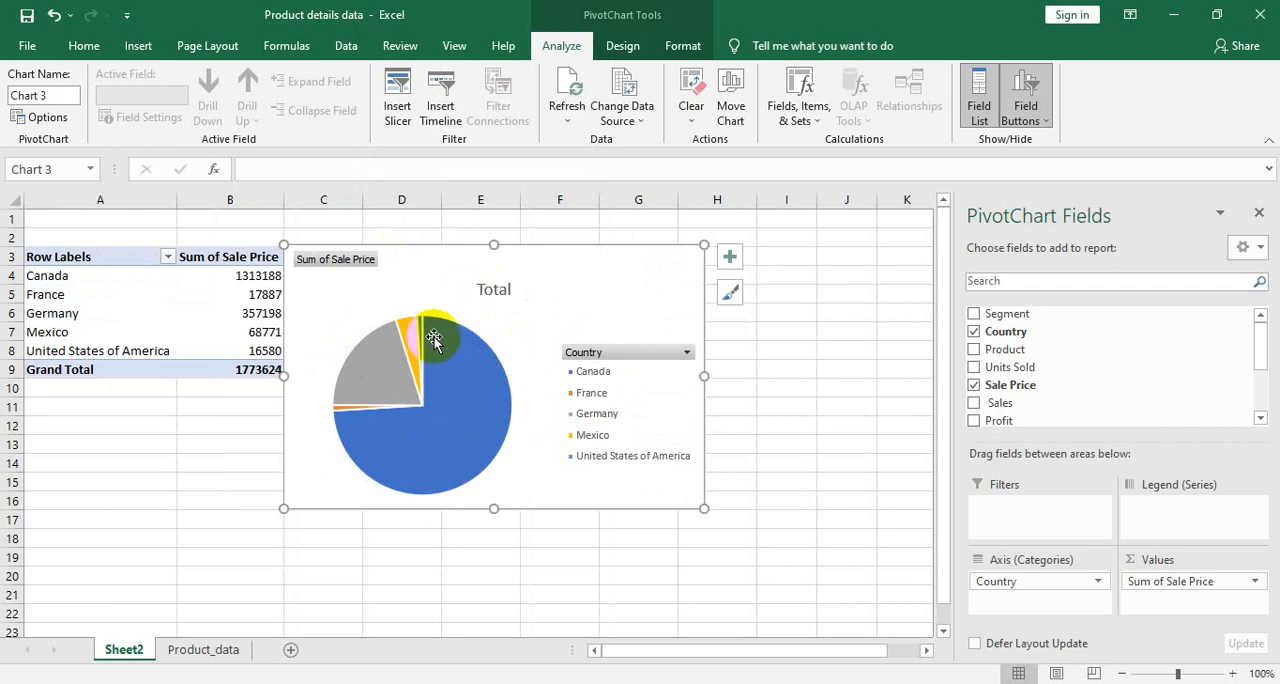
mouse_move(377, 352)
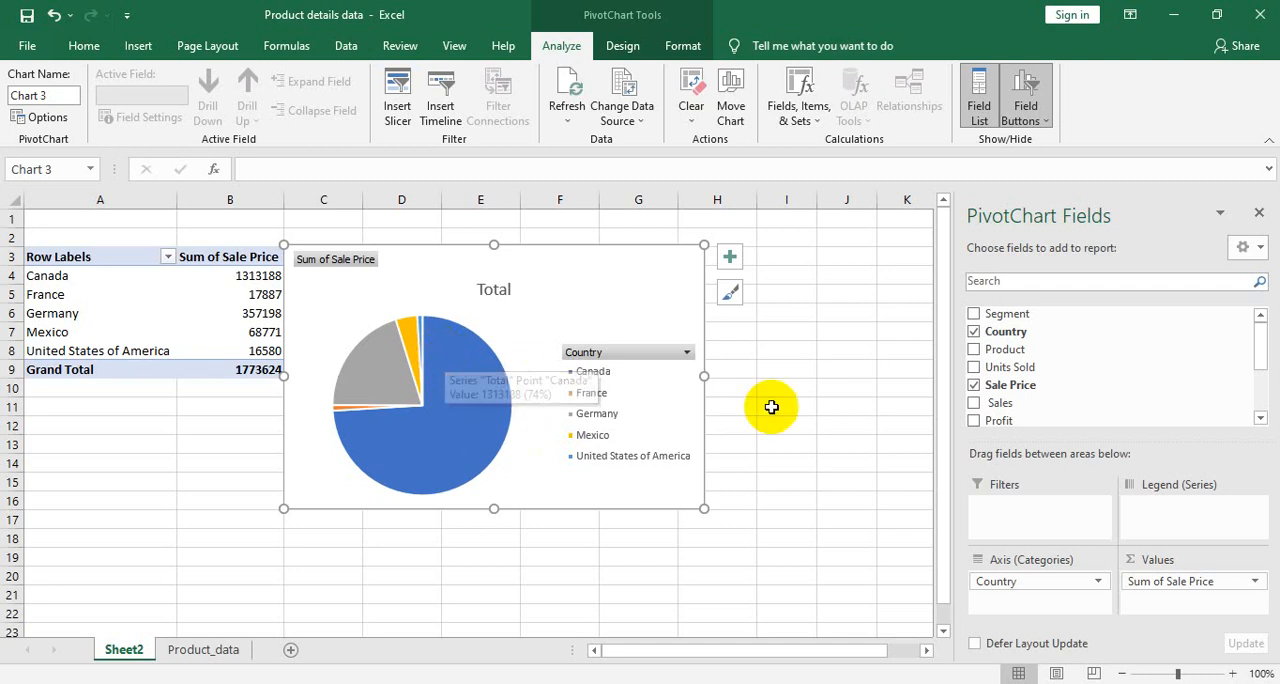
- Remove Country from the PivotTable's rows and add it back as the row field
click(838, 373)
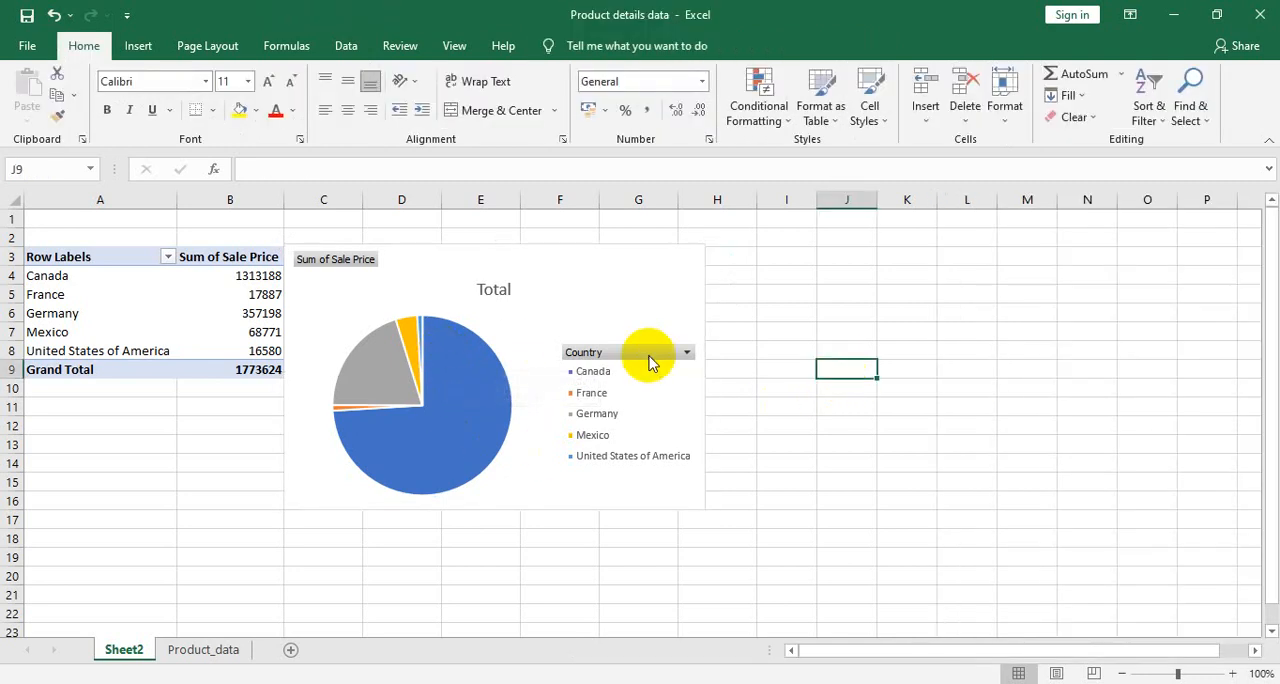
click(169, 283)
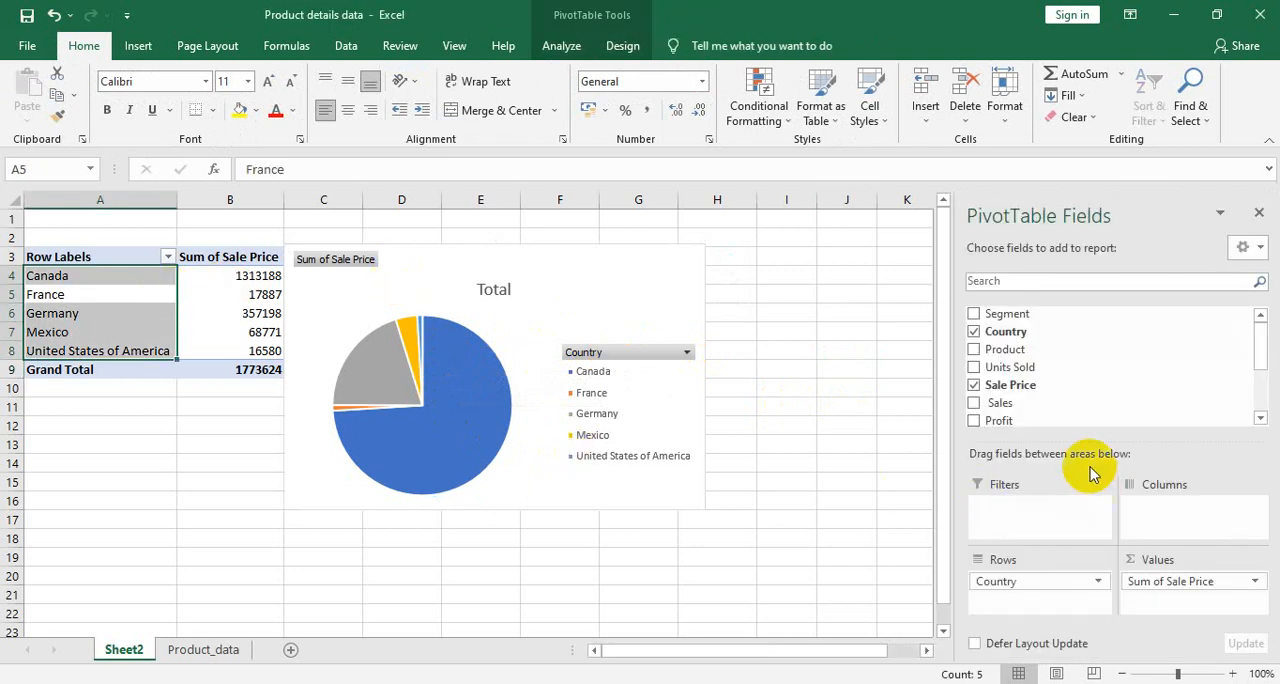
drag(1010, 585, 1060, 365)
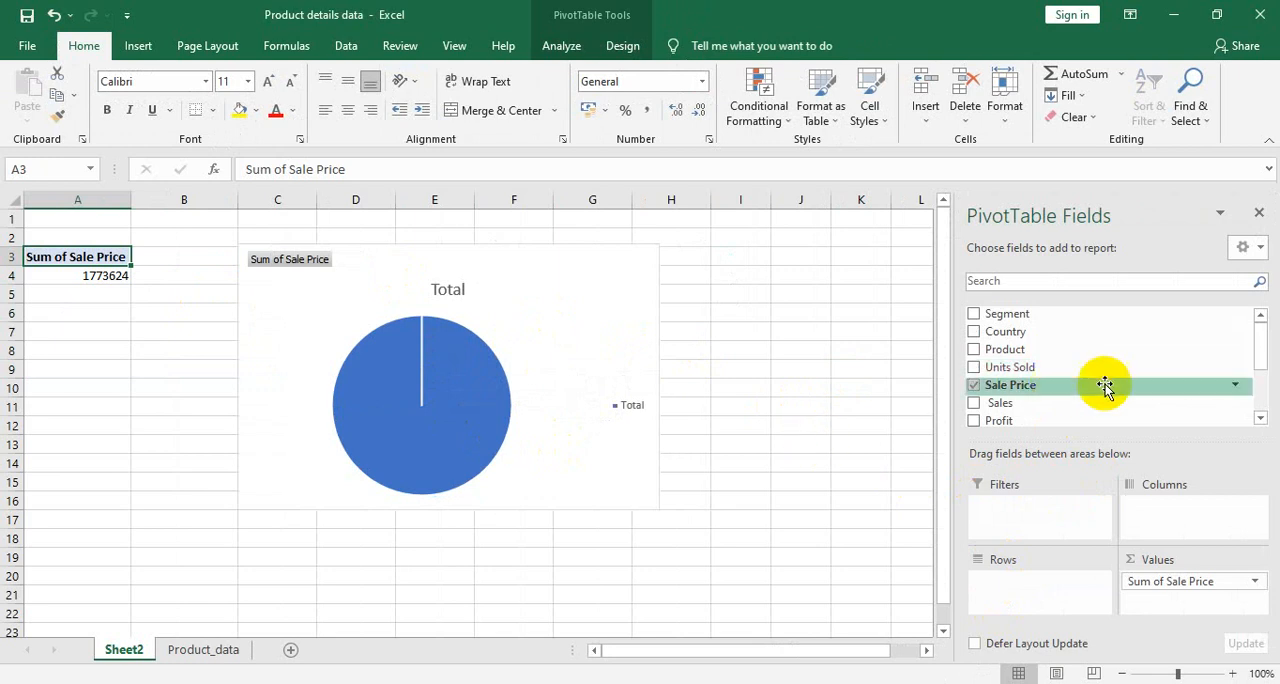
drag(1030, 333, 1027, 604)
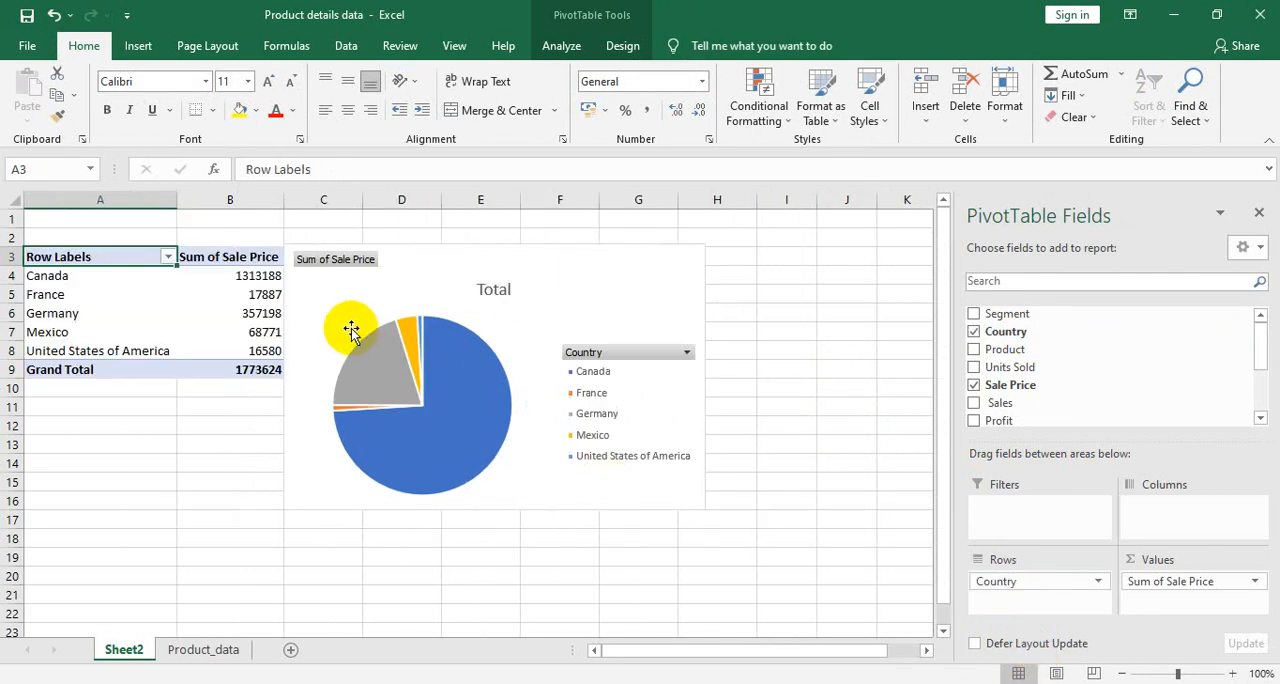
- Insert a 3-D Pie PivotChart based on the Country and Sale Price PivotTable
click(115, 305)
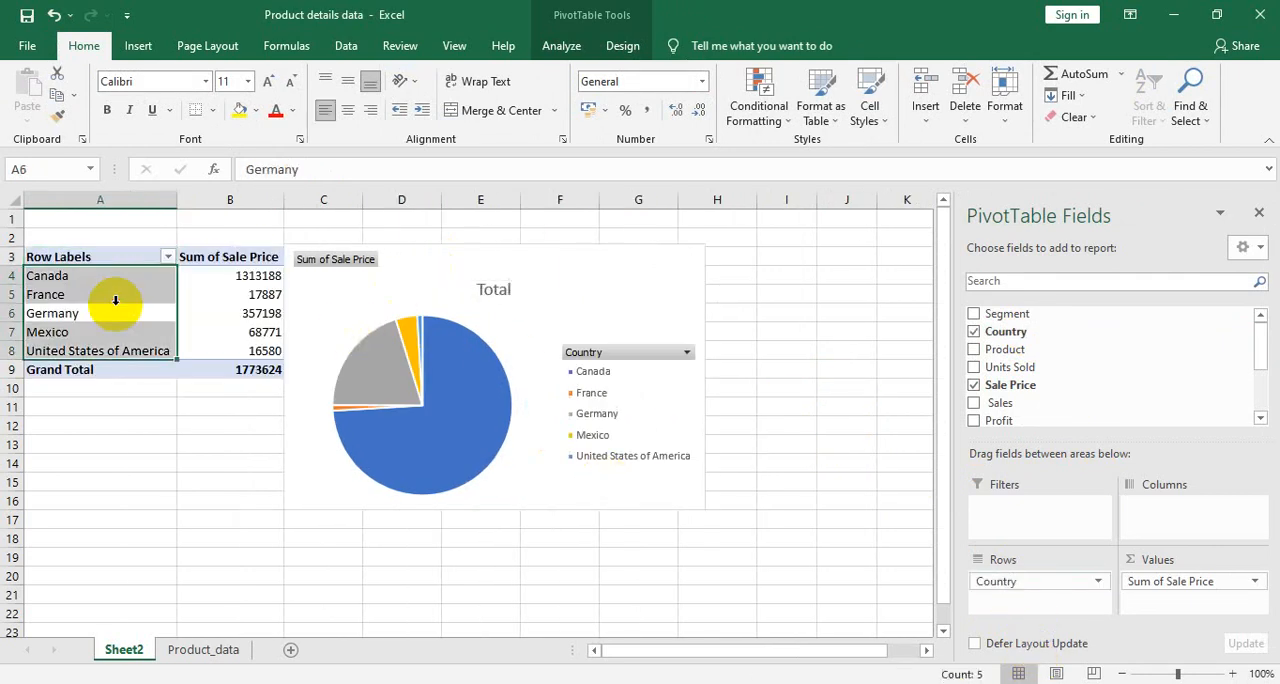
click(80, 306)
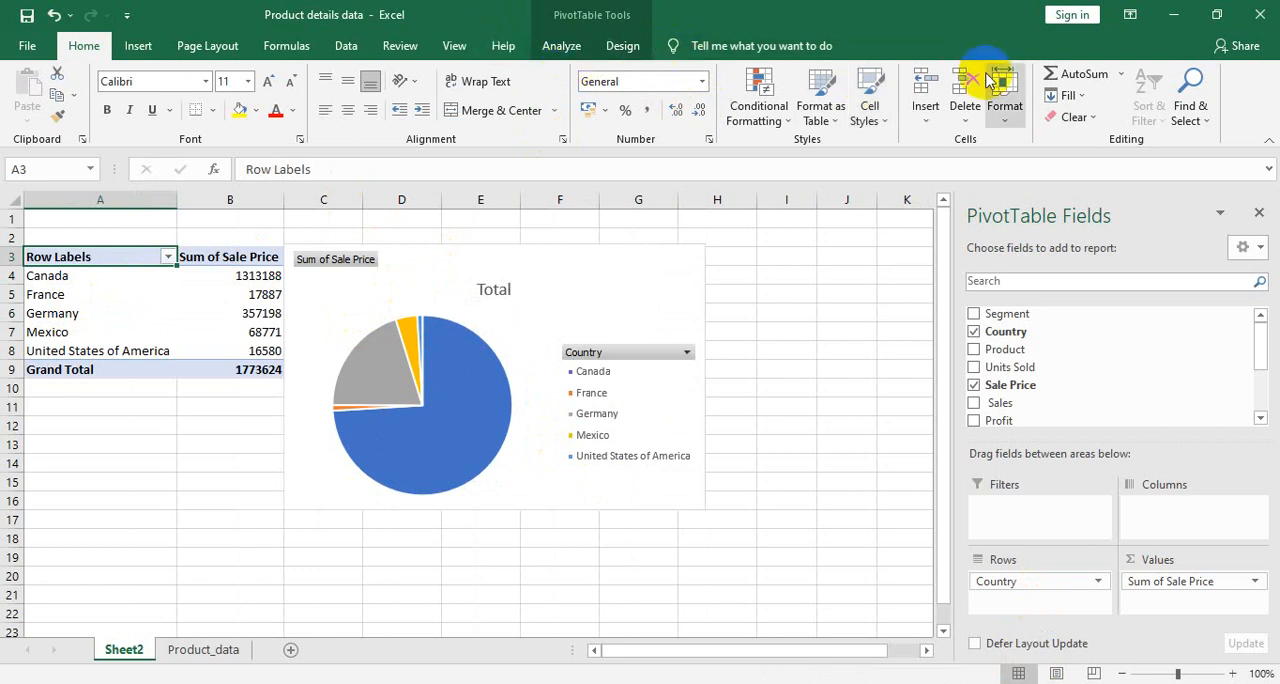
click(138, 50)
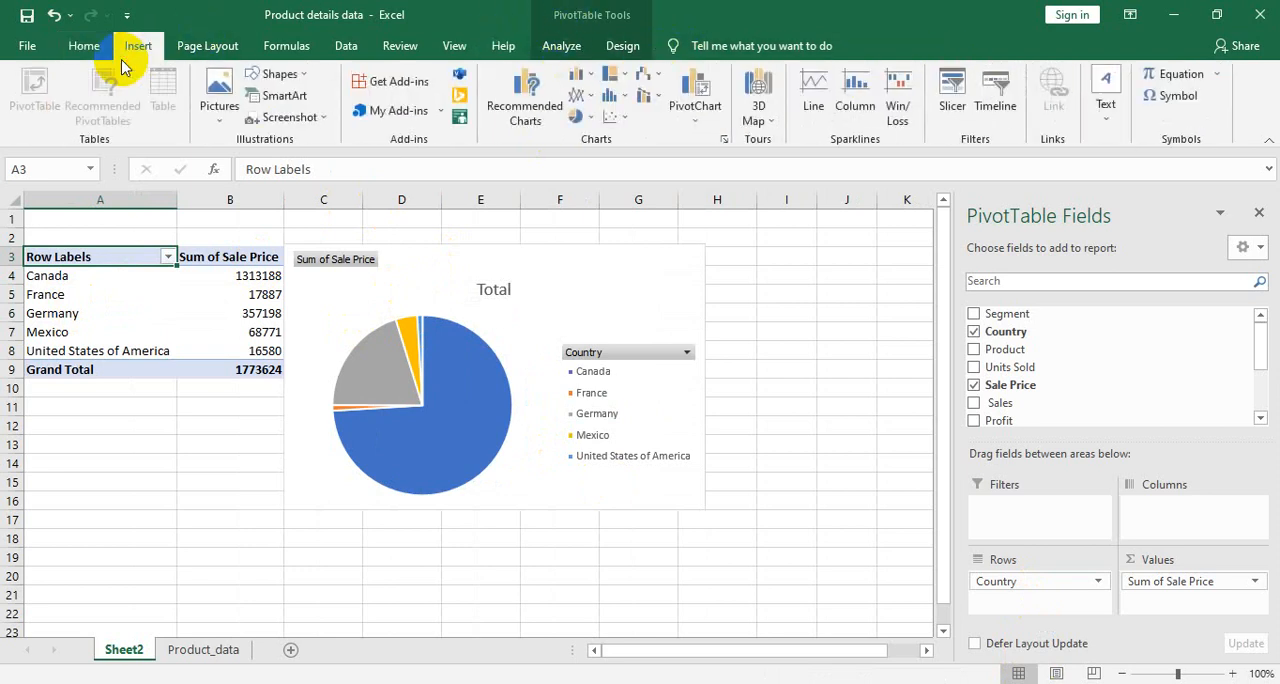
click(684, 128)
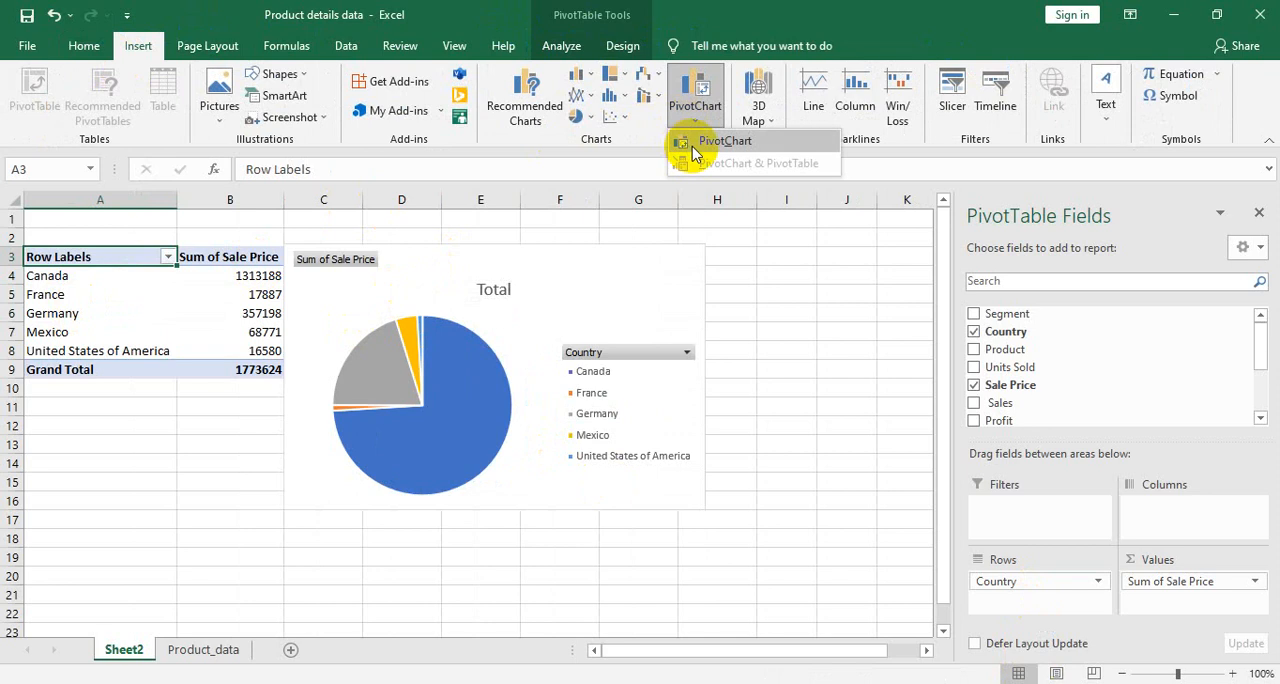
click(693, 148)
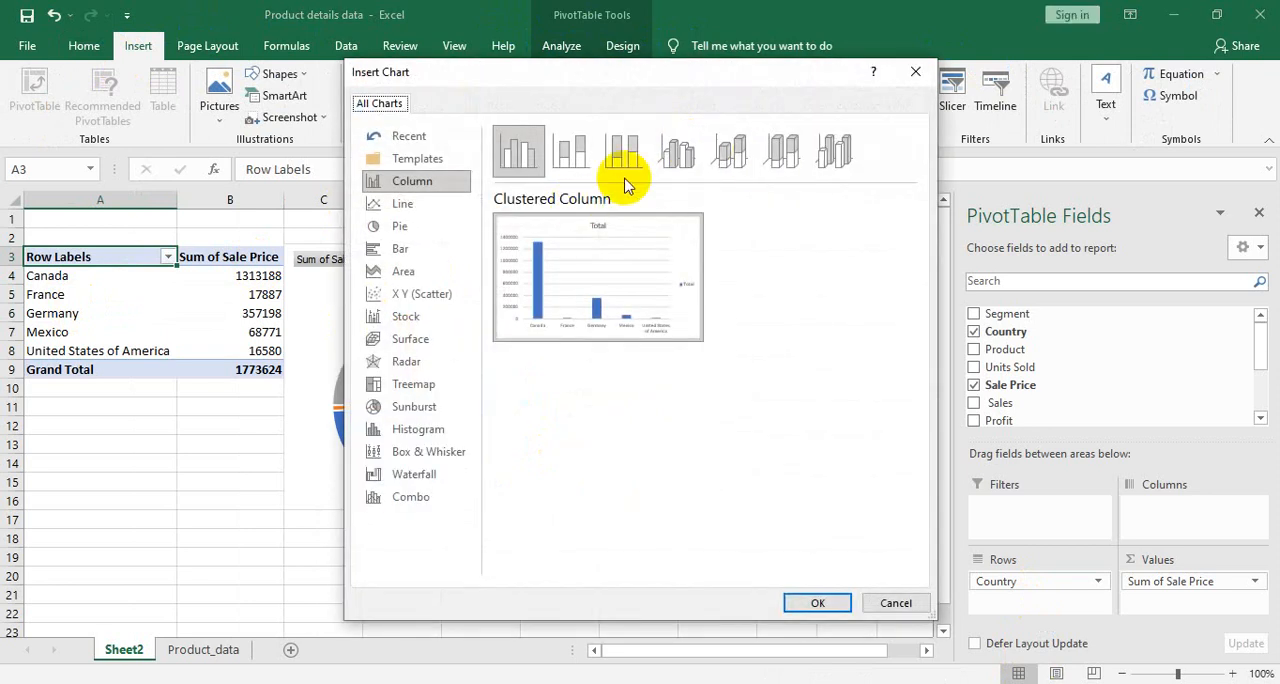
click(660, 163)
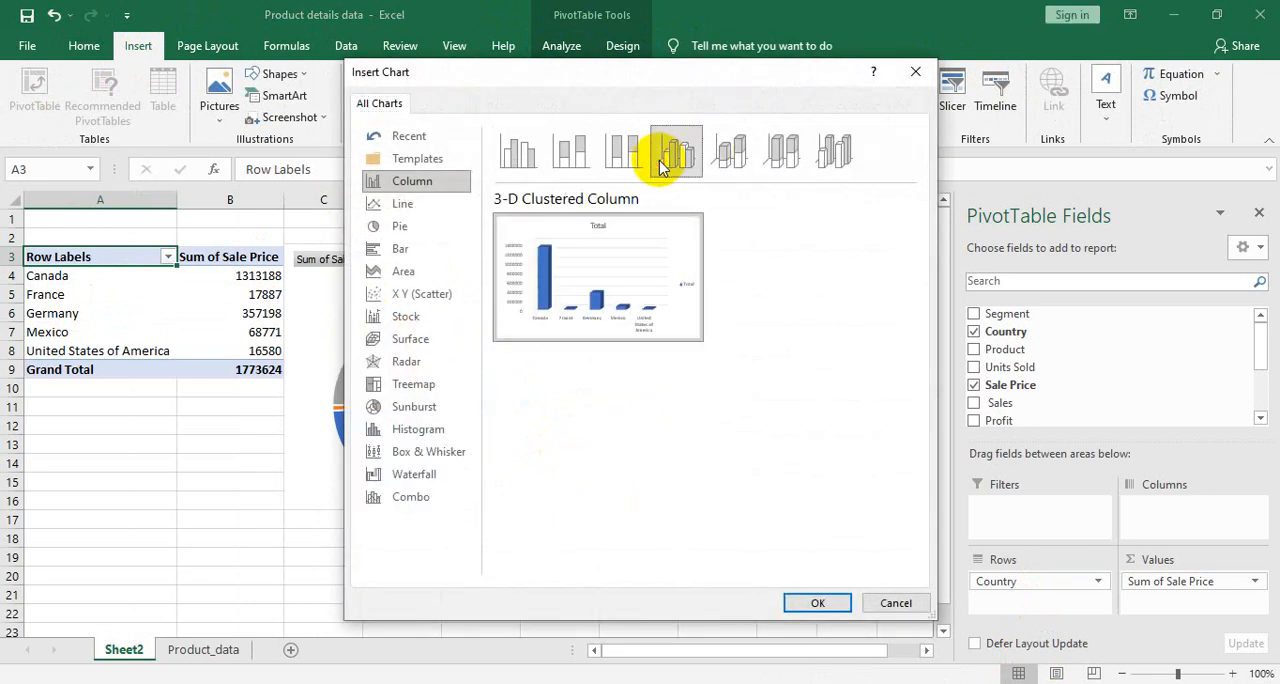
click(724, 156)
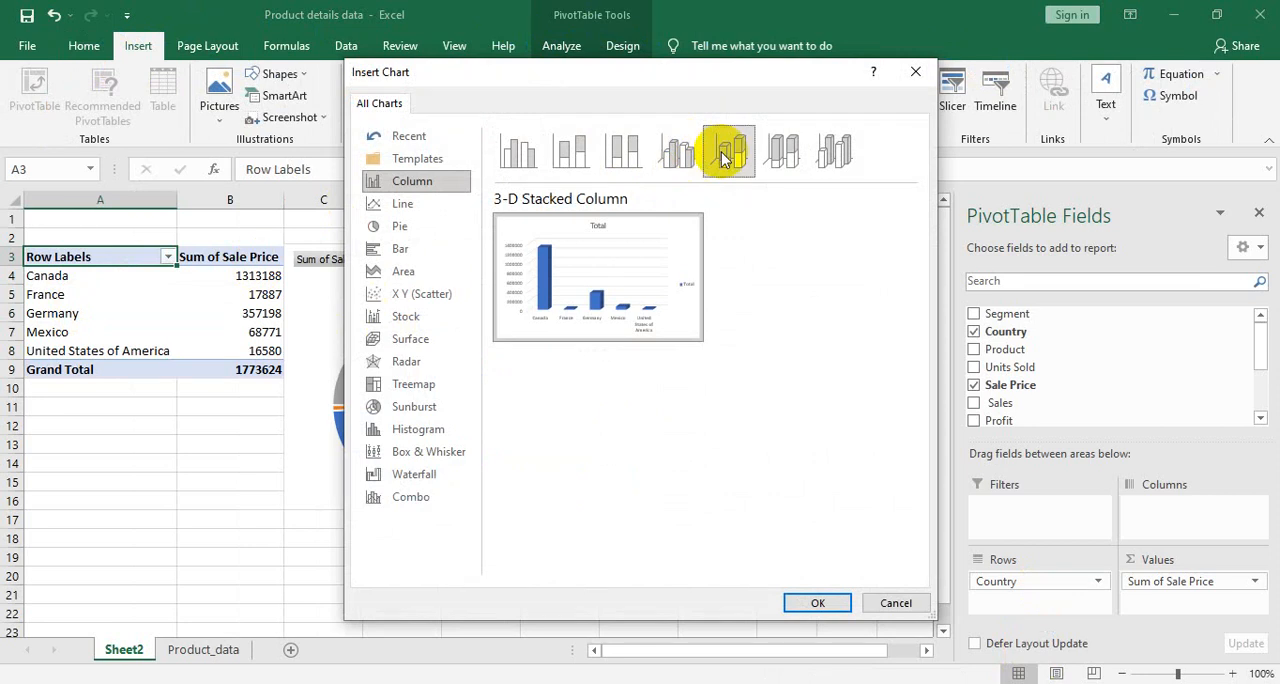
click(383, 229)
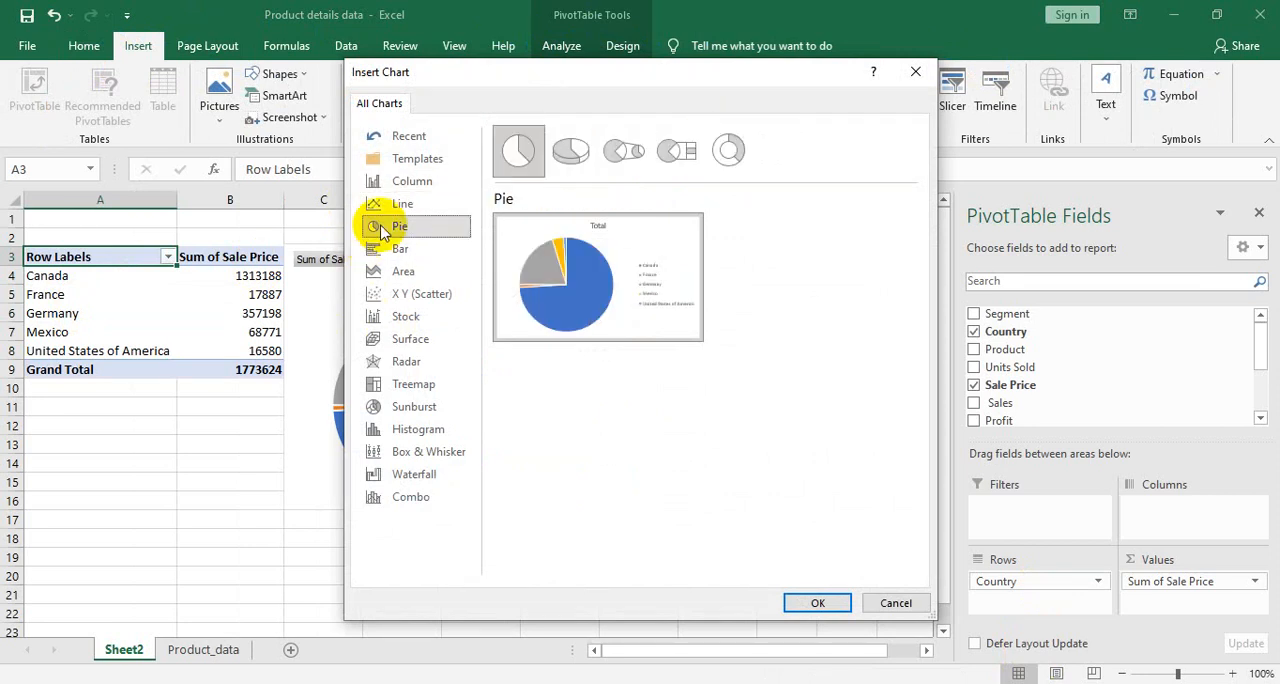
click(730, 153)
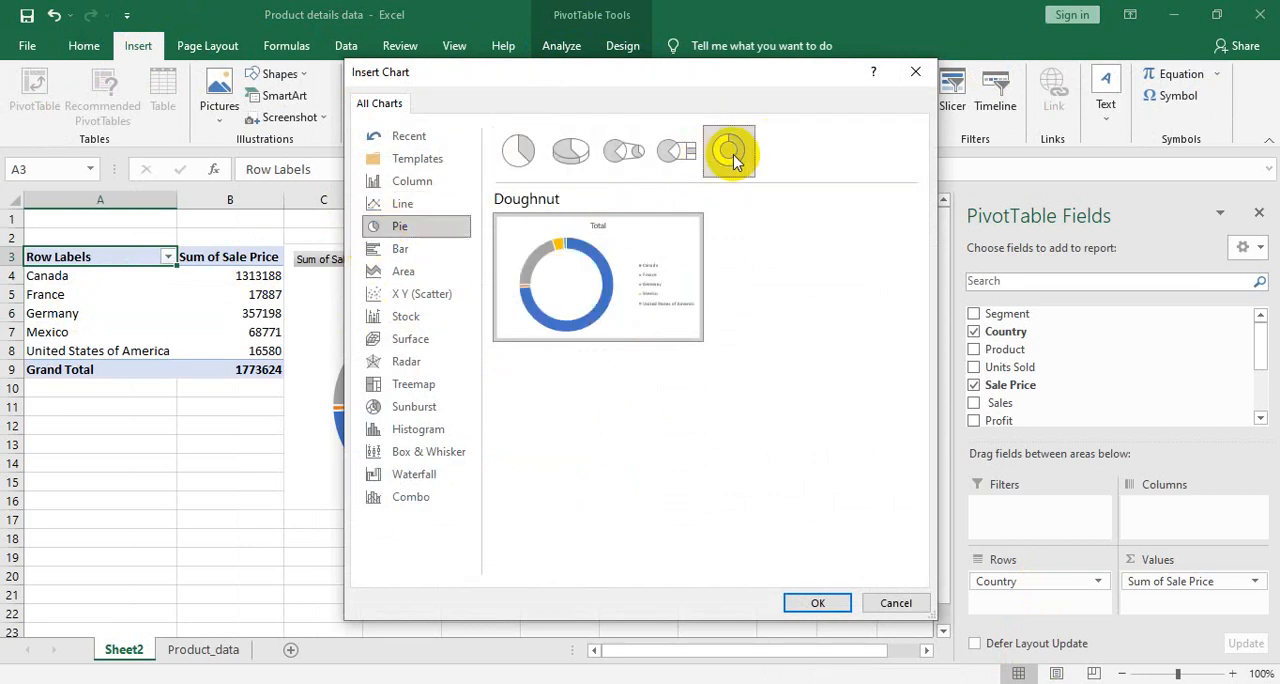
click(571, 150)
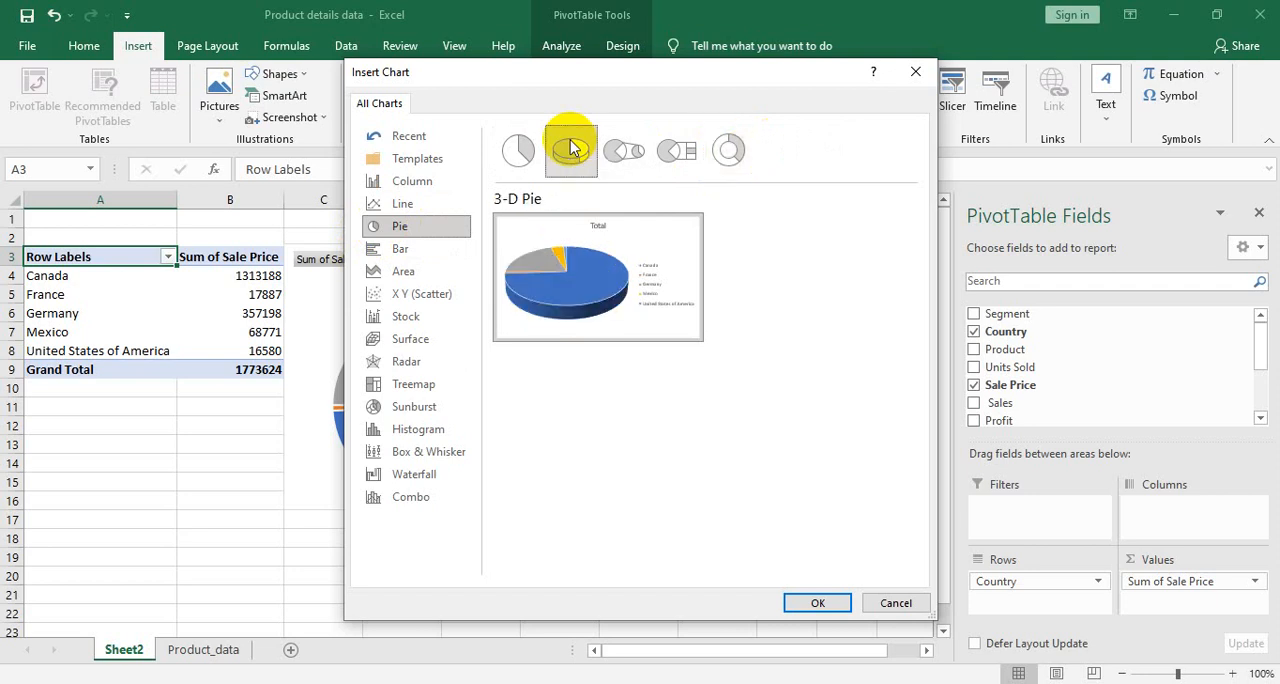
click(800, 606)
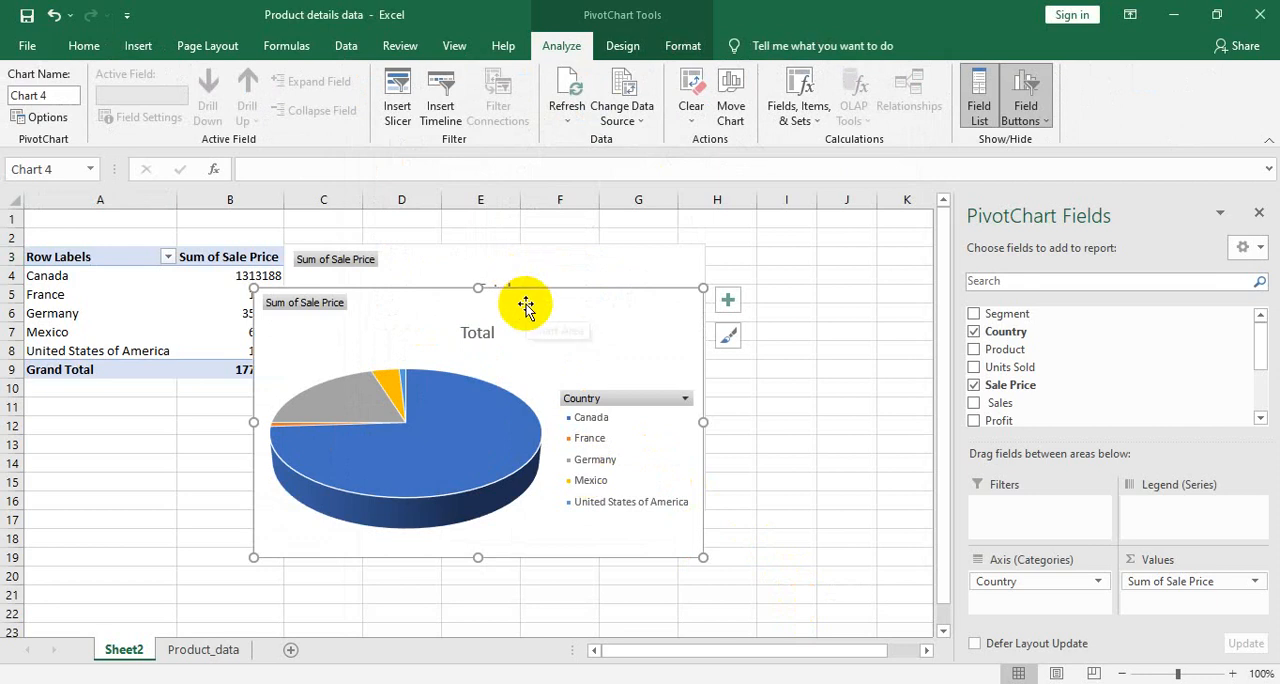
- Shift the 3-D pie chart off the original pie PivotChart and cut the original chart from the sheet
drag(526, 303, 420, 365)
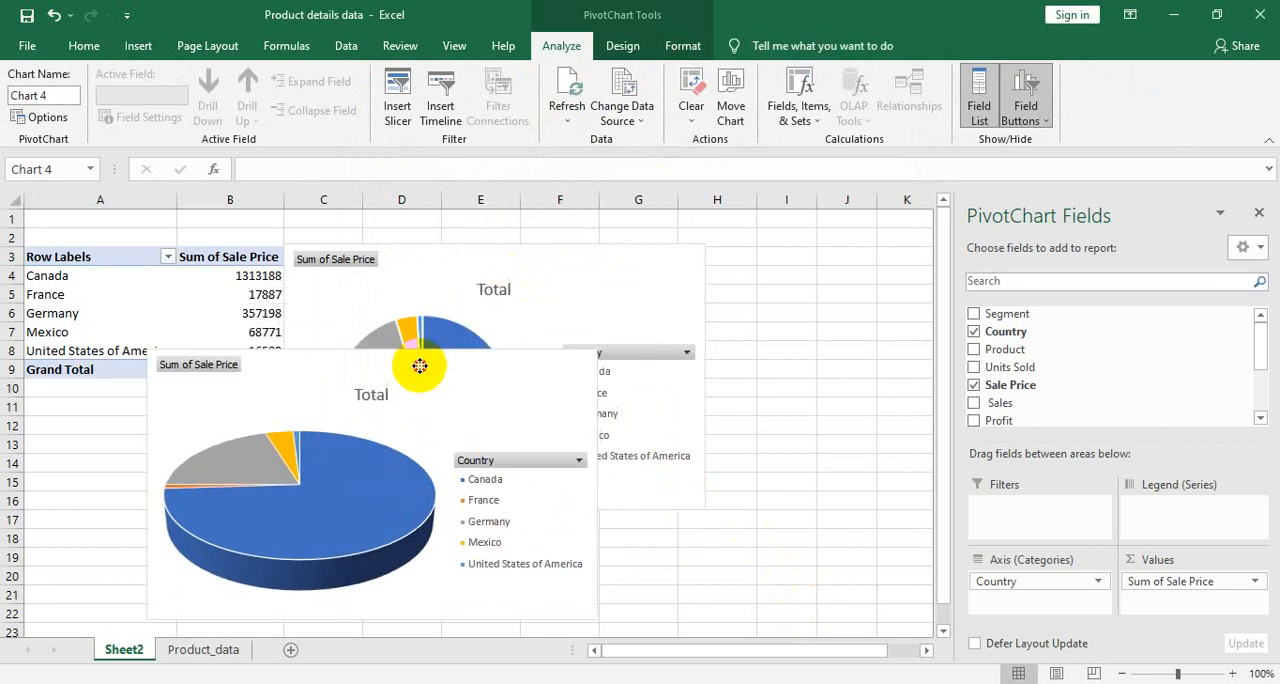
click(526, 303)
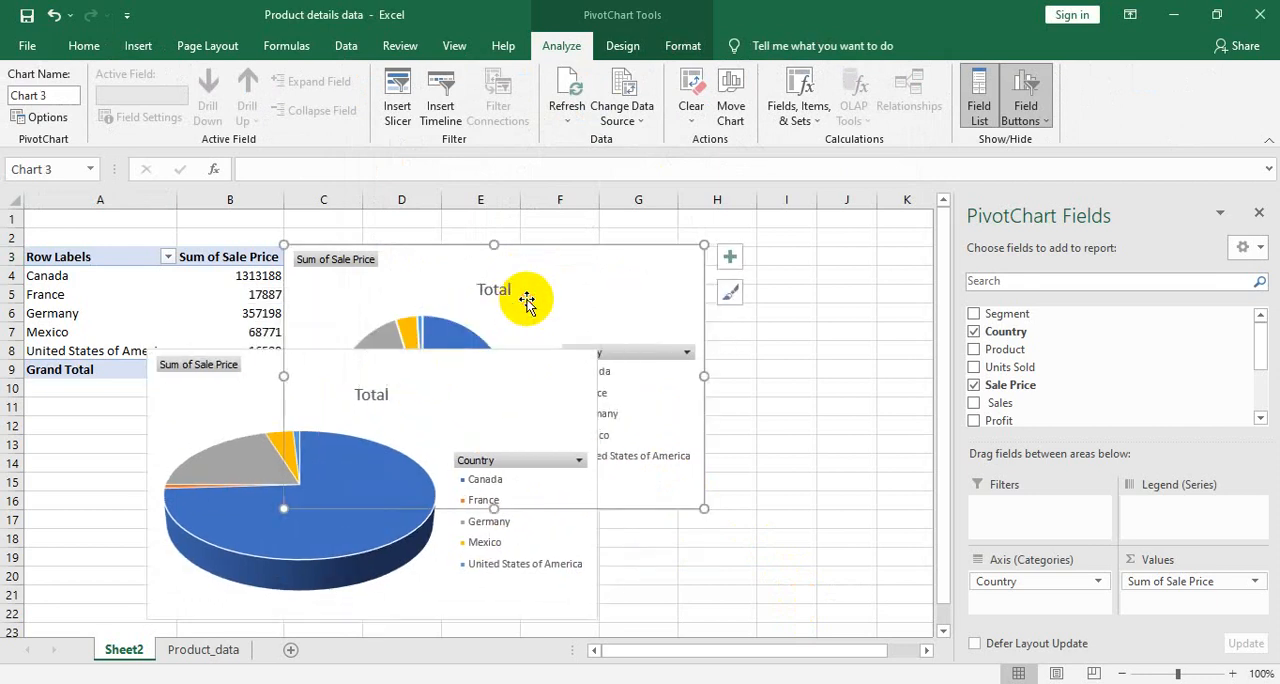
right_click(493, 243)
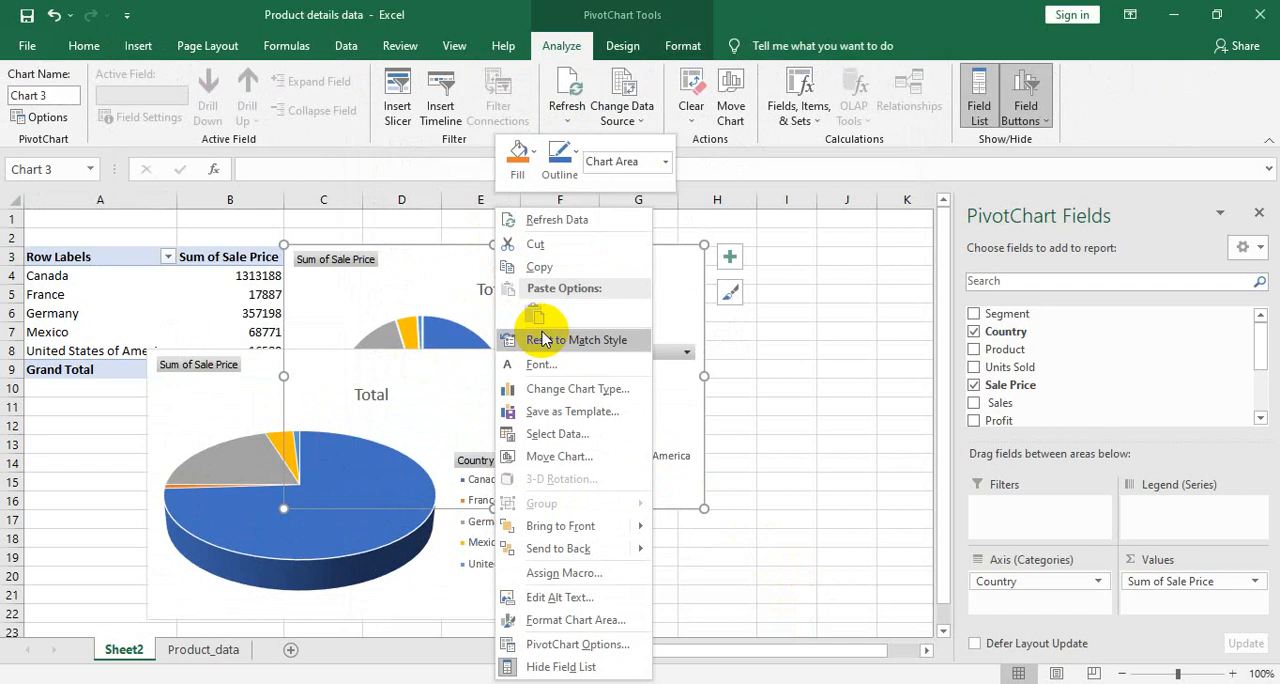
click(537, 244)
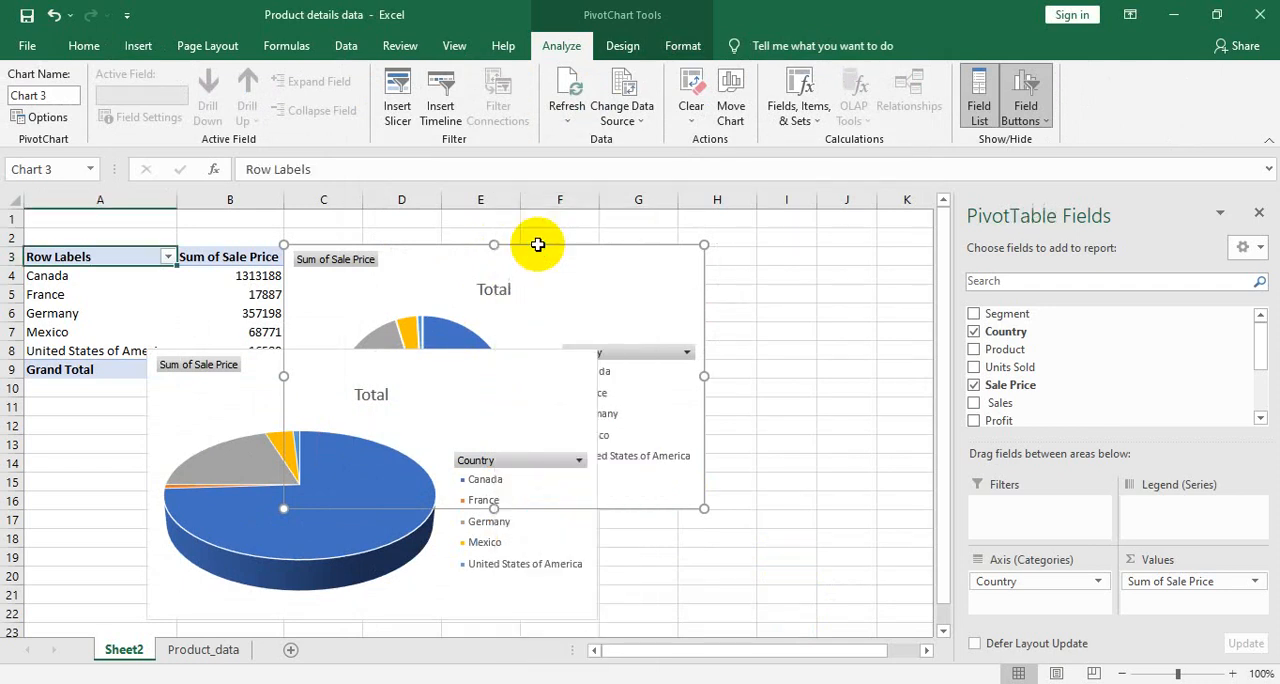
- Move the 3-D pie PivotChart directly beside the PivotTable, starting at cell C3, and open its chart area formatting options
click(435, 405)
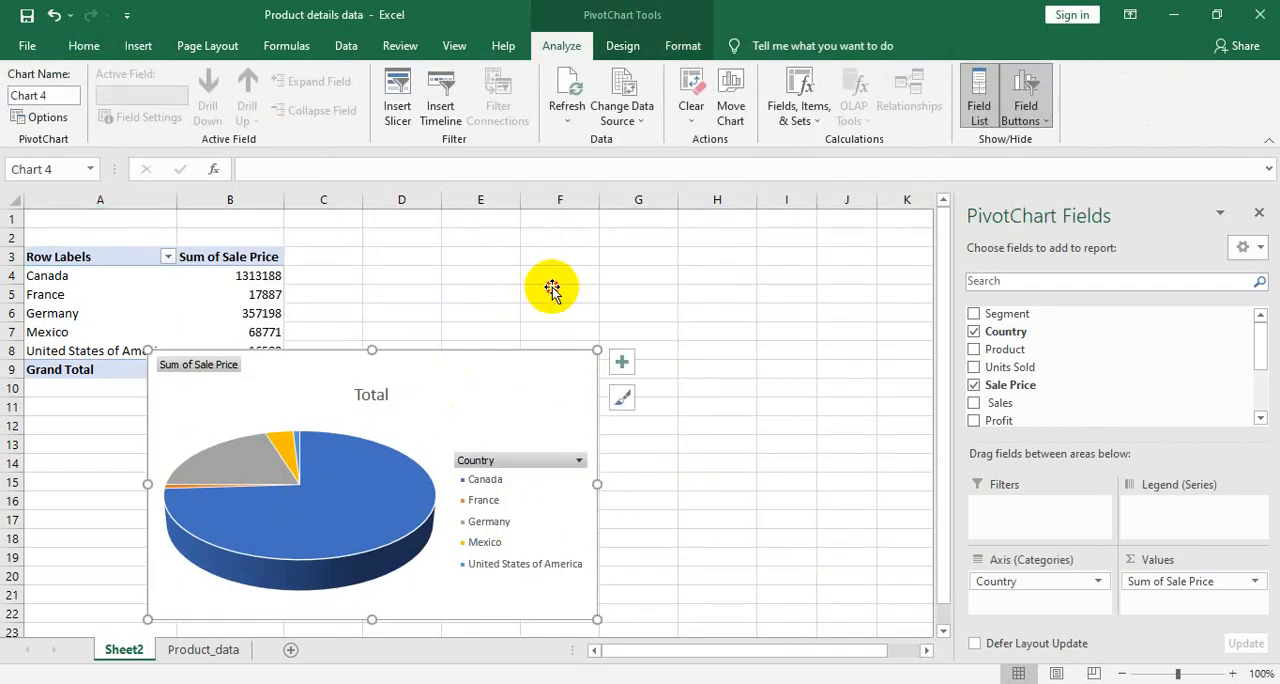
key(ctrl+1)
drag(491, 372, 628, 258)
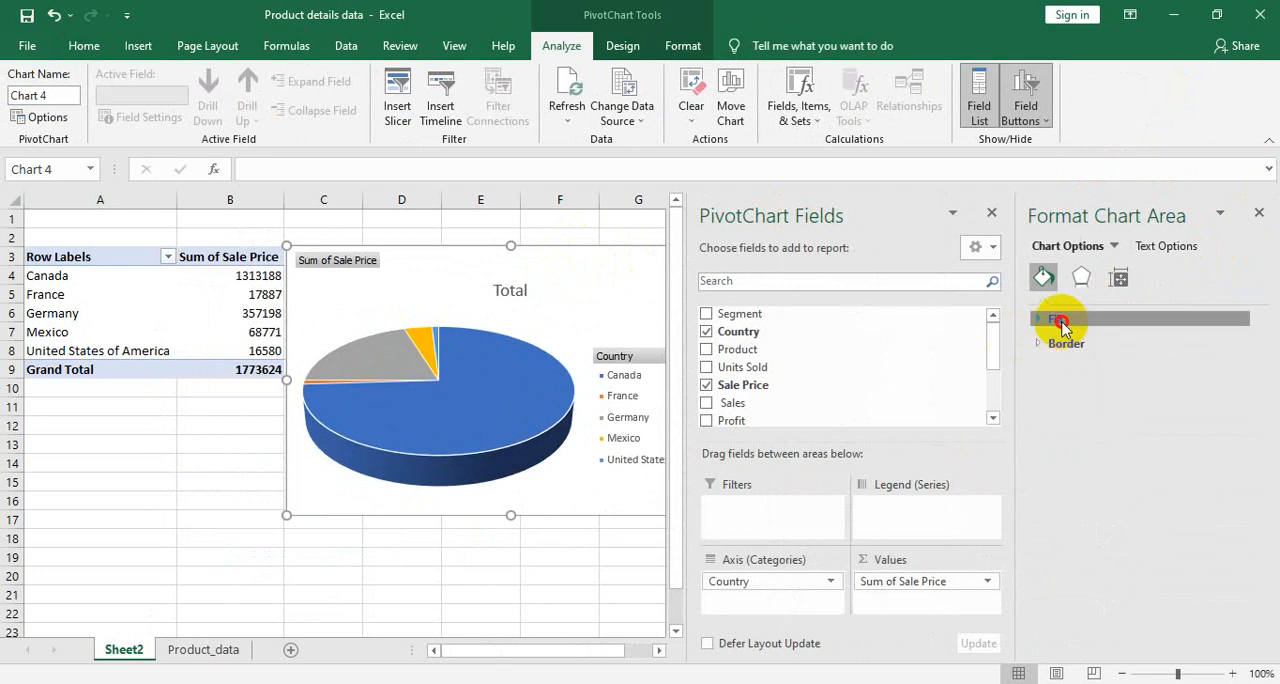
- Try a dark orange solid fill on the 3-D pie chart's area and change the fill to white
click(1057, 320)
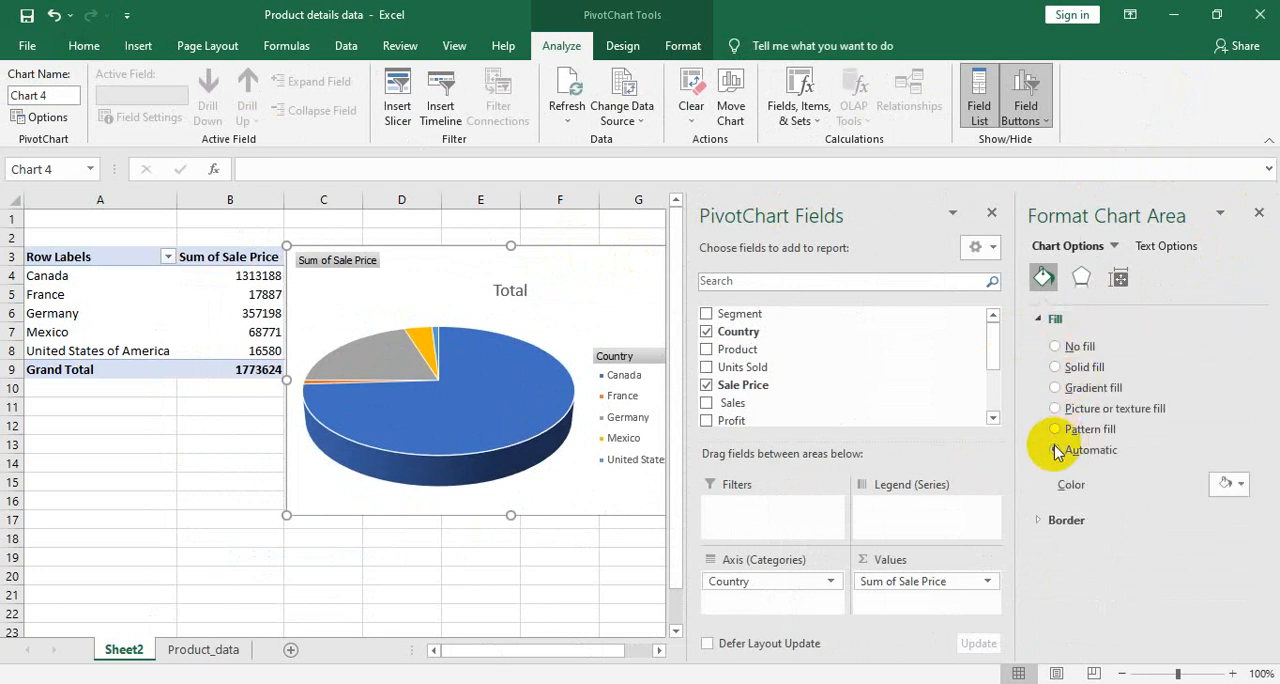
click(1231, 486)
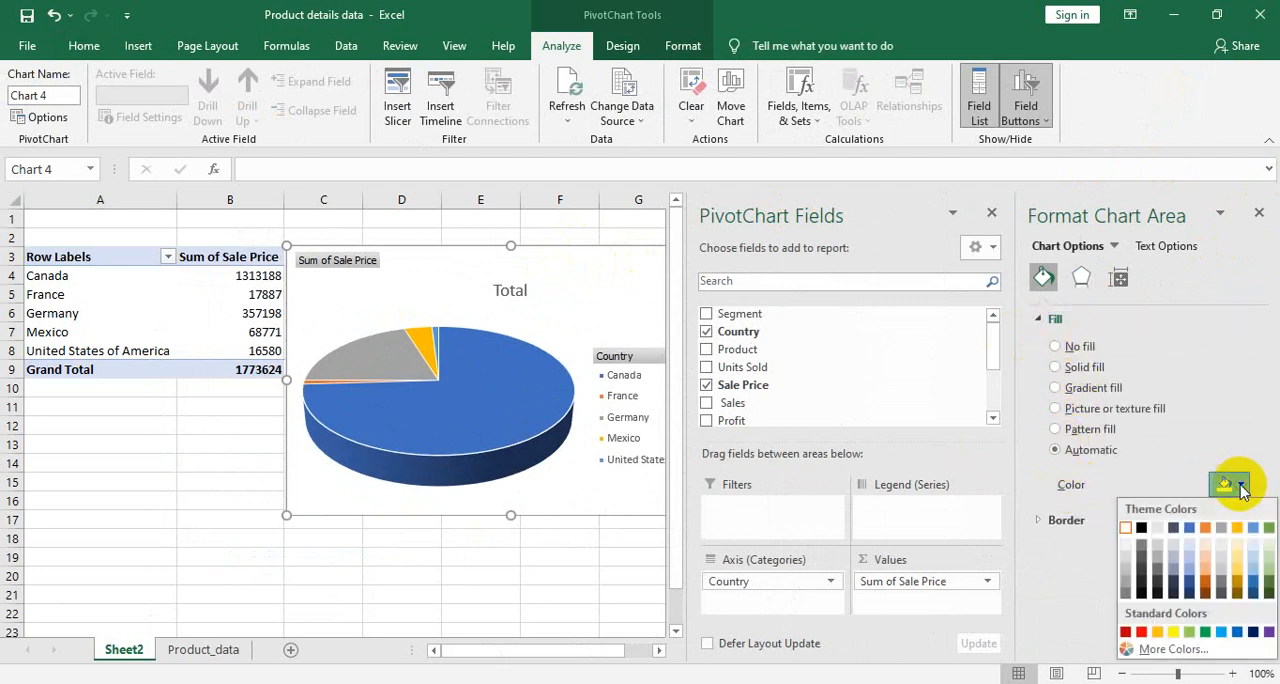
click(1206, 583)
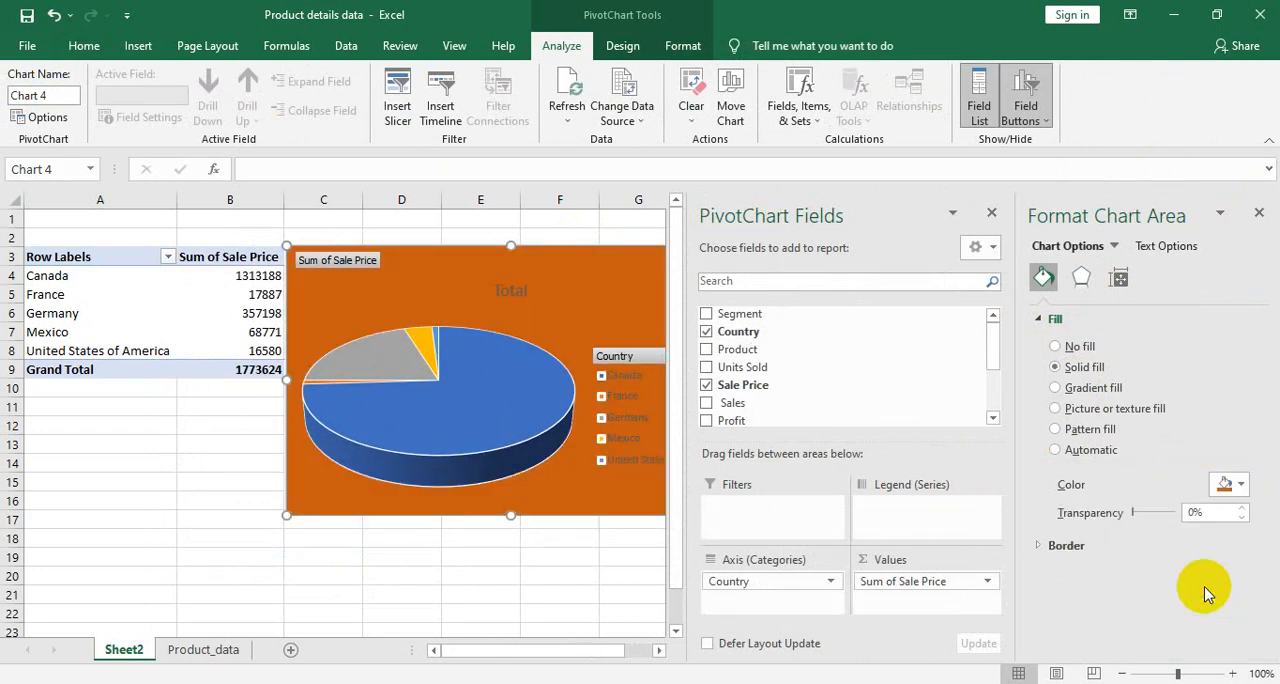
click(1241, 486)
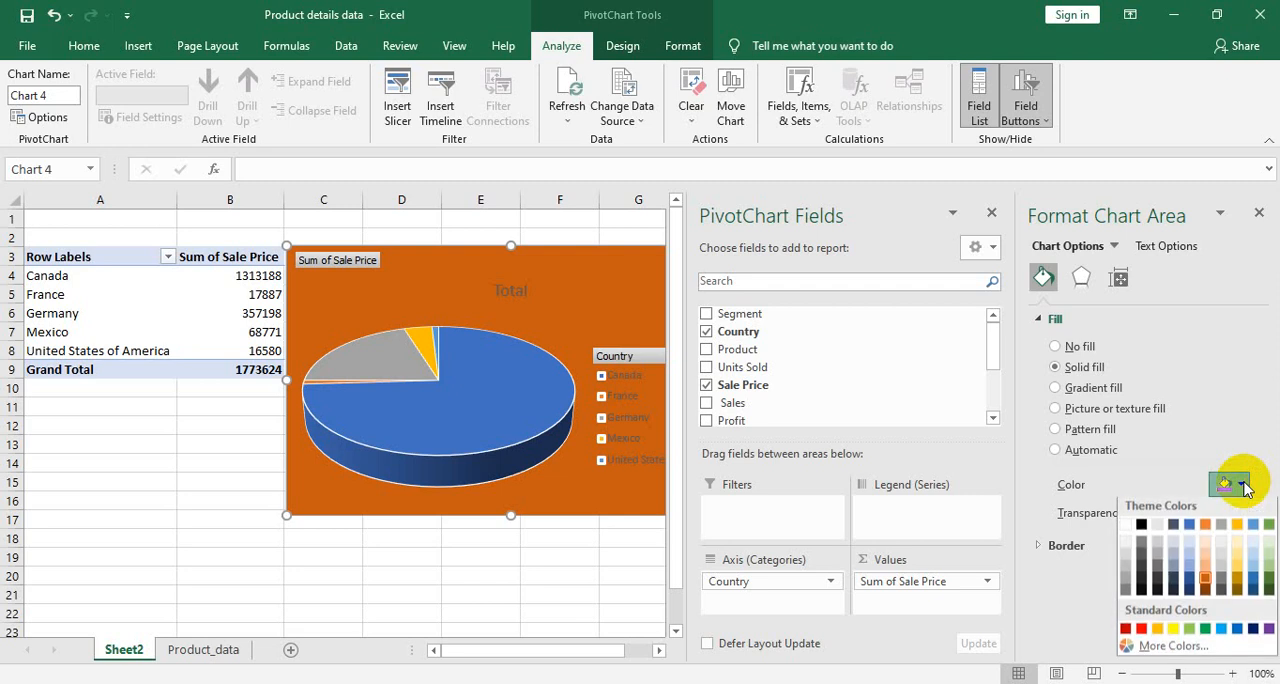
click(1126, 528)
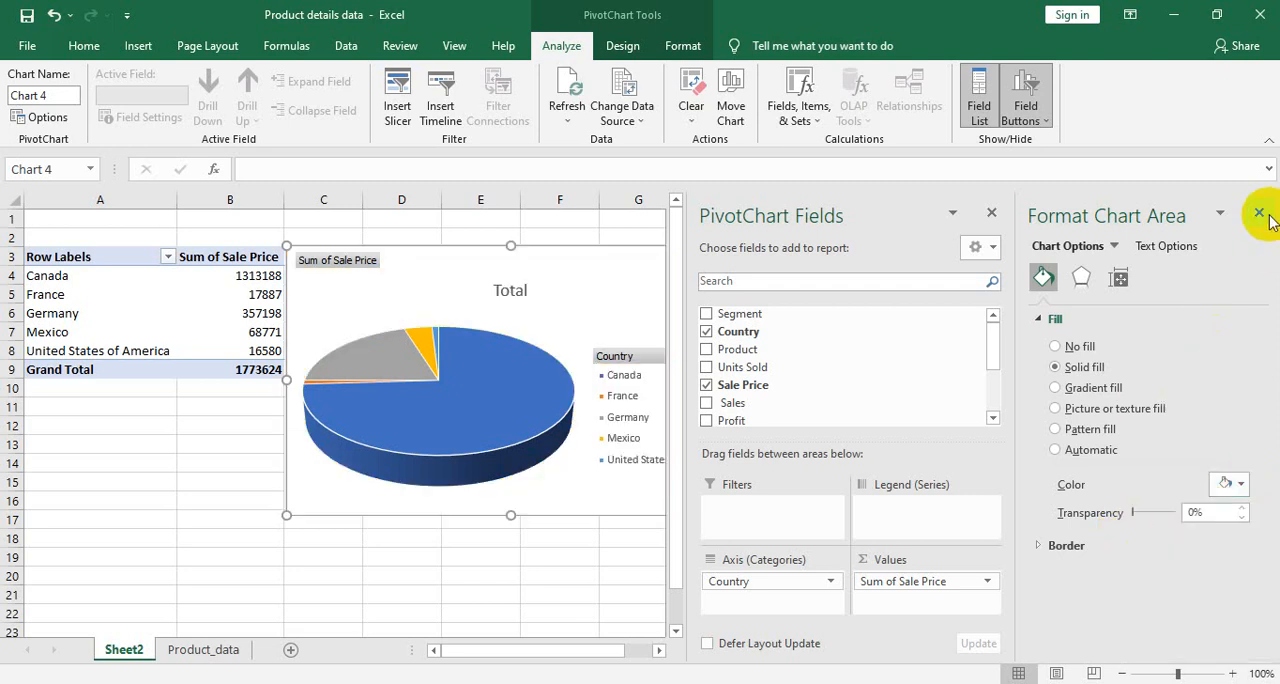
- Look through the chart area's effects, including the shadow settings, and its size options
click(1081, 280)
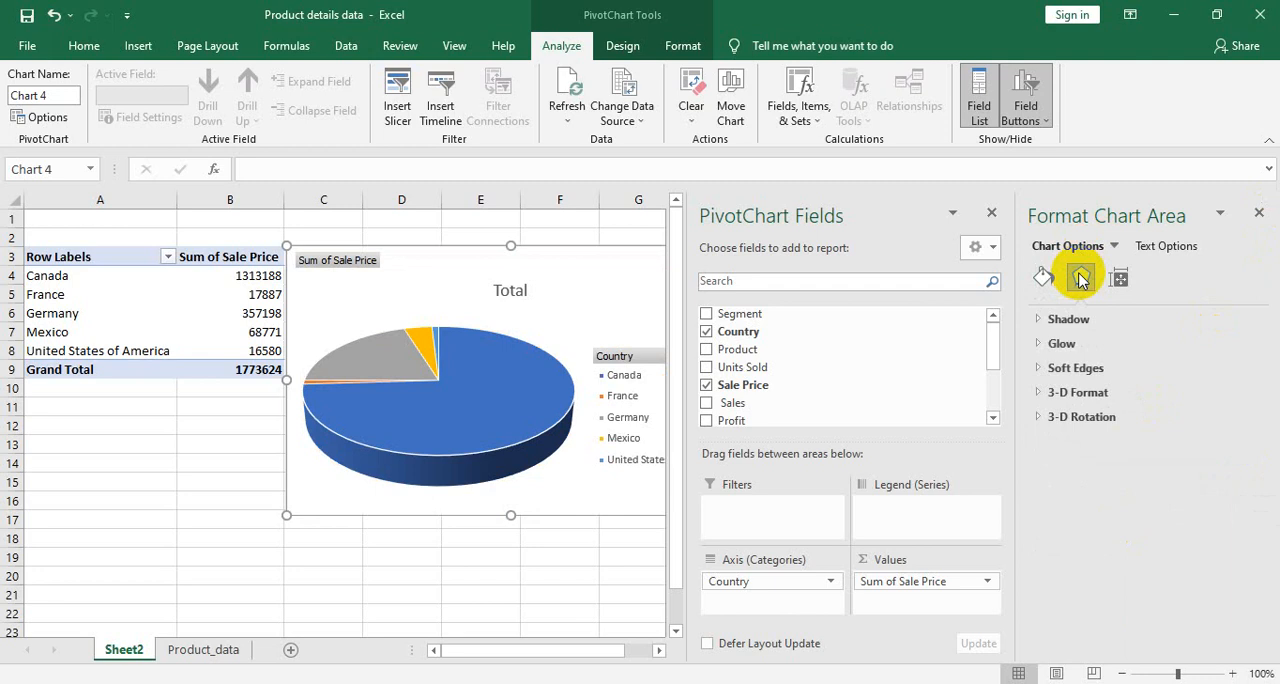
click(1055, 322)
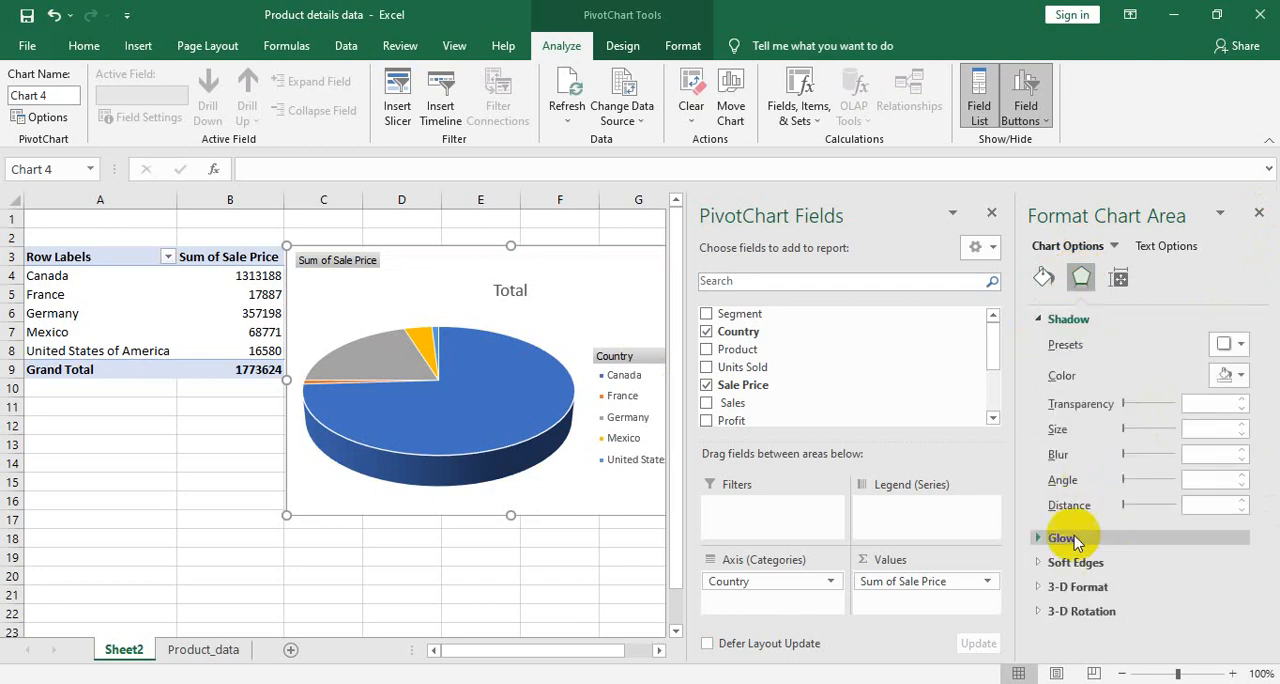
click(1118, 281)
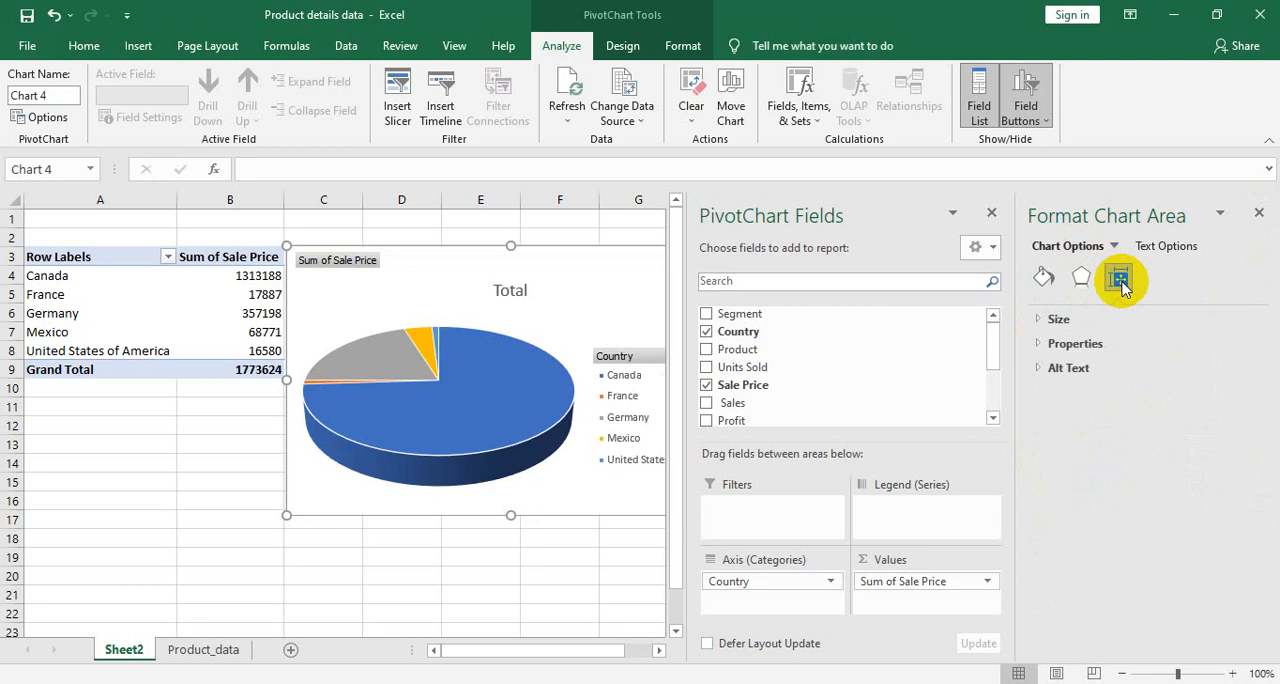
click(1062, 320)
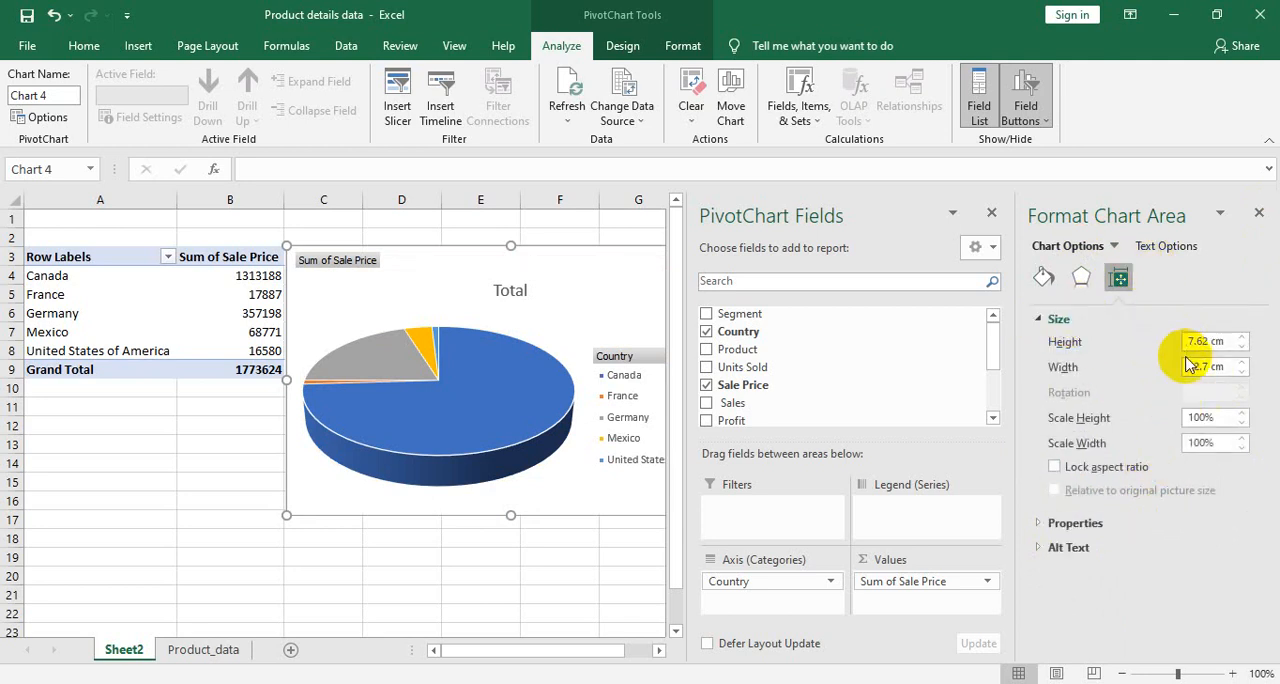
- Try light orange for the chart's text fill, set it to dark blue, and close the chart area formatting options
click(1163, 246)
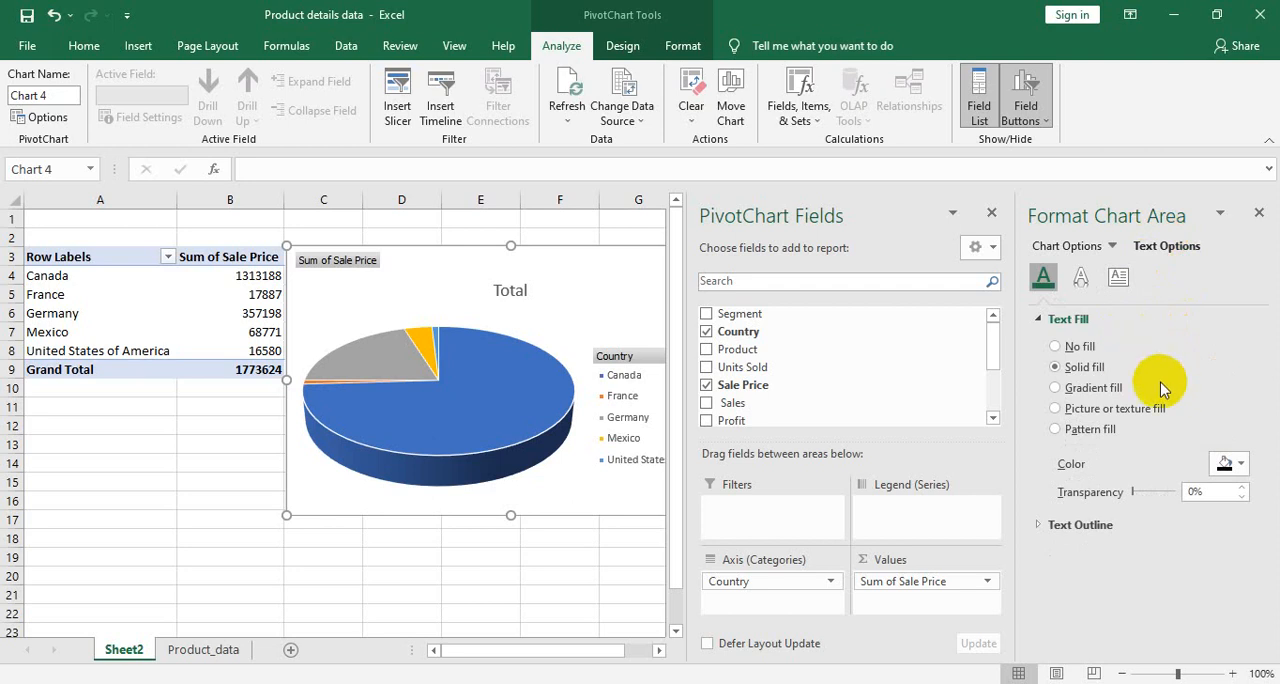
click(1242, 464)
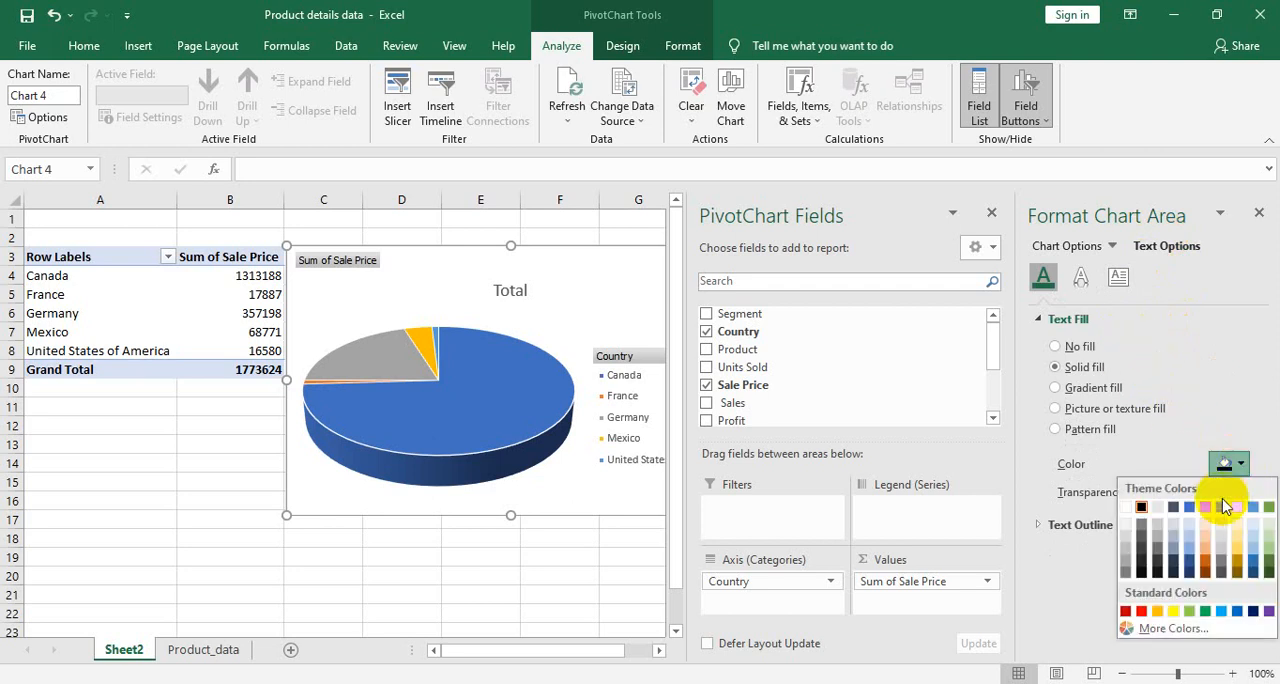
click(1208, 534)
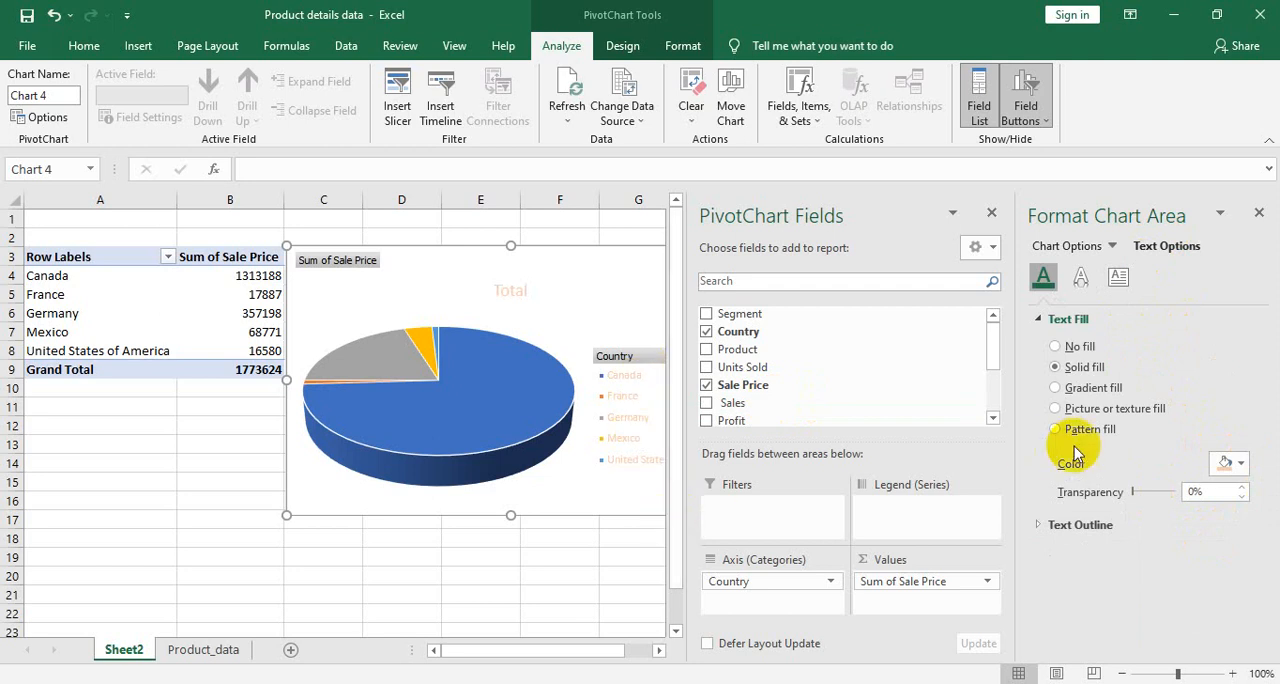
click(1238, 463)
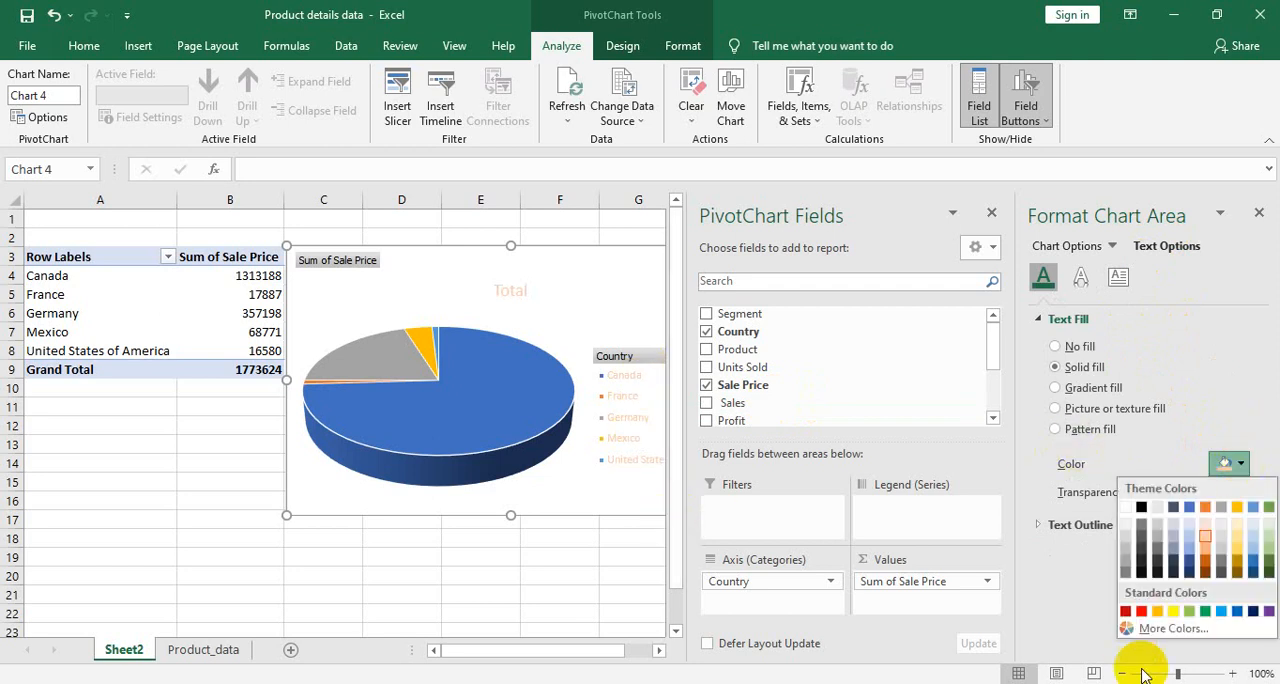
click(1189, 563)
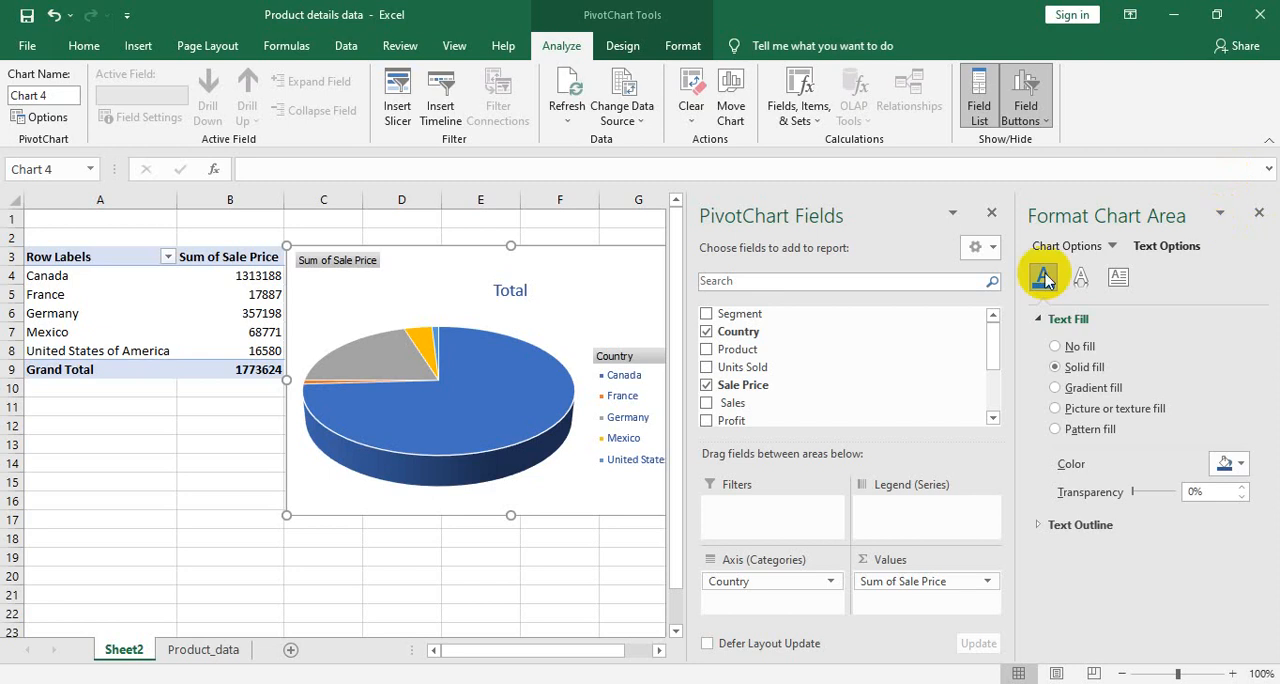
click(1080, 278)
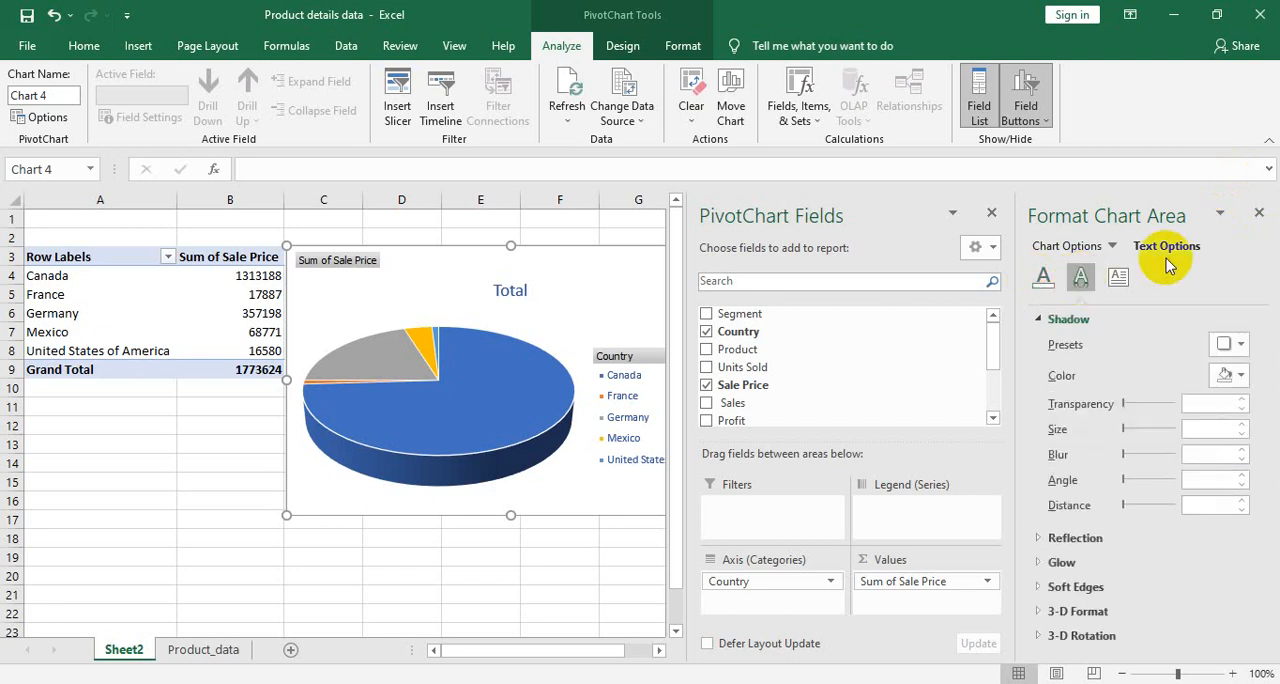
click(1258, 213)
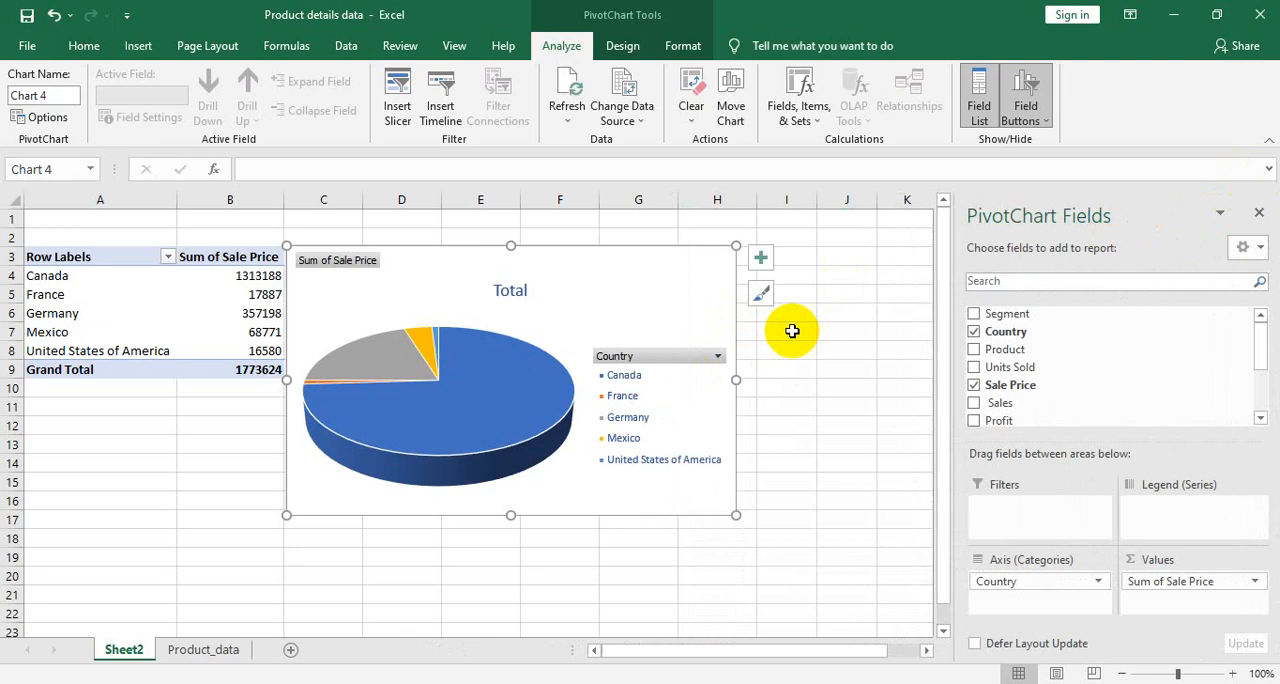
click(818, 369)
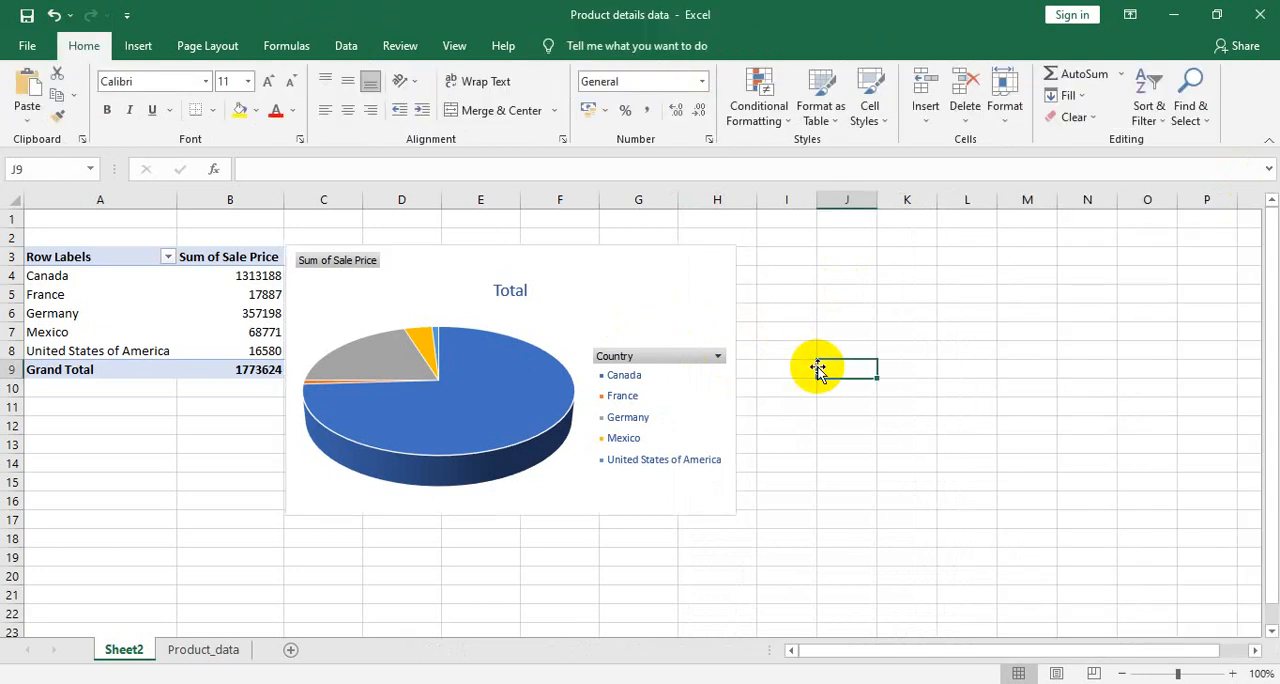
- Turn on filters for the Product_data sheet and filter the Segment column to show only Government
click(213, 660)
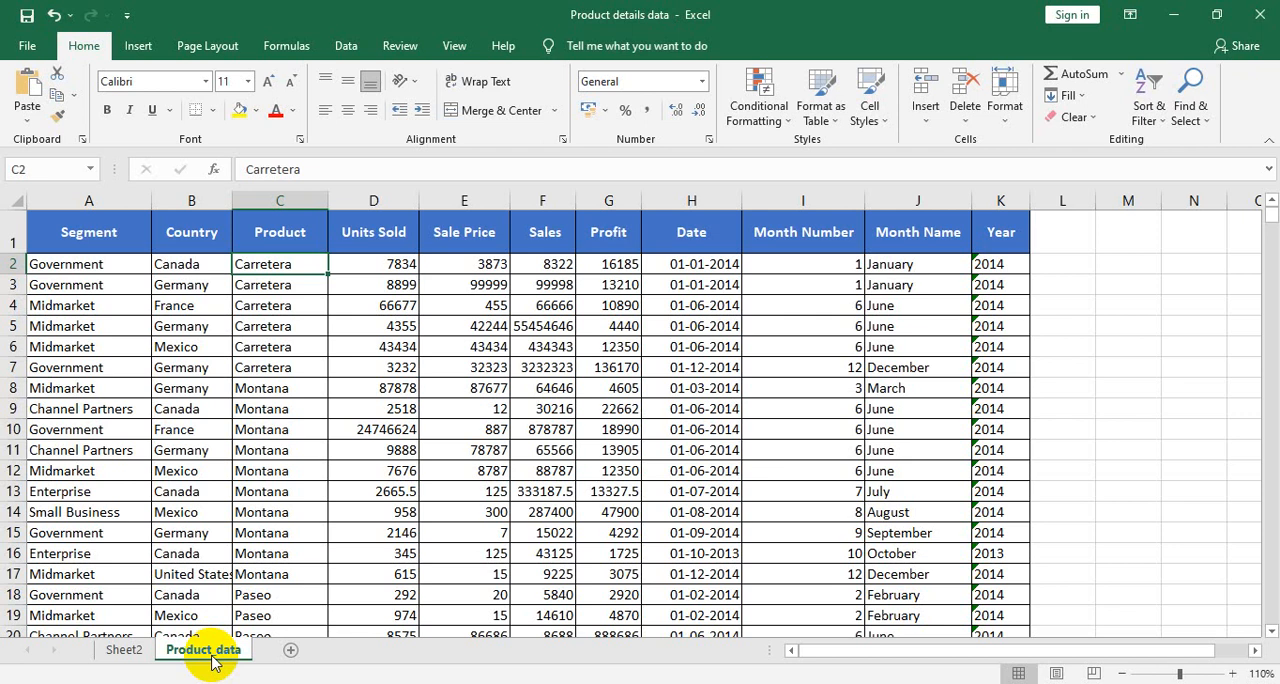
key(ctrl+shift+l)
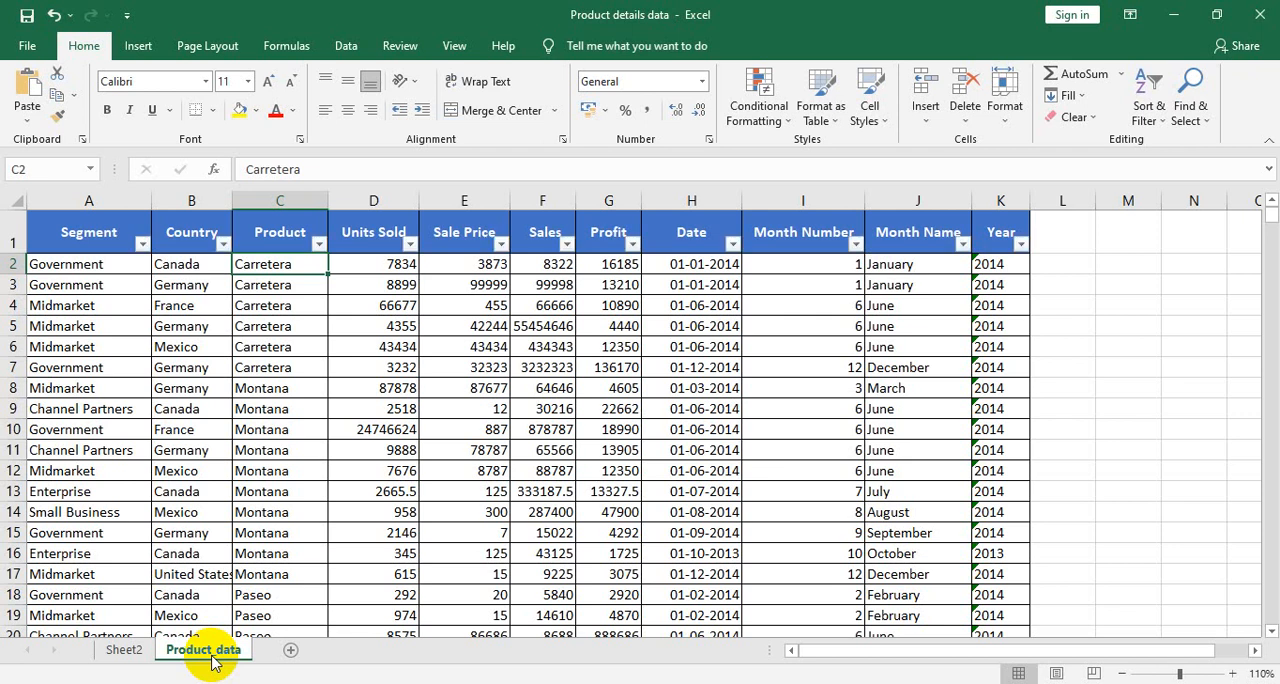
click(142, 245)
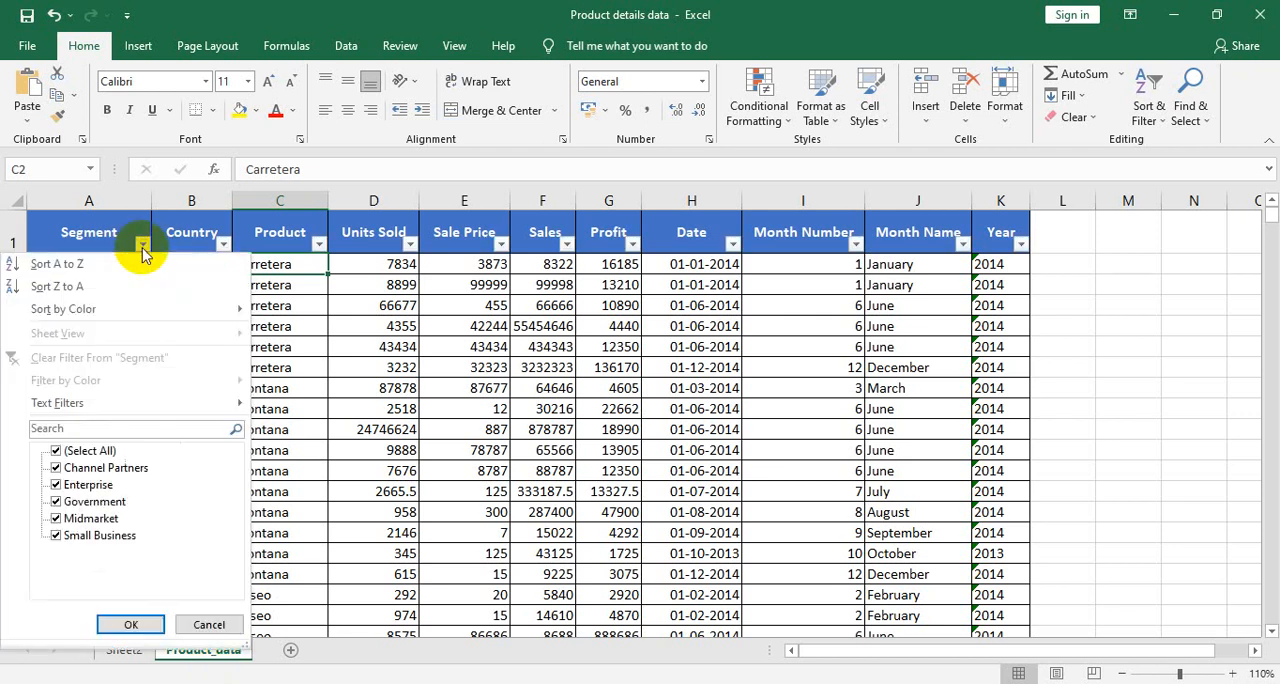
click(76, 450)
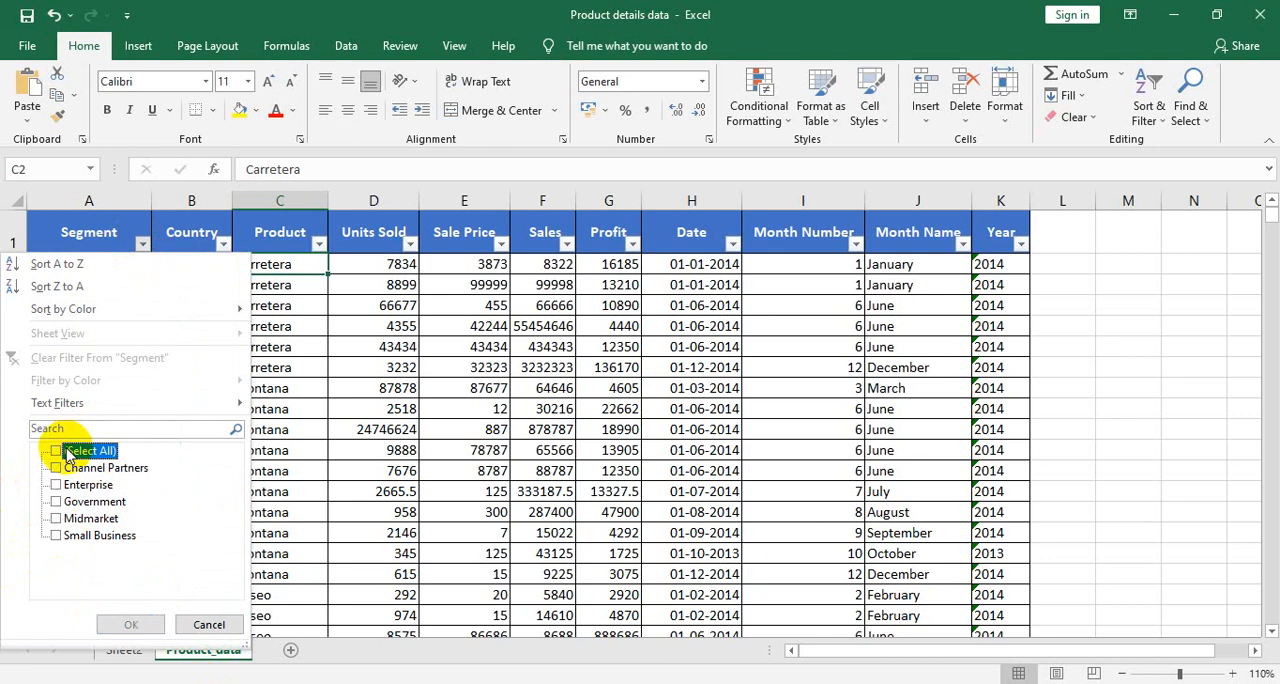
click(74, 505)
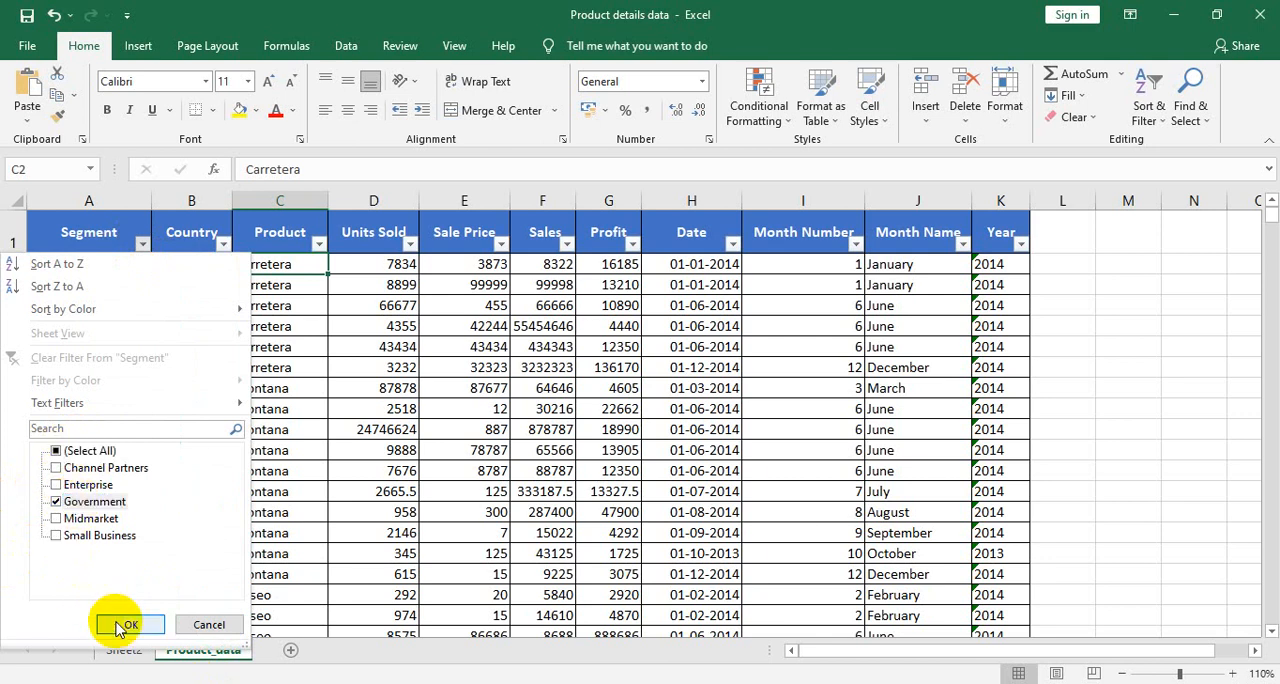
click(126, 624)
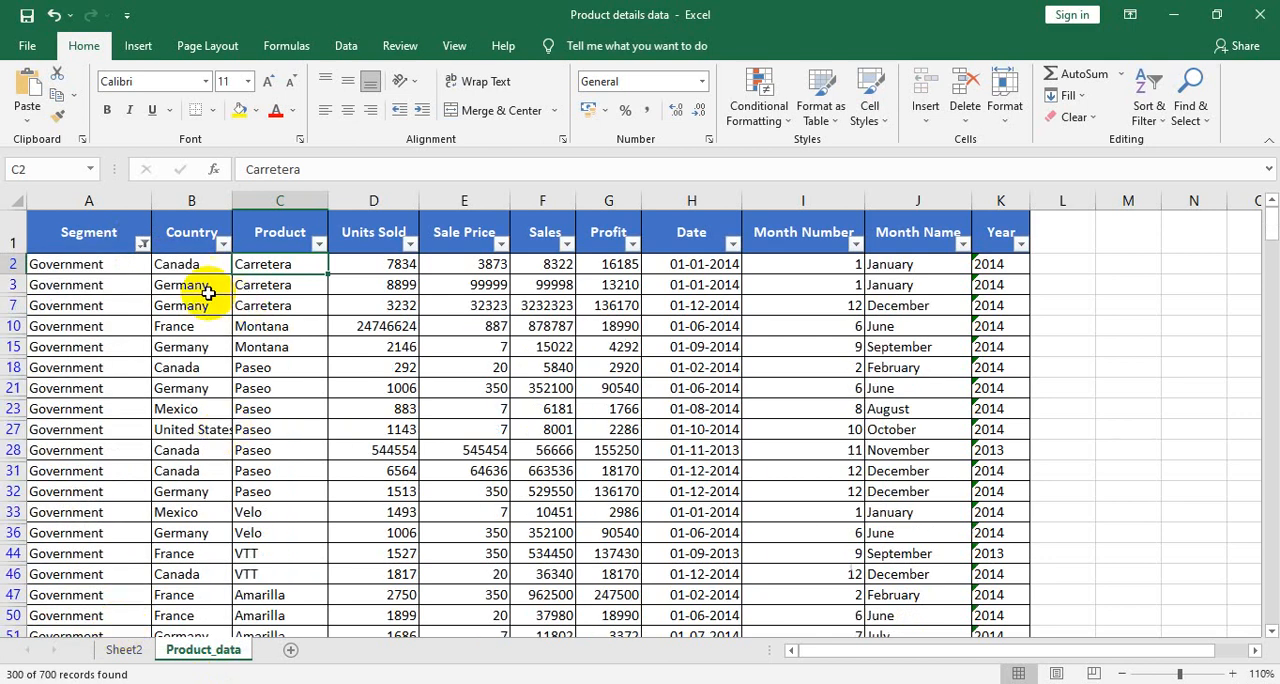
- Check the filtered Country column down to its last row and compare it with the PivotTable and chart on Sheet2
click(190, 268)
key(ctrl+Down)
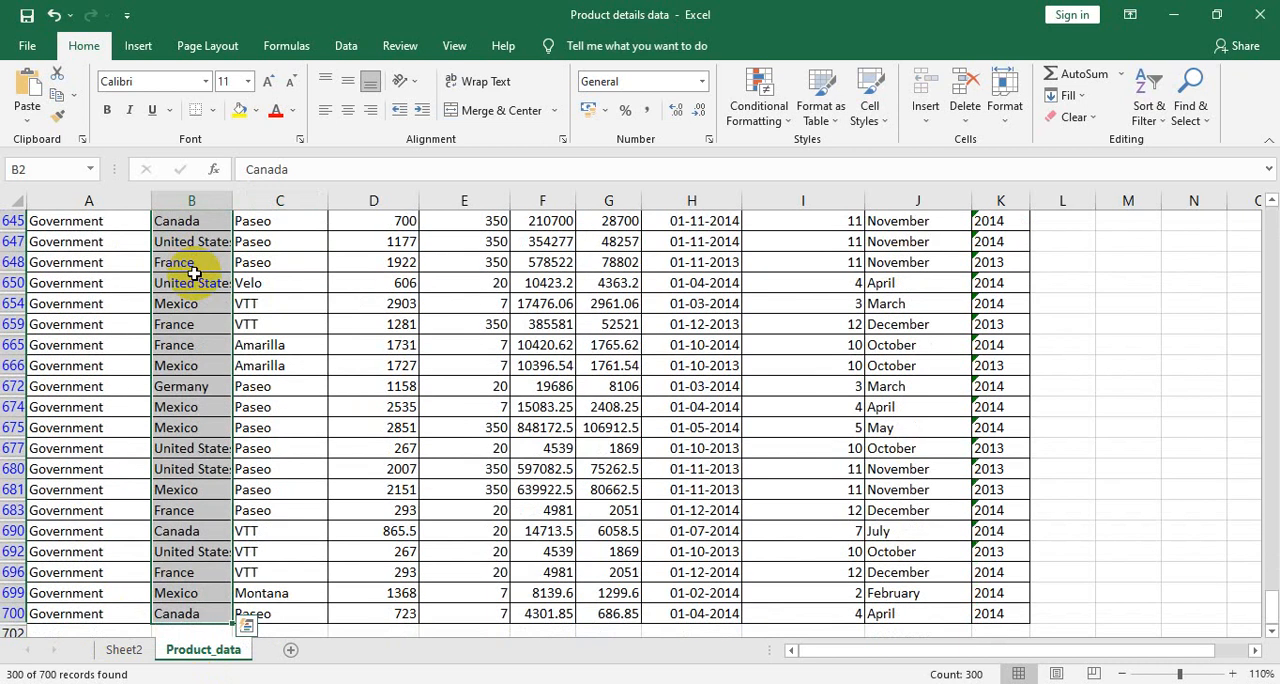
key(ctrl+Up)
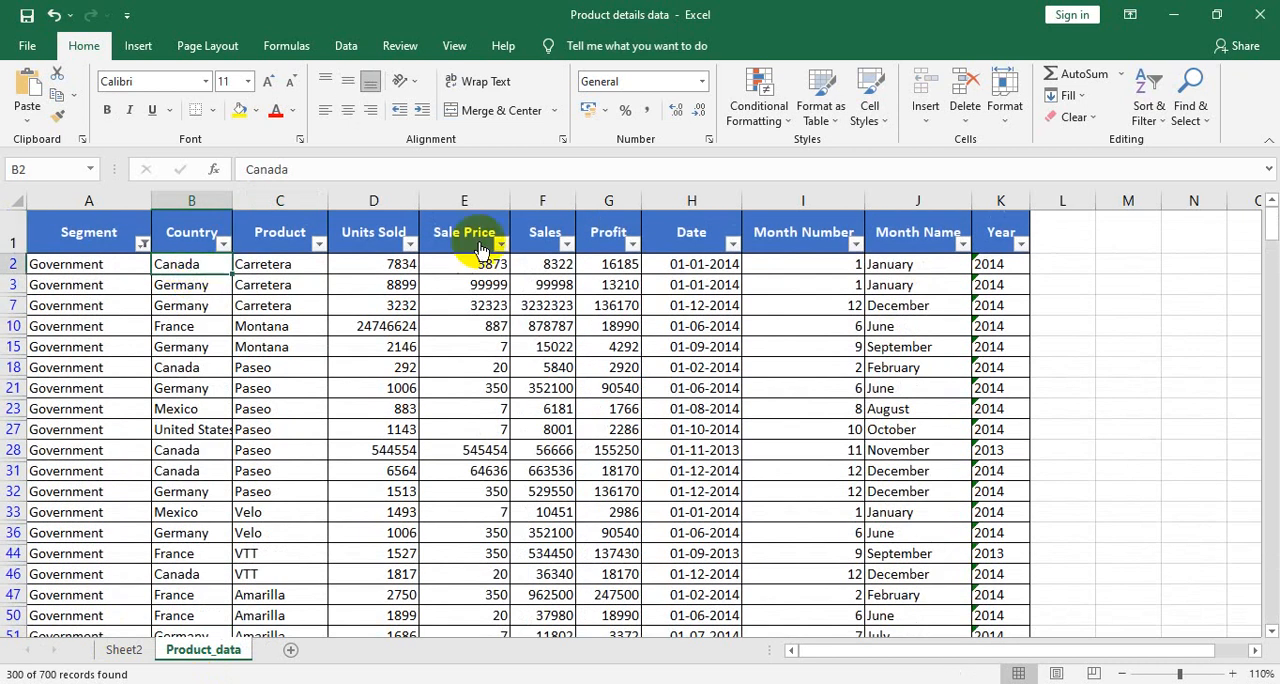
click(126, 649)
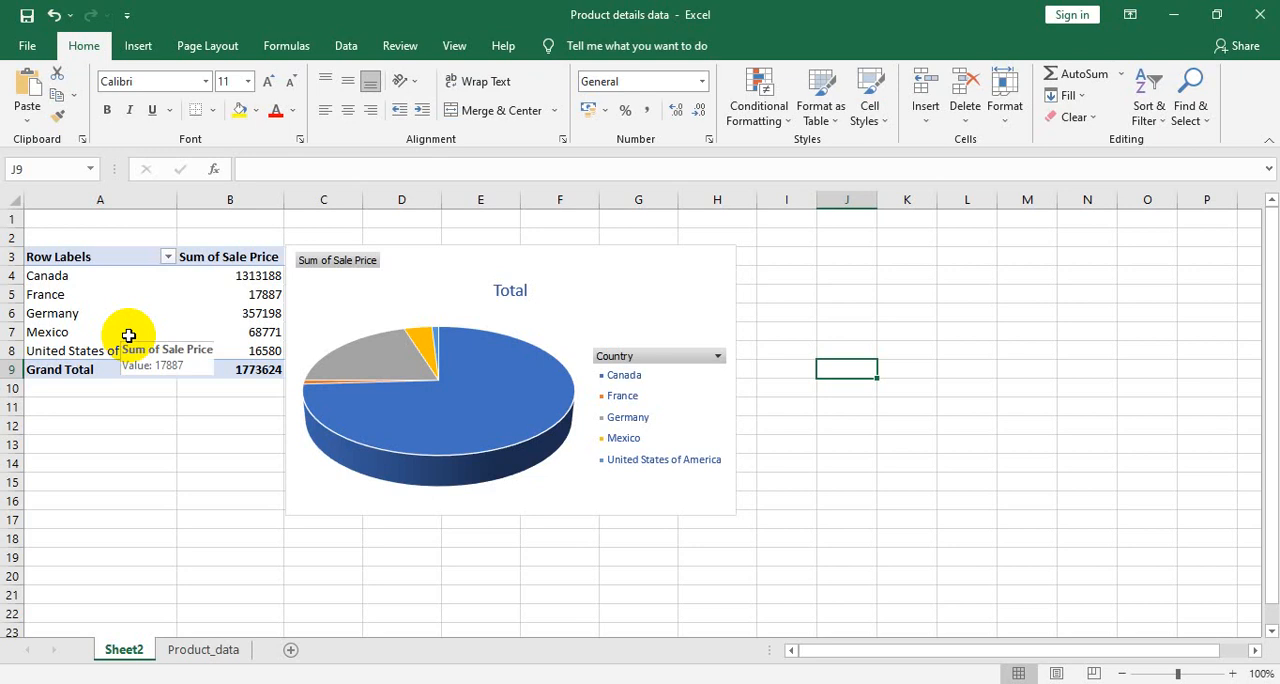
- Turn off the filters on the Product_data sheet
click(203, 651)
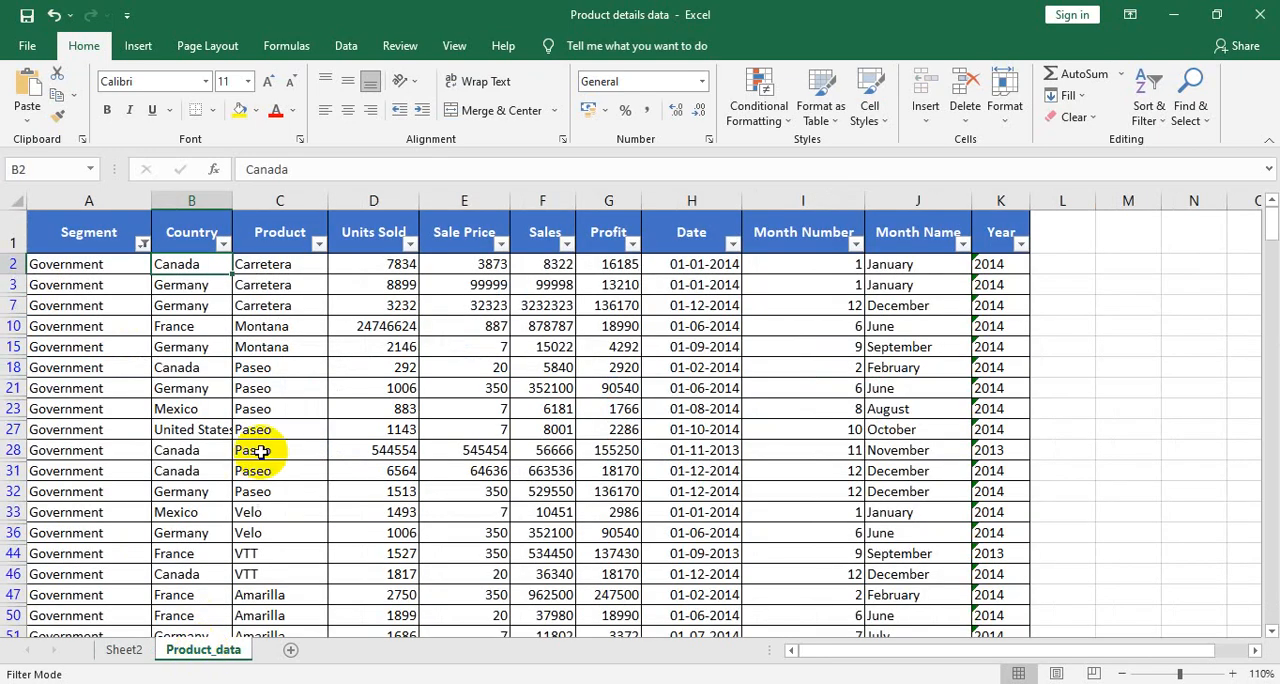
key(ctrl+shift+l)
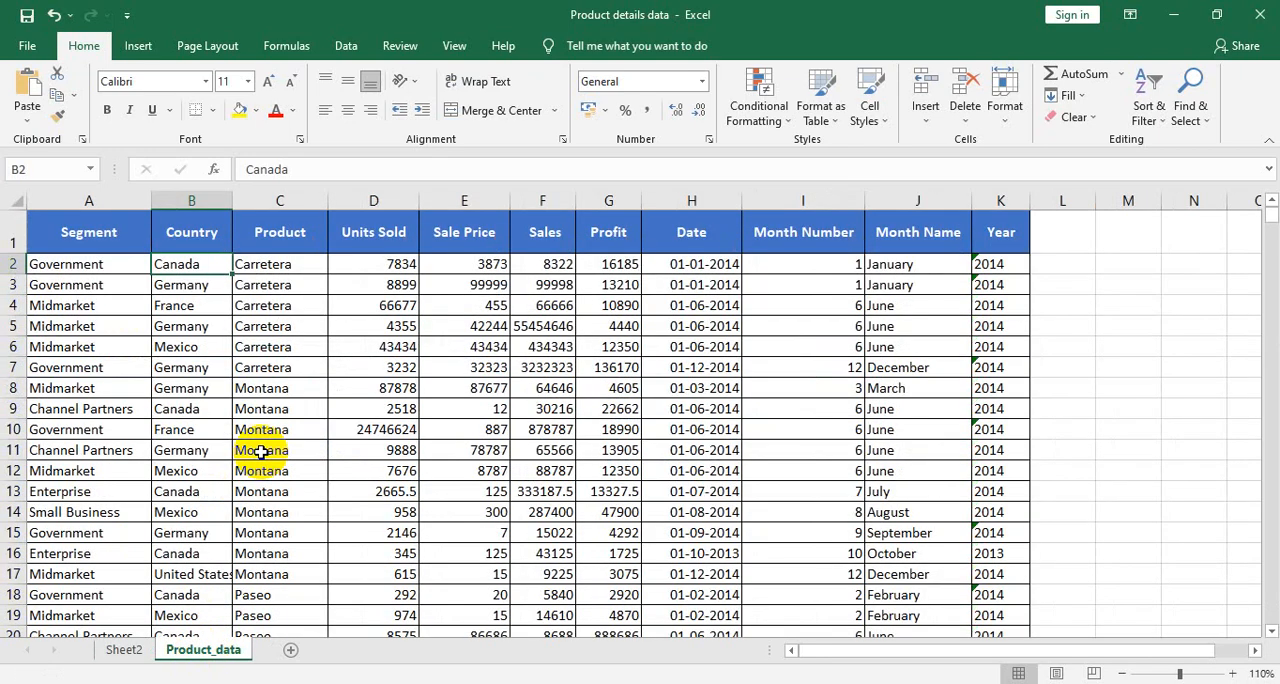
- Permanently delete Sheet2 with its PivotTable and 3-D pie PivotChart
click(138, 652)
right_click(140, 652)
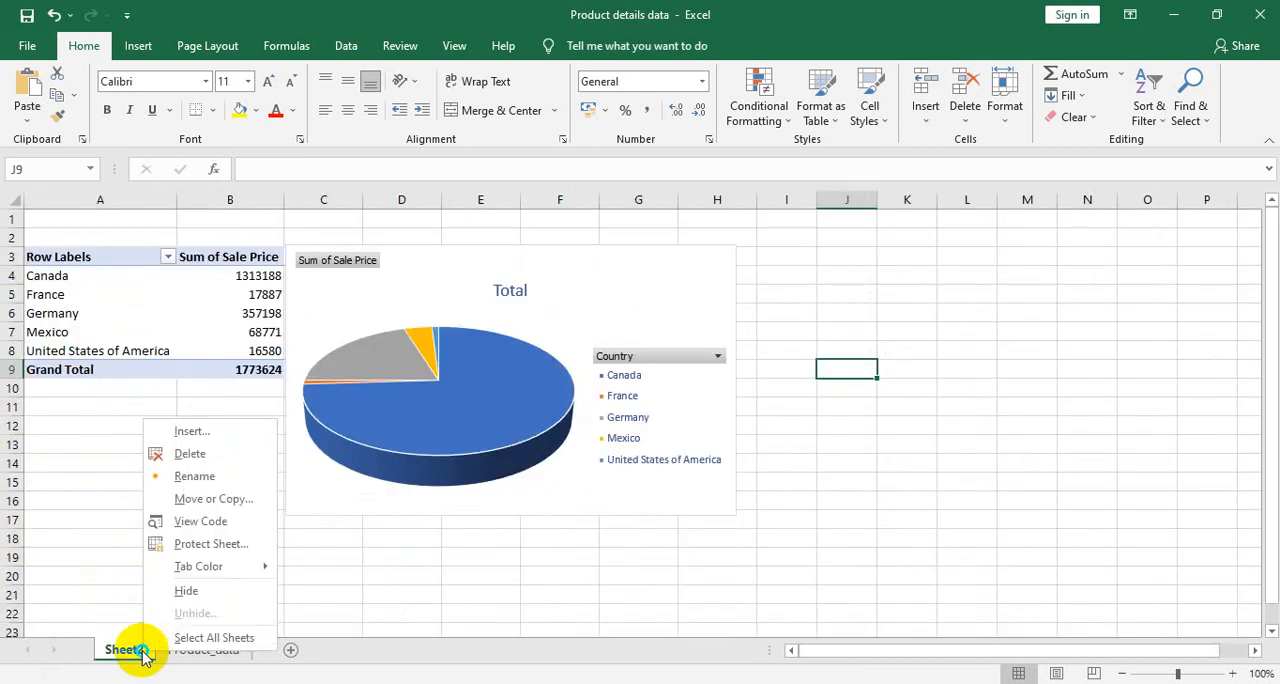
click(211, 449)
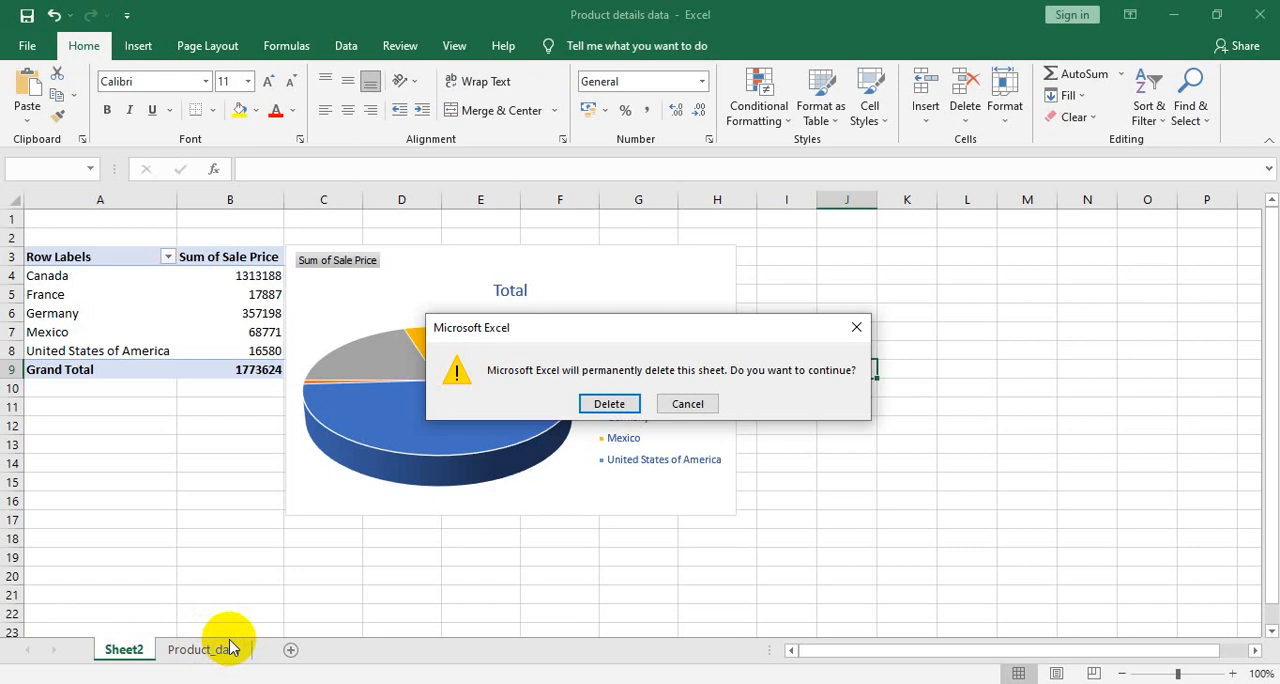
click(594, 404)
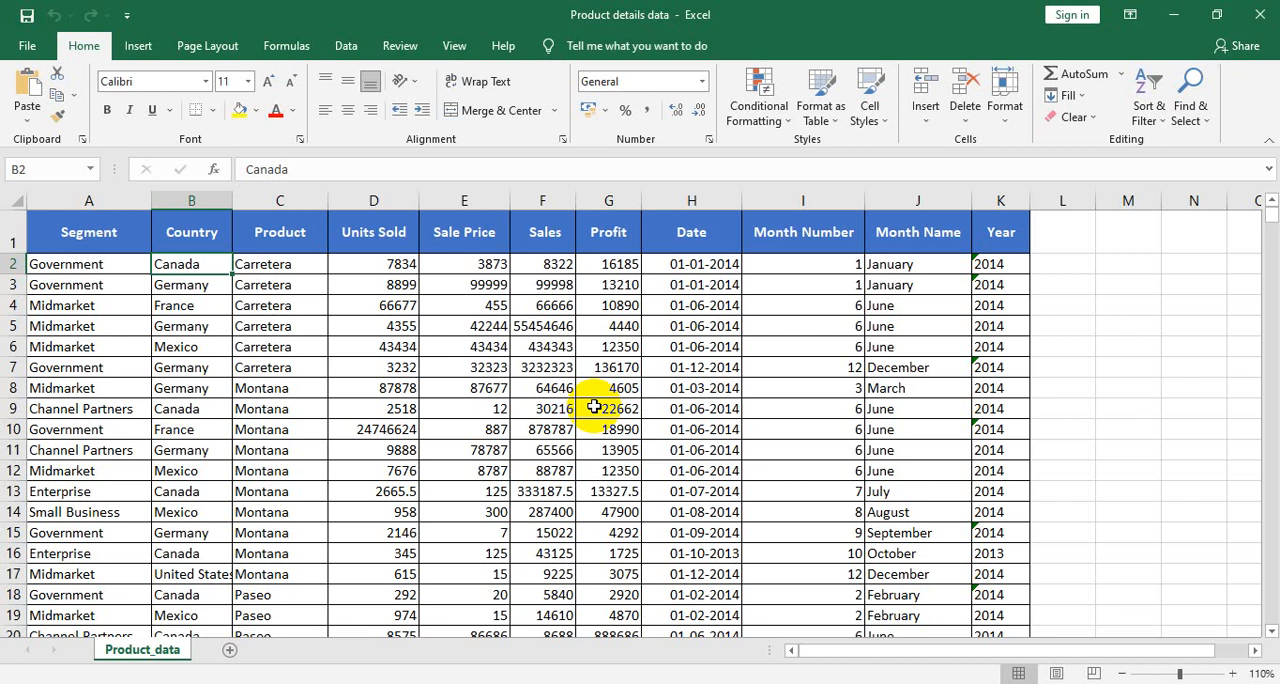
- Clear the contents of the entire product data table and undo that deletion
key(ctrl+a)
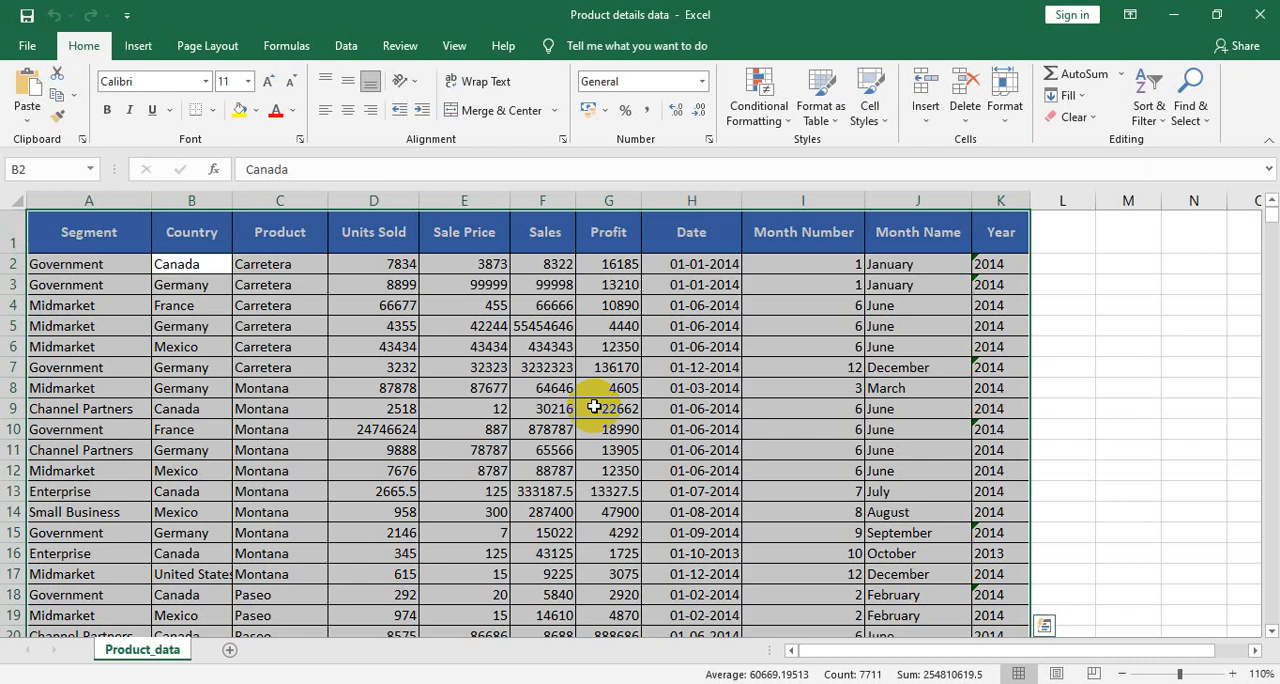
key(Delete)
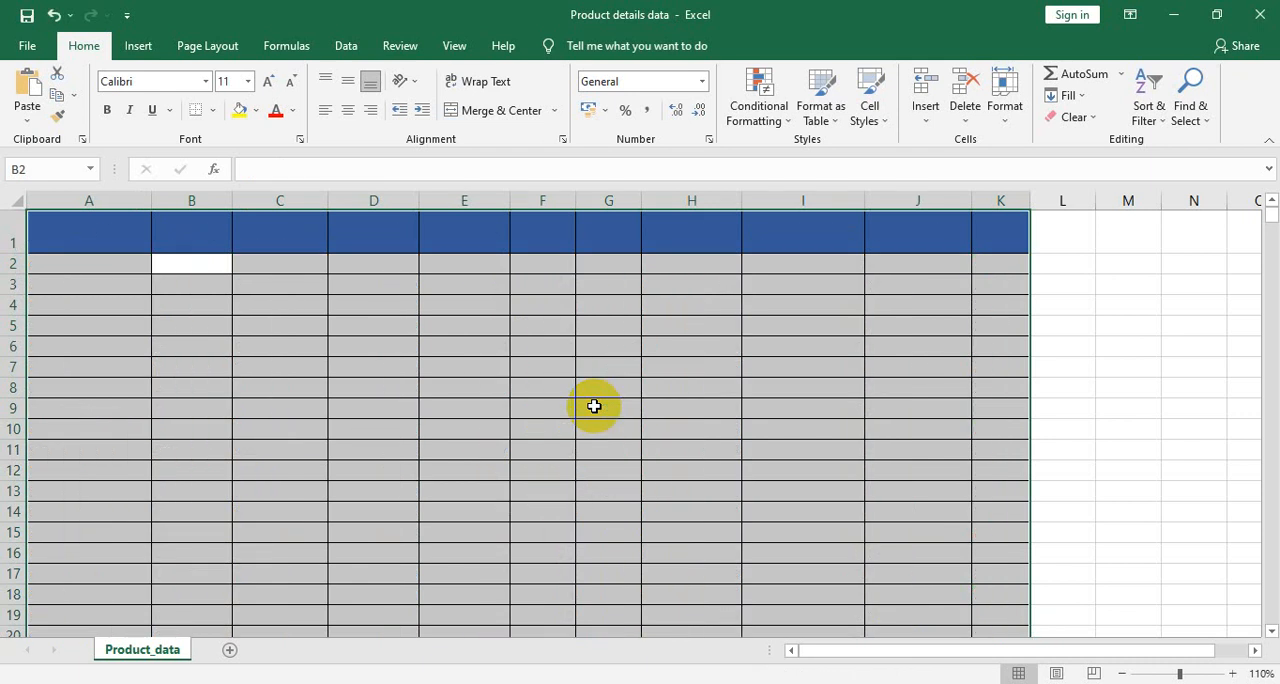
click(879, 366)
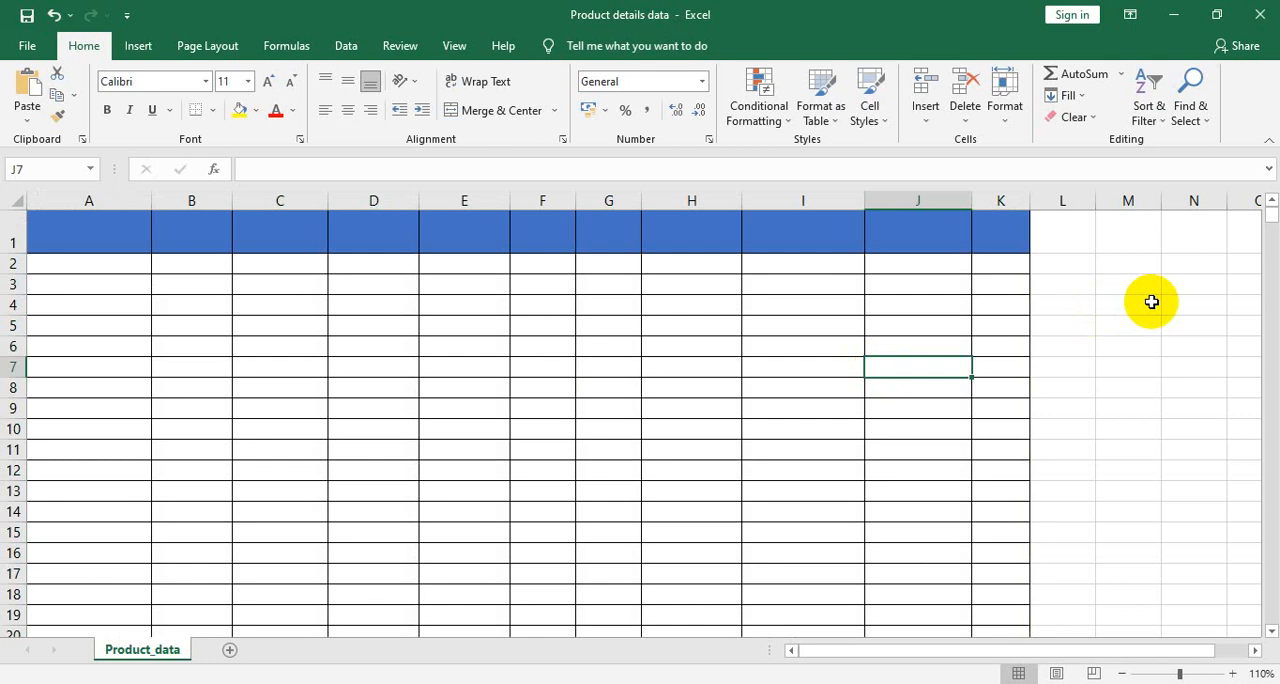
key(ctrl+z)
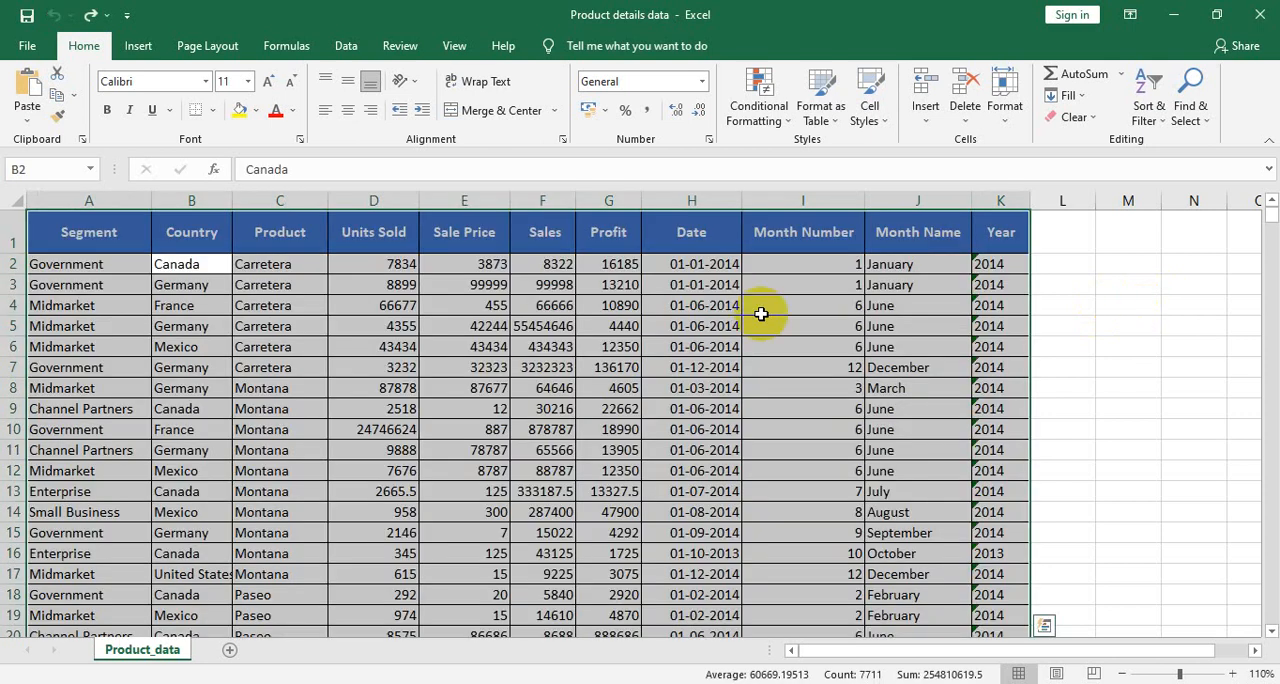
- Try to delete the Product_data sheet while it is the only sheet in the workbook
right_click(163, 655)
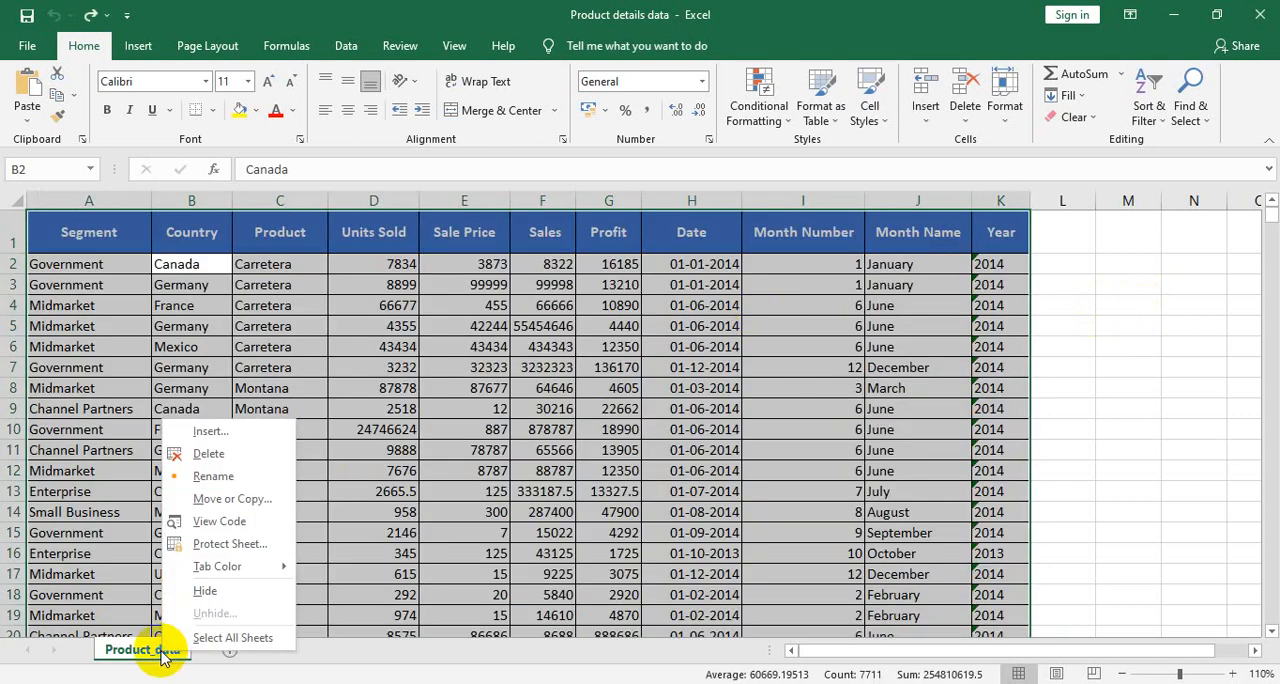
click(218, 459)
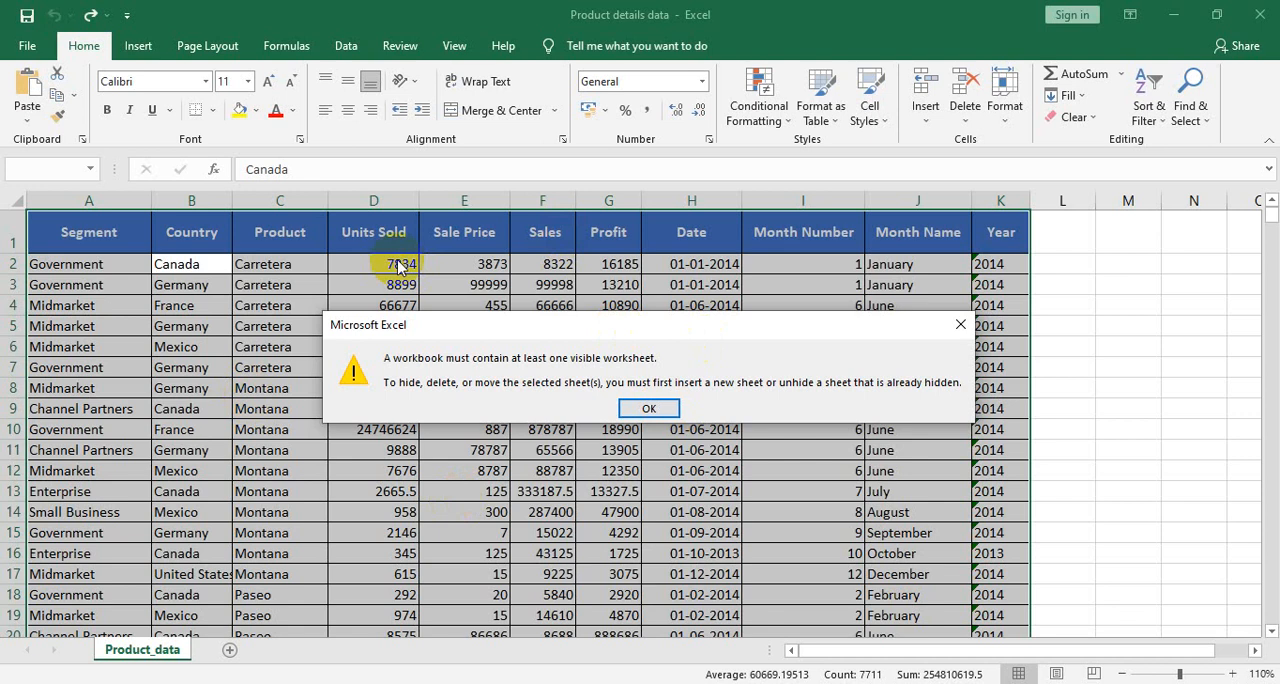
click(961, 324)
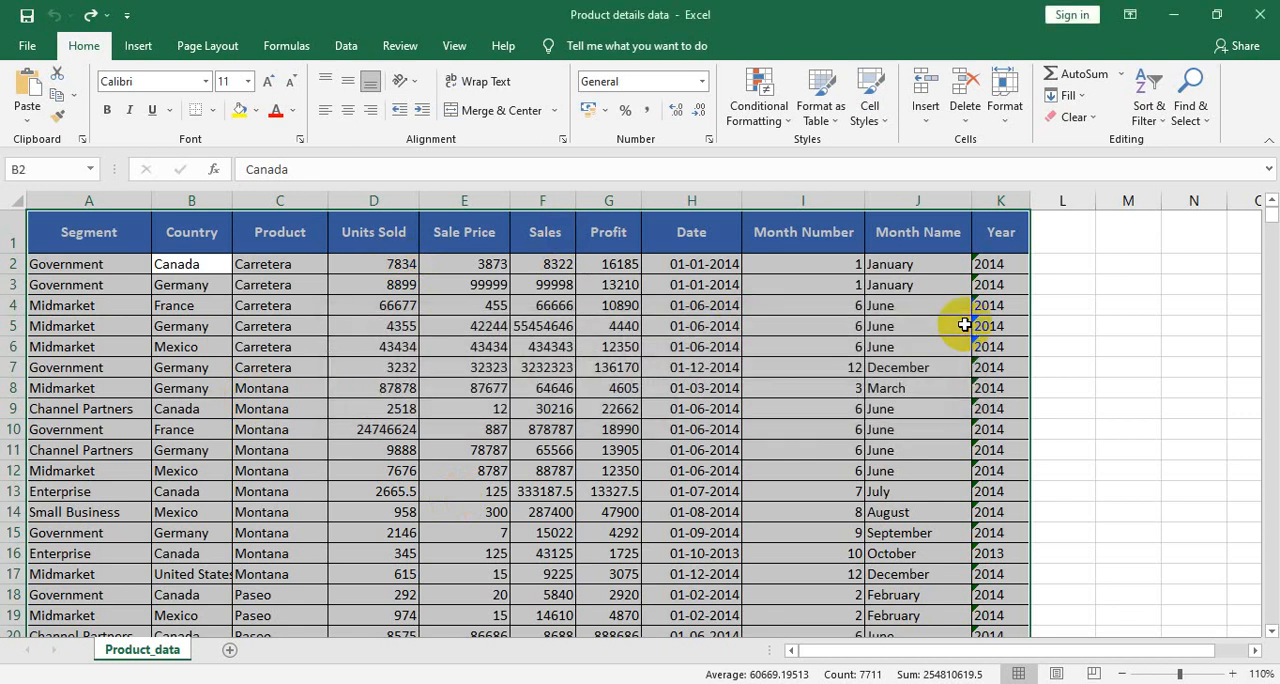
- Add a new blank worksheet after Product_data and return to the Product_data sheet
click(228, 658)
click(130, 655)
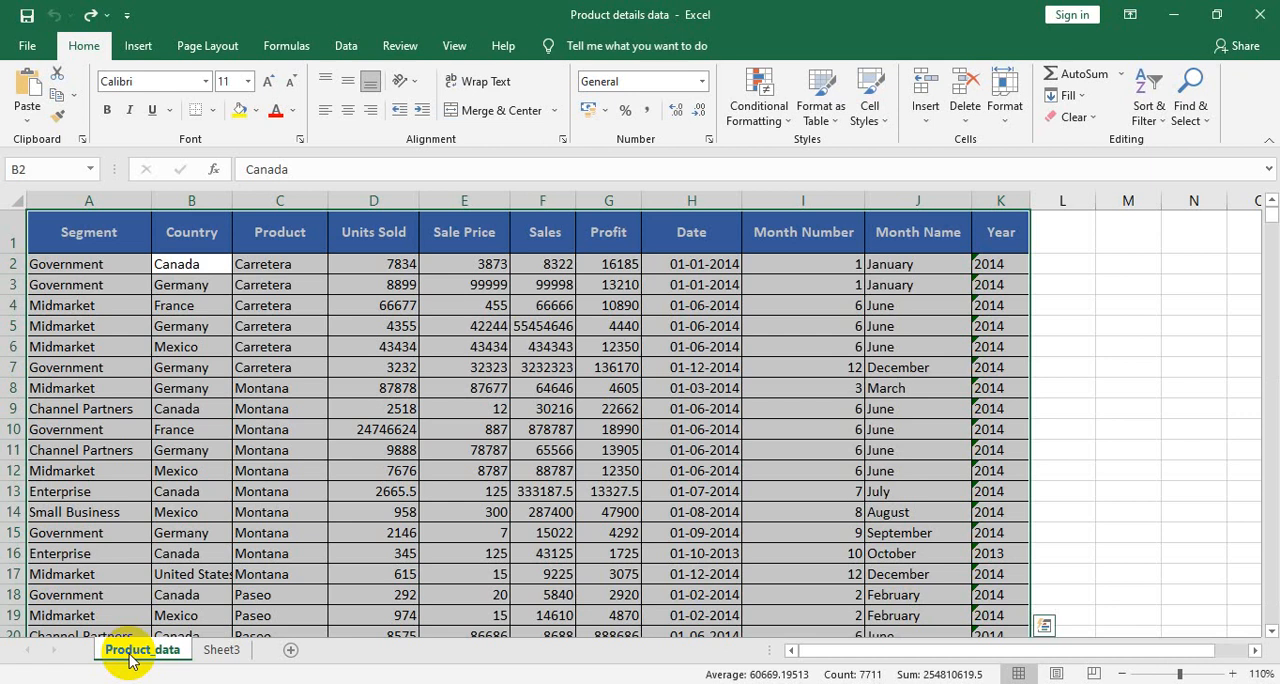
- Select all product data rows below the header, from cell A2 to K701
click(302, 265)
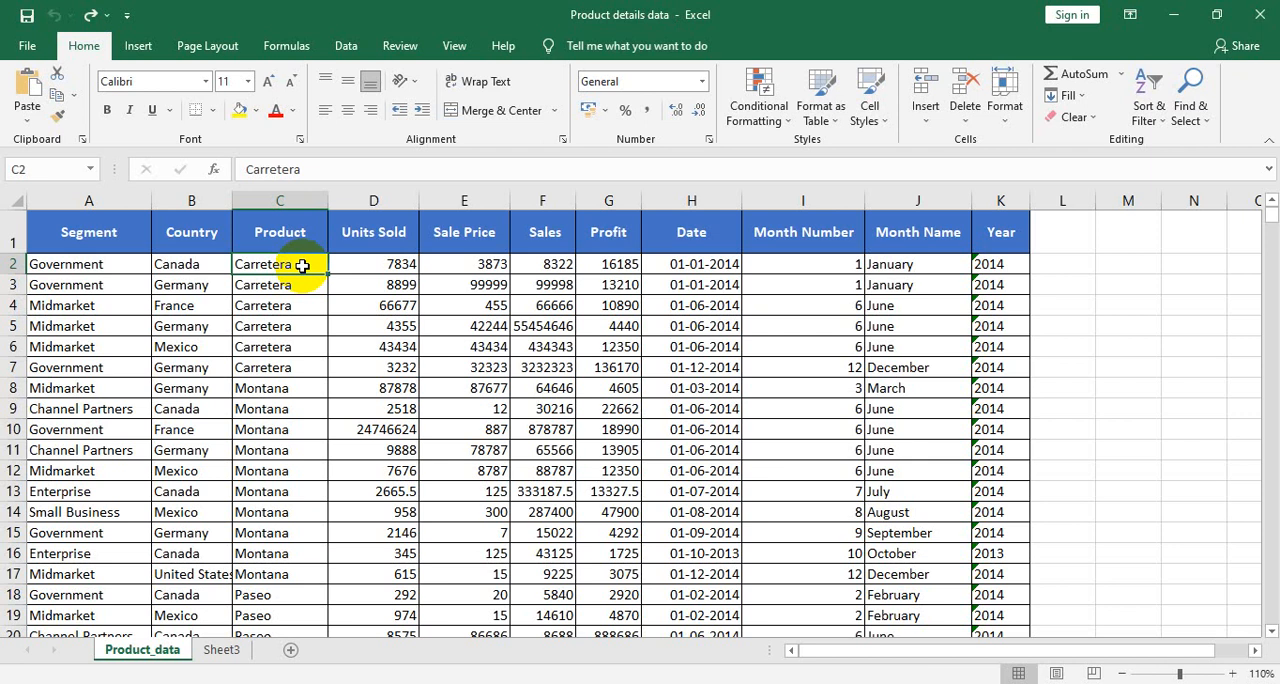
key(Left)
key(Left)
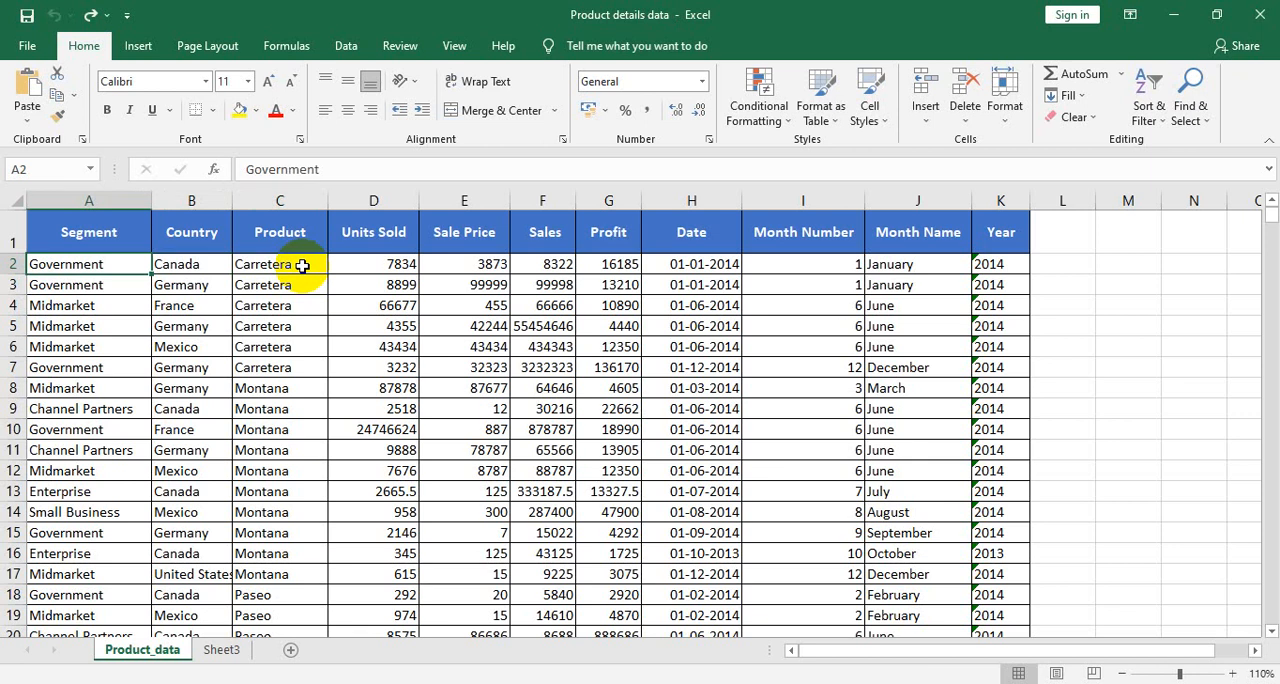
key(shift+Right)
key(shift+Right)
key(shift+Right)
key(shift+Right)
key(shift+Right)
key(shift+Right)
key(shift+Right)
key(shift+Right)
key(shift+Right)
key(shift+Right)
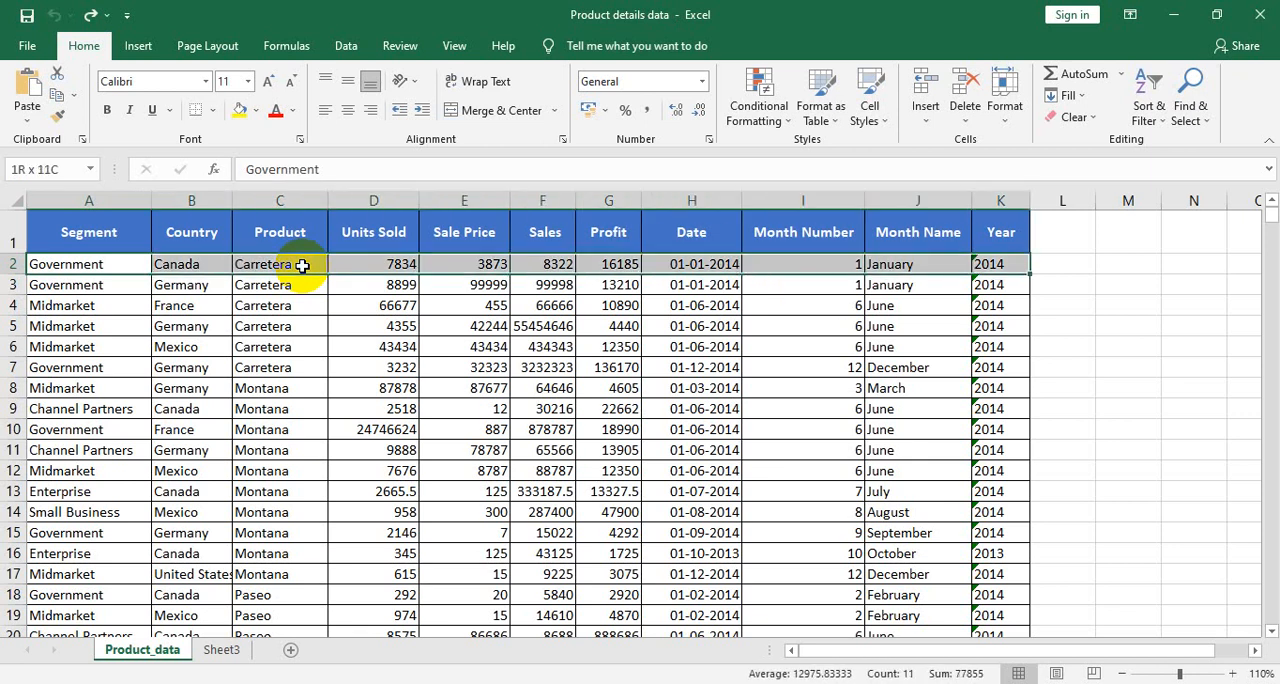
key(ctrl+shift+Down)
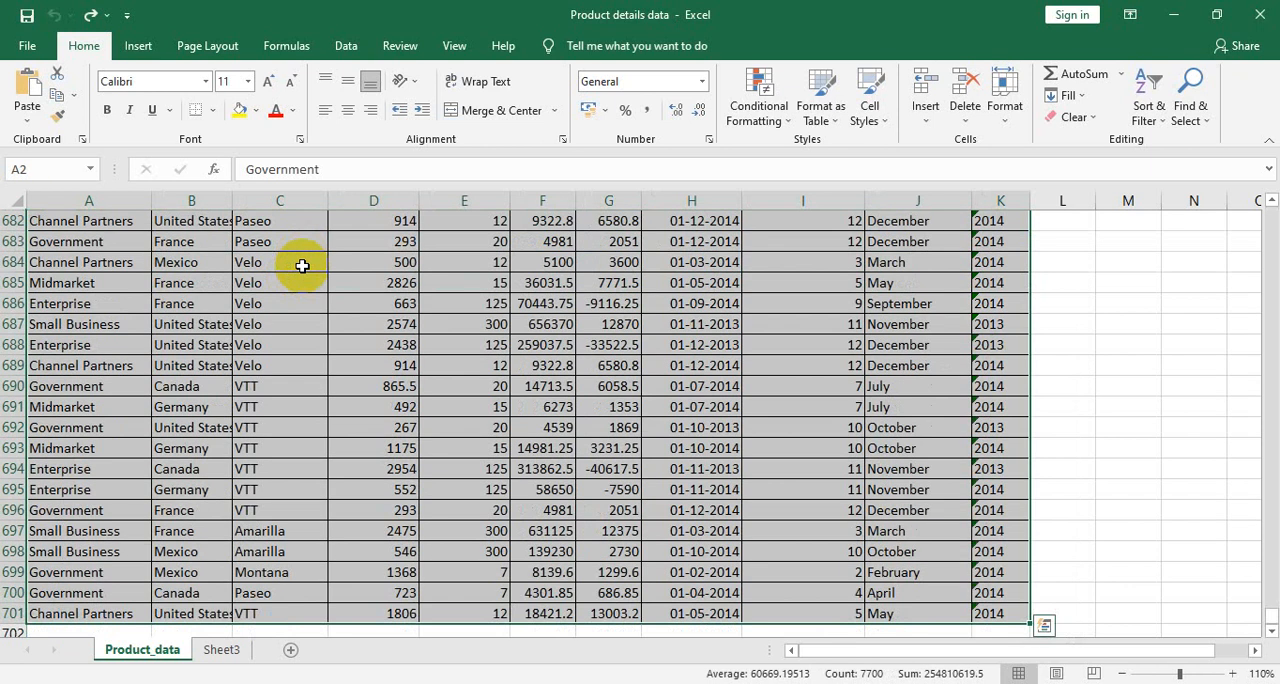
- Clear the Units Sold value in cell D2 and undo that deletion
key(Right)
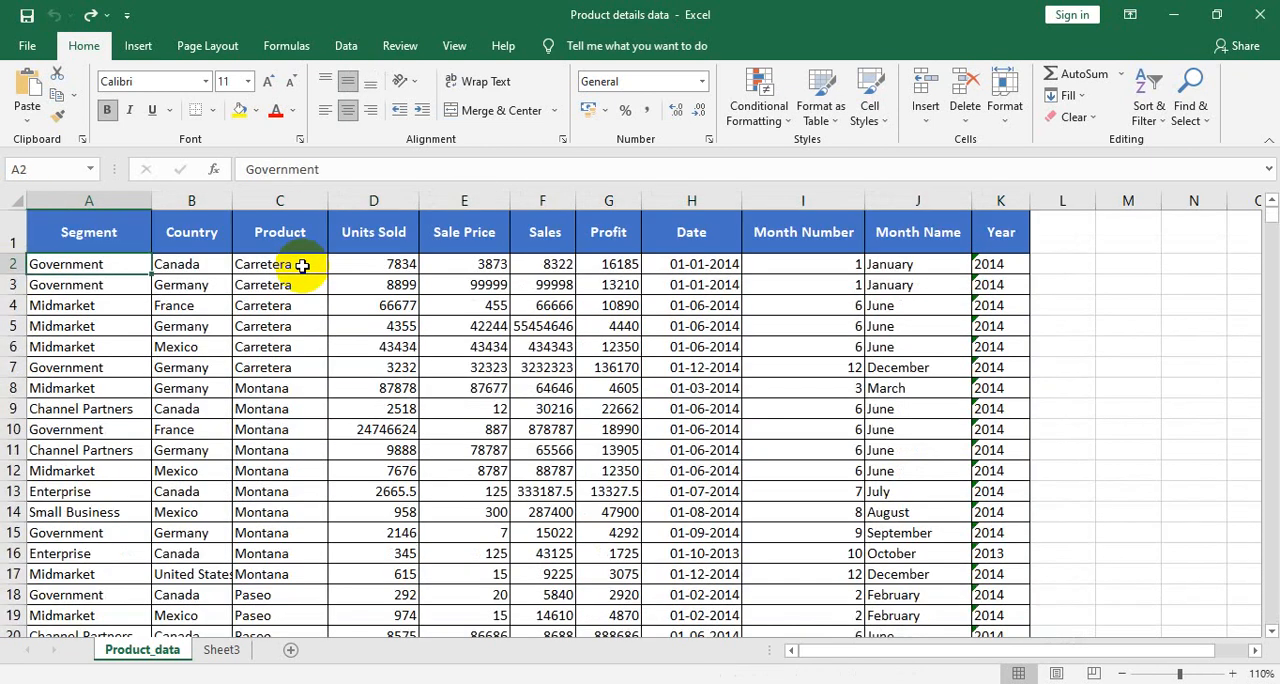
key(Right)
key(Right)
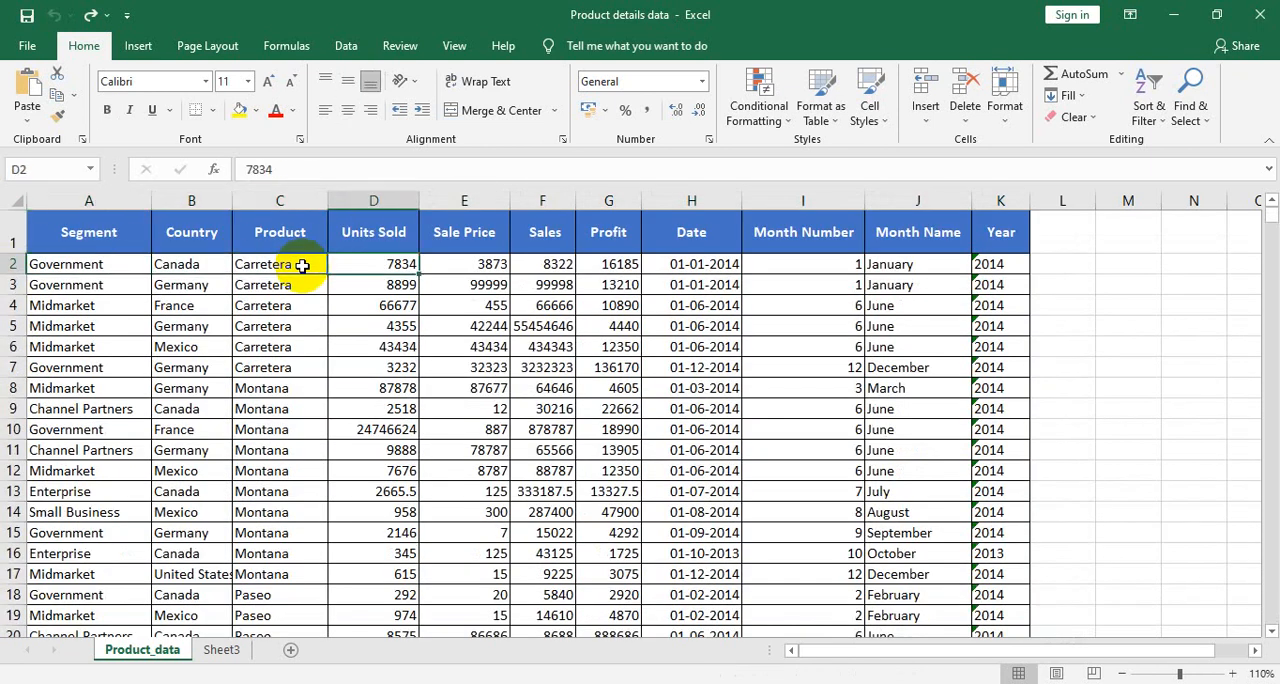
key(Delete)
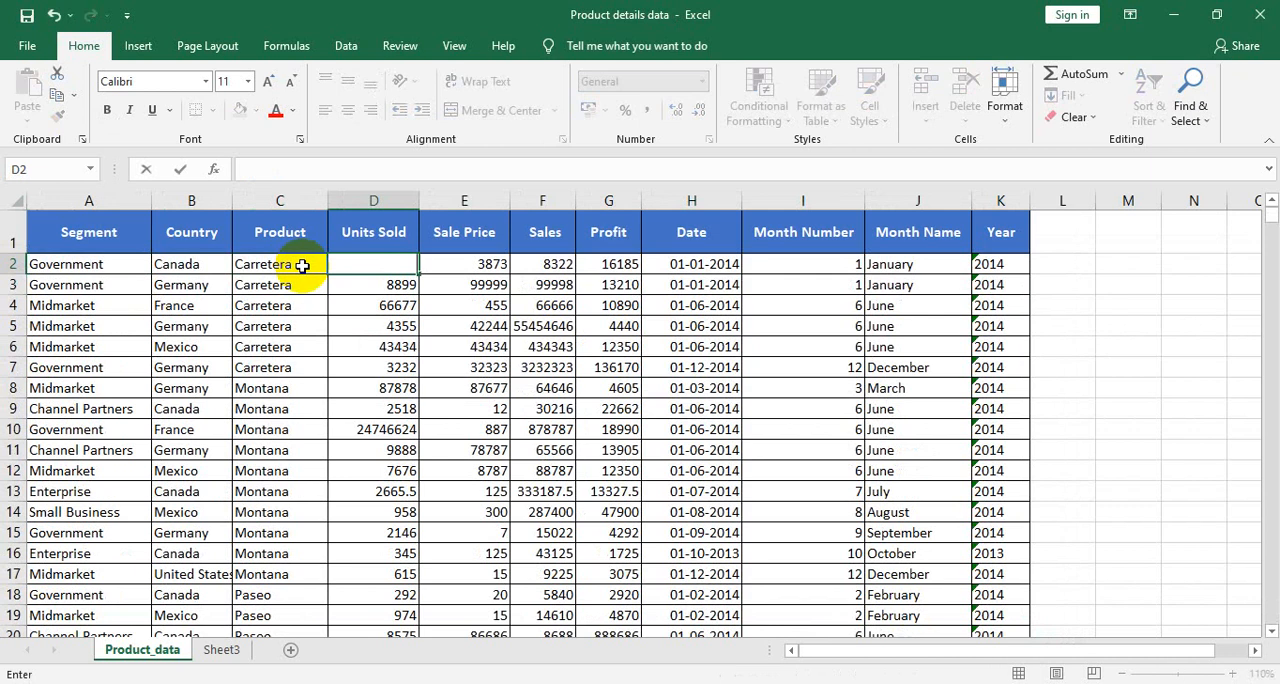
key(Right)
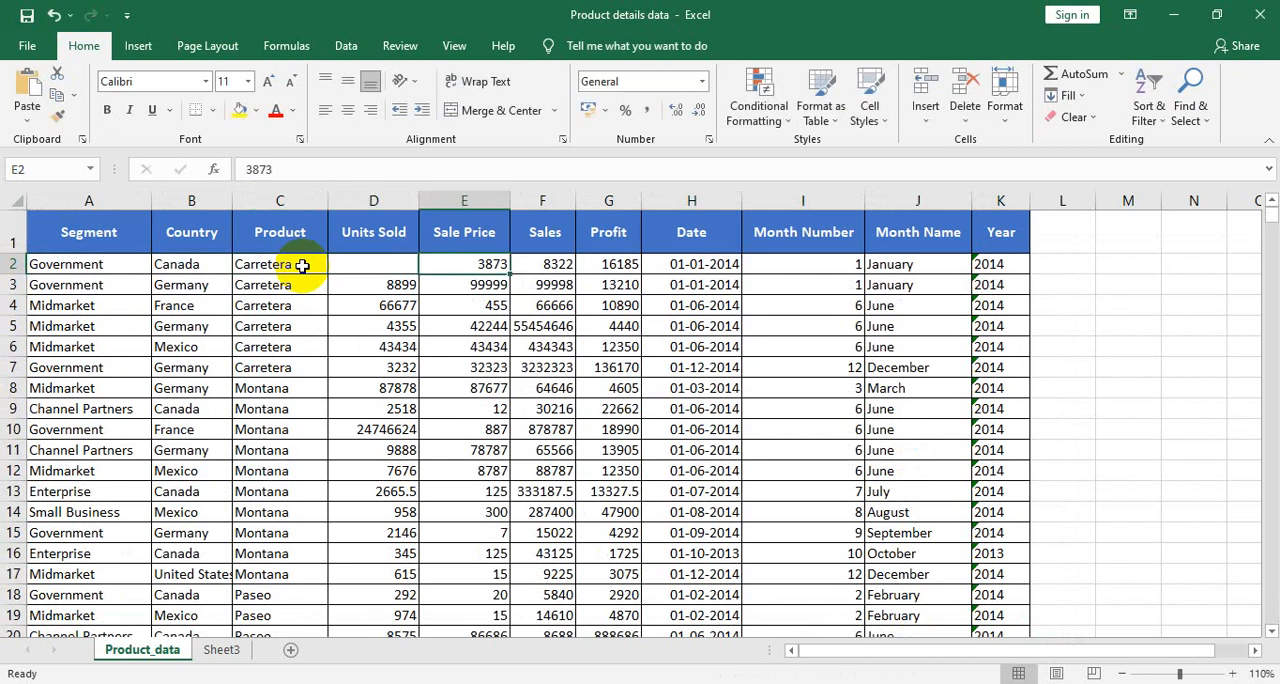
key(ctrl+z)
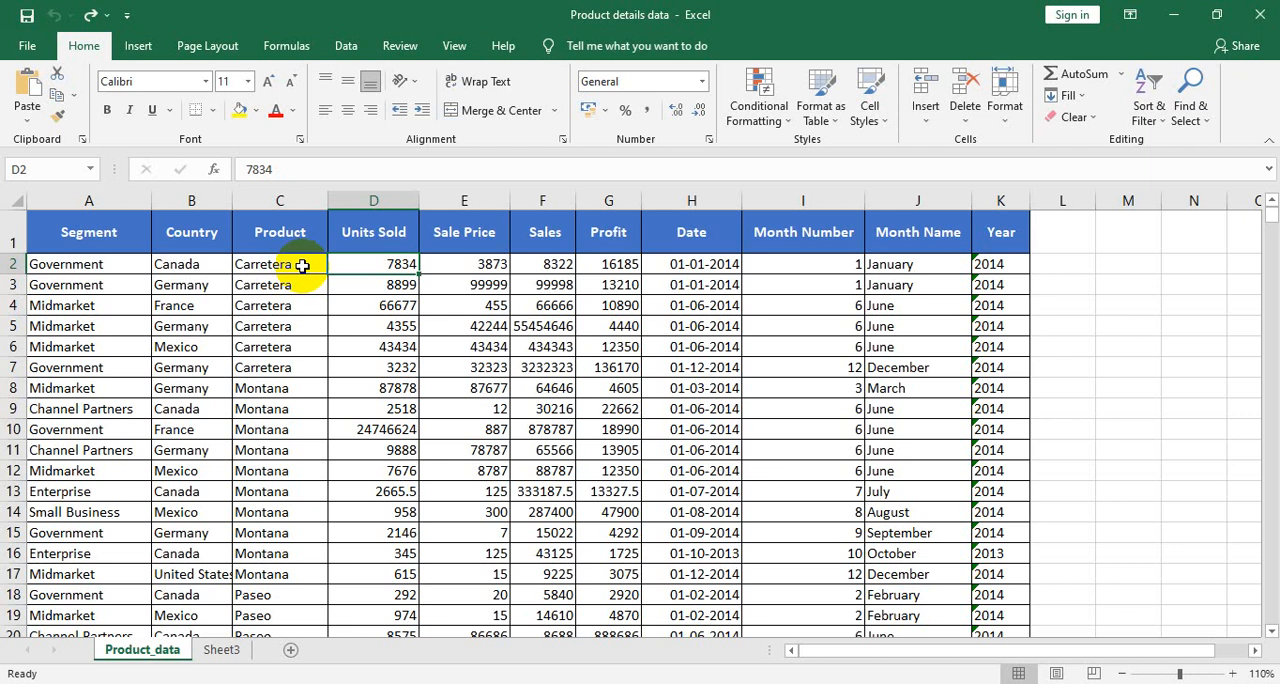
click(430, 273)
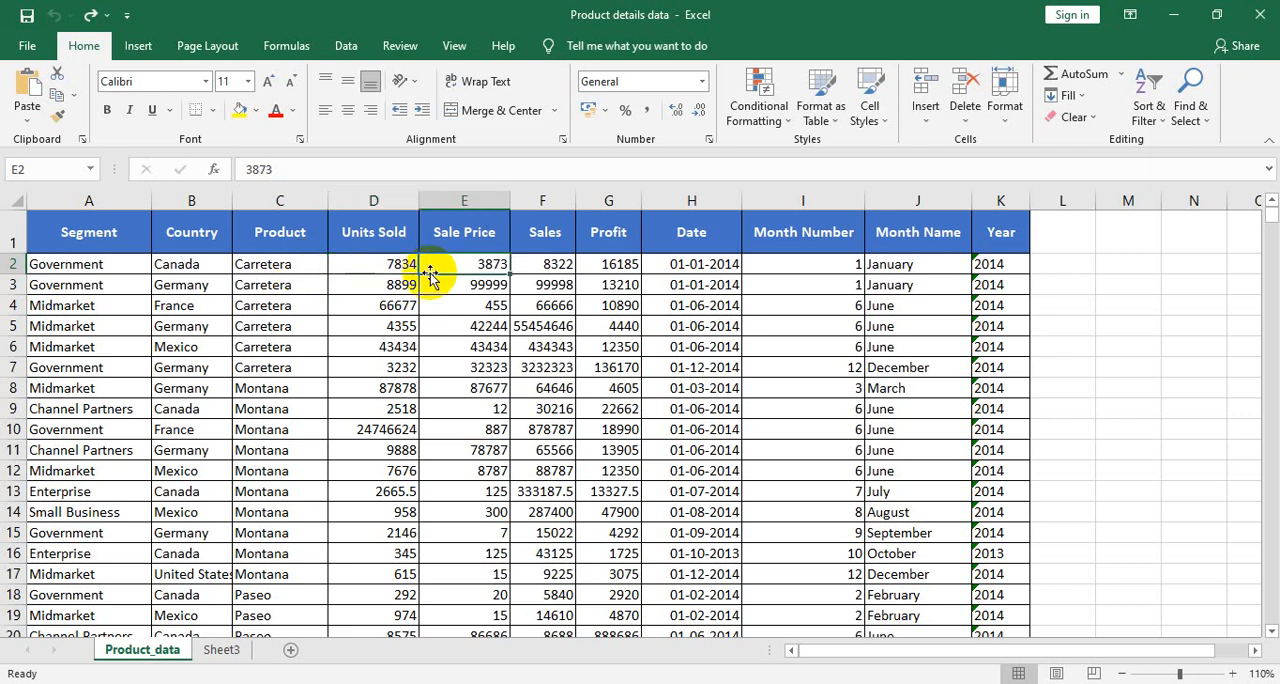